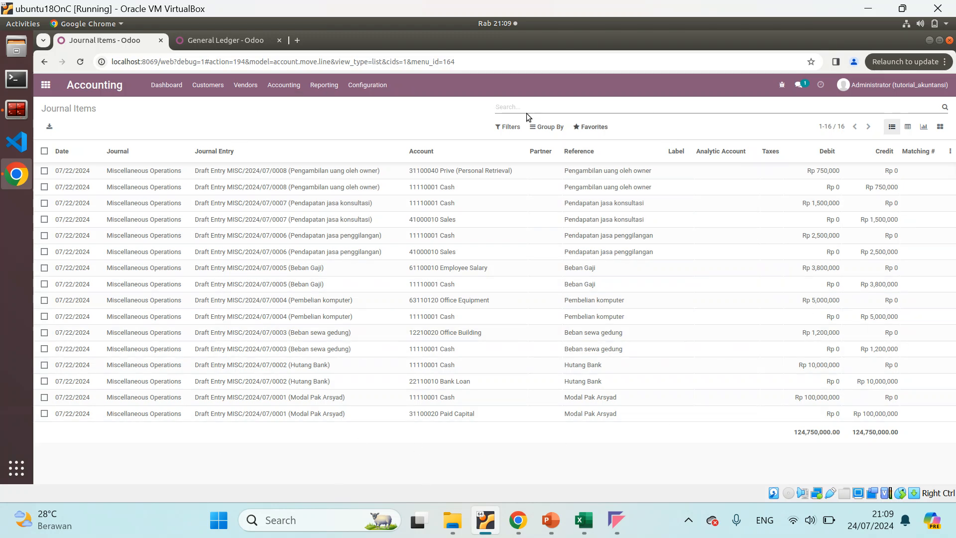
Switch to the Excel workbook and review the JURNAL UMUM sheet's journal rows and the SOAL LATIHAN exercise transactions
{"action": "left_click", "coordinate": [584, 520]}
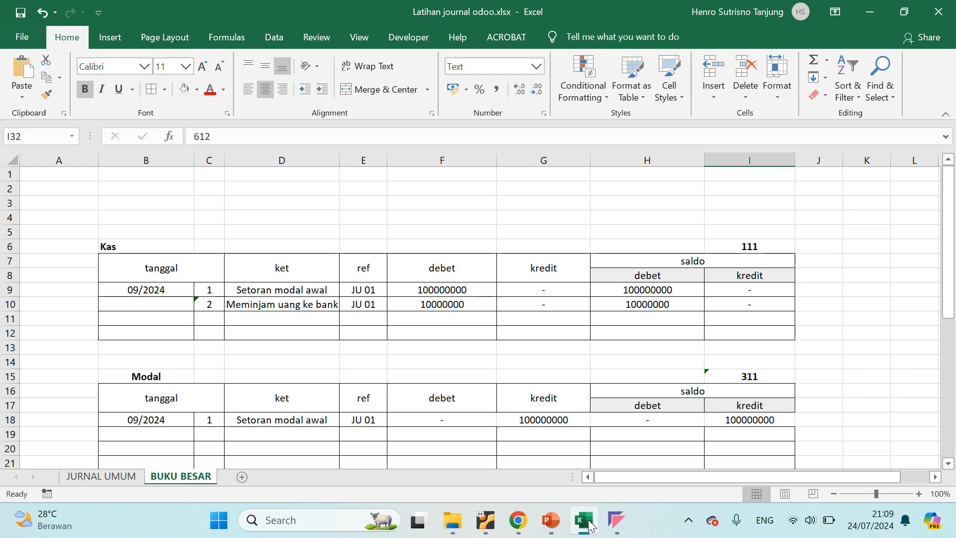
{"action": "left_click", "coordinate": [90, 476]}
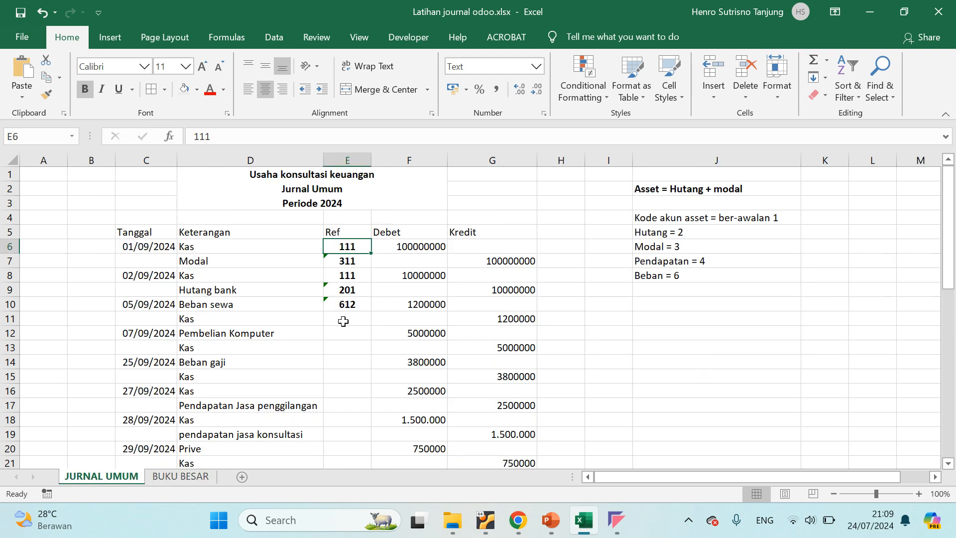
{"action": "scroll", "coordinate": [335, 289], "scroll_direction": "down", "scroll_amount": 7}
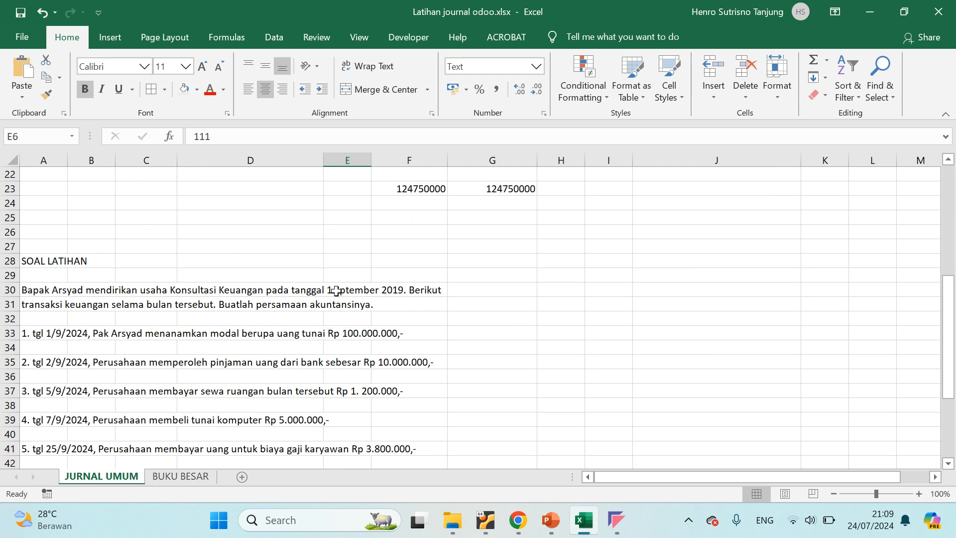
{"action": "left_click", "coordinate": [48, 288]}
{"action": "scroll", "coordinate": [75, 298], "scroll_direction": "down", "scroll_amount": 5}
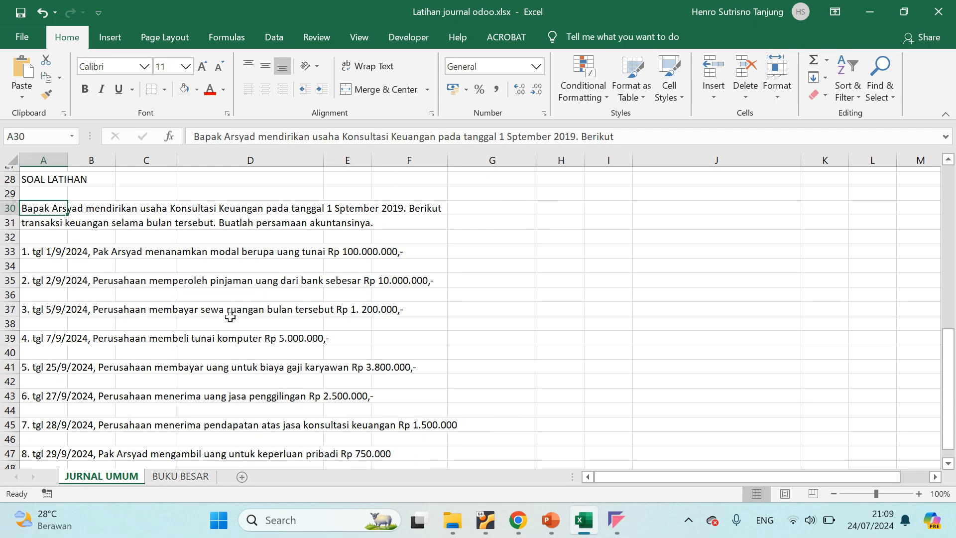
{"action": "scroll", "coordinate": [391, 309], "scroll_direction": "up", "scroll_amount": 12}
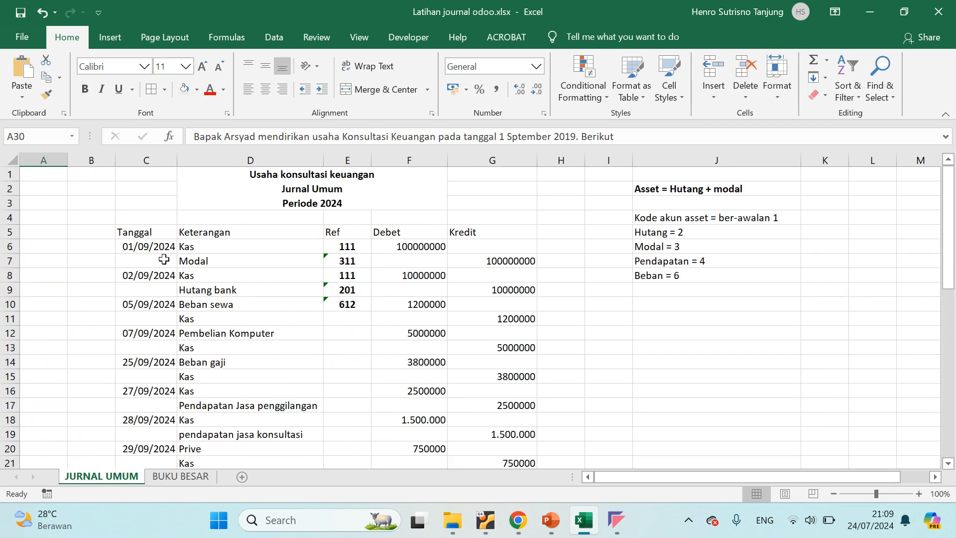
{"action": "left_click_drag", "start_coordinate": [134, 232], "coordinate": [470, 463]}
{"action": "scroll", "coordinate": [478, 380], "scroll_direction": "down", "scroll_amount": 2}
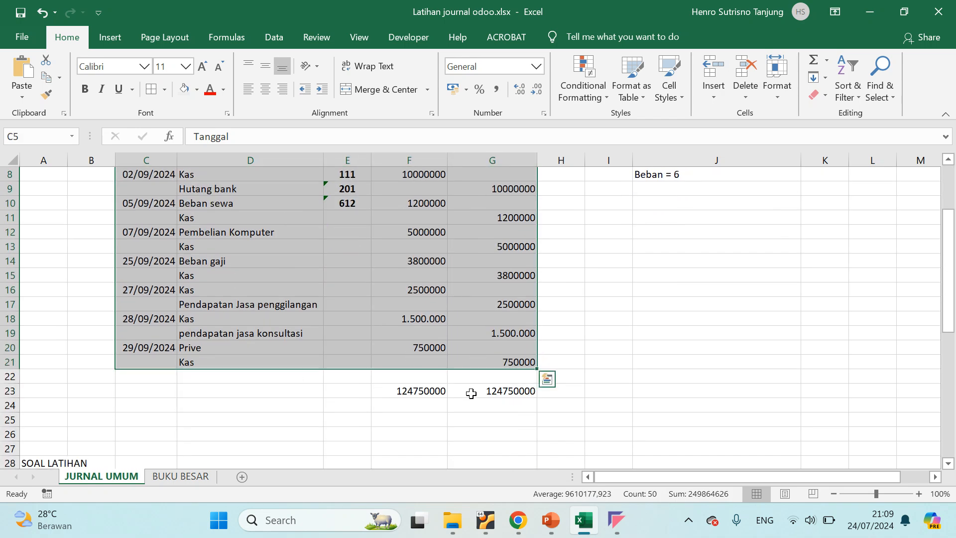
{"action": "scroll", "coordinate": [382, 386], "scroll_direction": "up", "scroll_amount": 3}
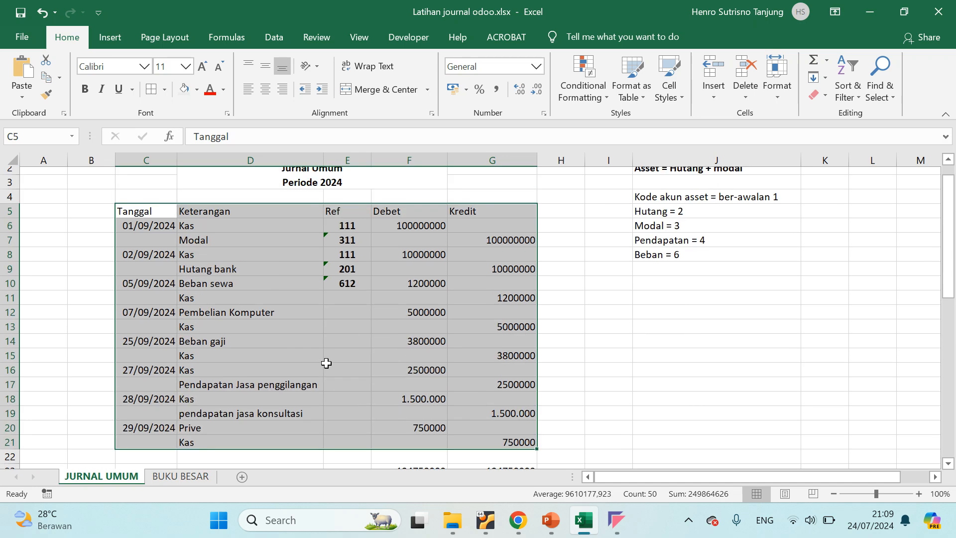
{"action": "left_click", "coordinate": [655, 366]}
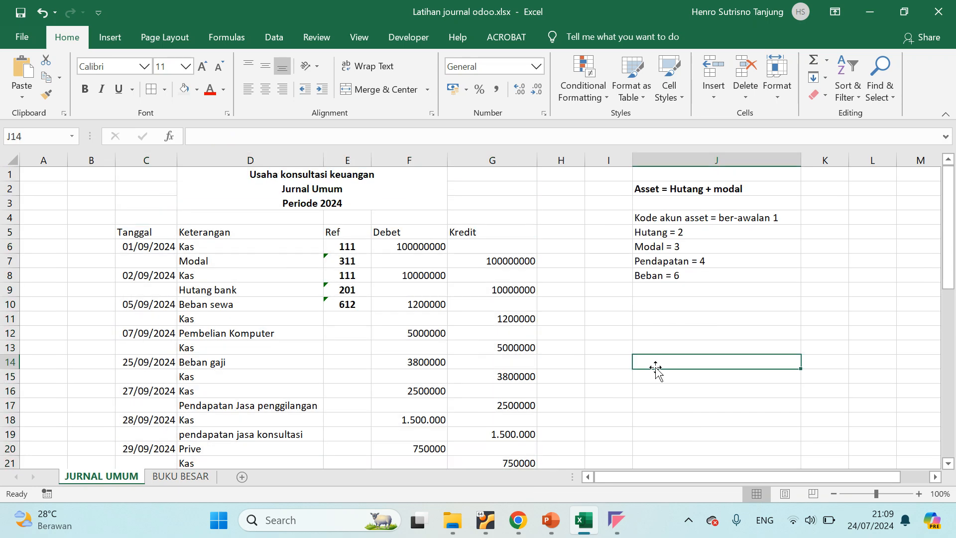
Switch back to Odoo, inspect the Prive journal item of Pengambilan uang oleh owner, and return to the Journal Items list
{"action": "left_click", "coordinate": [485, 519]}
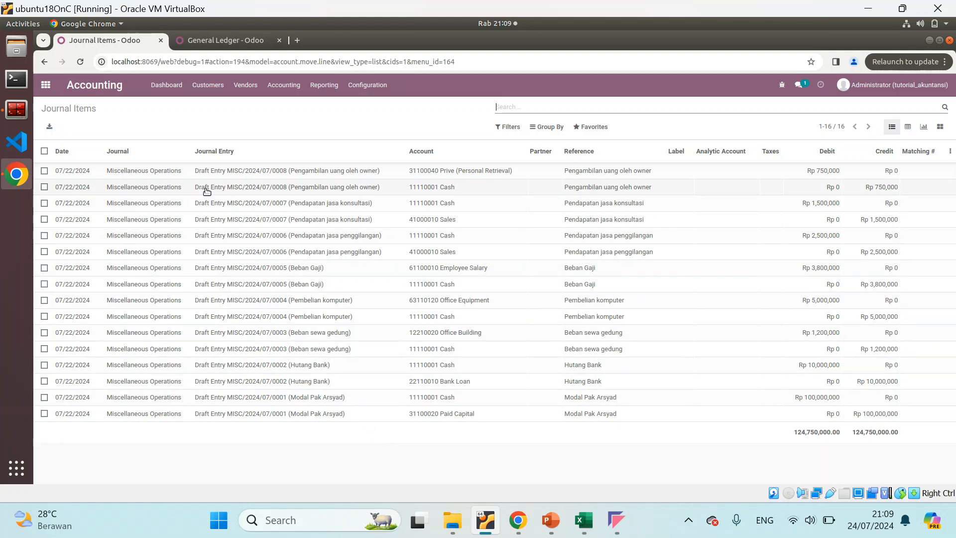
{"action": "left_click", "coordinate": [157, 170]}
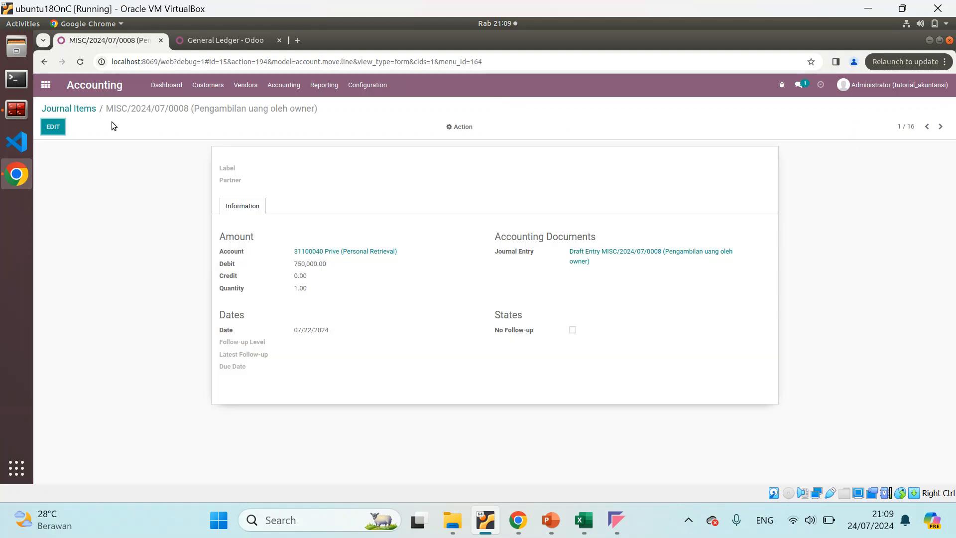
{"action": "left_click", "coordinate": [81, 110]}
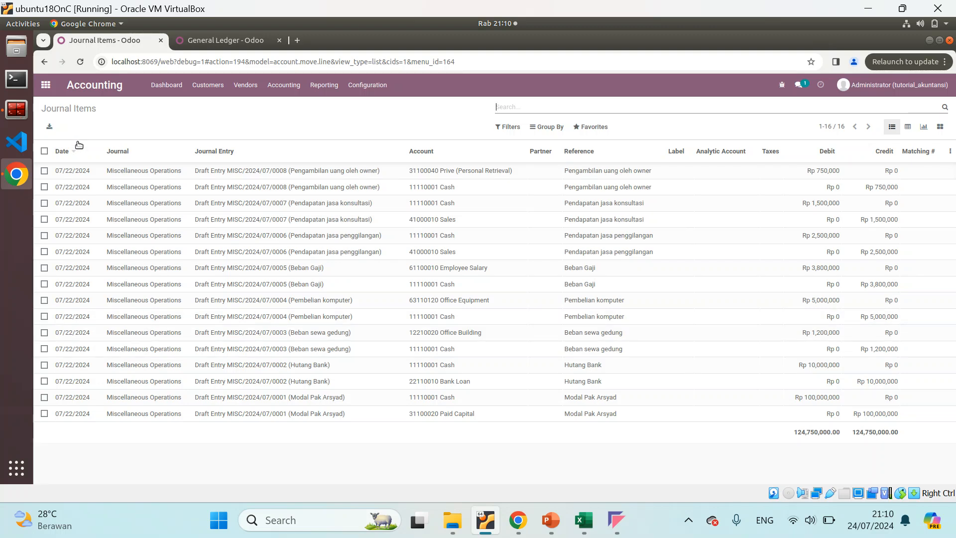
{"action": "left_click", "coordinate": [87, 170]}
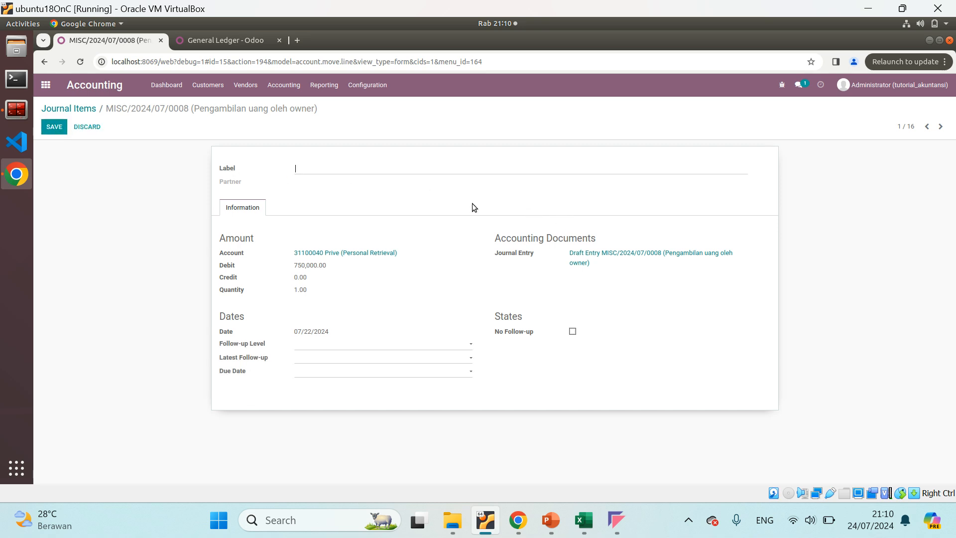
{"action": "left_click", "coordinate": [74, 108]}
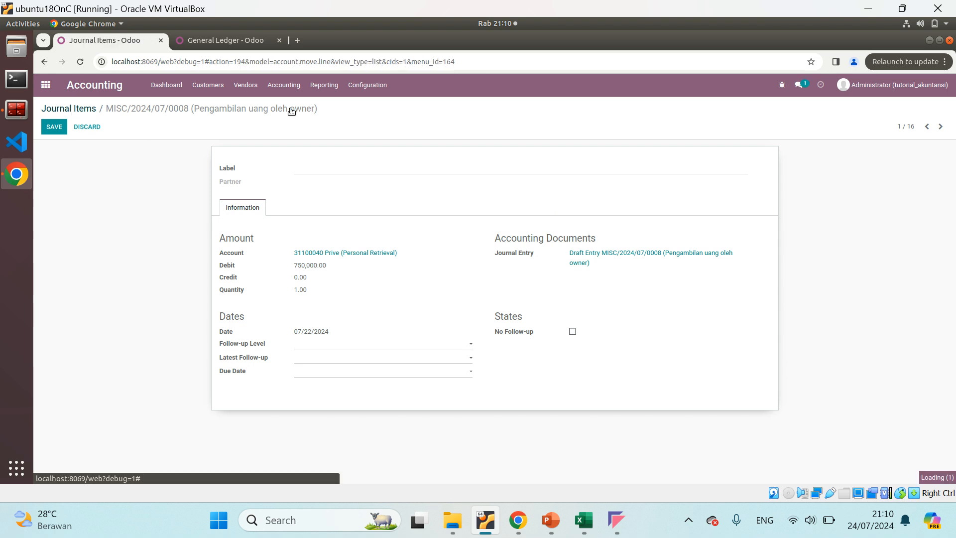
Open draft journal entry MISC/2024/07/0001 and compare it with the first Kas and Modal rows in the Excel journal
{"action": "left_click", "coordinate": [289, 87]}
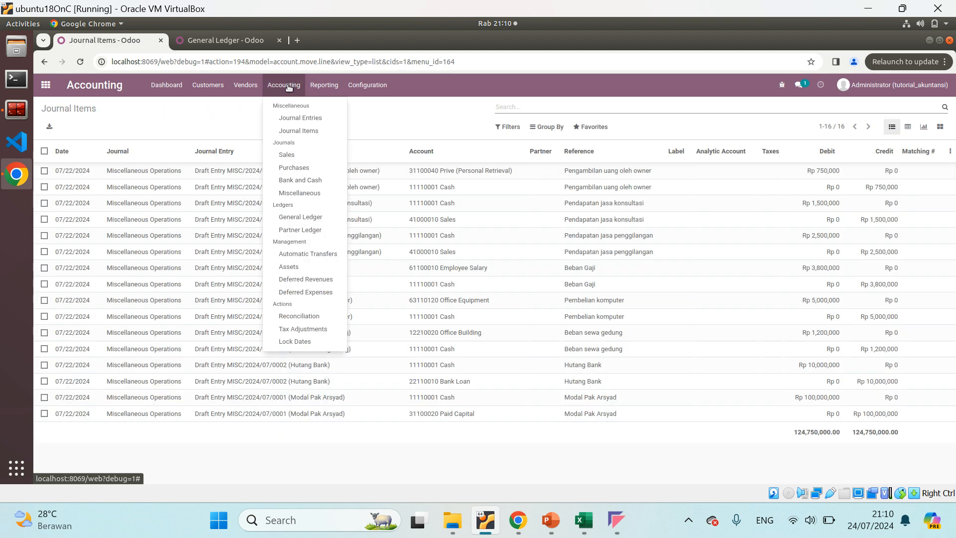
{"action": "left_click", "coordinate": [286, 120]}
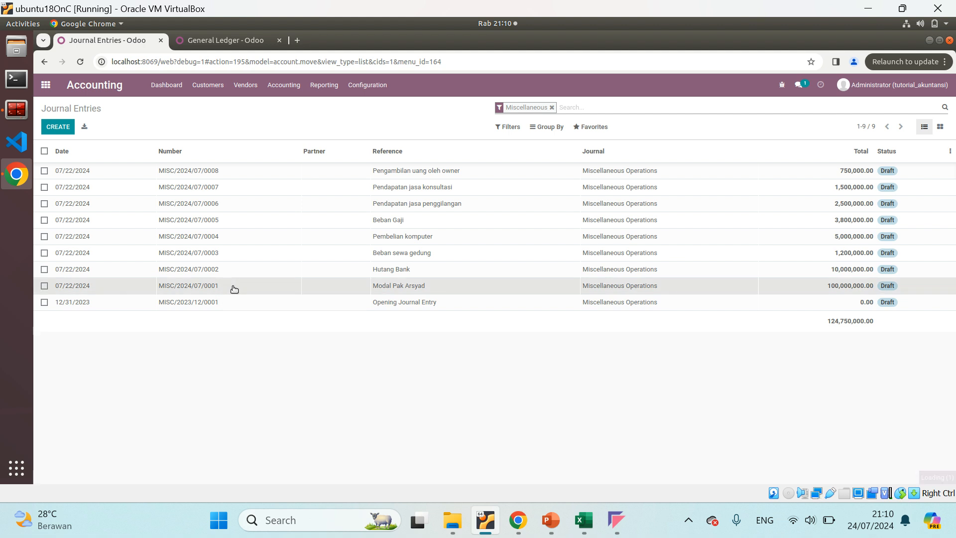
{"action": "left_click", "coordinate": [232, 288]}
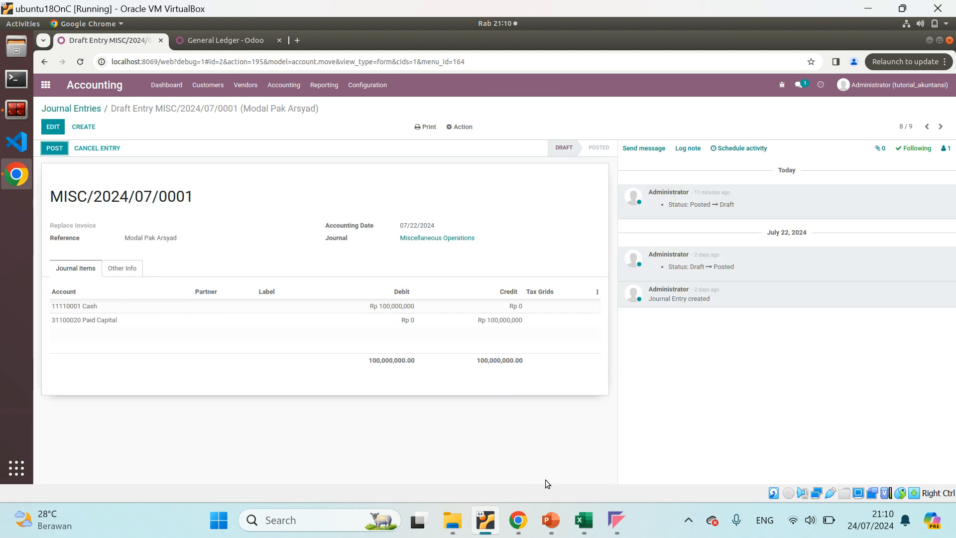
{"action": "left_click", "coordinate": [581, 518]}
{"action": "left_click", "coordinate": [196, 257]}
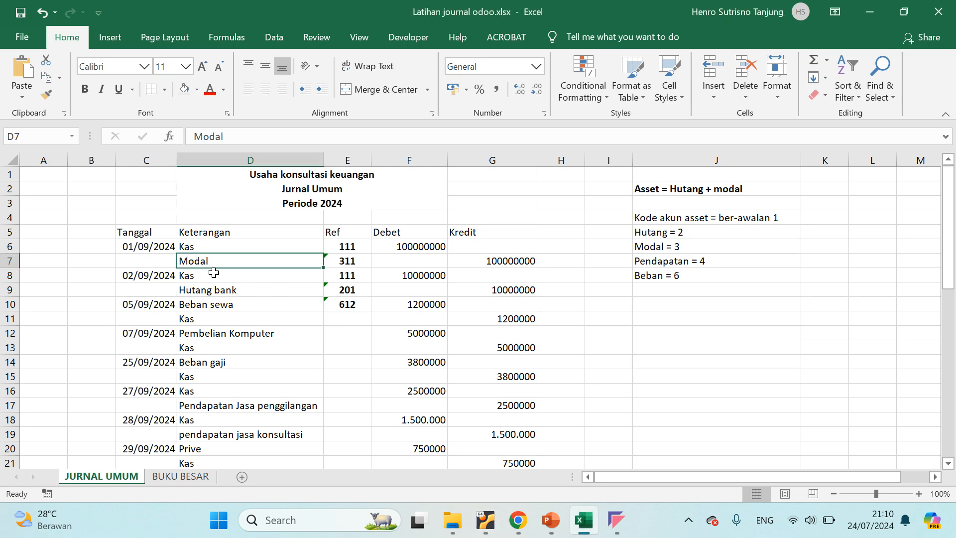
{"action": "left_click", "coordinate": [218, 244]}
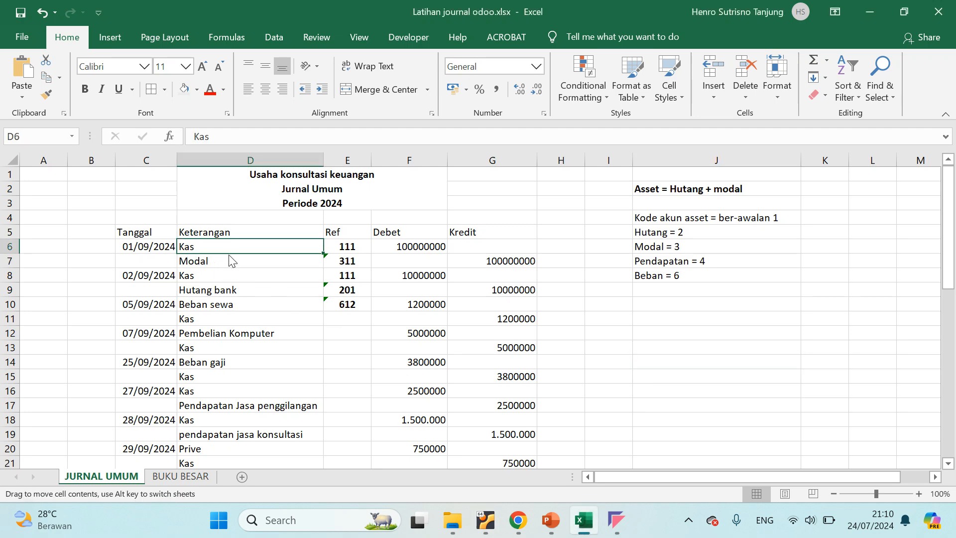
{"action": "key", "text": "alt+Tab"}
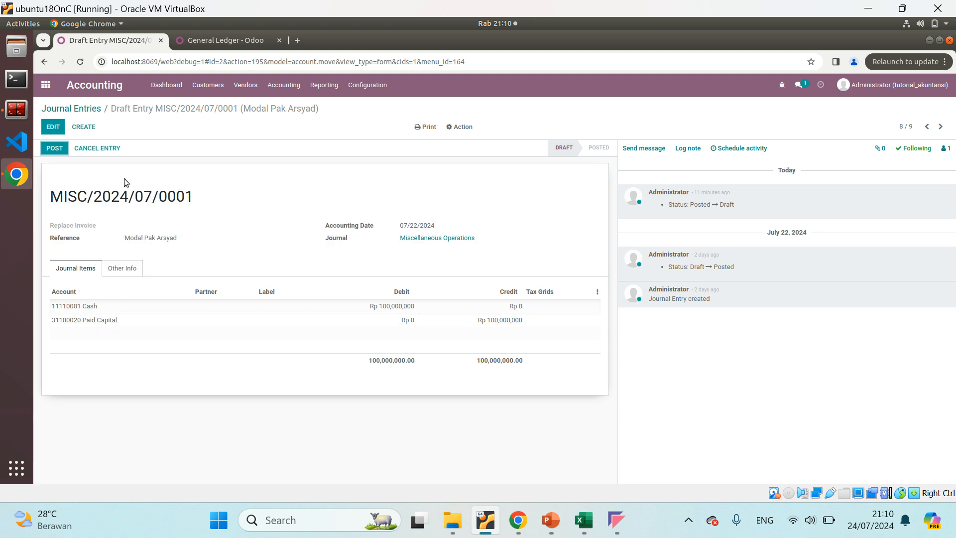
Check the first transaction's date in the Excel journal and try to save entry MISC/2024/07/0001 with accounting date 09/01/2024
{"action": "left_click", "coordinate": [53, 128]}
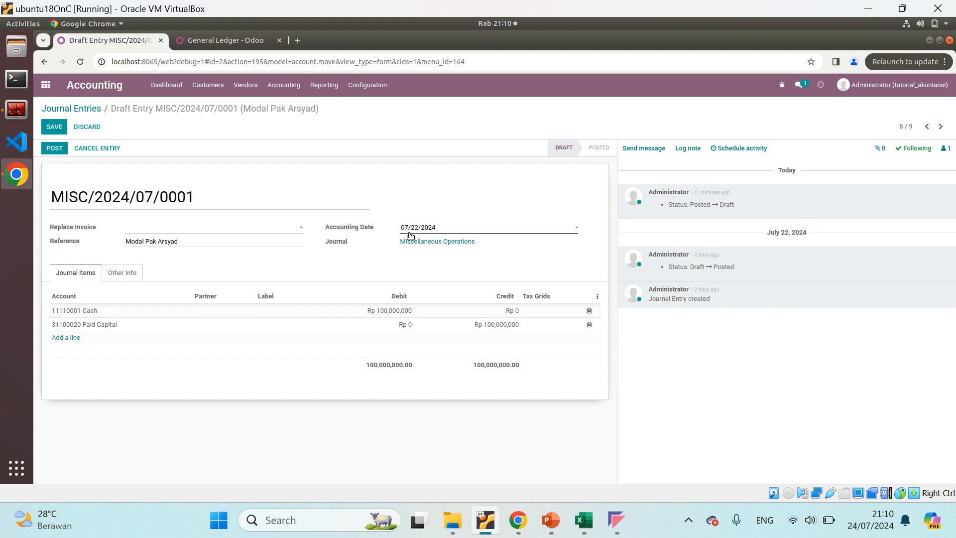
{"action": "left_click", "coordinate": [584, 519]}
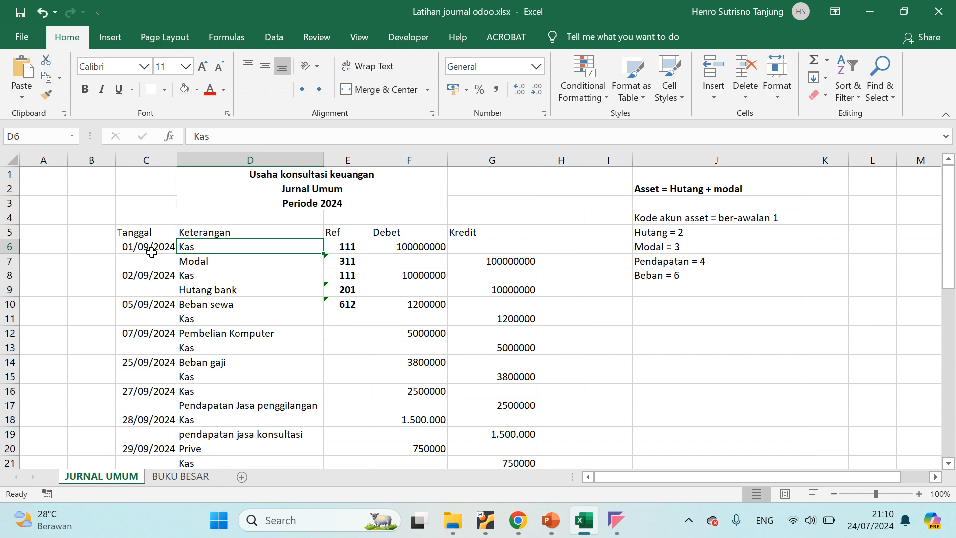
{"action": "key", "text": "alt+Tab"}
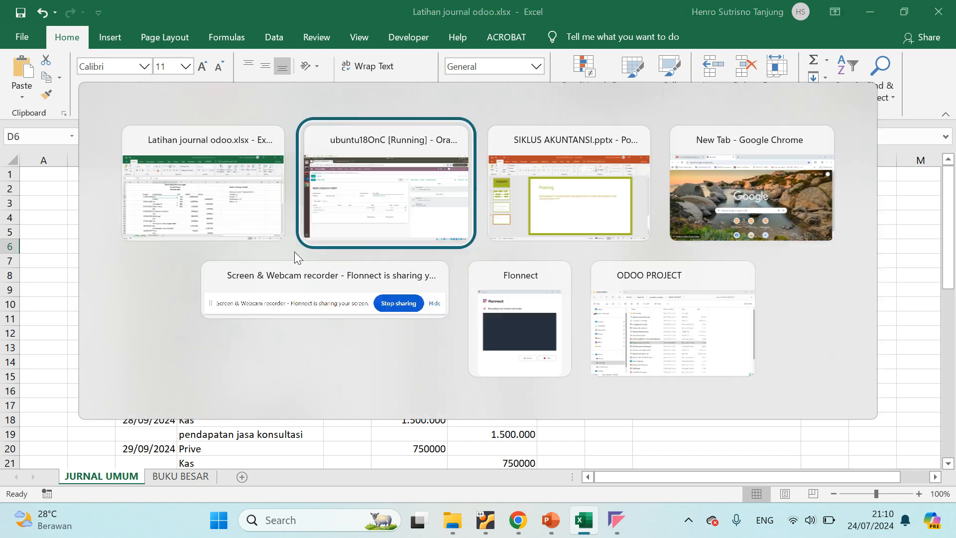
{"action": "left_click", "coordinate": [462, 230]}
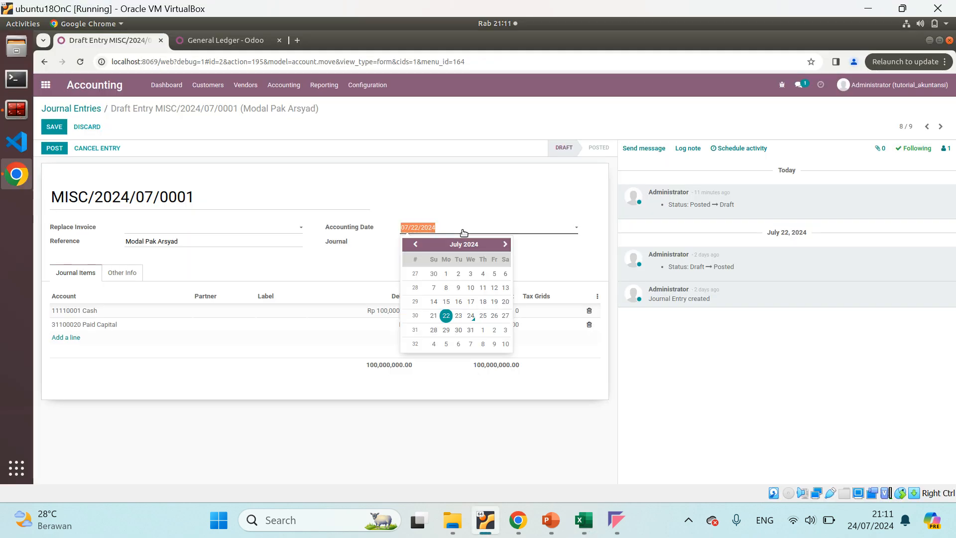
{"action": "left_click", "coordinate": [505, 244]}
{"action": "left_click", "coordinate": [505, 244]}
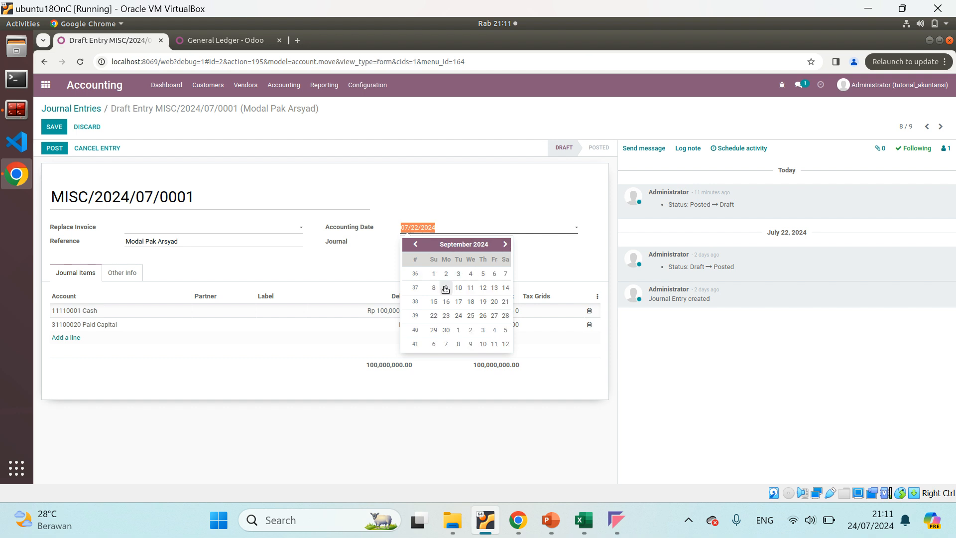
{"action": "left_click", "coordinate": [434, 274]}
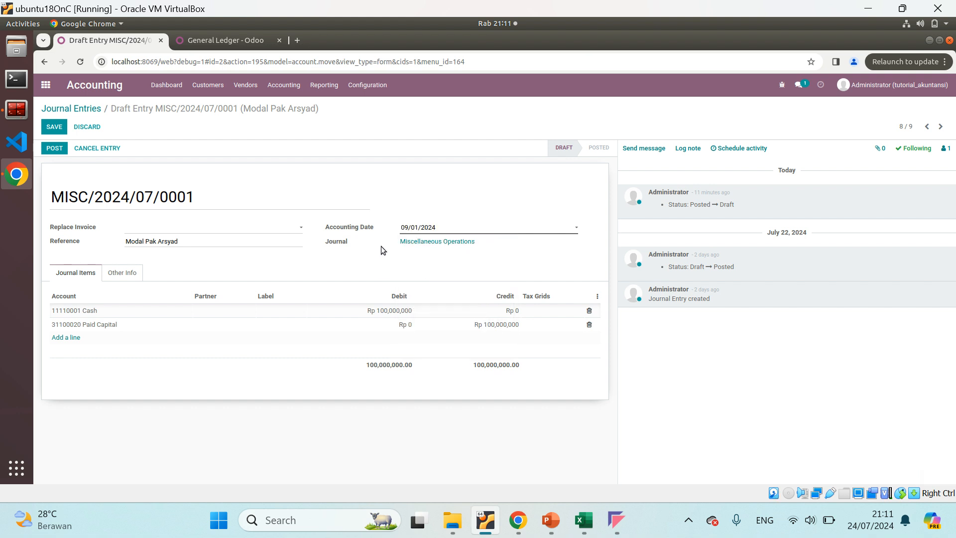
{"action": "left_click", "coordinate": [53, 127]}
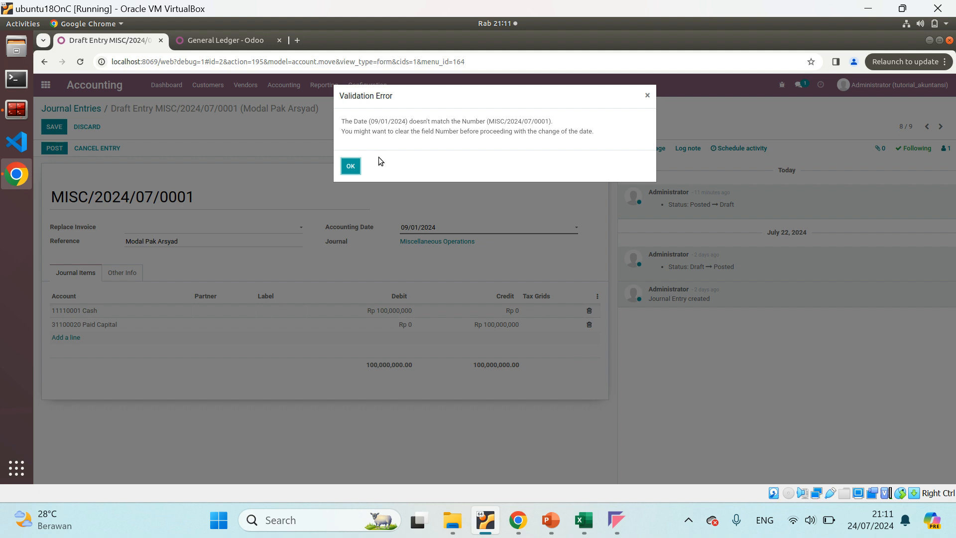
{"action": "left_click", "coordinate": [349, 166]}
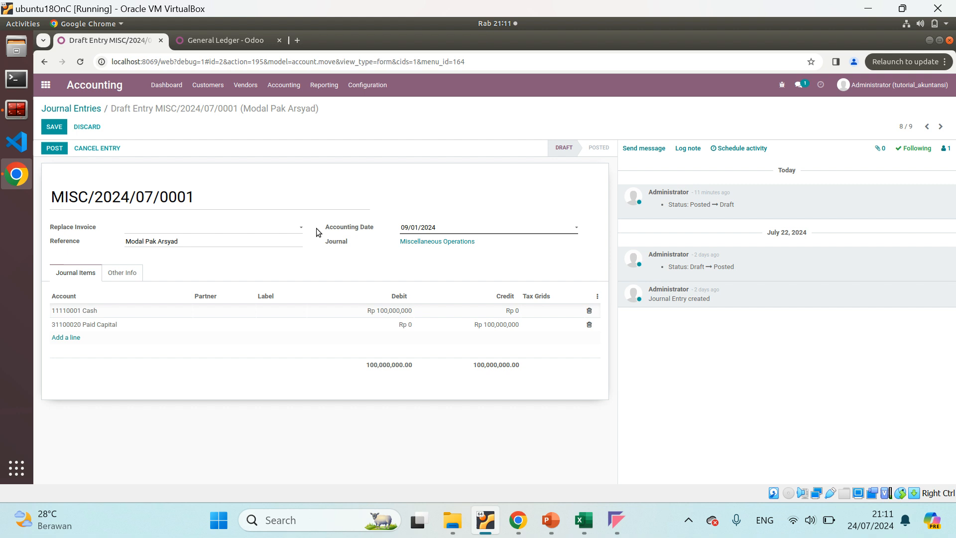
{"action": "left_click_drag", "start_coordinate": [196, 198], "coordinate": [21, 195]}
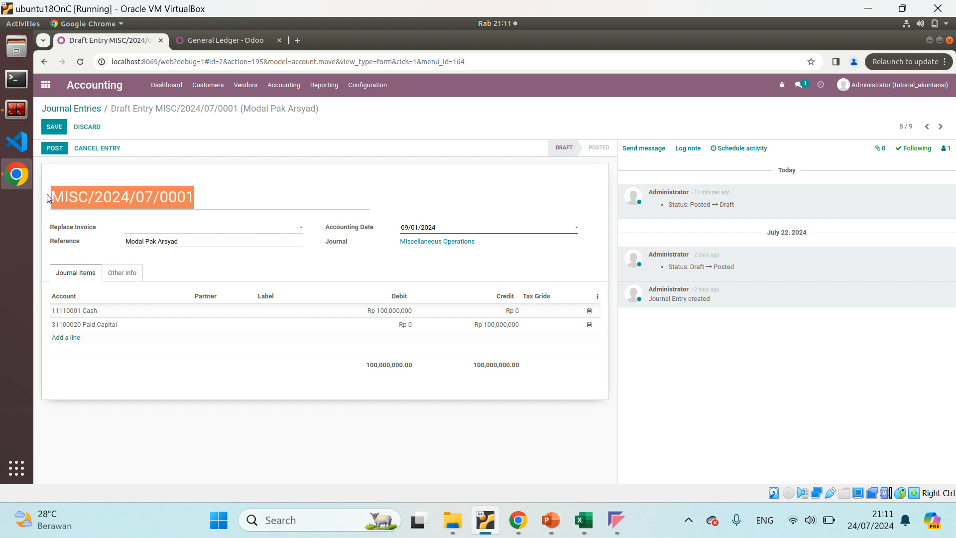
{"action": "left_click", "coordinate": [461, 227]}
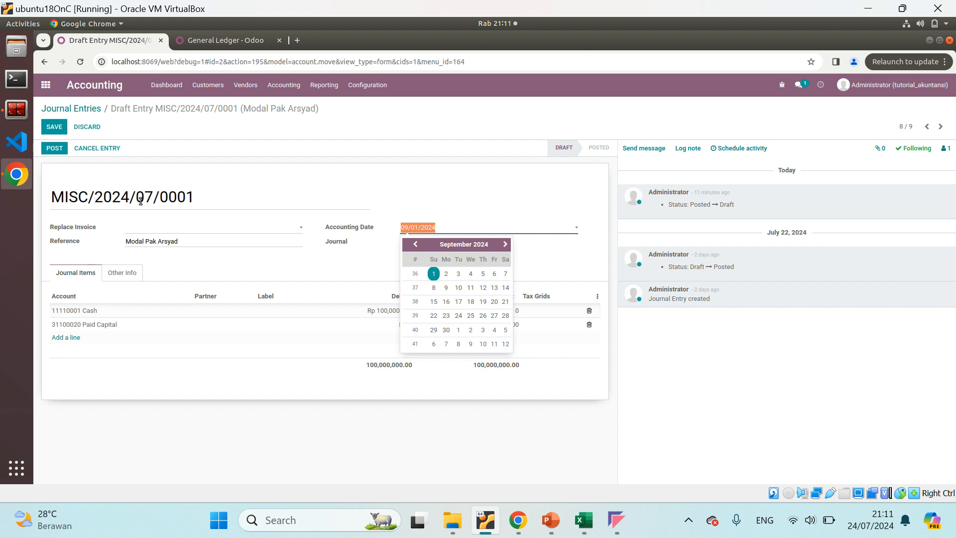
{"action": "left_click", "coordinate": [439, 214]}
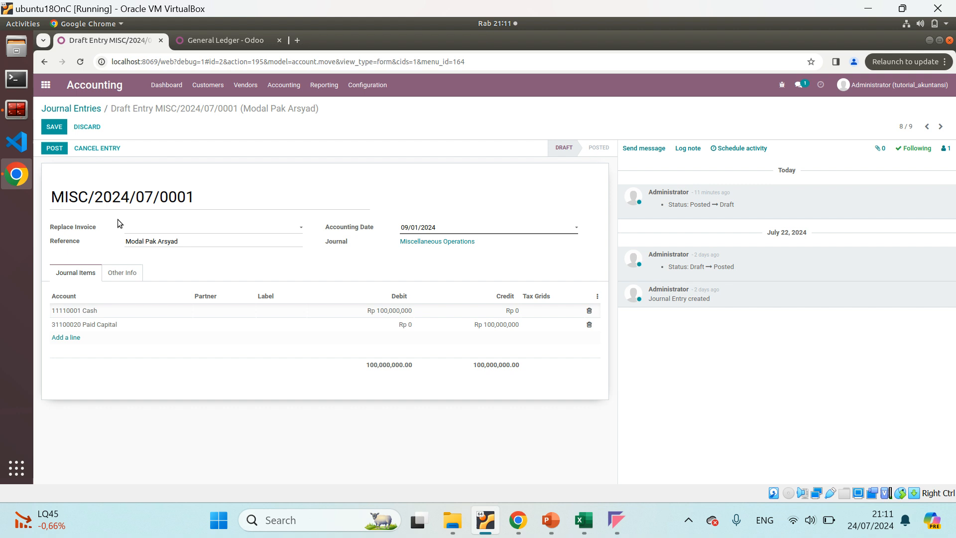
Set the accounting date of journal entry MISC/2024/07/0001 to 07/01/2024 and save the entry
{"action": "left_click", "coordinate": [439, 230]}
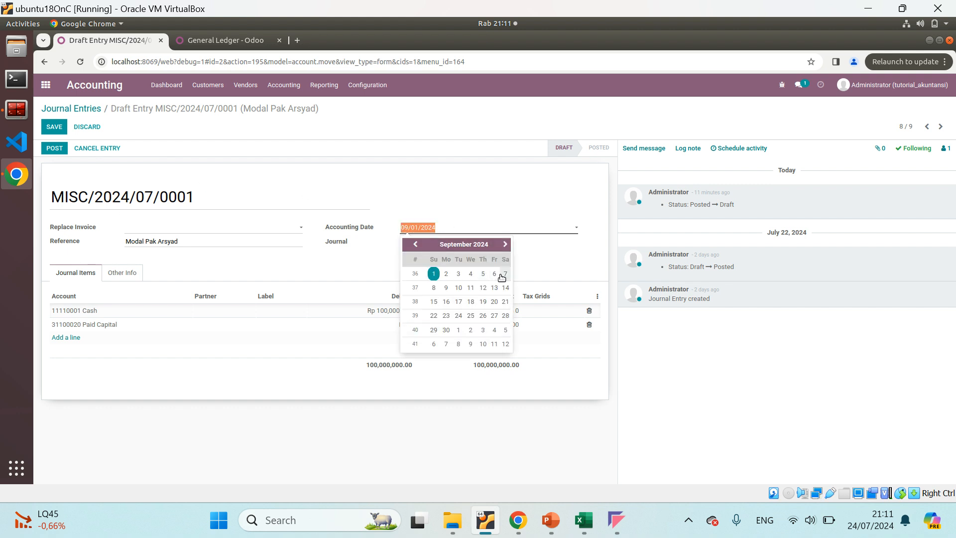
{"action": "left_click", "coordinate": [416, 244]}
{"action": "left_click", "coordinate": [415, 244]}
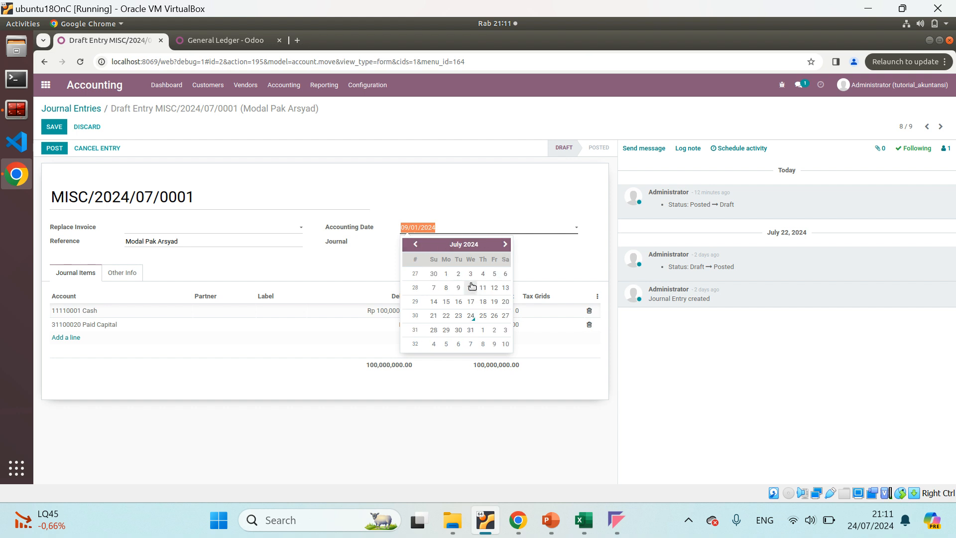
{"action": "left_click", "coordinate": [447, 273]}
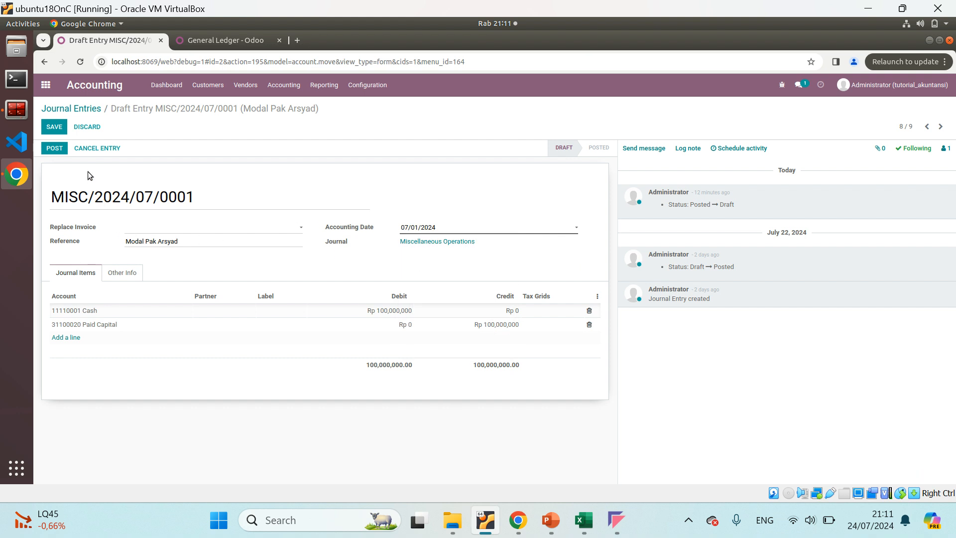
{"action": "left_click", "coordinate": [54, 127]}
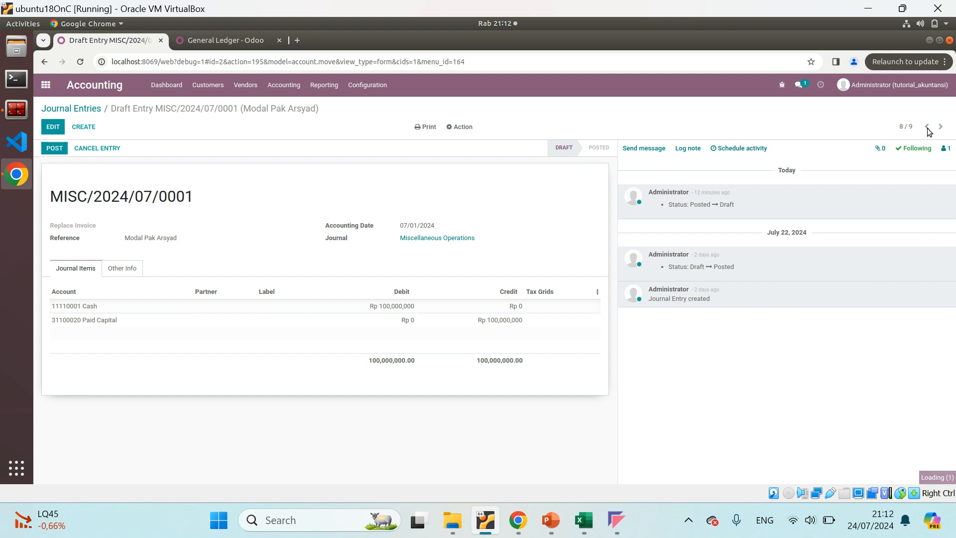
Move to draft entry MISC/2024/07/0002 (Hutang Bank), set its accounting date to 07/02/2024 and save the entry
{"action": "left_click", "coordinate": [926, 127]}
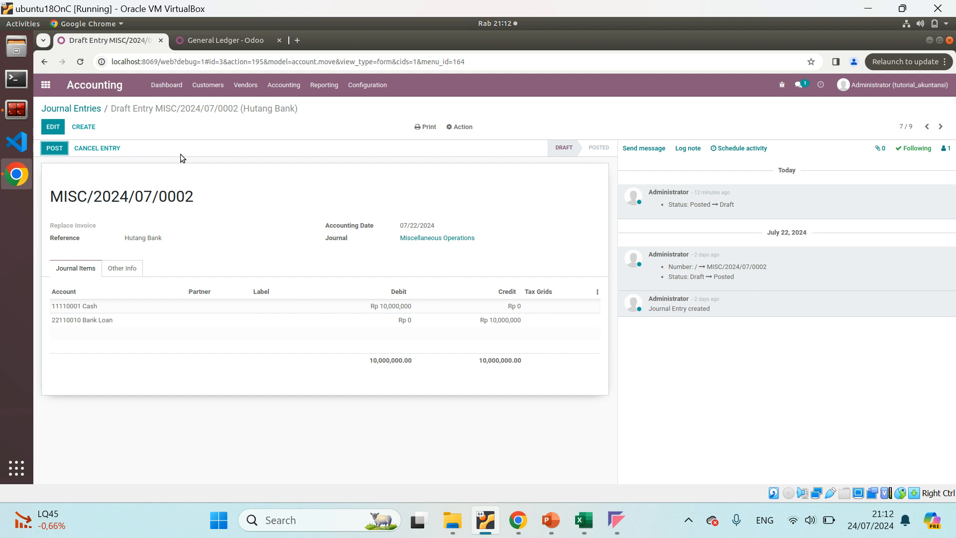
{"action": "left_click", "coordinate": [53, 127]}
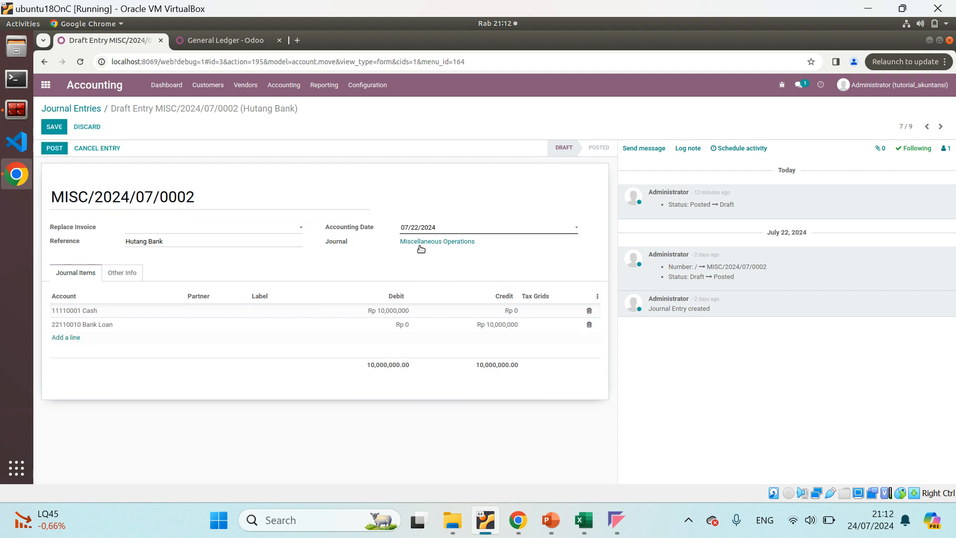
{"action": "left_click", "coordinate": [428, 228]}
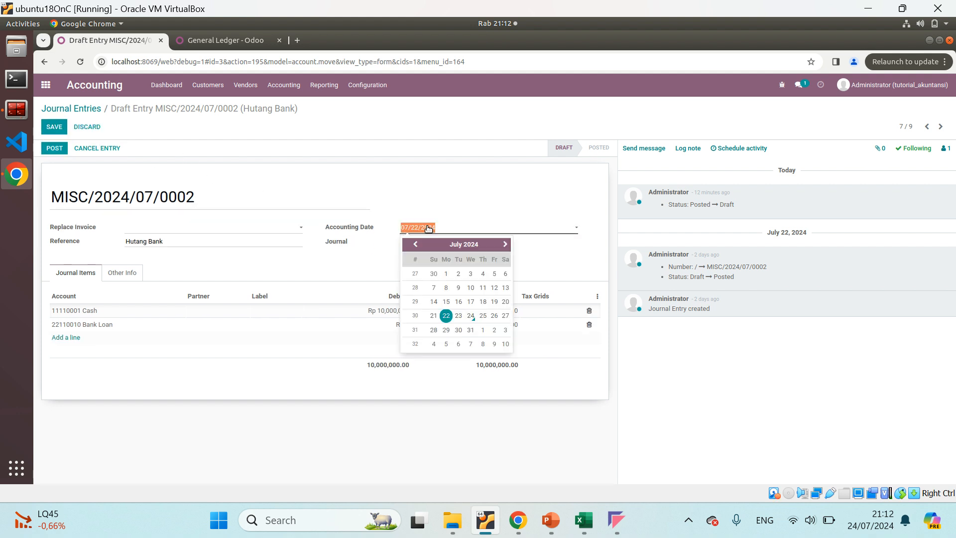
{"action": "left_click", "coordinate": [458, 274]}
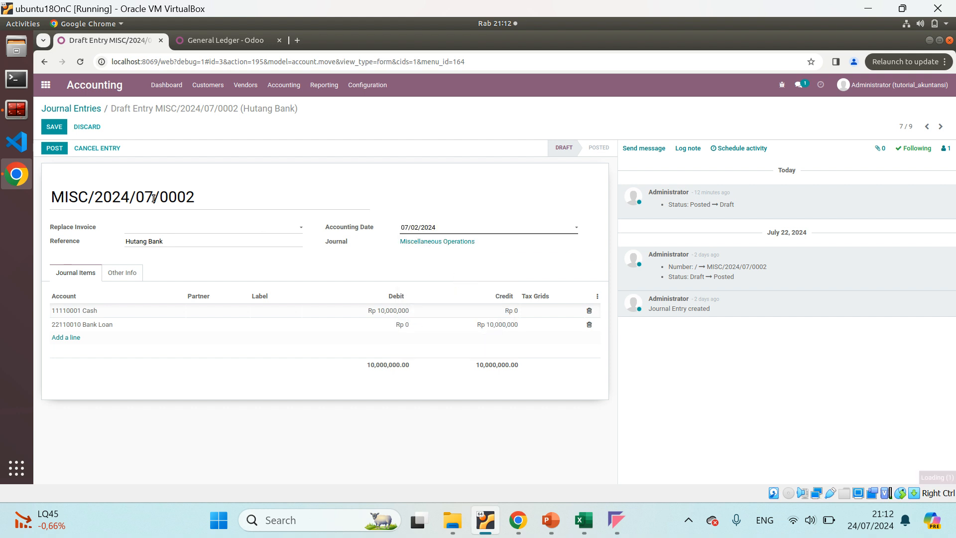
{"action": "left_click", "coordinate": [54, 127]}
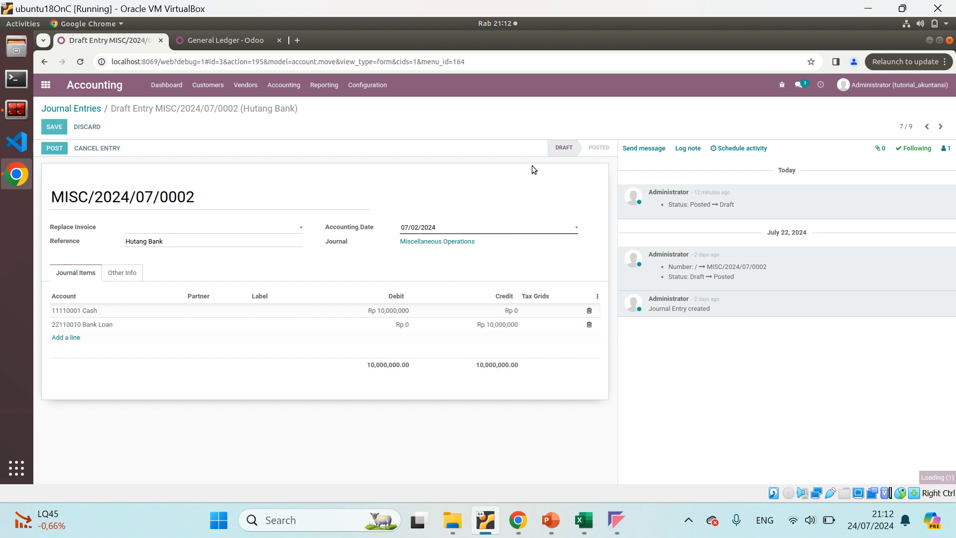
Check the Beban sewa date in the Excel journal and save draft entry MISC/2024/07/0003 in Odoo with accounting date 07/05/2024
{"action": "left_click", "coordinate": [926, 126]}
{"action": "left_click", "coordinate": [53, 126]}
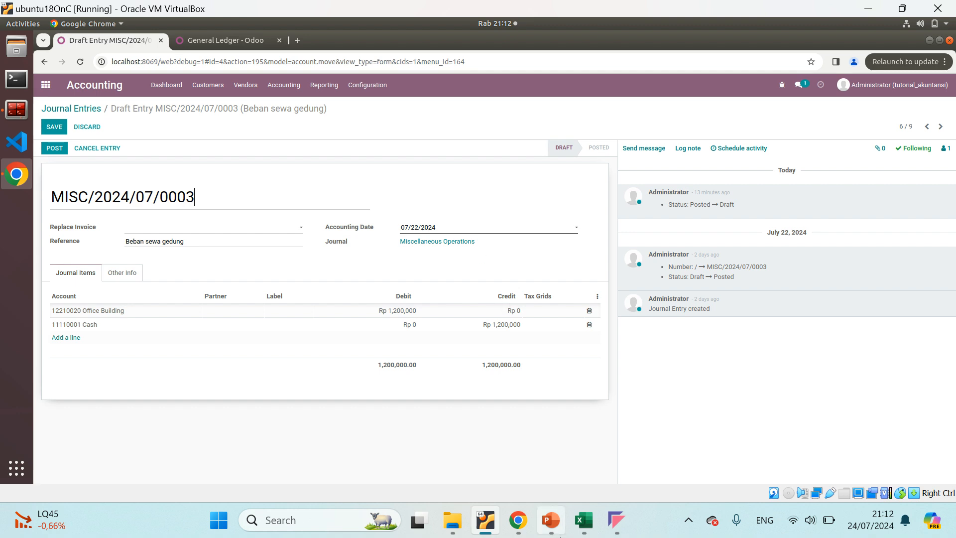
{"action": "left_click", "coordinate": [583, 520]}
{"action": "left_click", "coordinate": [149, 276]}
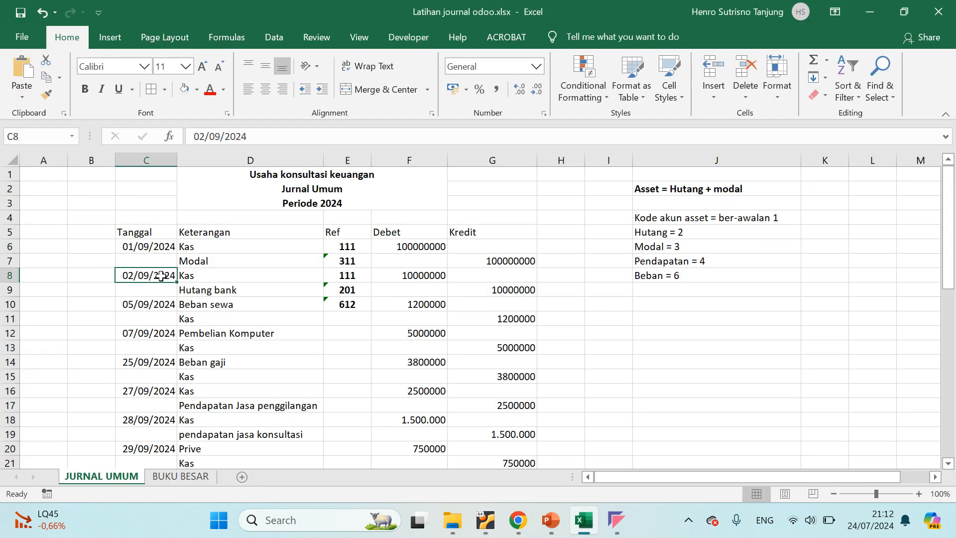
{"action": "left_click", "coordinate": [155, 303]}
{"action": "key", "text": "alt+Tab"}
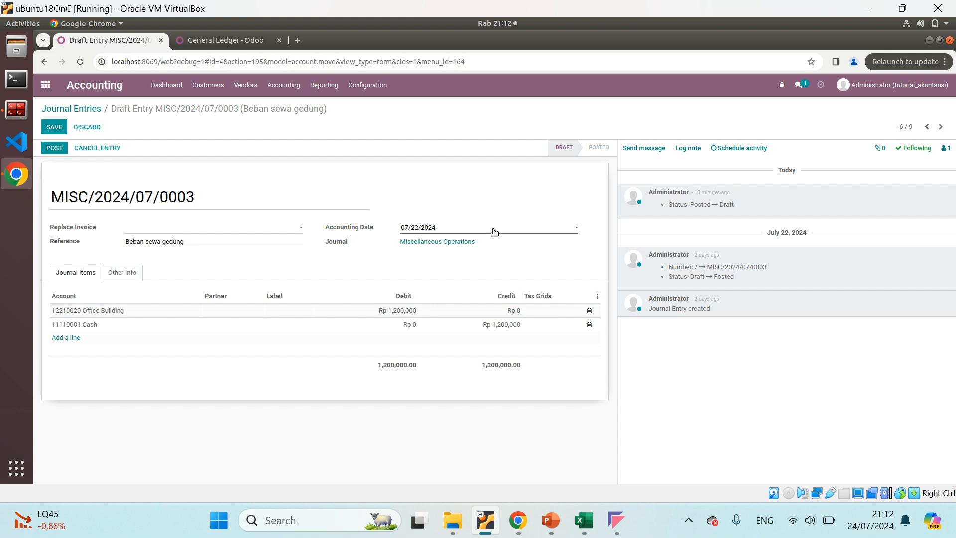
{"action": "left_click", "coordinate": [493, 229]}
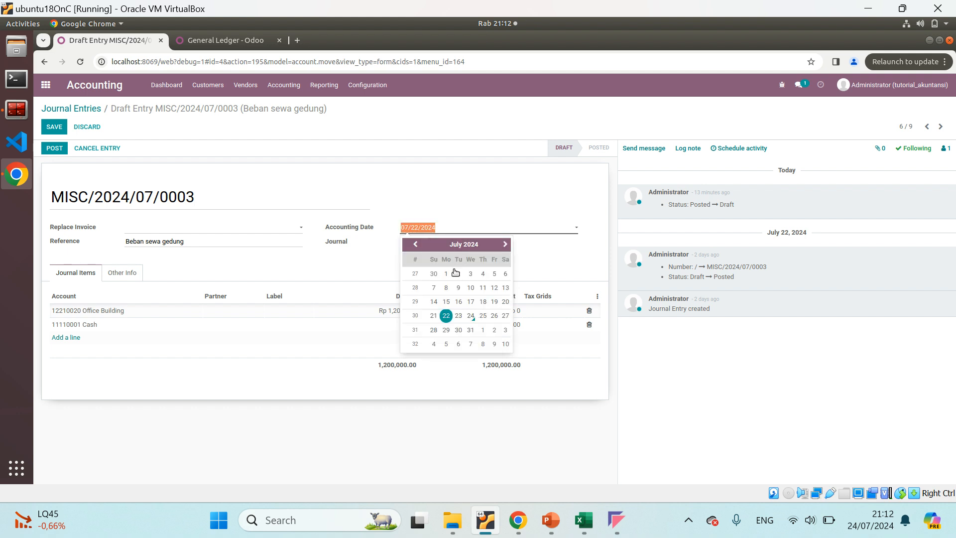
{"action": "left_click", "coordinate": [495, 273]}
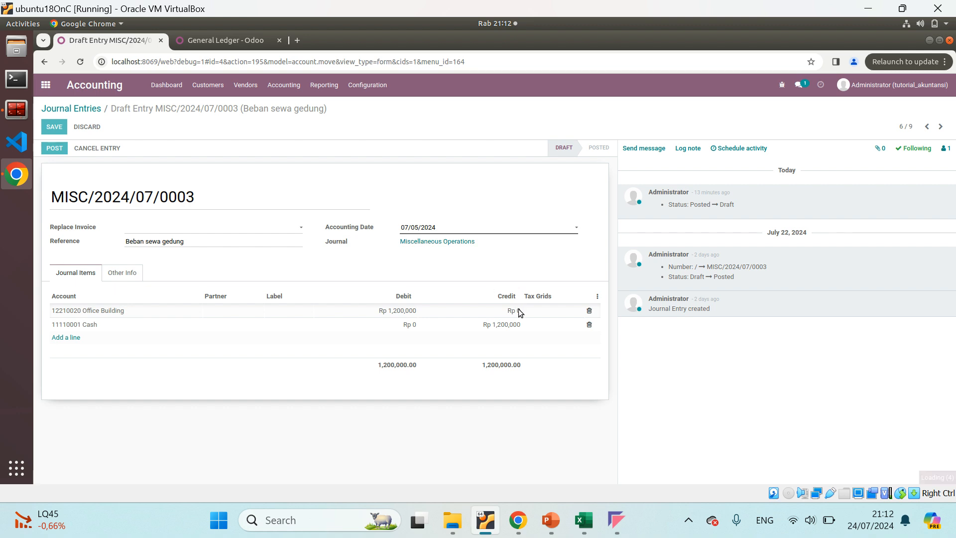
Look up the Pembelian Komputer transaction date in the Excel journal and return to Odoo
{"action": "key", "text": "alt+Tab"}
{"action": "key", "text": "alt+Tab"}
{"action": "left_click", "coordinate": [591, 526]}
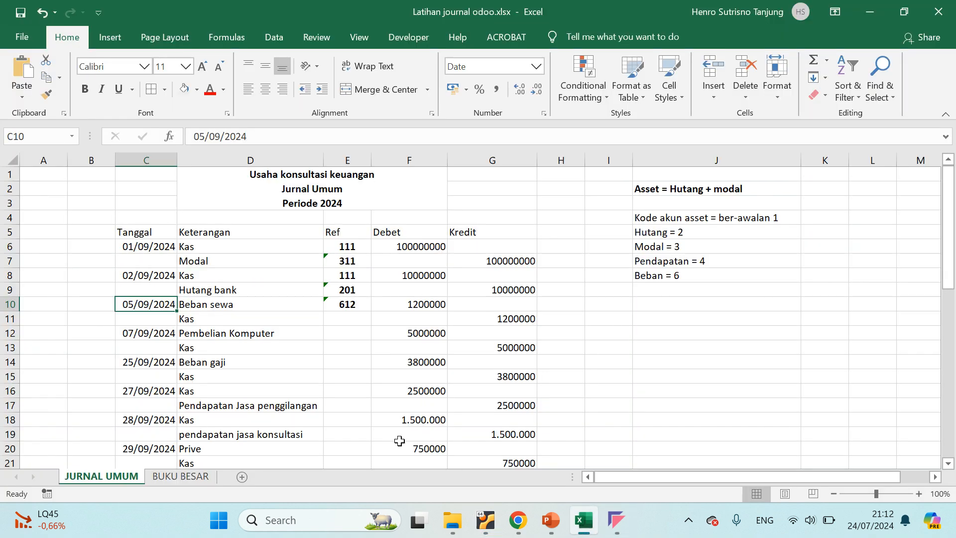
{"action": "left_click", "coordinate": [155, 334]}
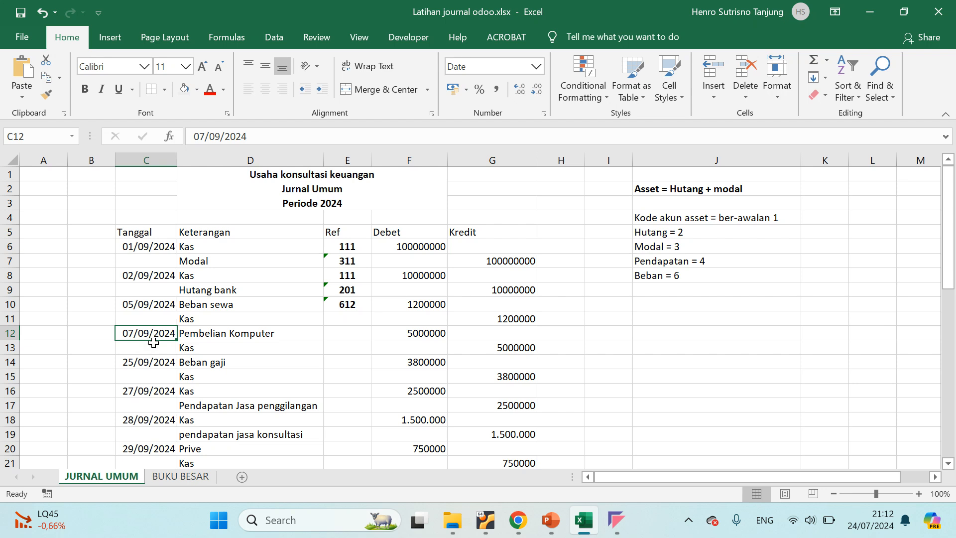
{"action": "mouse_move", "coordinate": [522, 523]}
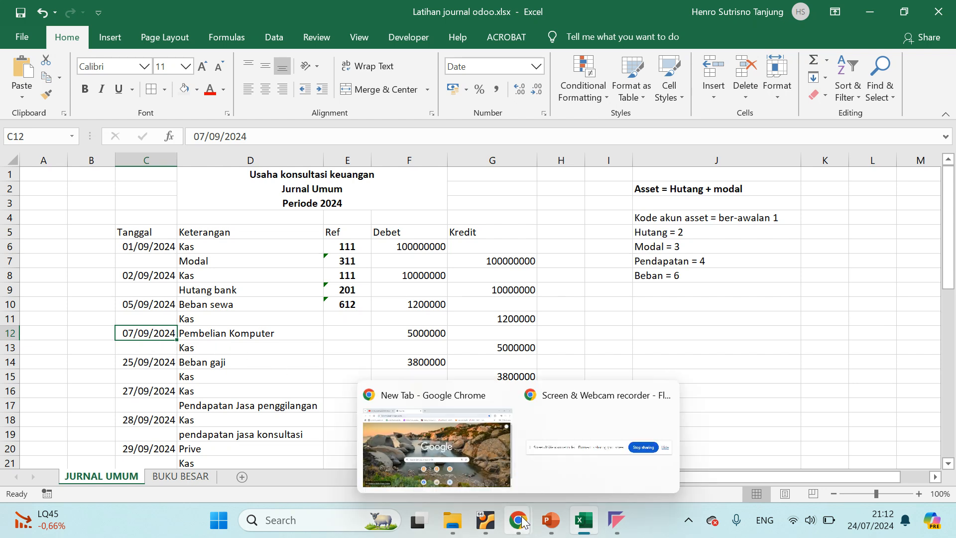
{"action": "mouse_move", "coordinate": [485, 518]}
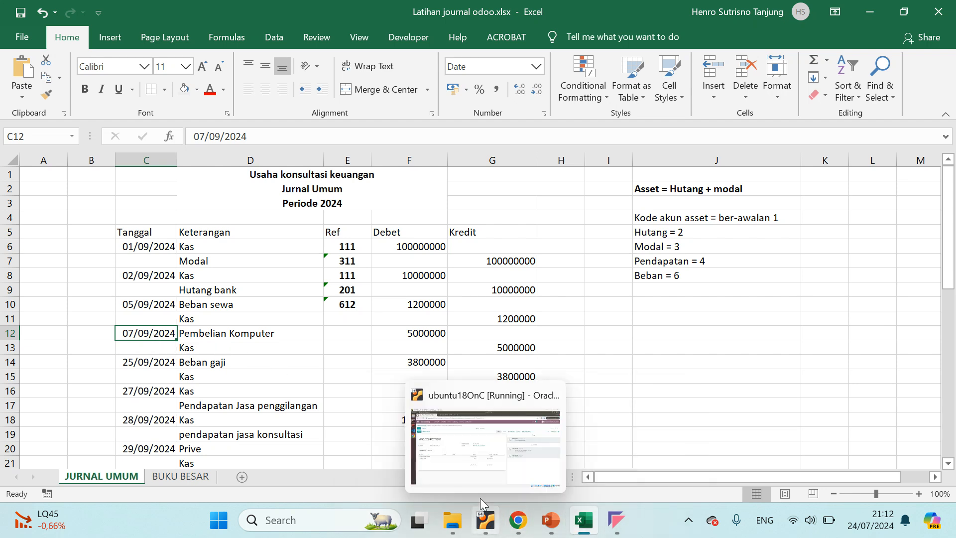
{"action": "left_click", "coordinate": [474, 466]}
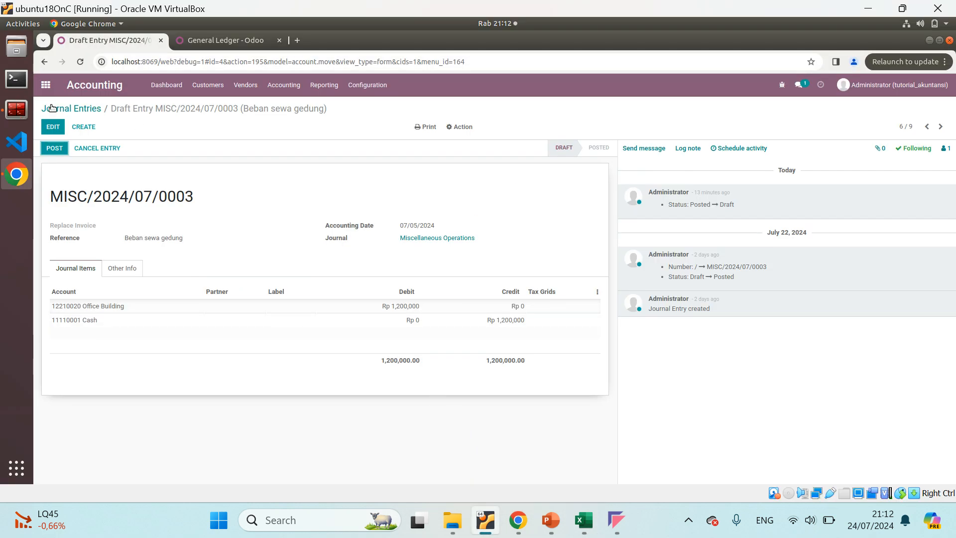
{"action": "left_click", "coordinate": [53, 128]}
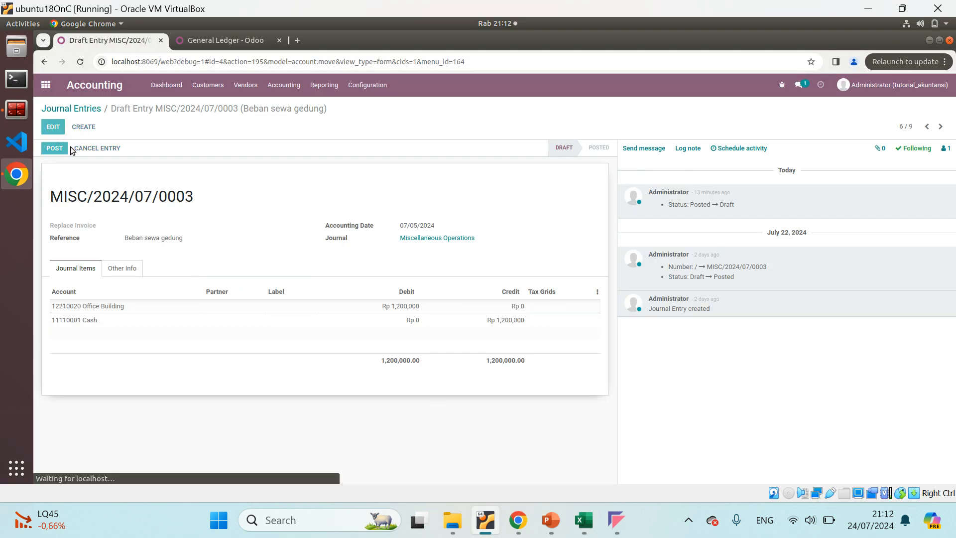
{"action": "left_click", "coordinate": [466, 232]}
{"action": "left_click", "coordinate": [320, 188]}
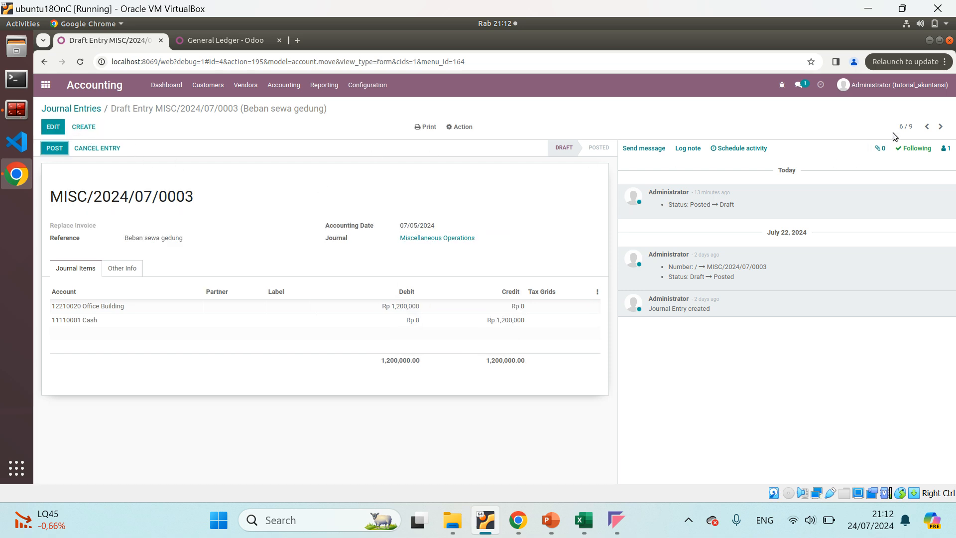
Move to draft entry MISC/2024/07/0004 (Pembelian komputer), recheck the Excel journal, and save the entry with accounting date 07/07/2024
{"action": "left_click", "coordinate": [925, 126]}
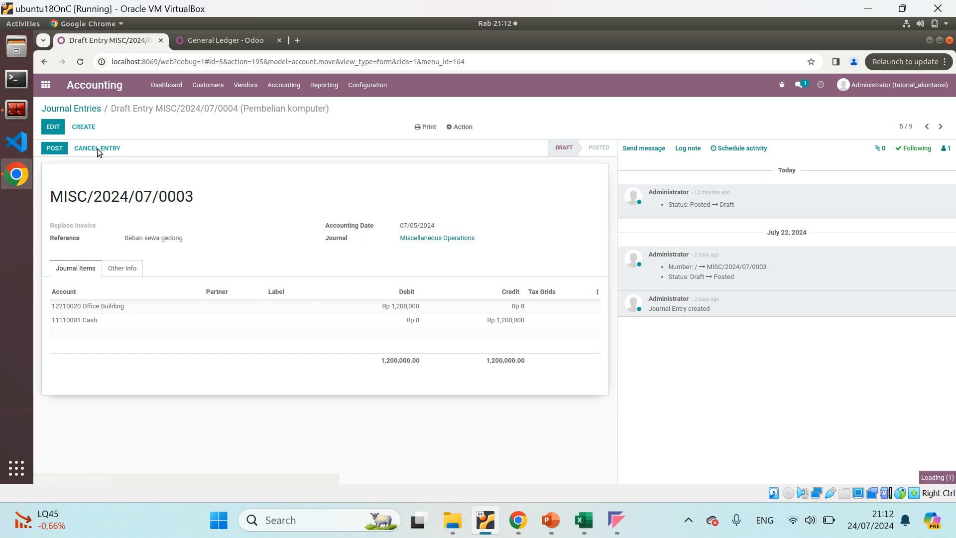
{"action": "left_click", "coordinate": [53, 126]}
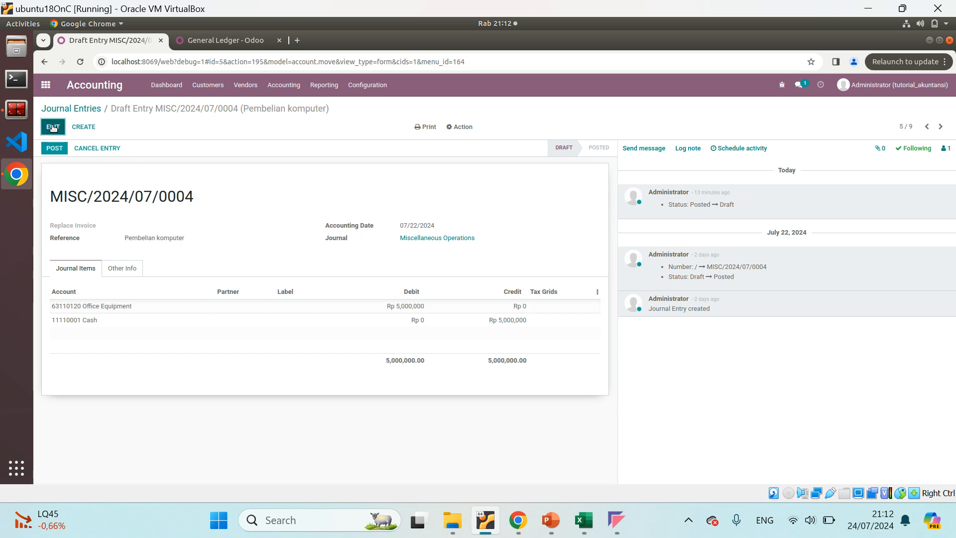
{"action": "left_click", "coordinate": [588, 520]}
{"action": "left_click", "coordinate": [485, 519]}
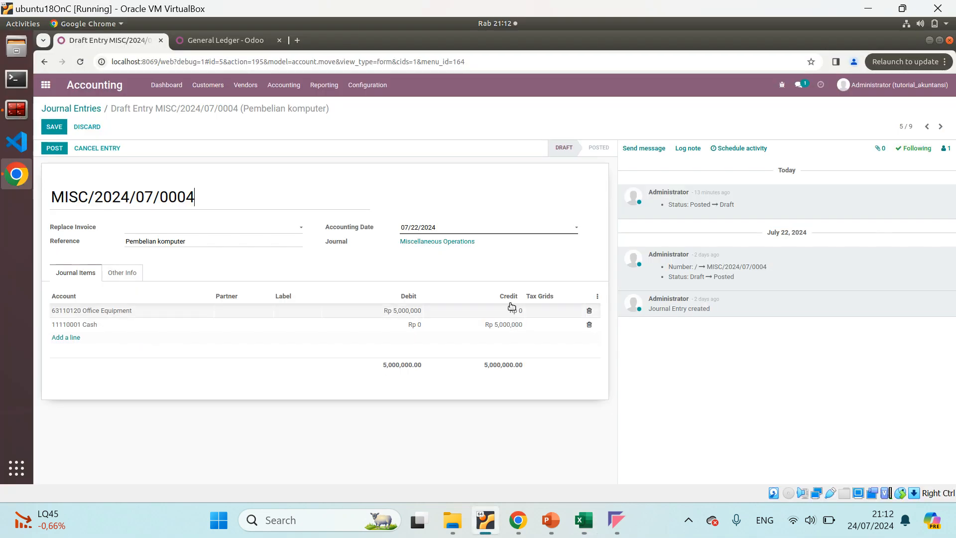
{"action": "left_click", "coordinate": [498, 232]}
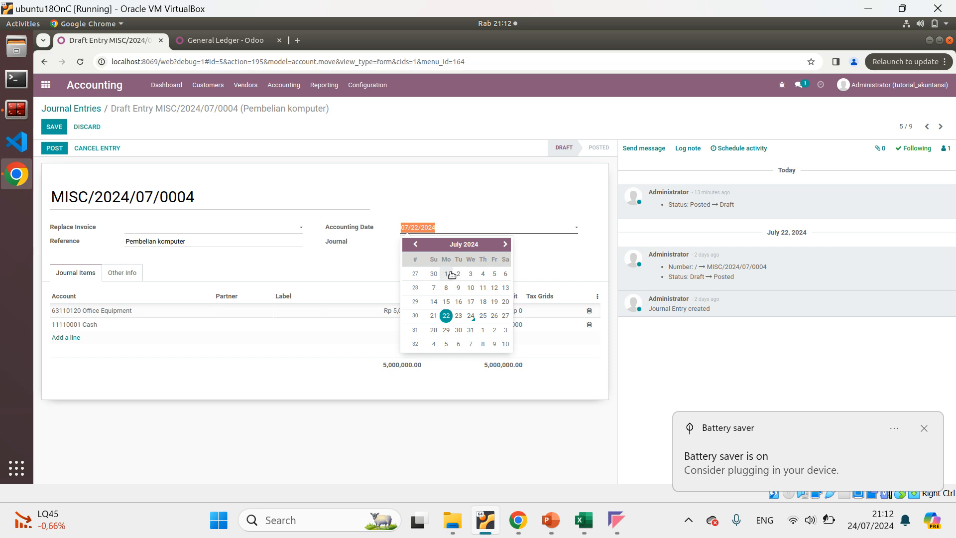
{"action": "left_click", "coordinate": [435, 287]}
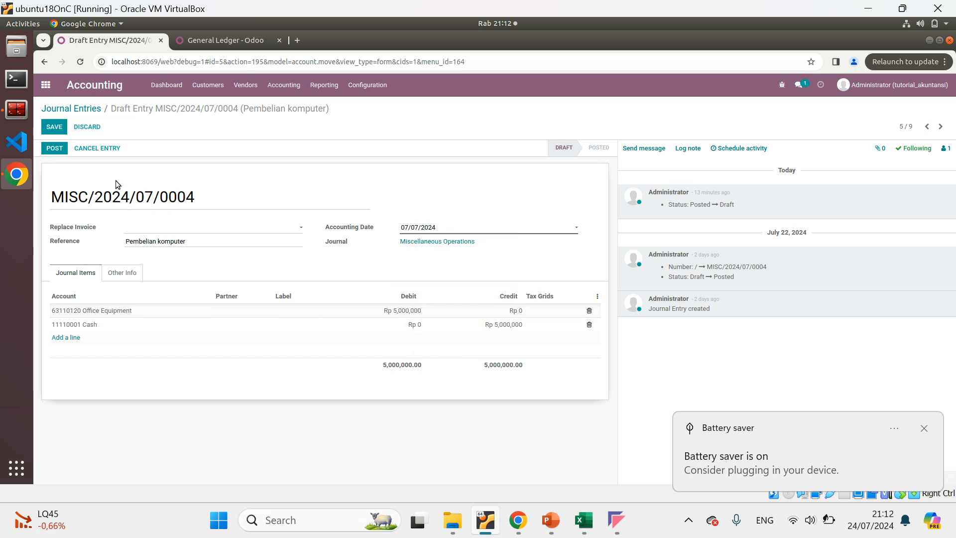
{"action": "left_click", "coordinate": [55, 128]}
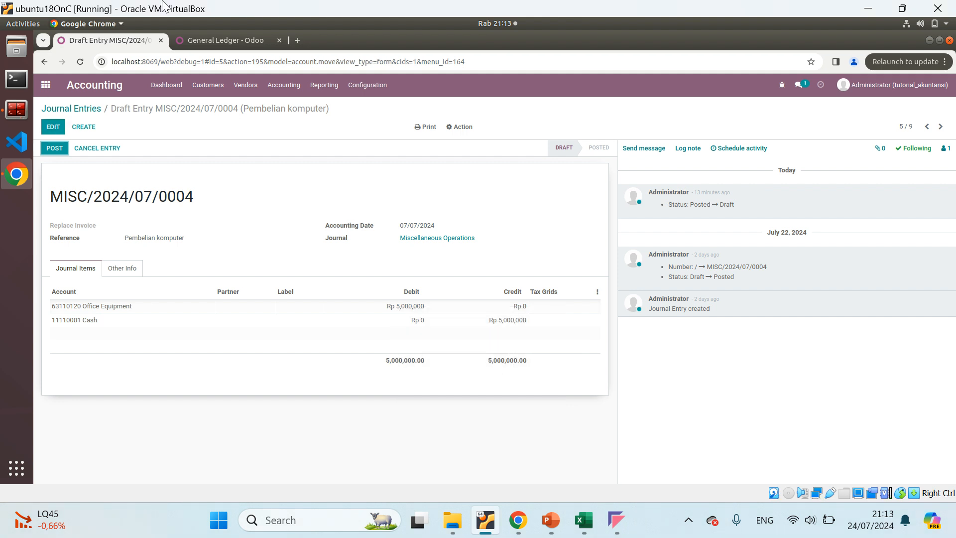
Check the Beban gaji date in the Excel journal and save draft entry MISC/2024/07/0005 in Odoo with accounting date 07/25/2024
{"action": "mouse_move", "coordinate": [506, 346]}
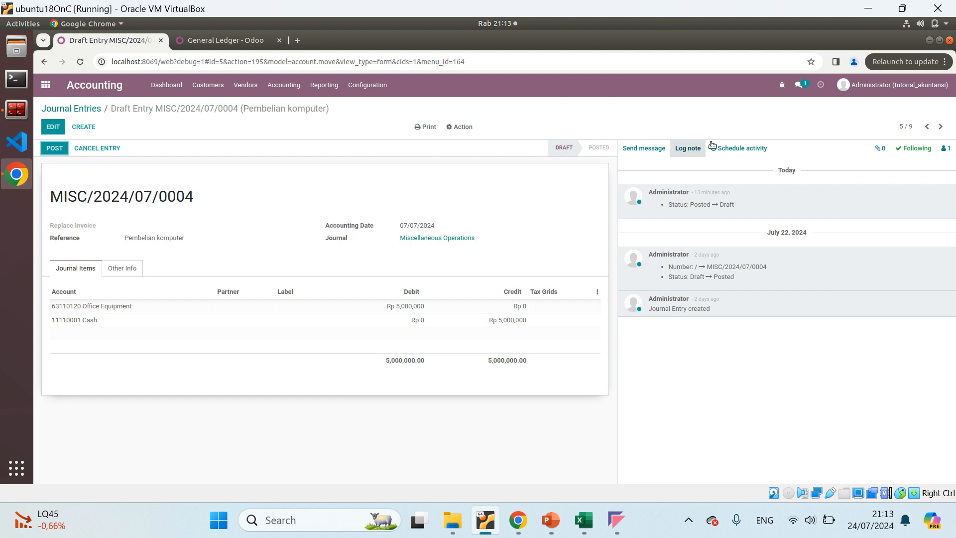
{"action": "left_click", "coordinate": [927, 127]}
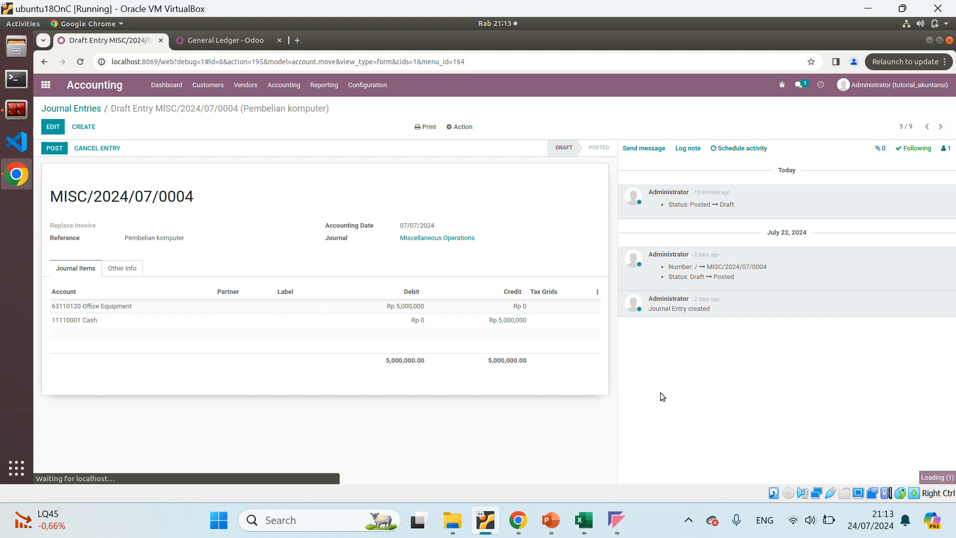
{"action": "mouse_move", "coordinate": [588, 524]}
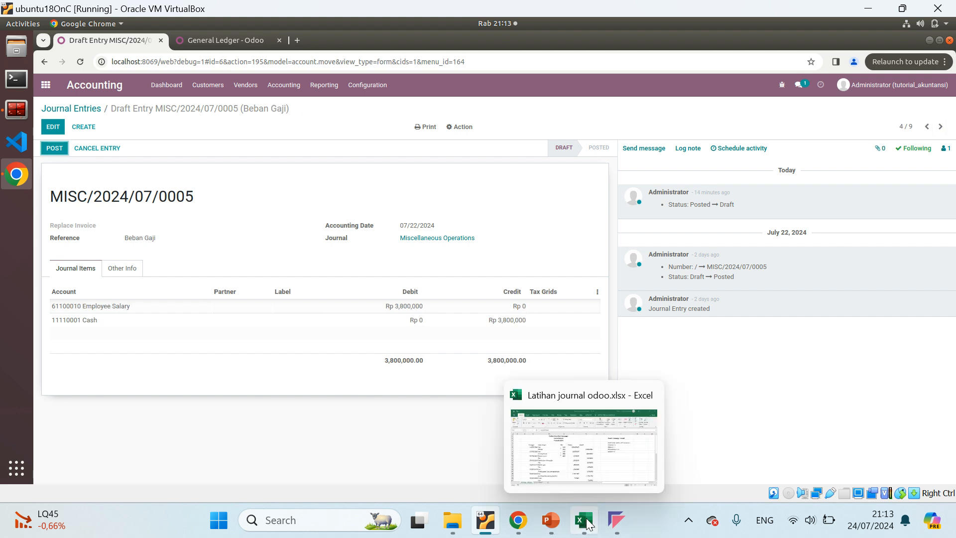
{"action": "left_click", "coordinate": [590, 481]}
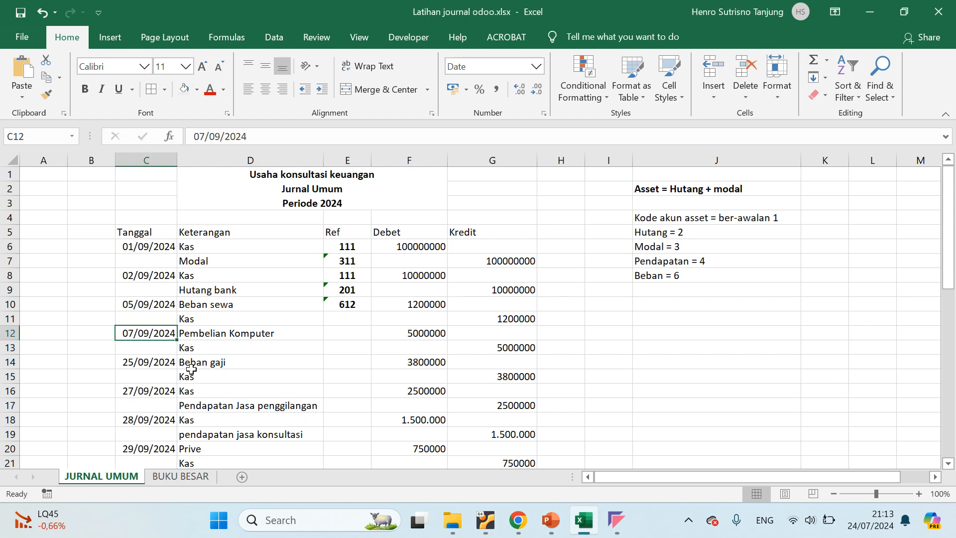
{"action": "left_click", "coordinate": [149, 362]}
{"action": "key", "text": "alt+Tab"}
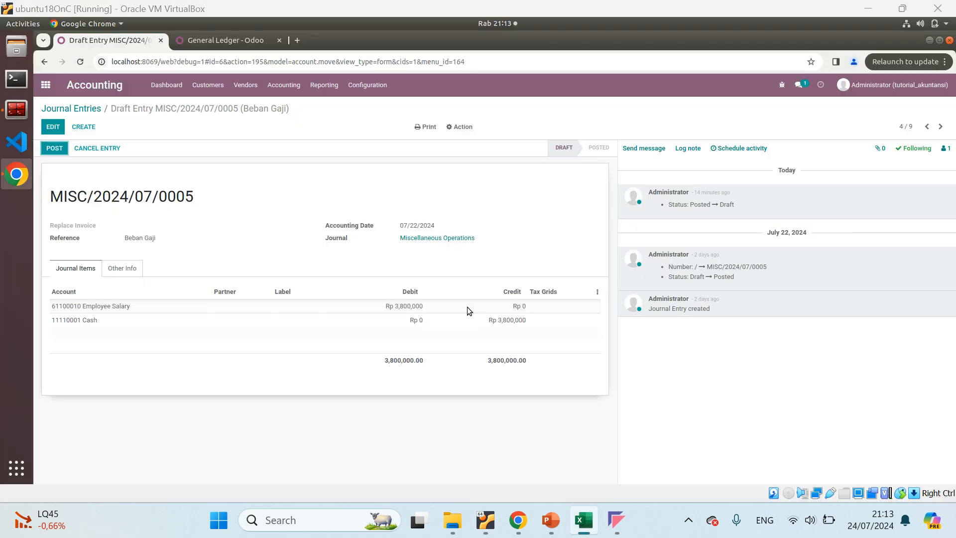
{"action": "left_click", "coordinate": [52, 126]}
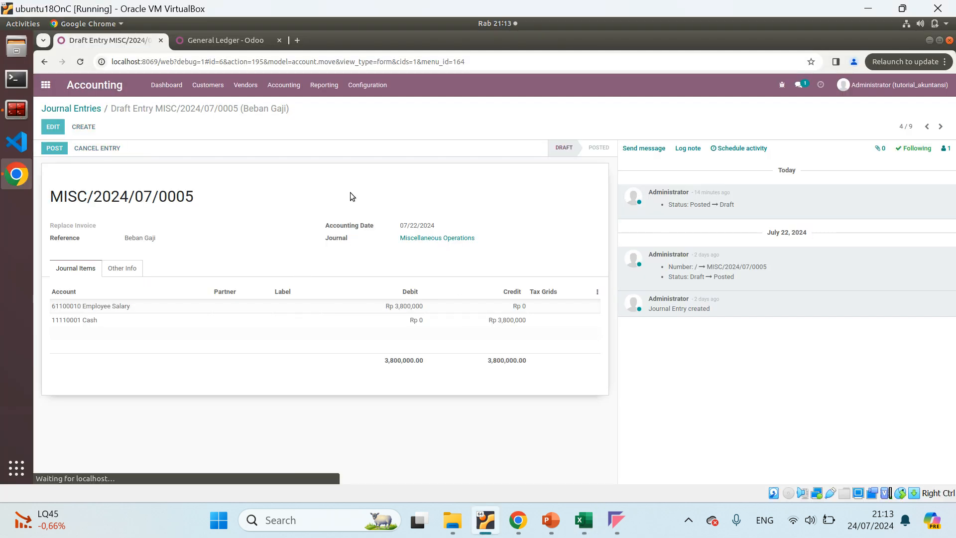
{"action": "left_click", "coordinate": [440, 229]}
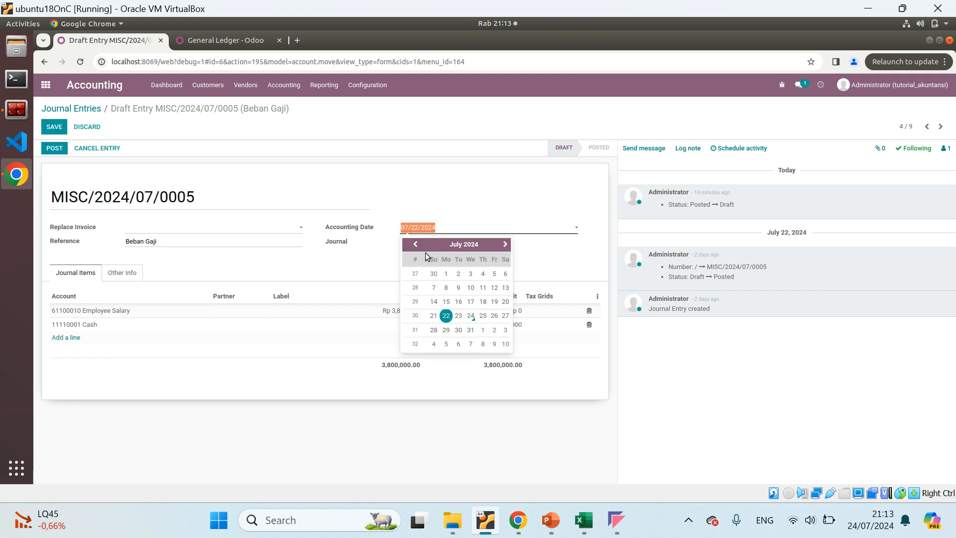
{"action": "left_click", "coordinate": [482, 316]}
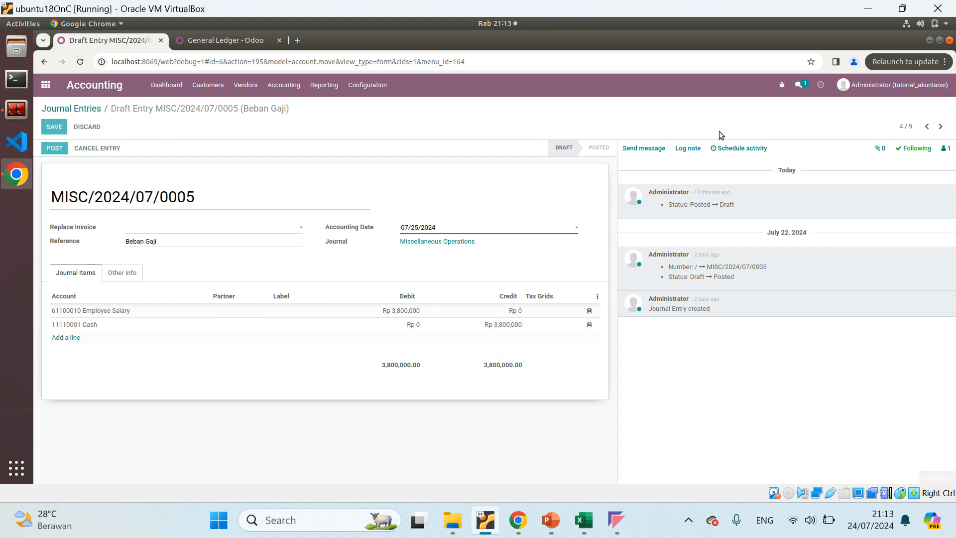
Move to draft entry MISC/2024/07/0006 (Pendapatan jasa penggilangan), check its date in the Excel journal, and save it with accounting date 07/27/2024
{"action": "left_click", "coordinate": [927, 127]}
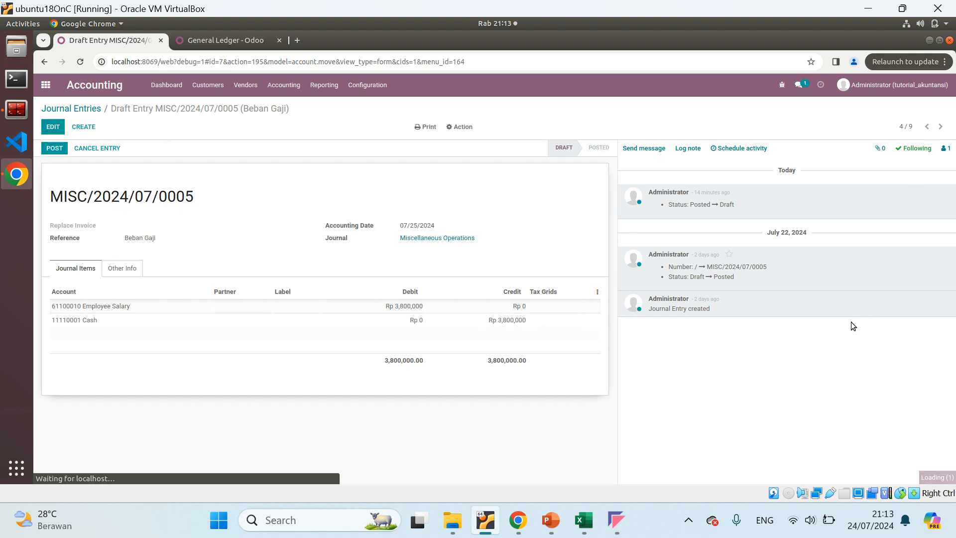
{"action": "left_click", "coordinate": [593, 506]}
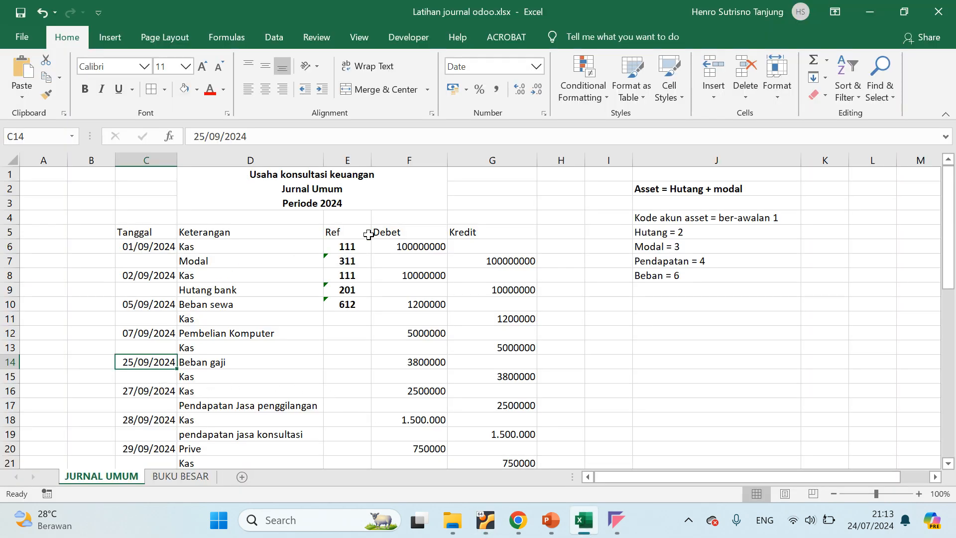
{"action": "key", "text": "alt+Tab"}
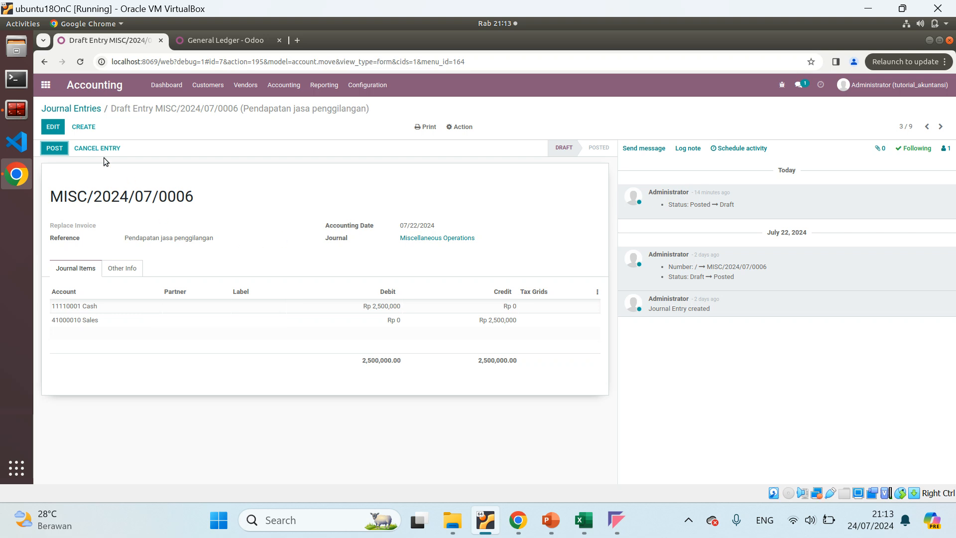
{"action": "left_click", "coordinate": [55, 130]}
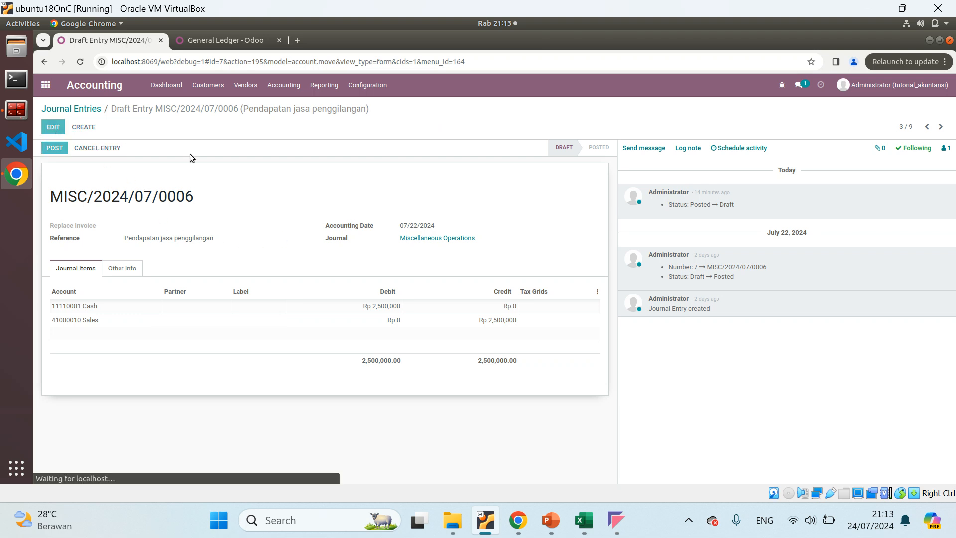
{"action": "left_click", "coordinate": [445, 227]}
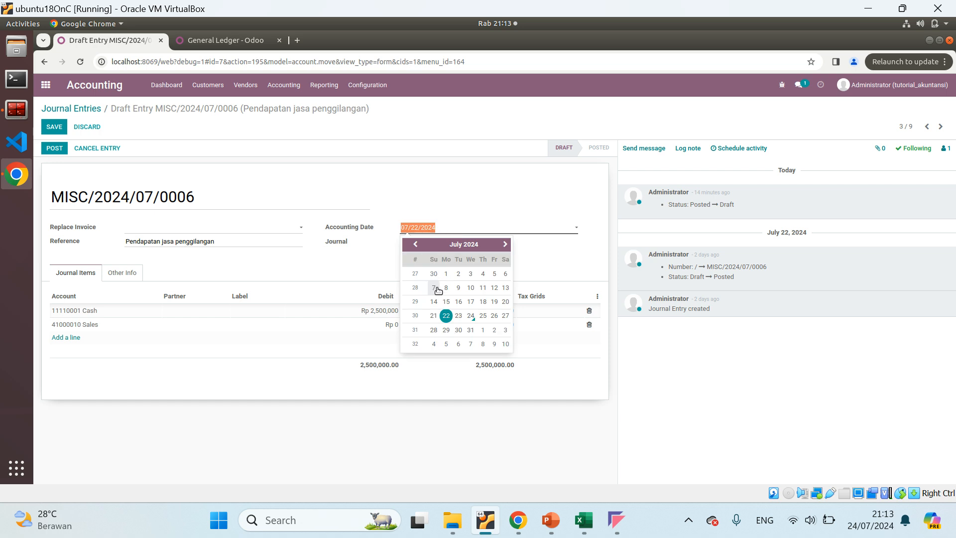
{"action": "left_click", "coordinate": [399, 183]}
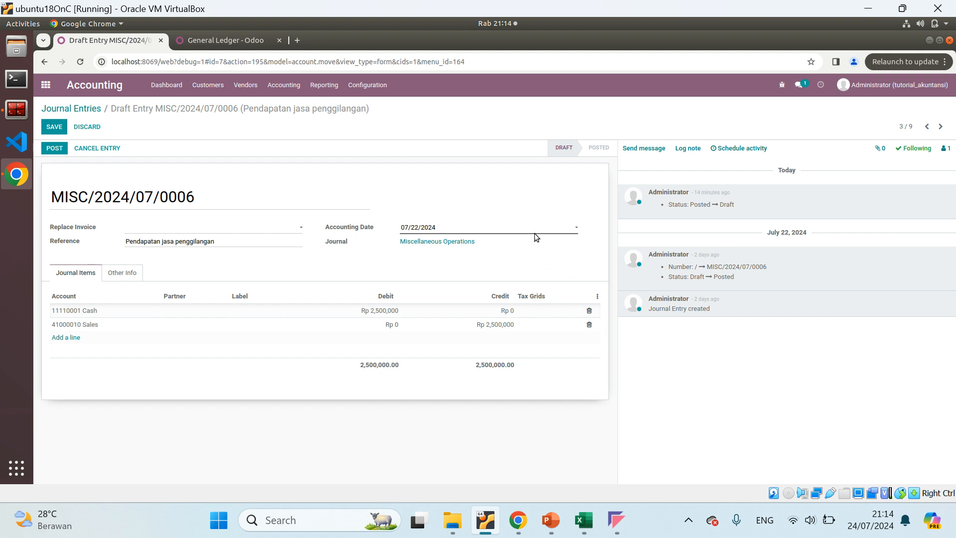
{"action": "left_click", "coordinate": [522, 227]}
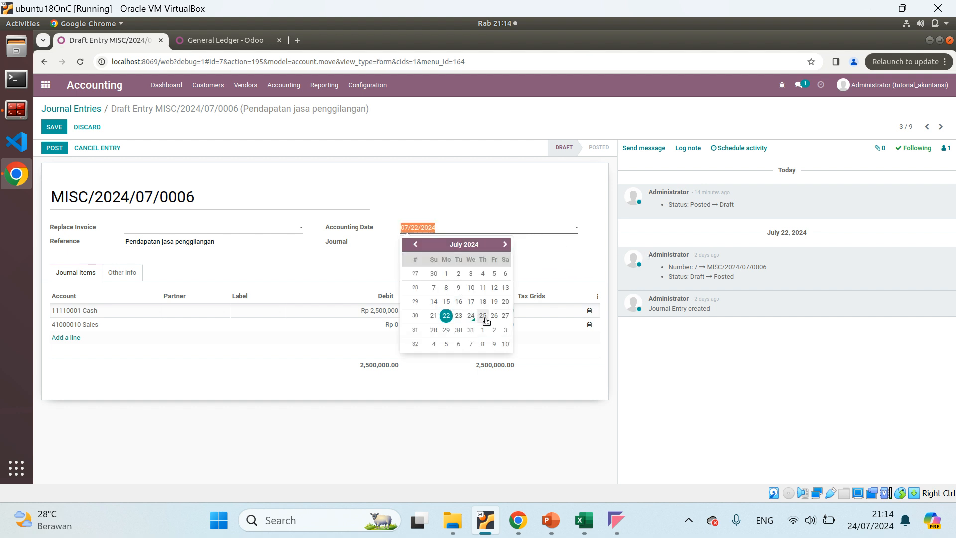
{"action": "left_click", "coordinate": [505, 316]}
{"action": "left_click", "coordinate": [54, 127]}
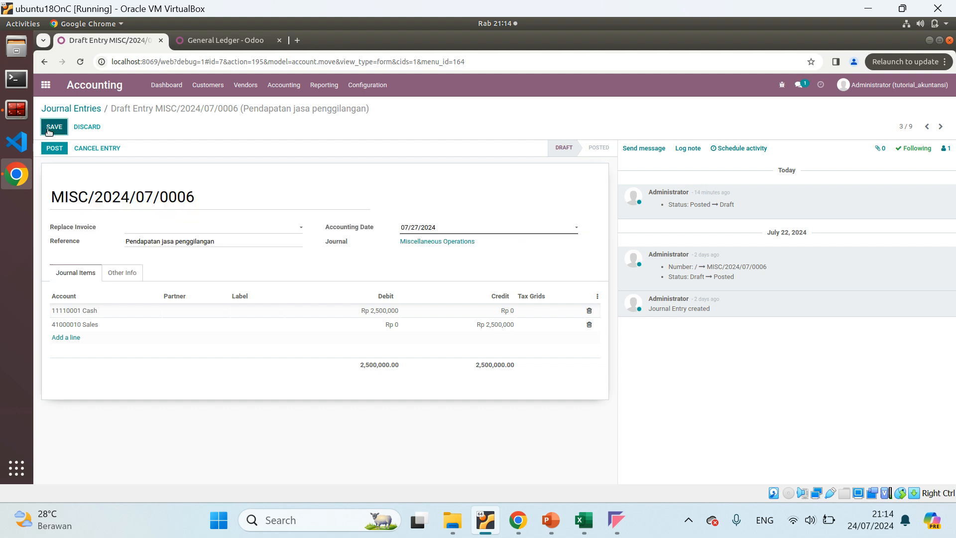
Move to draft entry MISC/2024/07/0007 (Pendapatan jasa konsultasi) and save it with accounting date 07/28/2024
{"action": "left_click", "coordinate": [927, 127]}
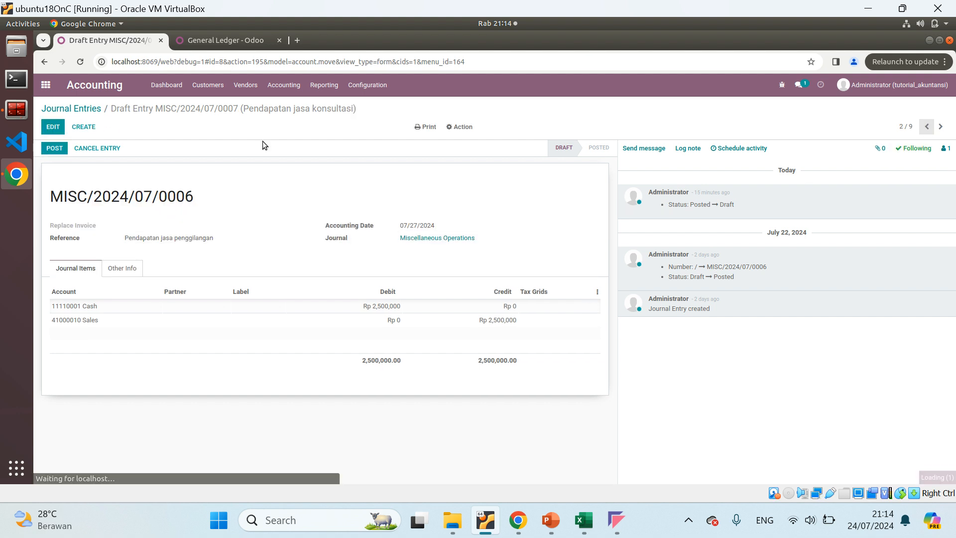
{"action": "left_click", "coordinate": [53, 126]}
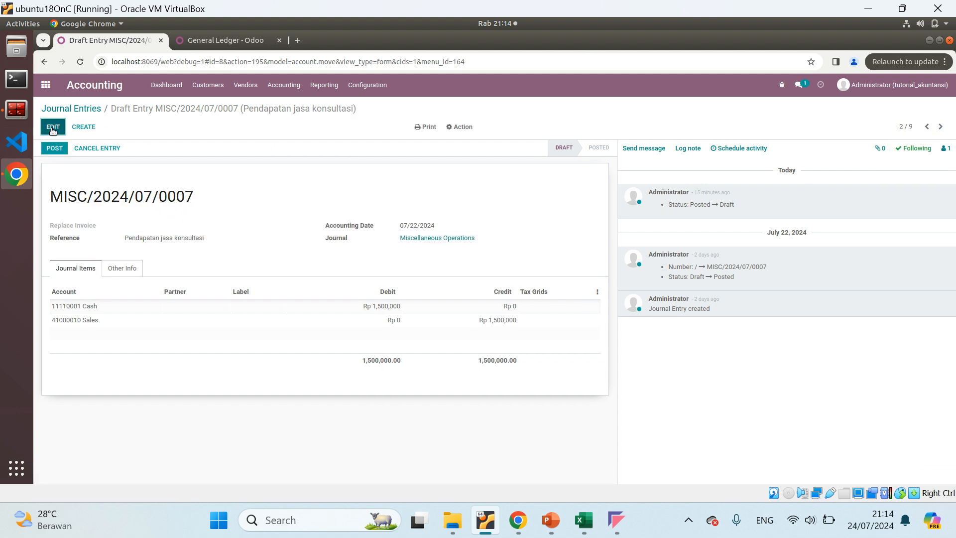
{"action": "left_click", "coordinate": [424, 228]}
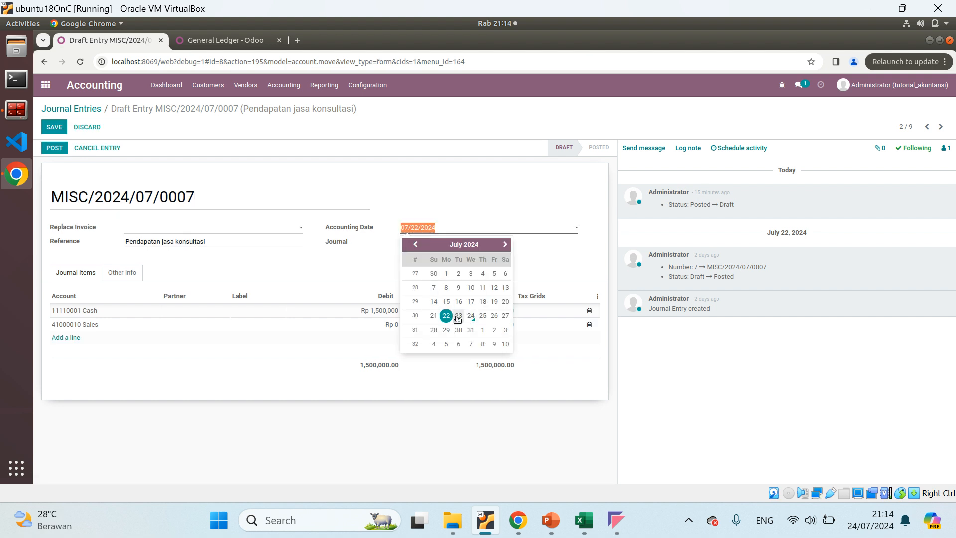
{"action": "left_click", "coordinate": [434, 330]}
{"action": "left_click", "coordinate": [54, 128]}
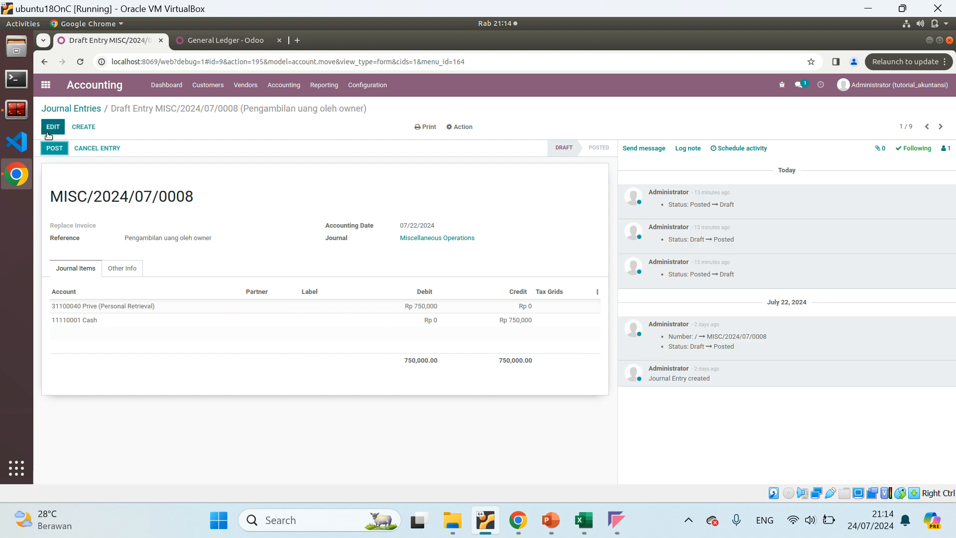
Save draft entry MISC/2024/07/0008 (Pengambilan uang oleh owner) with accounting date 07/29/2024 and return to the journal entries list
{"action": "left_click", "coordinate": [53, 127]}
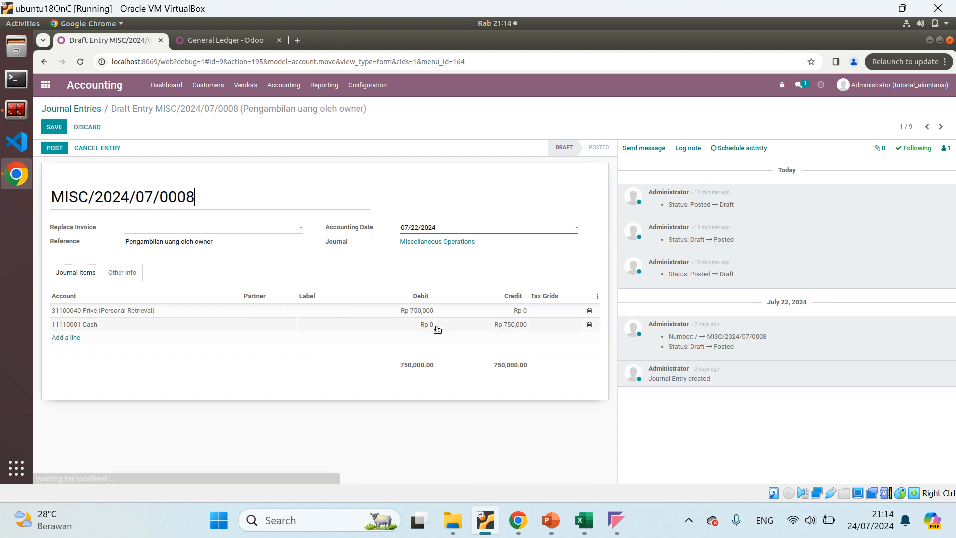
{"action": "left_click", "coordinate": [432, 230]}
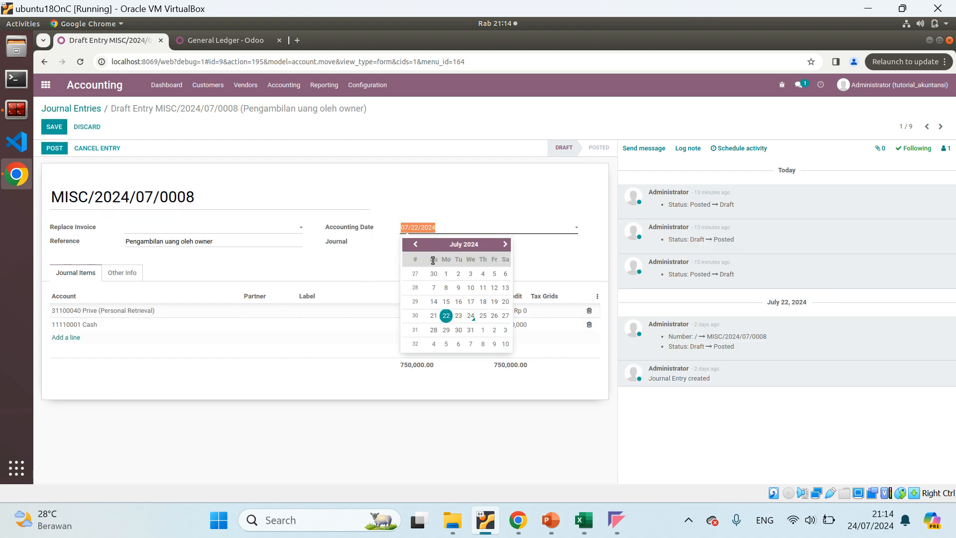
{"action": "left_click", "coordinate": [446, 329]}
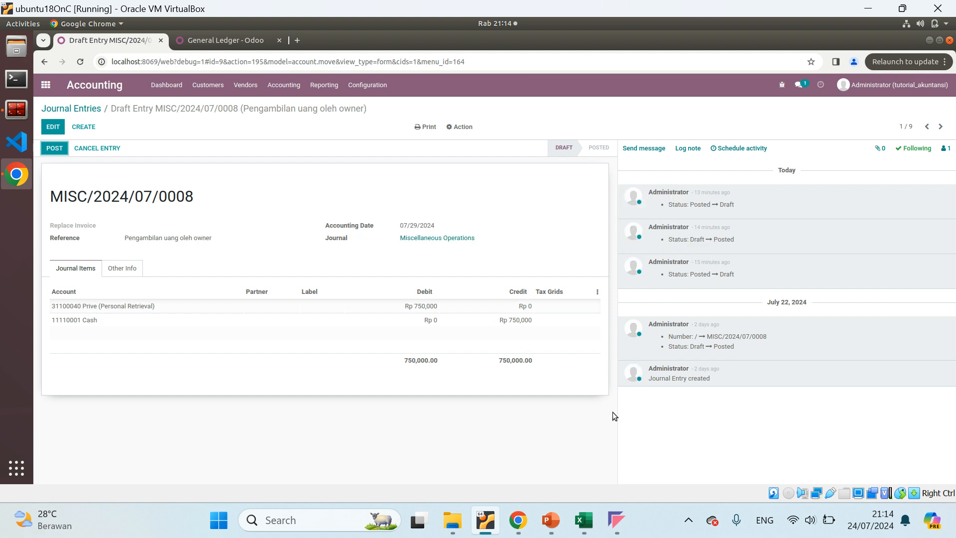
{"action": "mouse_move", "coordinate": [575, 507]}
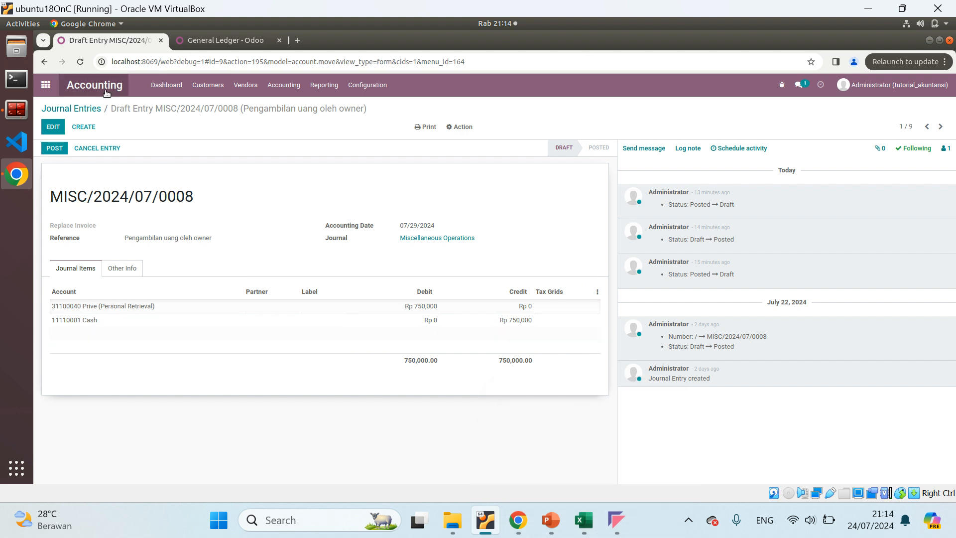
{"action": "left_click", "coordinate": [82, 108]}
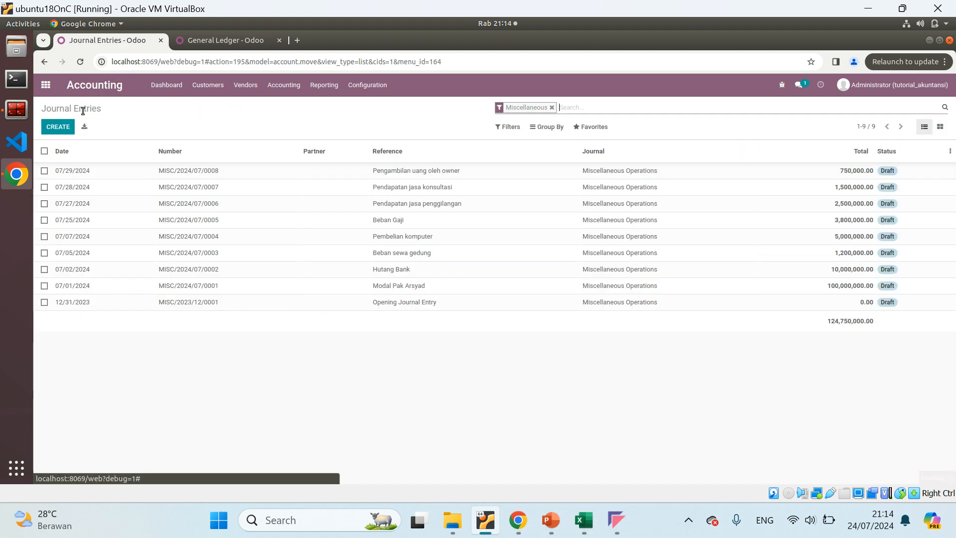
Review the Beban sewa row in the Excel journal and the third SOAL LATIHAN transaction about paying the room rent
{"action": "left_click", "coordinate": [588, 515]}
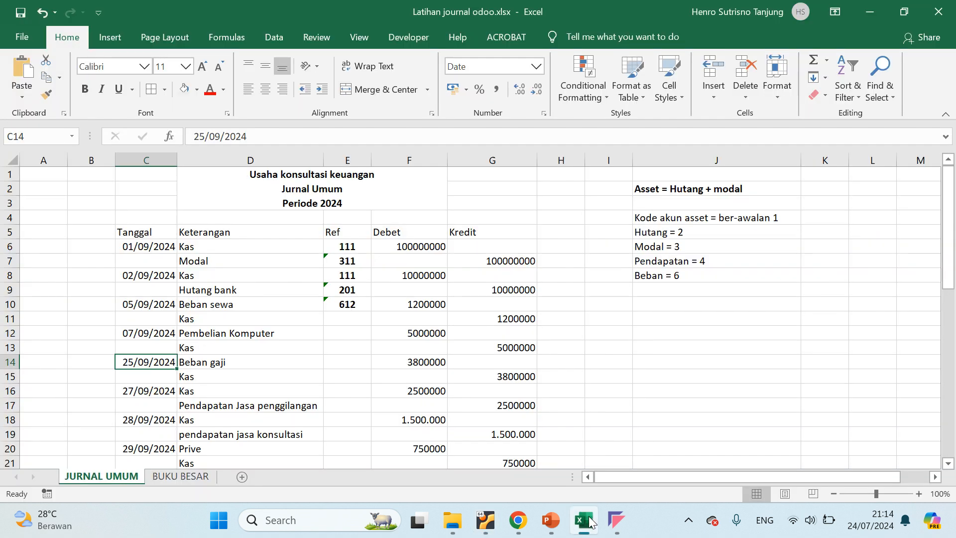
{"action": "left_click", "coordinate": [250, 307]}
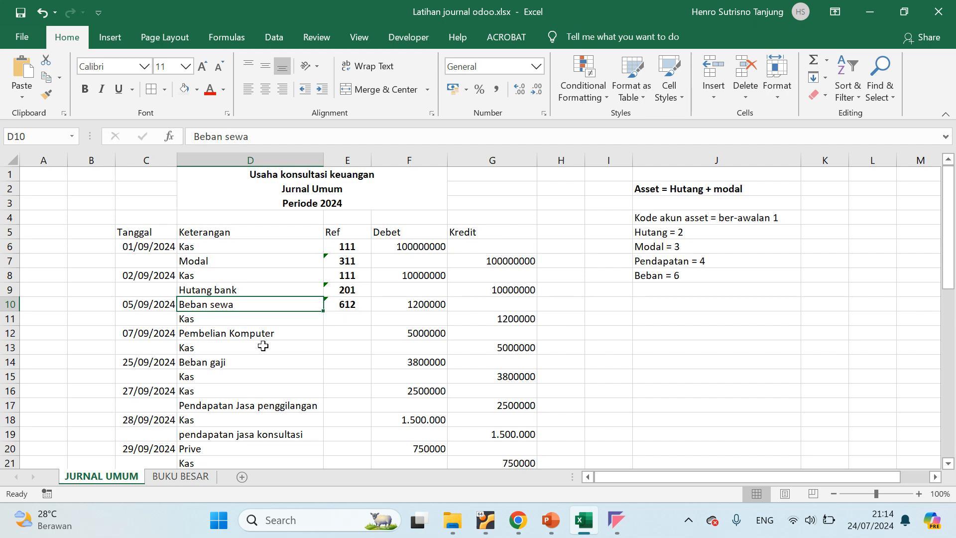
{"action": "scroll", "coordinate": [263, 345], "scroll_direction": "down", "scroll_amount": 2}
{"action": "left_click", "coordinate": [130, 190]}
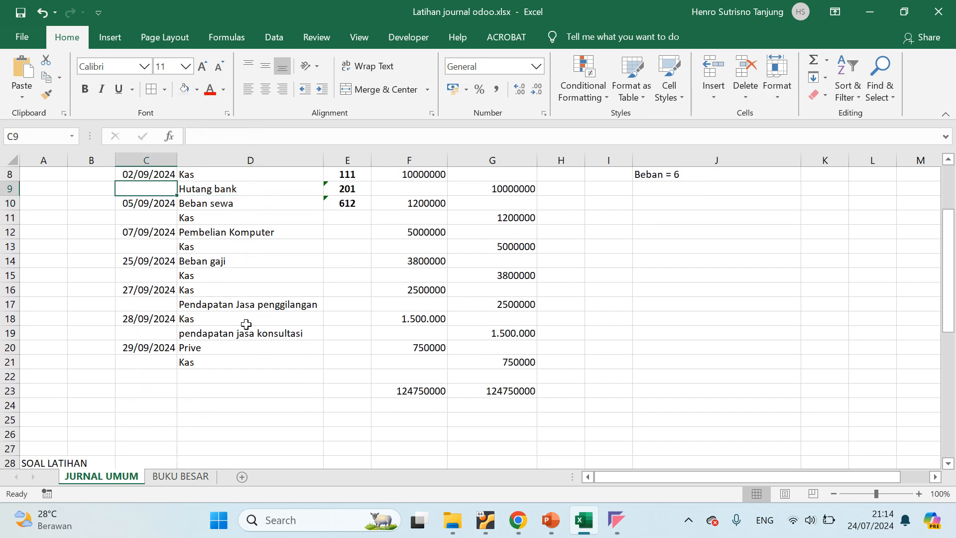
{"action": "scroll", "coordinate": [246, 324], "scroll_direction": "down", "scroll_amount": 5}
{"action": "left_click", "coordinate": [119, 387]}
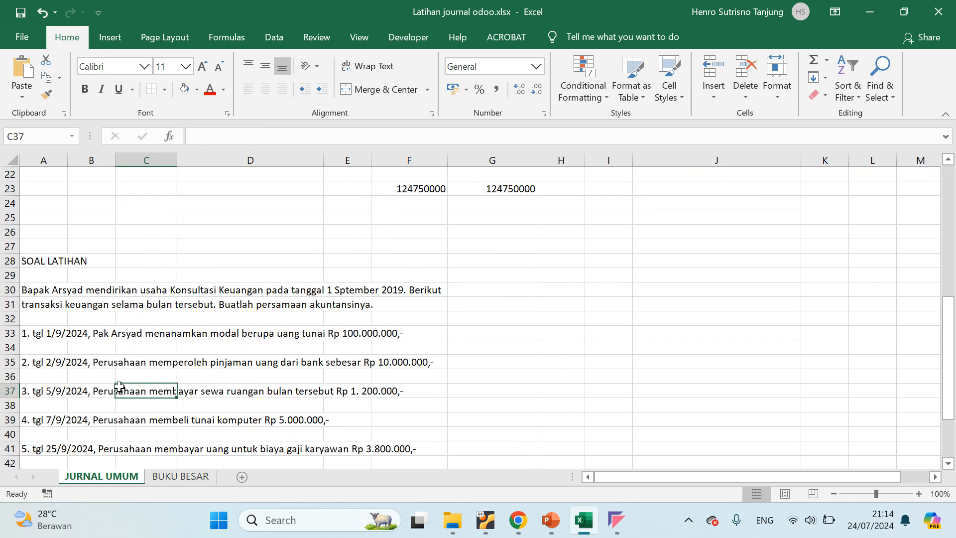
{"action": "left_click", "coordinate": [177, 393]}
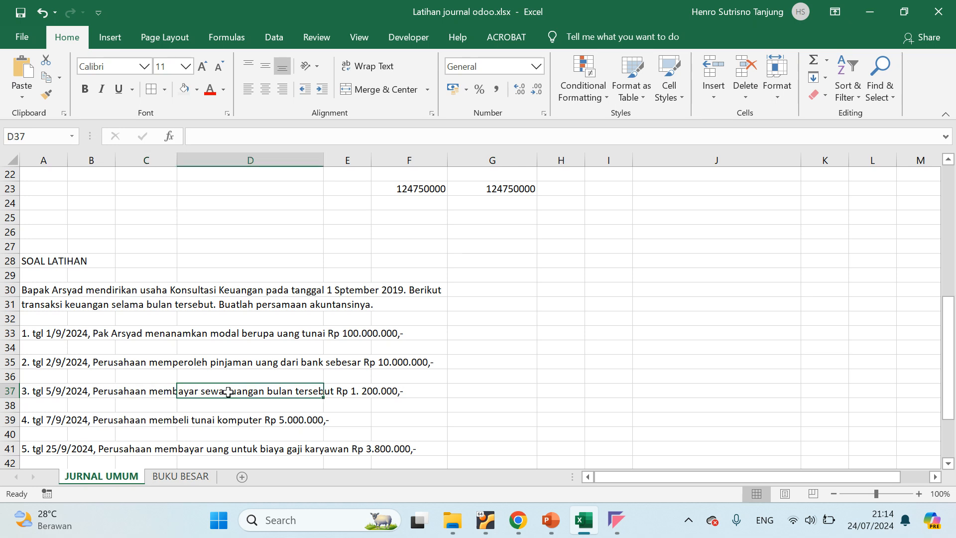
{"action": "left_click", "coordinate": [6, 392]}
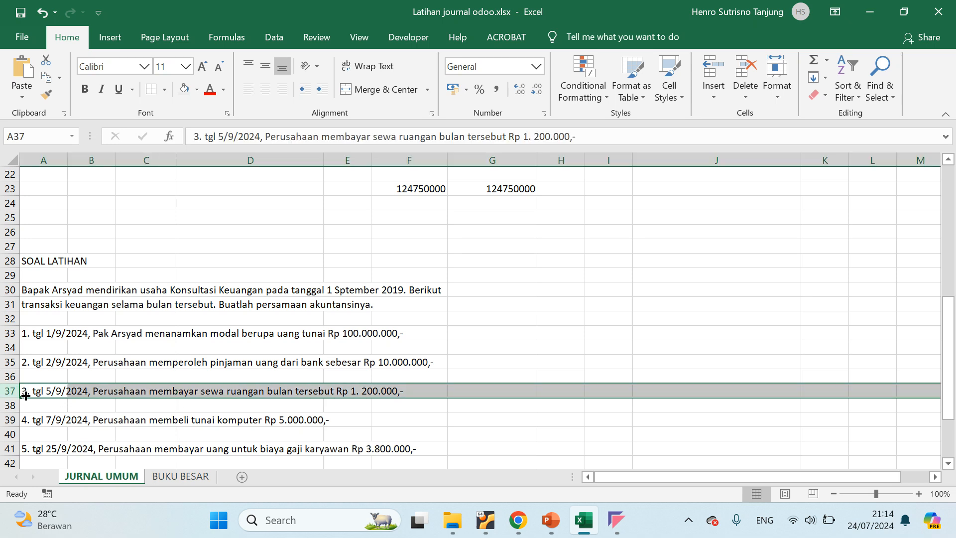
Open draft entry MISC/2024/07/0003 (Beban sewa gedung) in Odoo and compare it with the rent transaction in the Excel exercise
{"action": "left_click", "coordinate": [485, 520]}
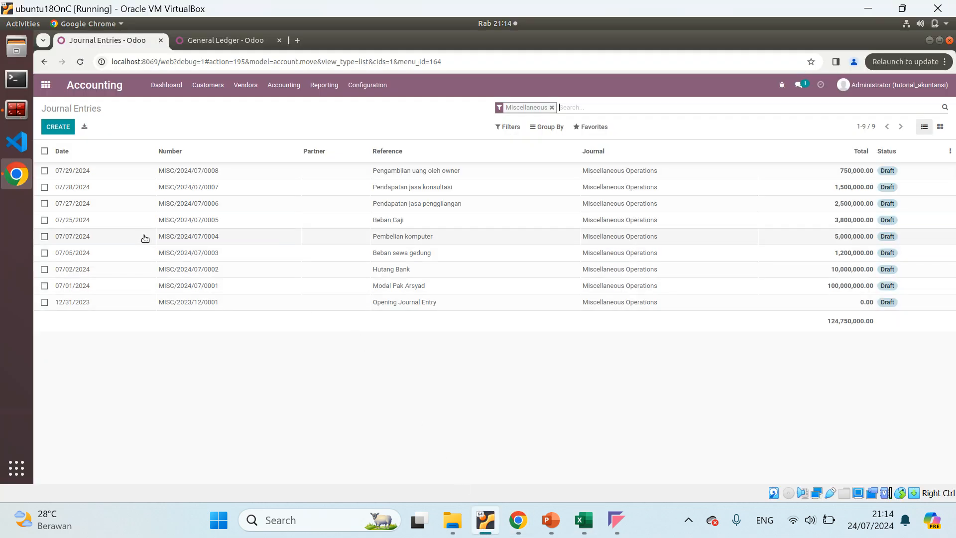
{"action": "left_click", "coordinate": [428, 257]}
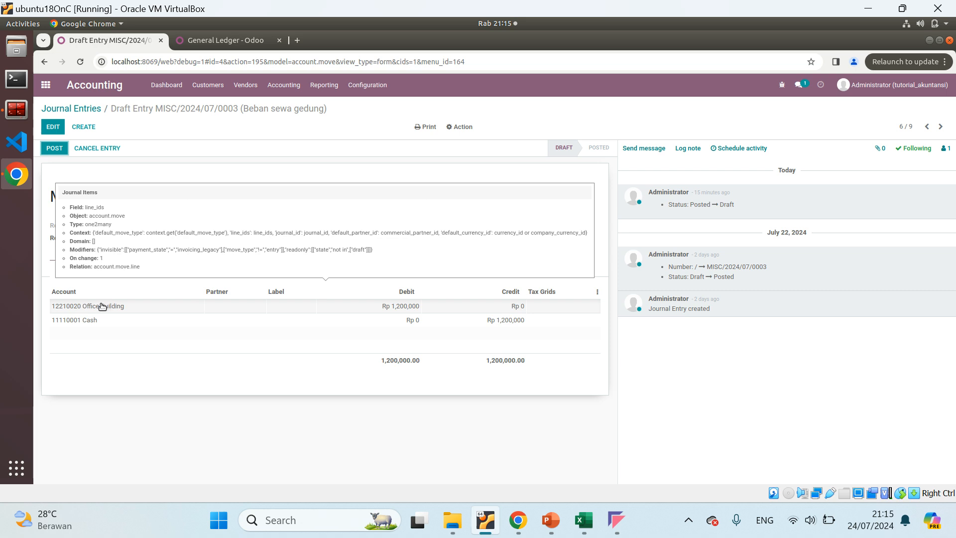
{"action": "left_click", "coordinate": [583, 520]}
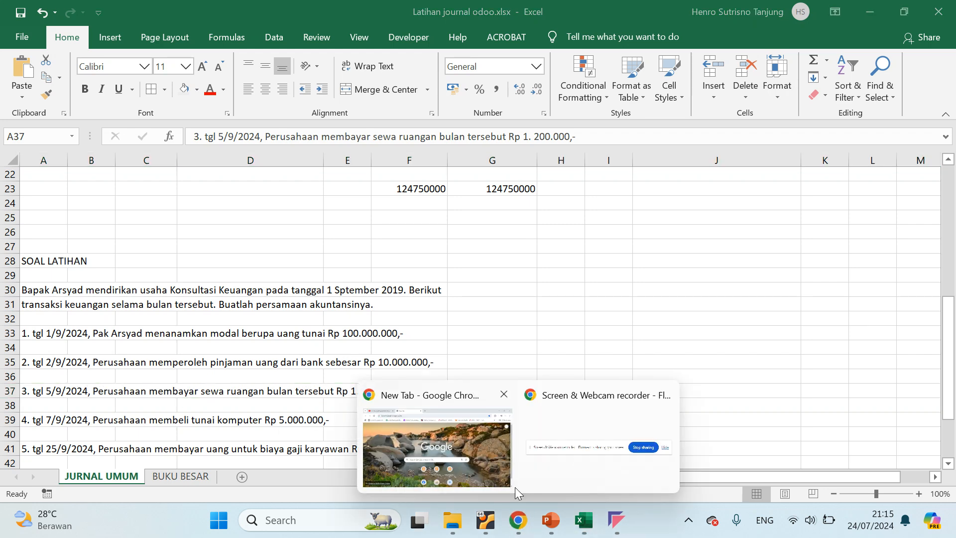
{"action": "left_click", "coordinate": [486, 521]}
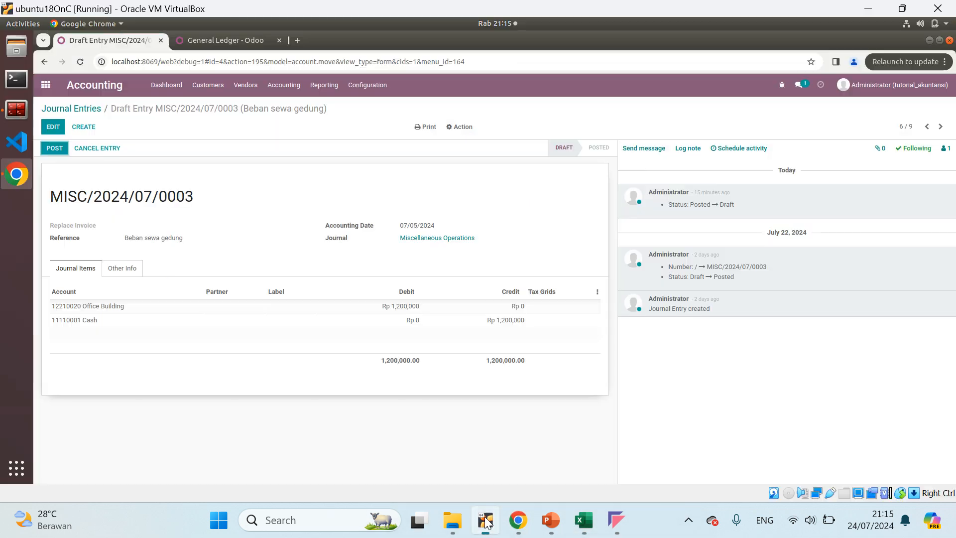
Change the debit line's account in MISC/2024/07/0003 to 11410010 Building Rent and open that account's details
{"action": "left_click", "coordinate": [102, 303]}
{"action": "key", "text": "Escape"}
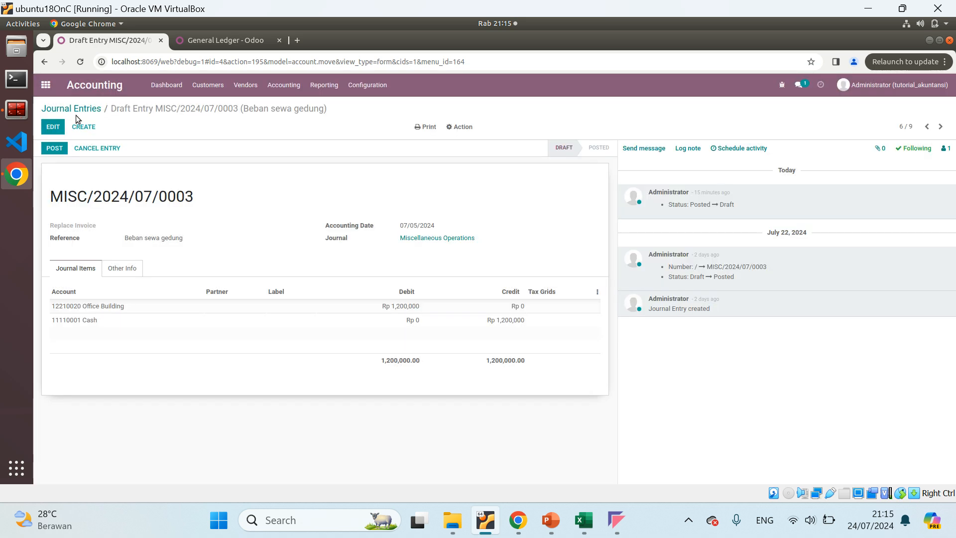
{"action": "left_click", "coordinate": [56, 129]}
{"action": "left_click", "coordinate": [107, 310]}
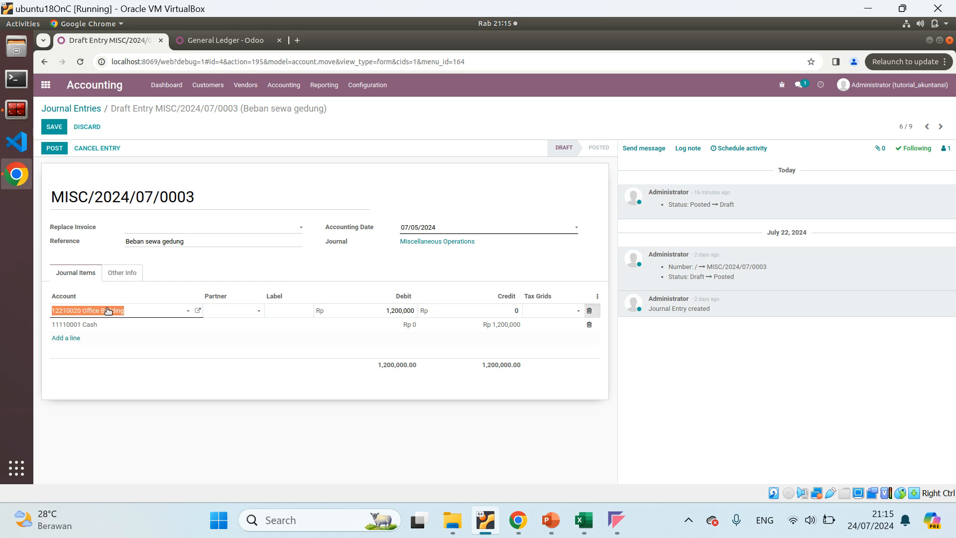
{"action": "left_click", "coordinate": [187, 313]}
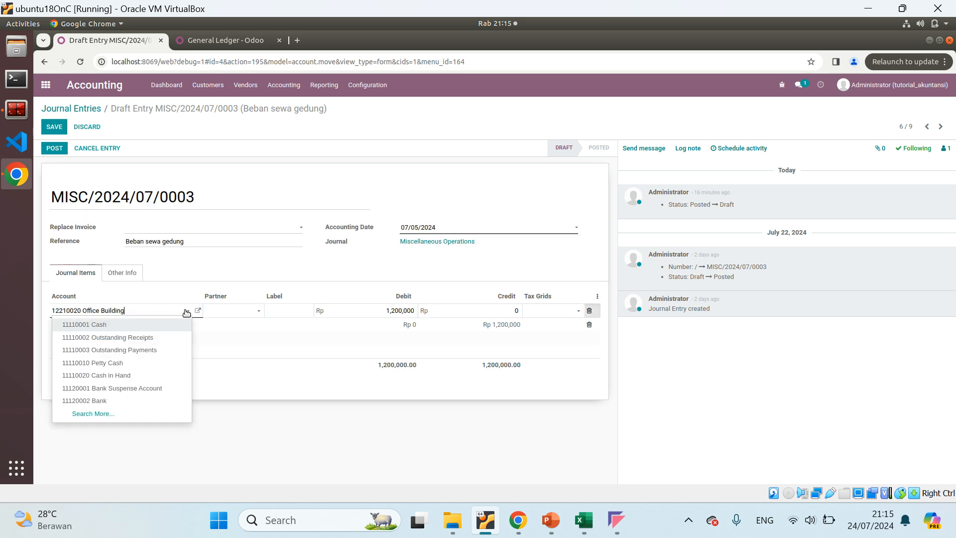
{"action": "key", "text": "ctrl+a"}
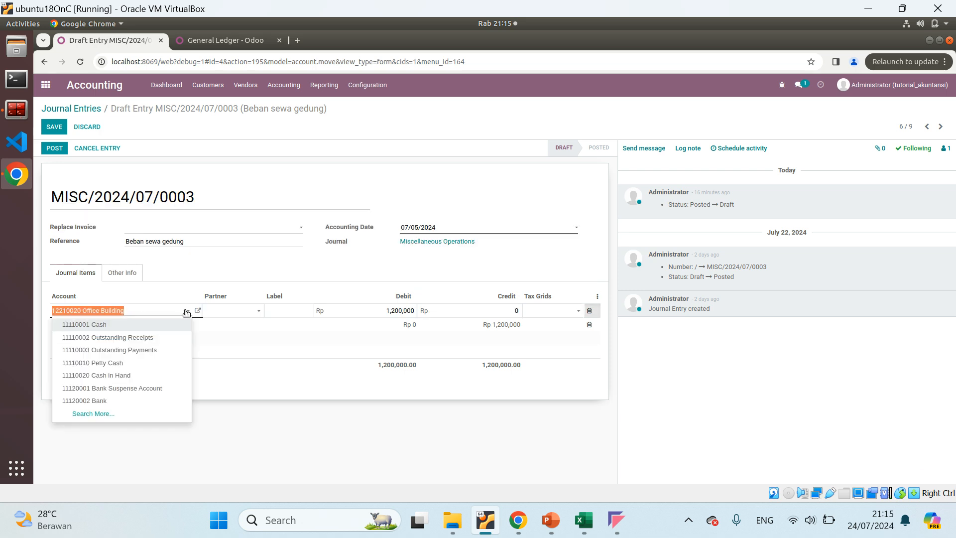
{"action": "key", "text": "BackSpace"}
{"action": "type", "text": "ren"}
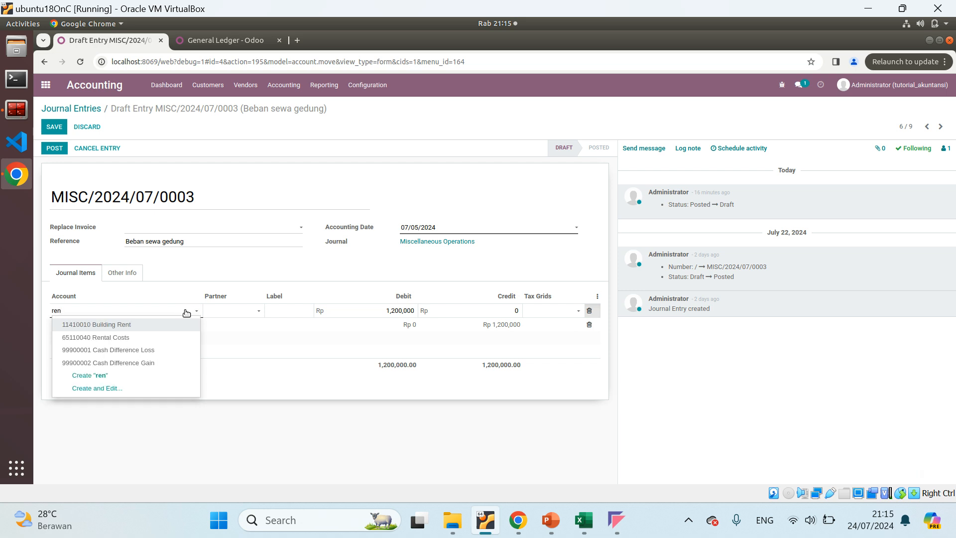
{"action": "type", "text": "t"}
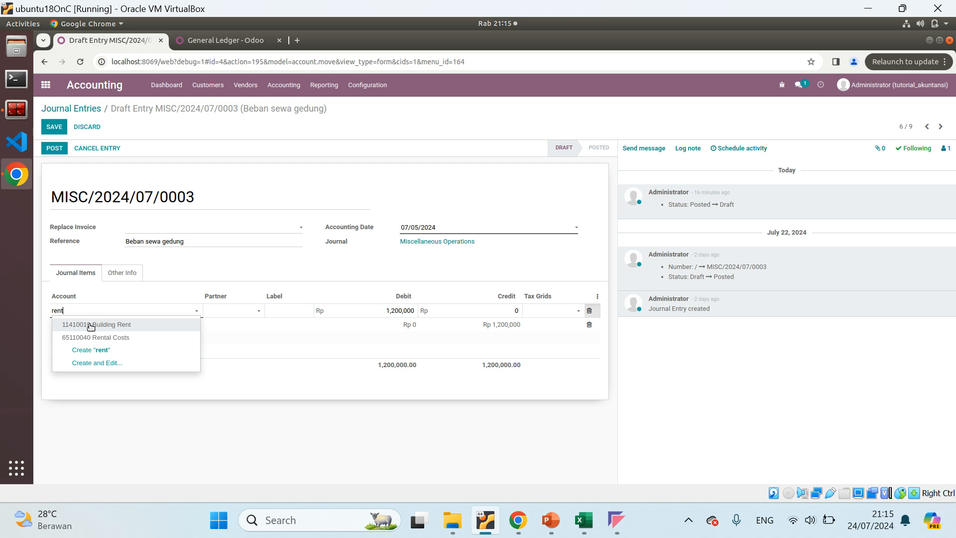
{"action": "left_click", "coordinate": [91, 325]}
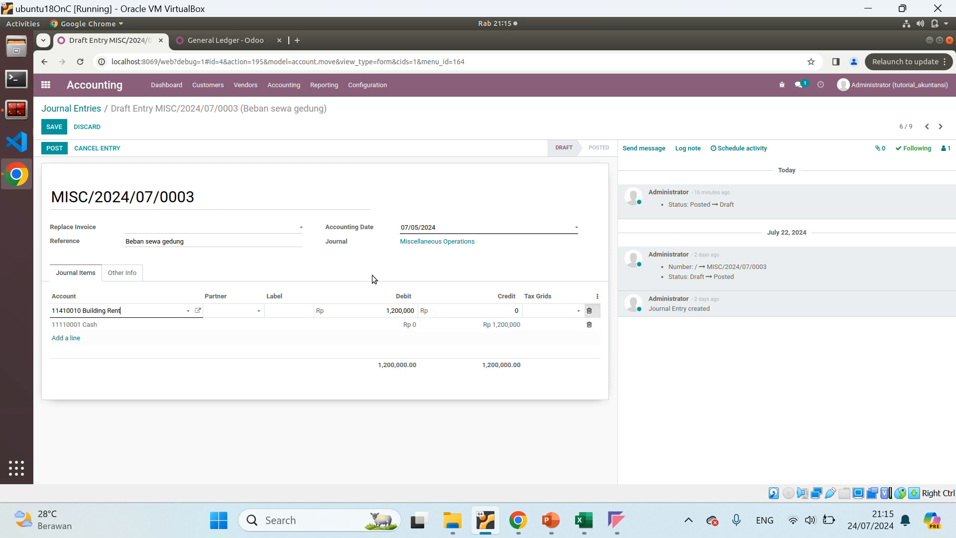
{"action": "left_click", "coordinate": [197, 310]}
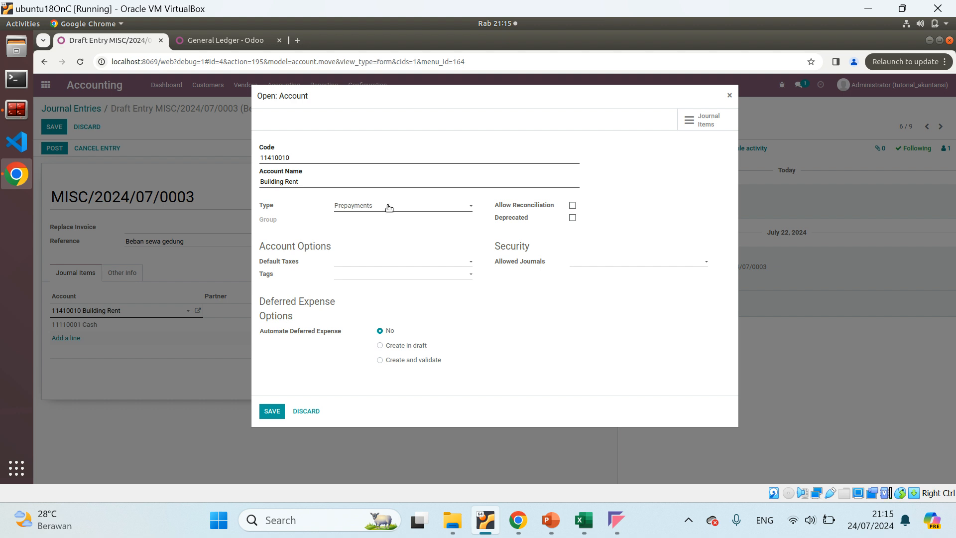
Close the Building Rent account details, save draft entry MISC/2024/07/0003 with the new debit account, and return to the journal entries list
{"action": "key", "text": "Escape"}
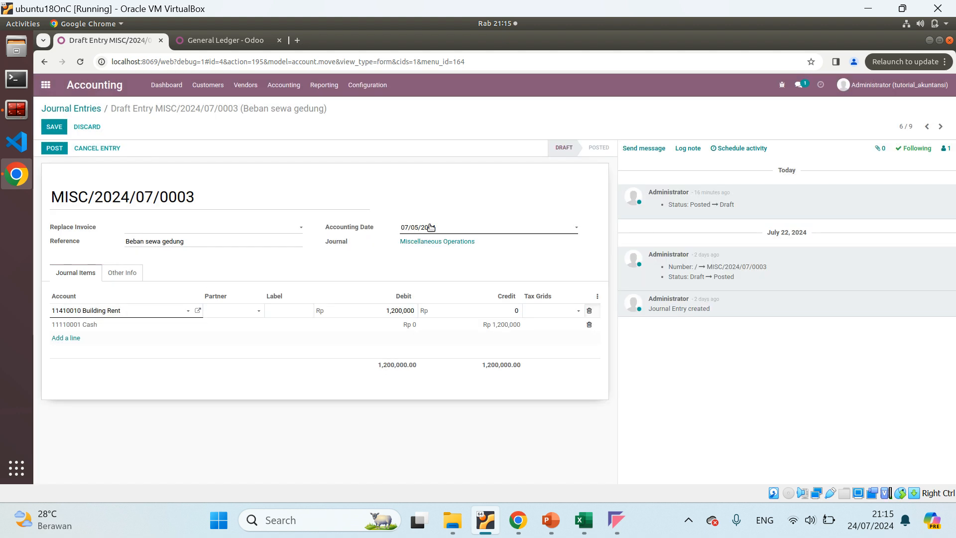
{"action": "left_click", "coordinate": [53, 128]}
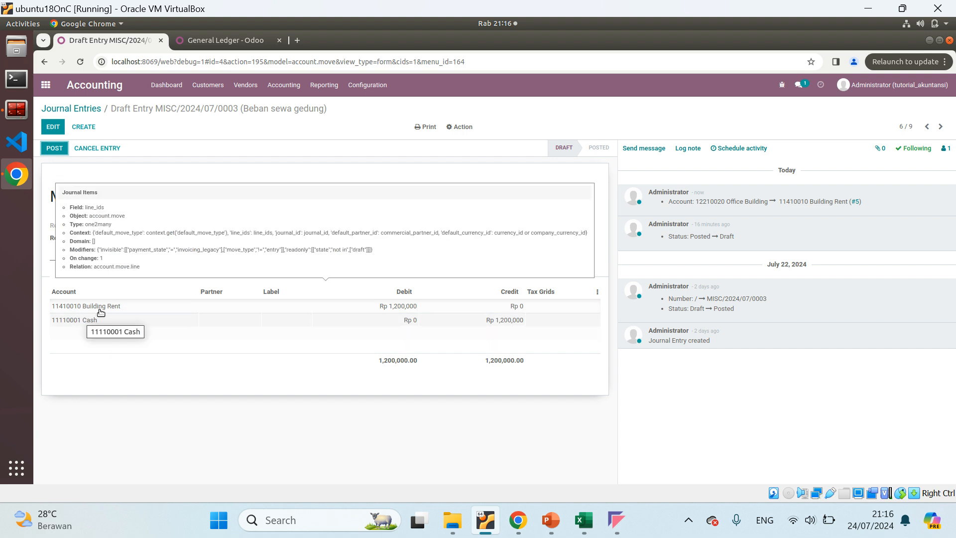
{"action": "left_click", "coordinate": [81, 108]}
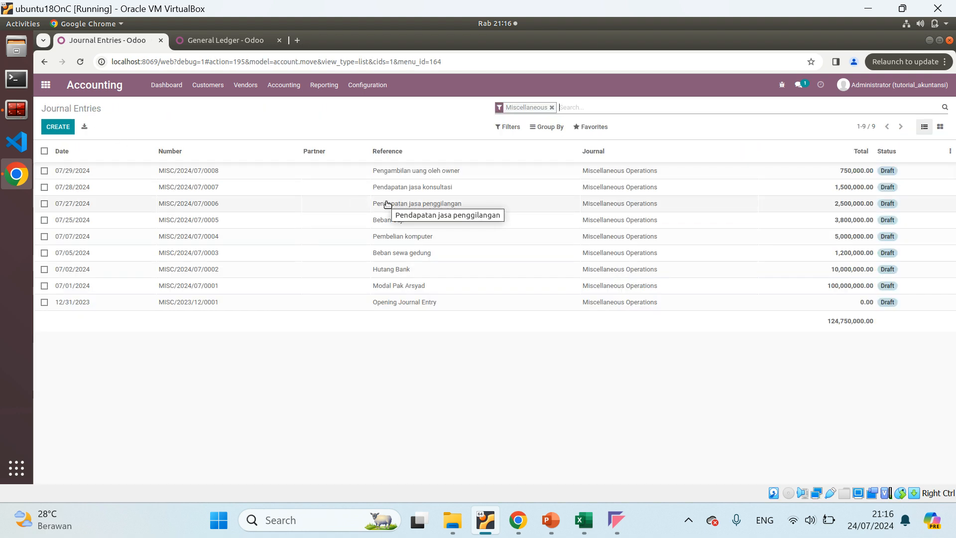
Review the lines of draft entry MISC/2024/07/0005 (Beban Gaji) and return to the journal entries list
{"action": "mouse_move", "coordinate": [598, 523]}
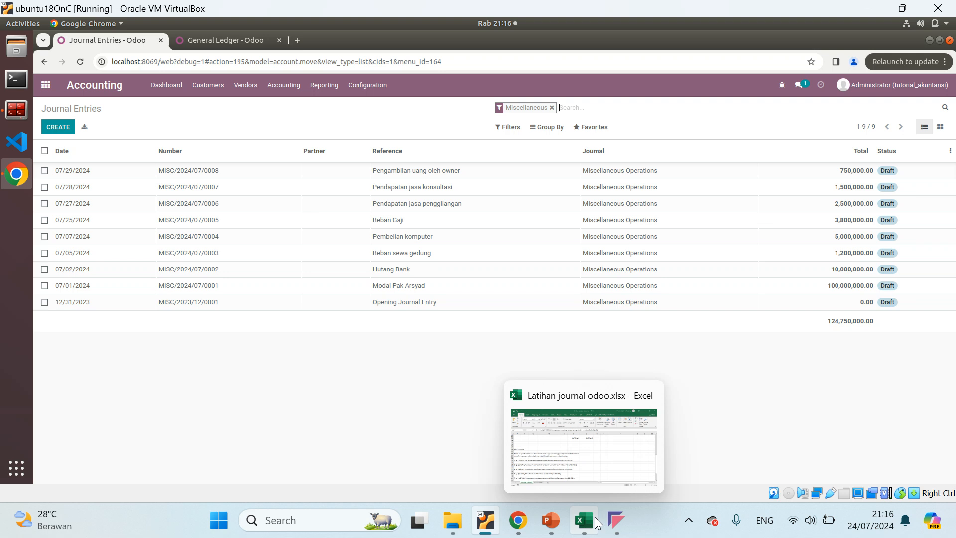
{"action": "left_click", "coordinate": [222, 219]}
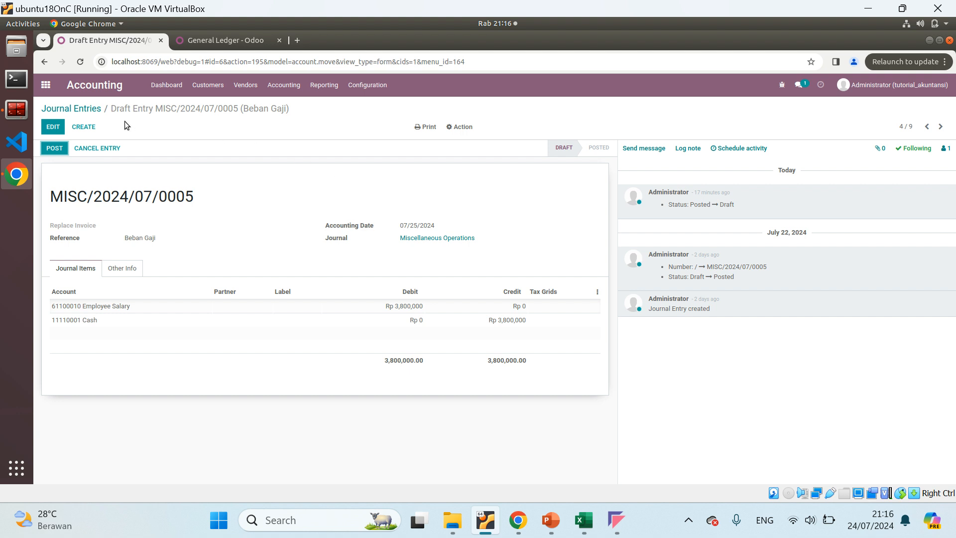
{"action": "left_click", "coordinate": [92, 109]}
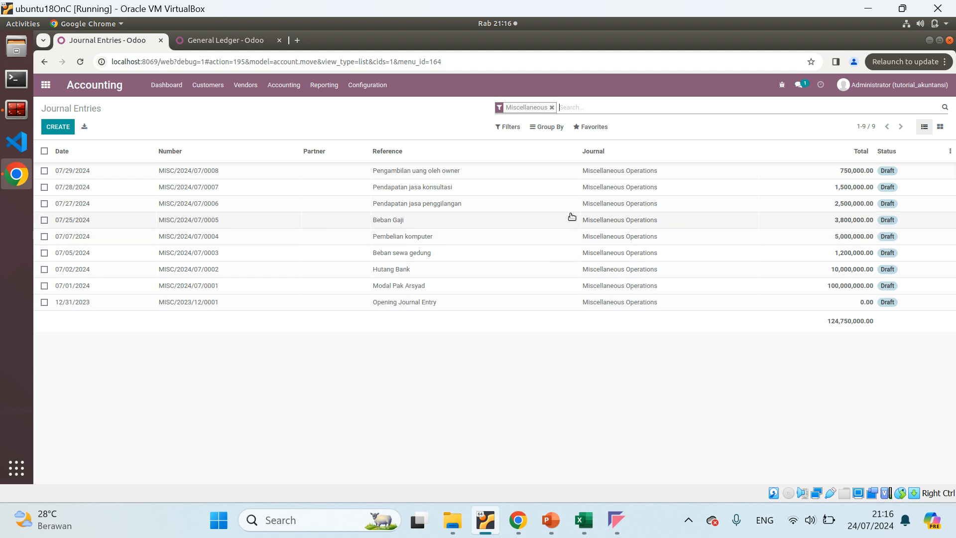
View draft entry MISC/2024/07/0008, refresh the General Ledger to check its posted items, and return to the journal entries list
{"action": "left_click", "coordinate": [204, 174]}
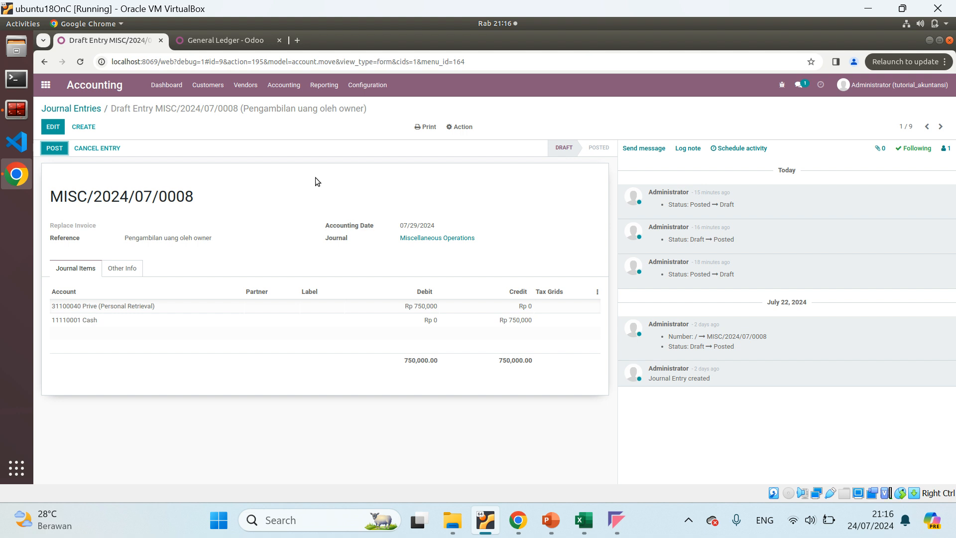
{"action": "left_click", "coordinate": [228, 42]}
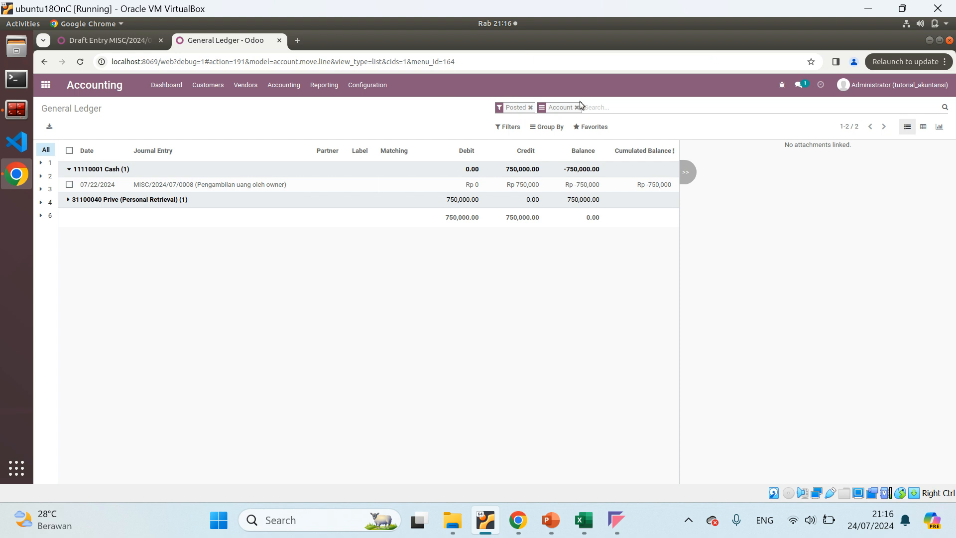
{"action": "key", "text": "Return"}
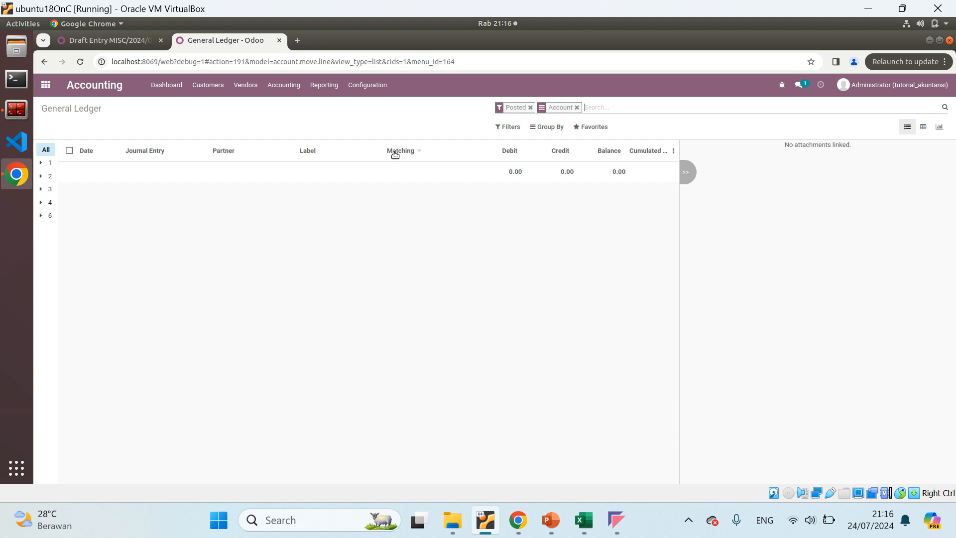
{"action": "left_click", "coordinate": [96, 42]}
{"action": "left_click", "coordinate": [73, 108]}
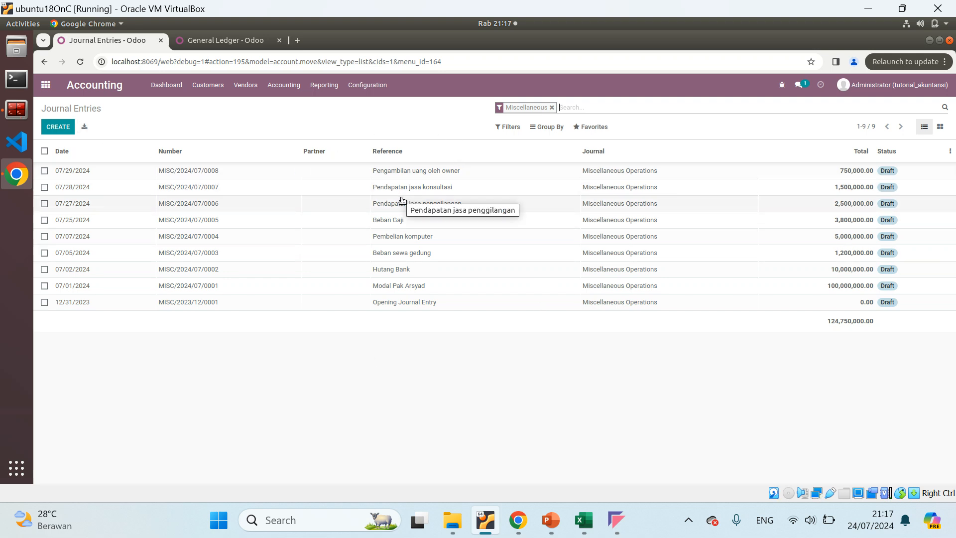
Post entry MISC/2024/07/0008 (Pengambilan uang oleh owner) and check its effect in the General Ledger
{"action": "left_click", "coordinate": [288, 171]}
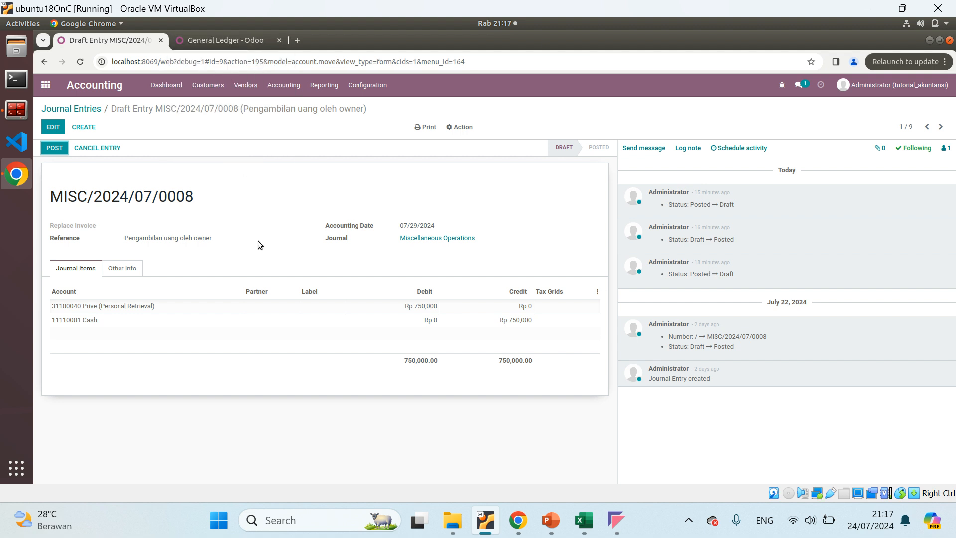
{"action": "left_click", "coordinate": [54, 148]}
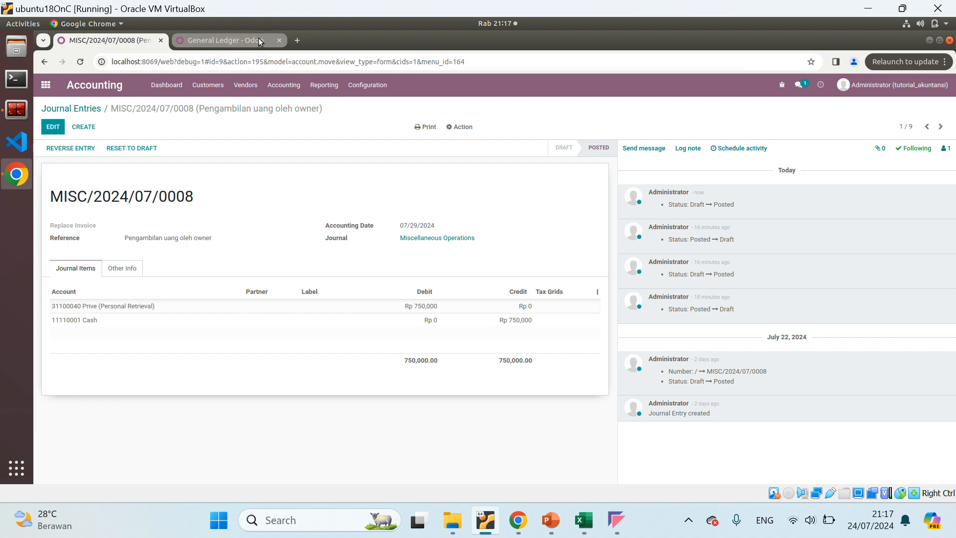
{"action": "left_click", "coordinate": [224, 40]}
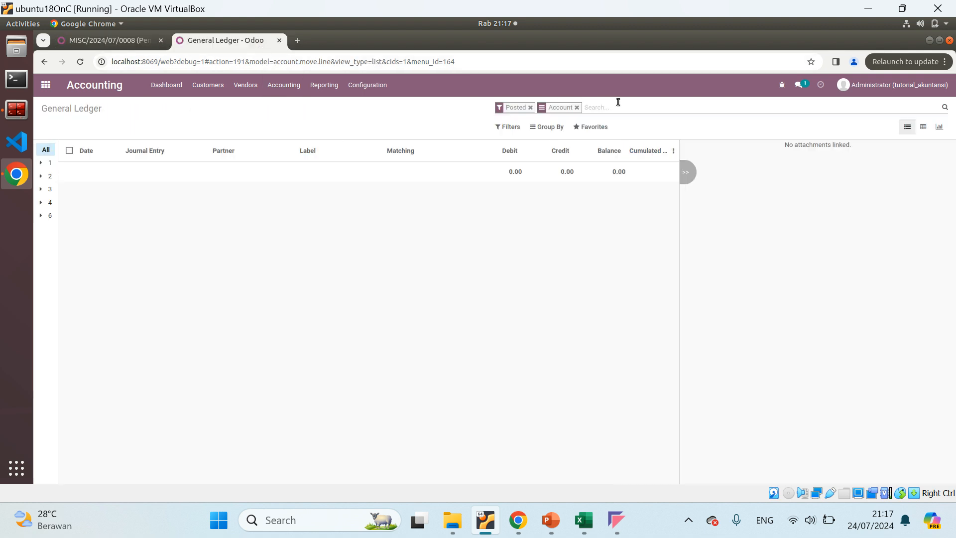
{"action": "left_click", "coordinate": [114, 40]}
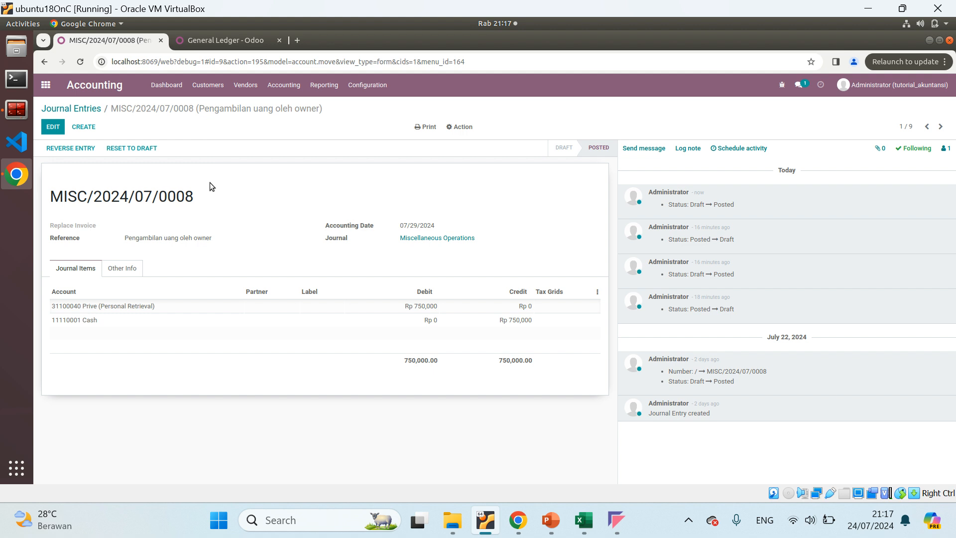
{"action": "left_click", "coordinate": [224, 40]}
Reset entry MISC/2024/07/0008 to draft and refresh the General Ledger to check the posted items again
{"action": "left_click", "coordinate": [123, 32]}
{"action": "left_click", "coordinate": [143, 151]}
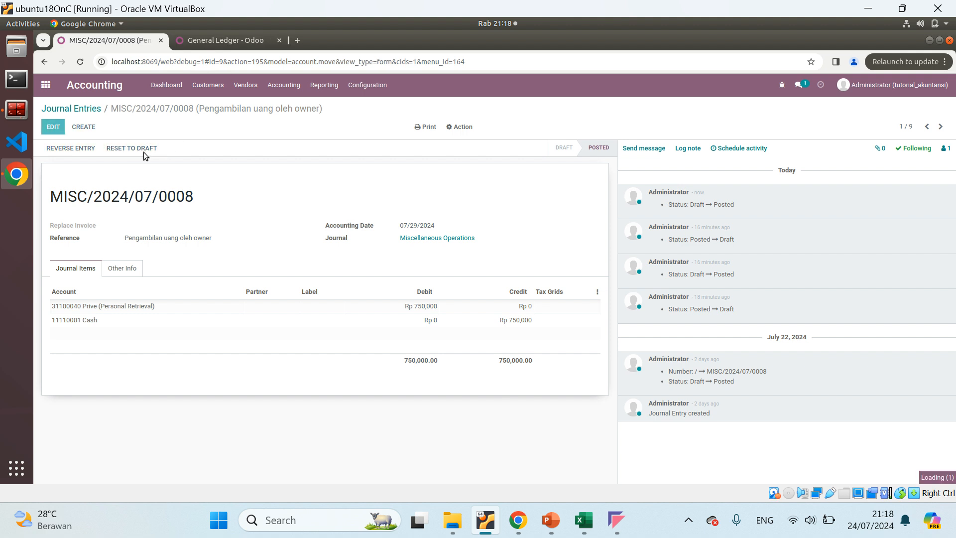
{"action": "left_click", "coordinate": [219, 43]}
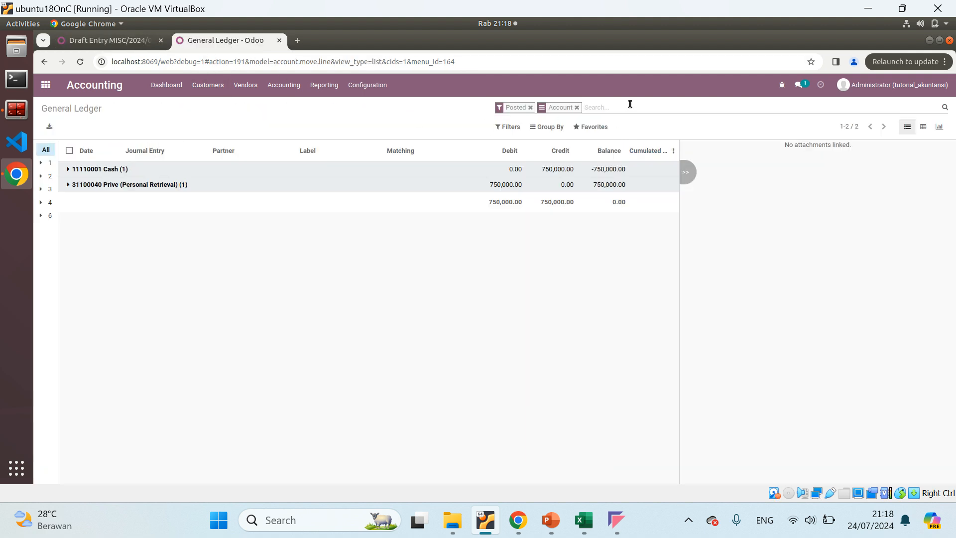
{"action": "key", "text": "Return"}
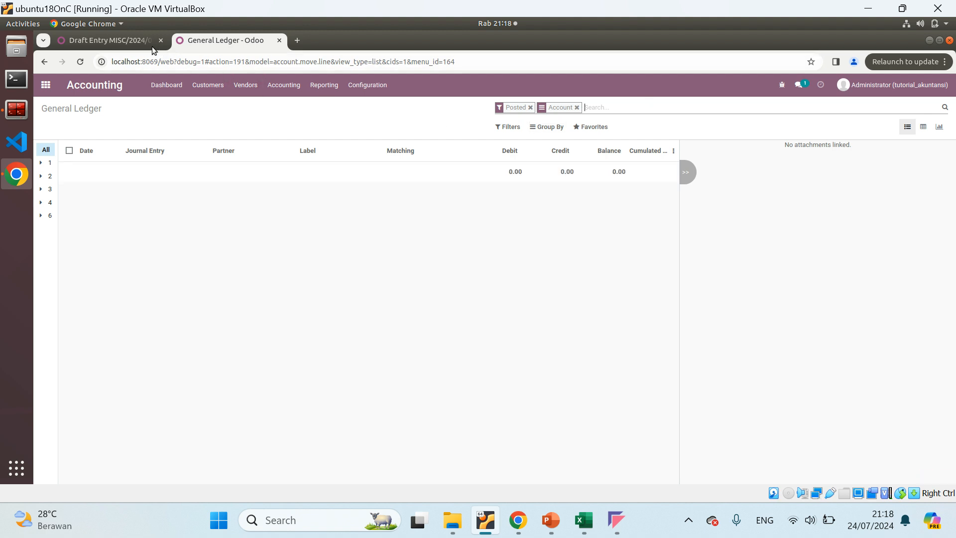
{"action": "left_click", "coordinate": [107, 41]}
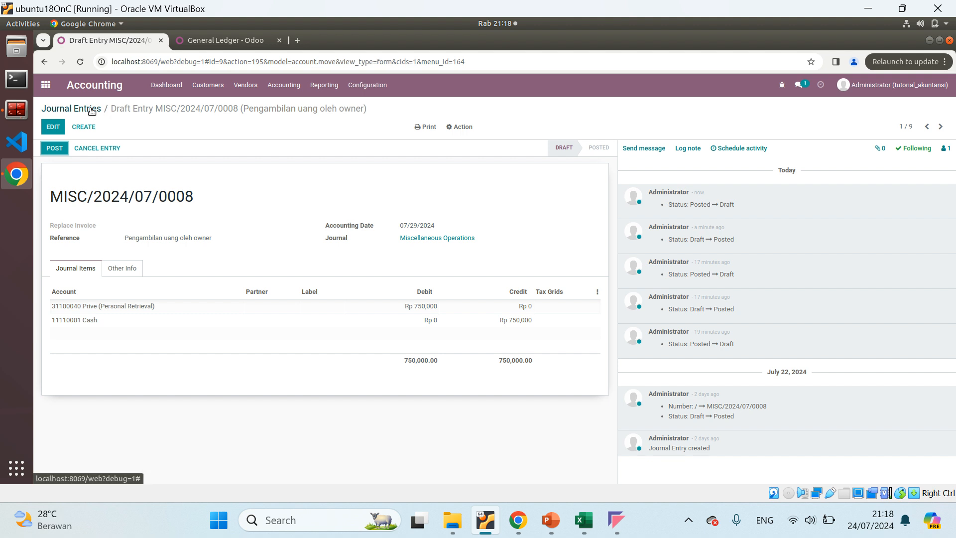
Display all journal items, including those of draft entries, by removing the Posted filter from the Journal Items list
{"action": "left_click", "coordinate": [316, 86]}
{"action": "mouse_move", "coordinate": [282, 85]}
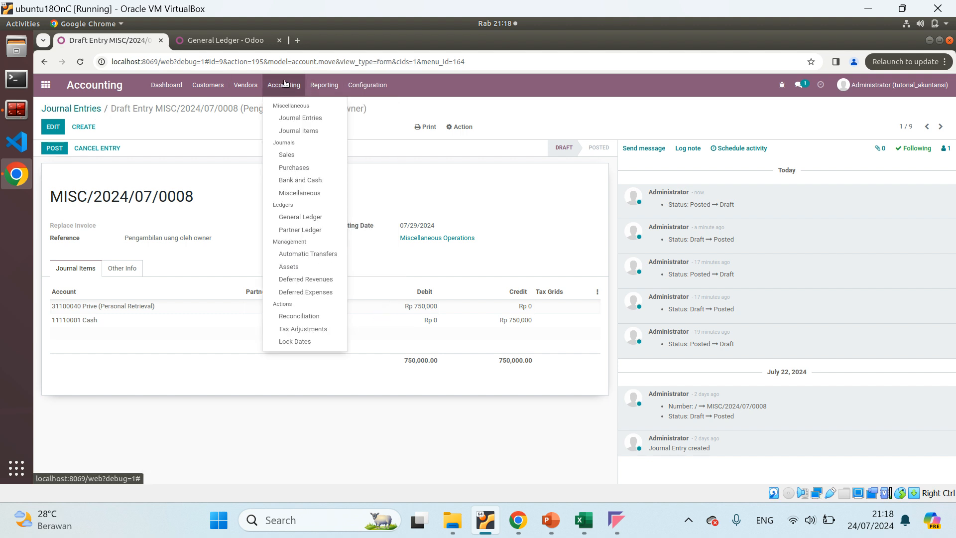
{"action": "left_click", "coordinate": [284, 132]}
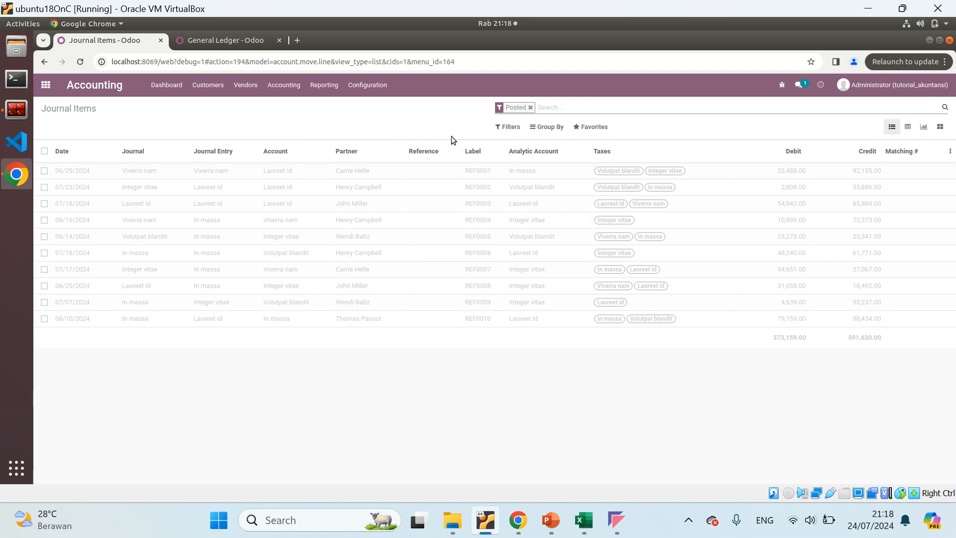
{"action": "left_click", "coordinate": [531, 108]}
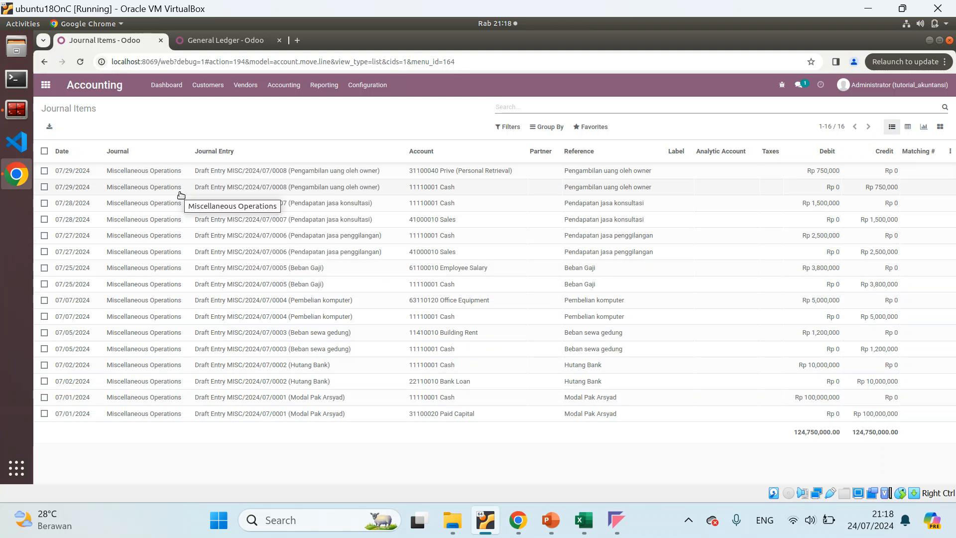
Look over the General Ledger in Odoo and the SOAL LATIHAN transactions in the Excel workbook
{"action": "left_click", "coordinate": [230, 47]}
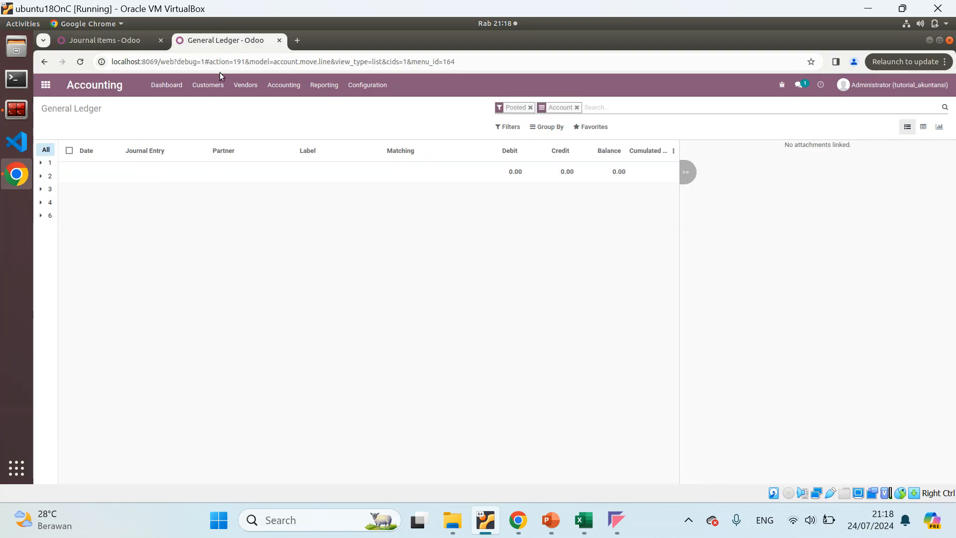
{"action": "left_click", "coordinate": [583, 520]}
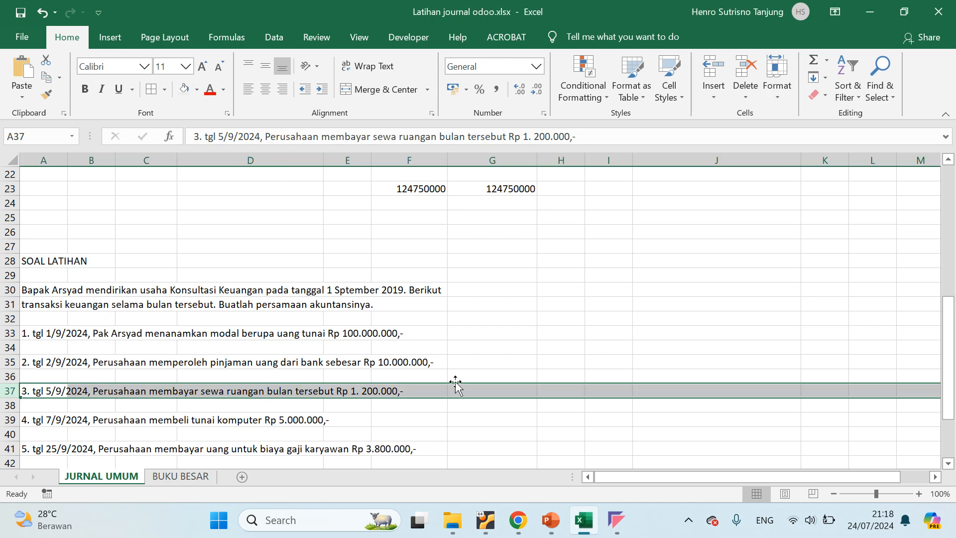
{"action": "mouse_move", "coordinate": [519, 522]}
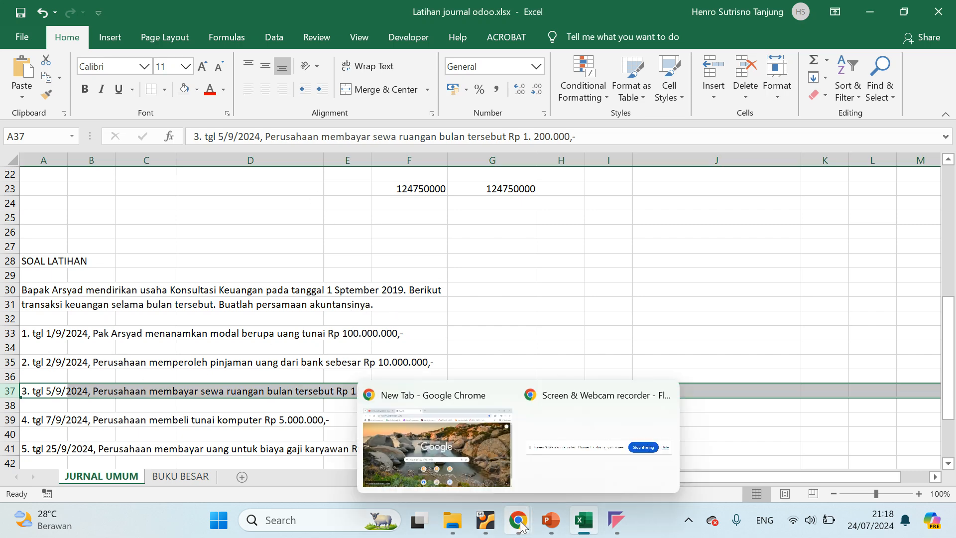
{"action": "key", "text": "alt+Tab"}
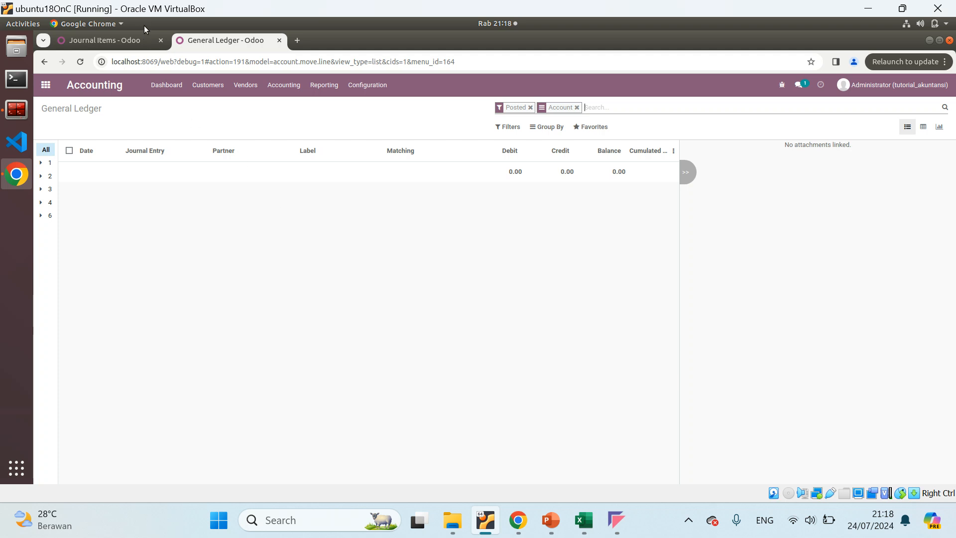
Switch to Latihan journal odoo.xlsx in Excel and clear the Ref codes in E6:E10 of the JURNAL UMUM sheet
{"action": "left_click", "coordinate": [579, 512]}
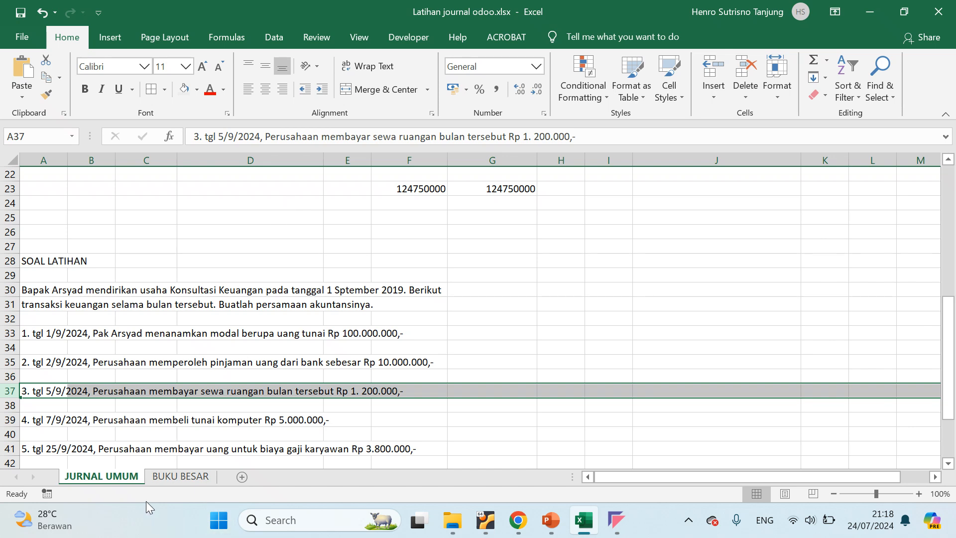
{"action": "left_click_drag", "start_coordinate": [631, 477], "coordinate": [595, 476]}
{"action": "left_click", "coordinate": [143, 275]}
{"action": "scroll", "coordinate": [241, 253], "scroll_direction": "up", "scroll_amount": 7}
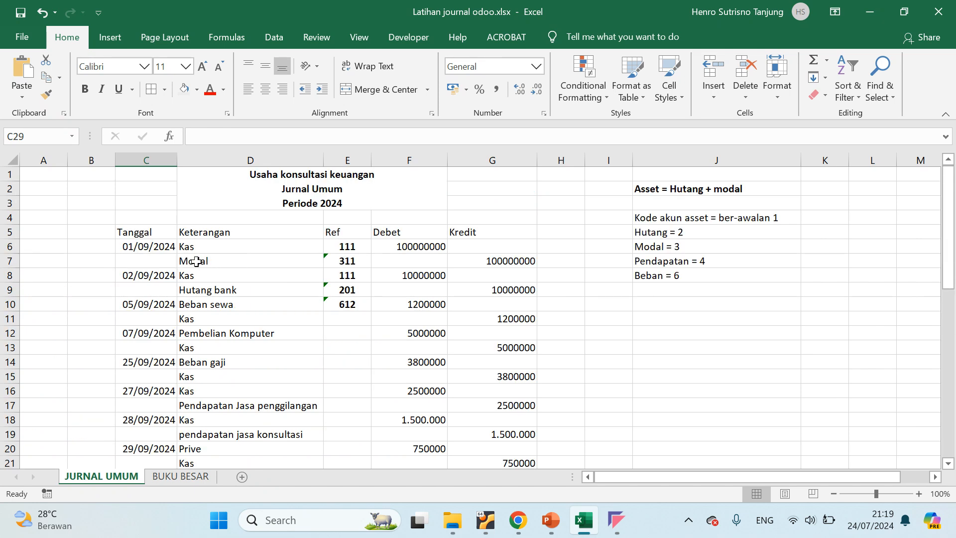
{"action": "left_click", "coordinate": [347, 249]}
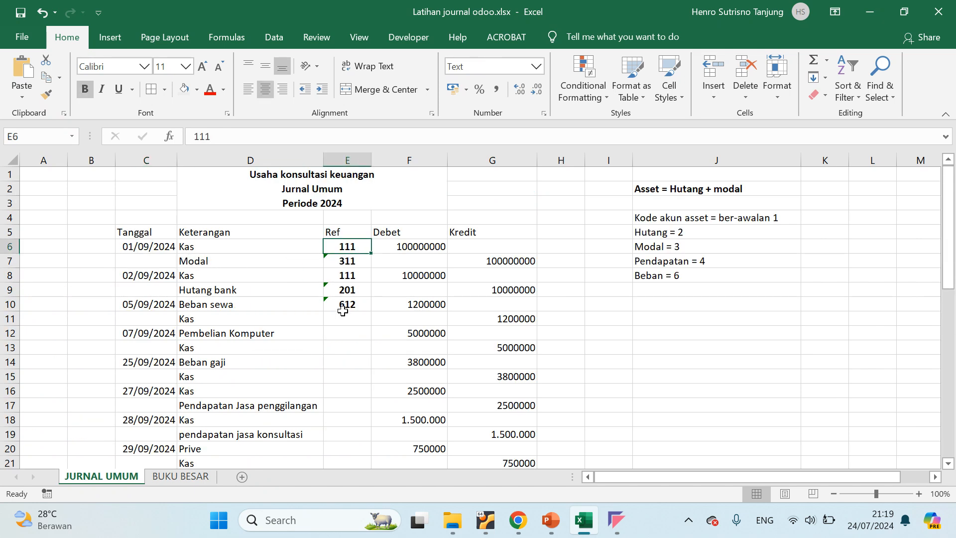
{"action": "left_click", "coordinate": [346, 306], "text": "shift"}
{"action": "key", "text": "Delete"}
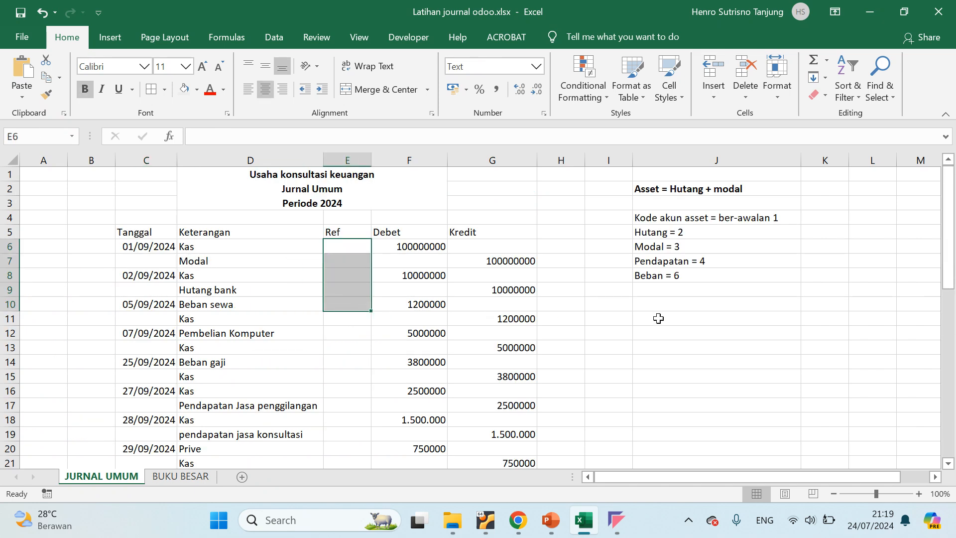
{"action": "left_click", "coordinate": [659, 318]}
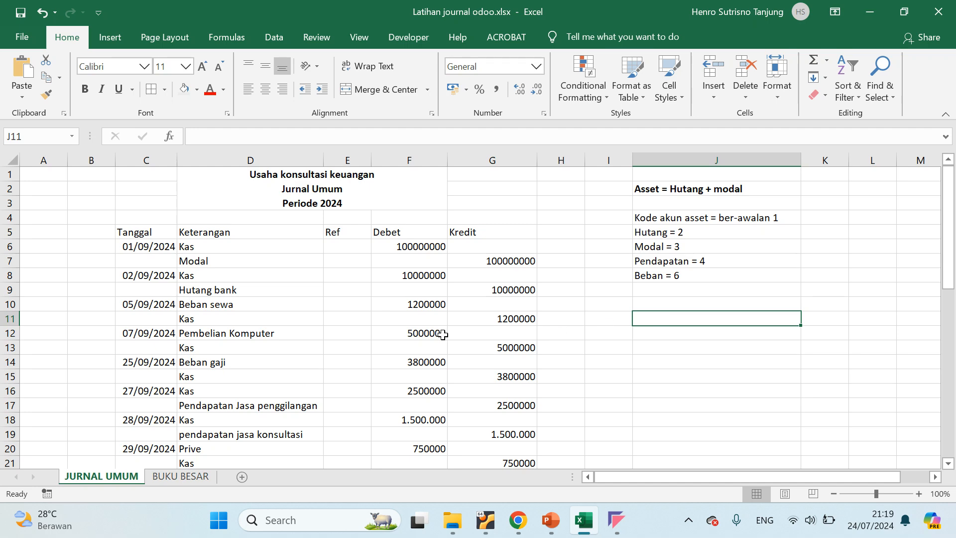
Open the BUKU BESAR sheet and look over its Kas, Modal and Hutang Bank ledger tables
{"action": "left_click", "coordinate": [174, 474]}
{"action": "scroll", "coordinate": [265, 278], "scroll_direction": "down", "scroll_amount": 2}
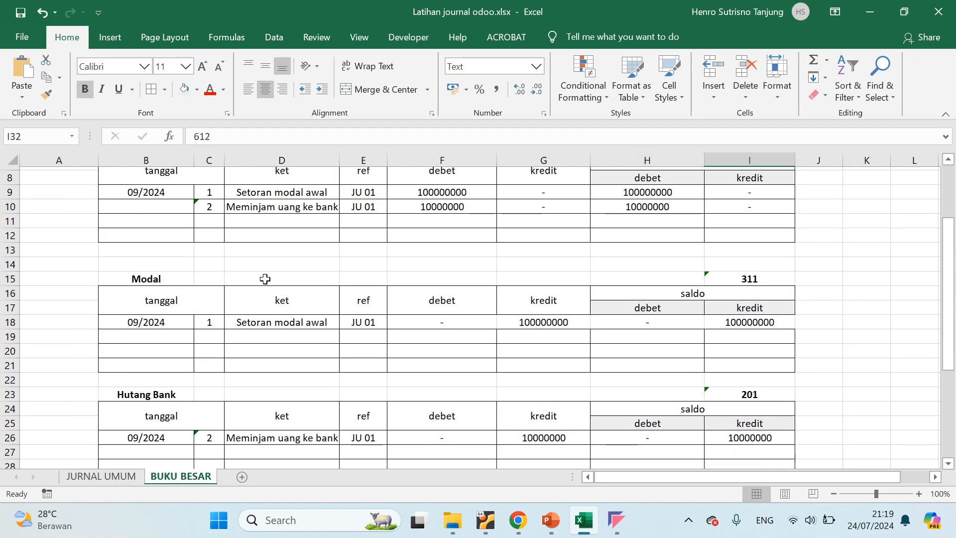
{"action": "scroll", "coordinate": [265, 279], "scroll_direction": "up", "scroll_amount": 3}
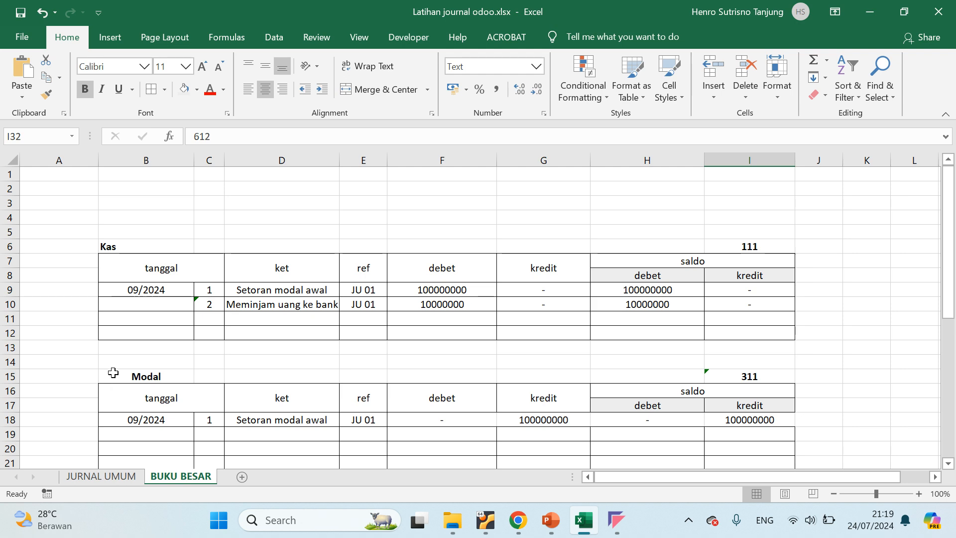
{"action": "left_click", "coordinate": [112, 373]}
{"action": "scroll", "coordinate": [544, 307], "scroll_direction": "down", "scroll_amount": 8}
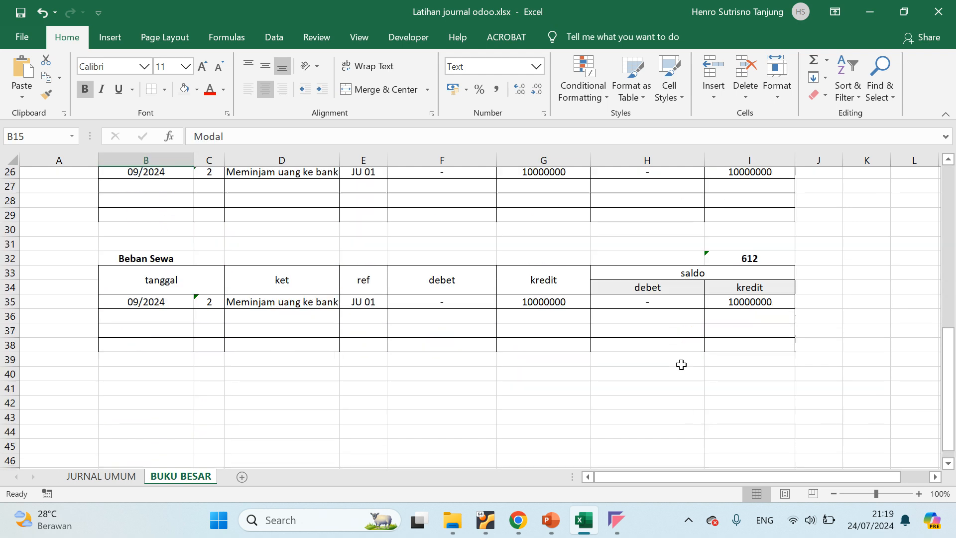
{"action": "scroll", "coordinate": [779, 316], "scroll_direction": "down", "scroll_amount": 1}
{"action": "left_click", "coordinate": [781, 307], "text": "shift"}
{"action": "scroll", "coordinate": [489, 305], "scroll_direction": "up", "scroll_amount": 7}
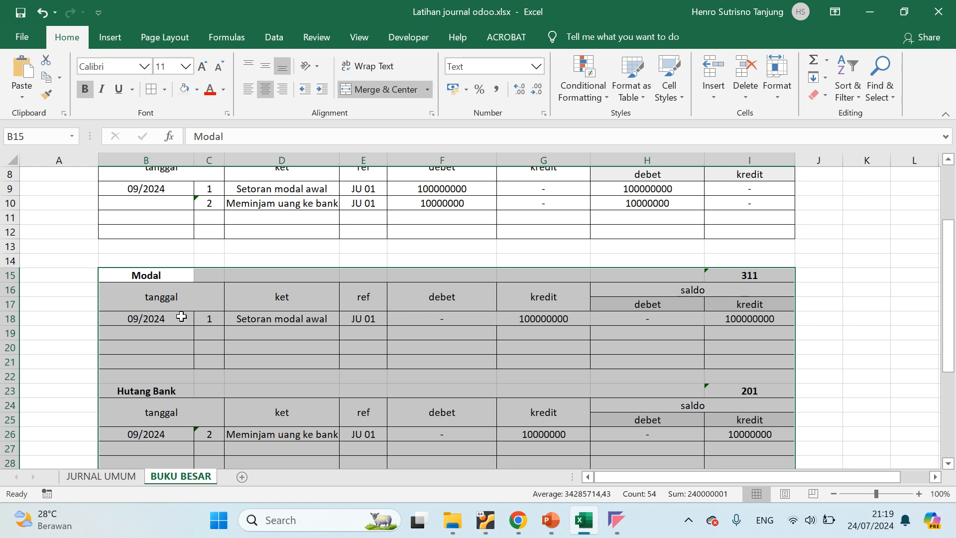
{"action": "left_click", "coordinate": [160, 377]}
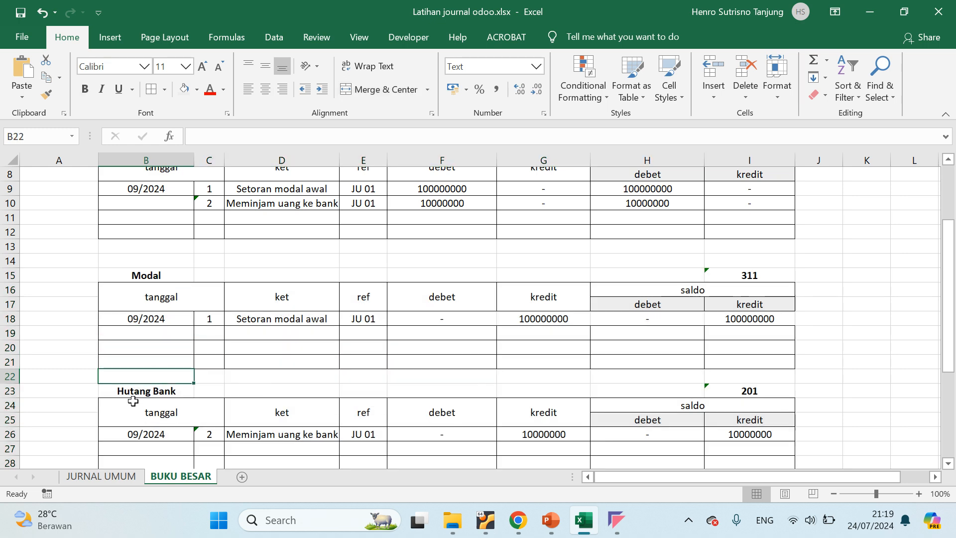
Move the Hutang Bank and Beban Sewa ledger tables in B23:I38 down the sheet so that they start at B35
{"action": "left_click", "coordinate": [119, 391]}
{"action": "scroll", "coordinate": [380, 288], "scroll_direction": "down", "scroll_amount": 5}
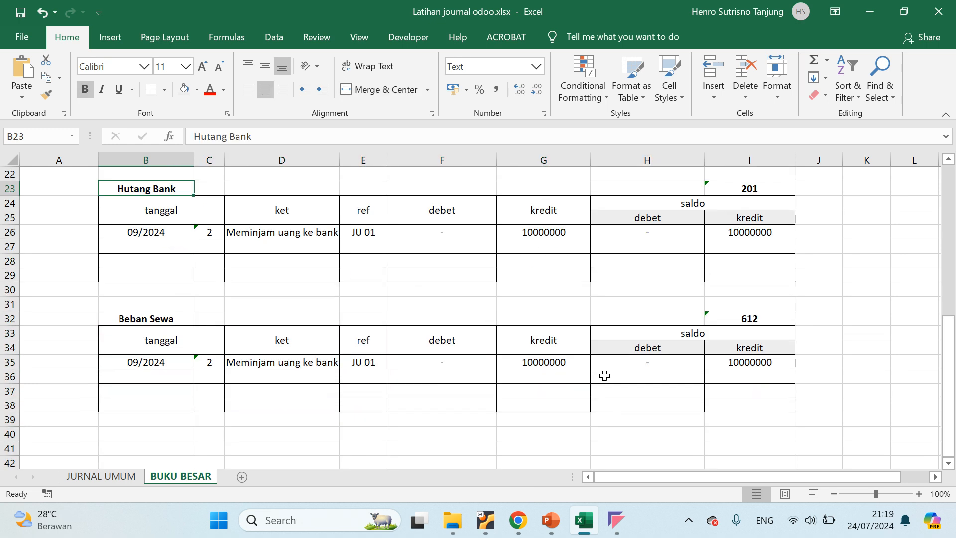
{"action": "left_click", "coordinate": [761, 405], "text": "shift"}
{"action": "scroll", "coordinate": [145, 300], "scroll_direction": "up", "scroll_amount": 2}
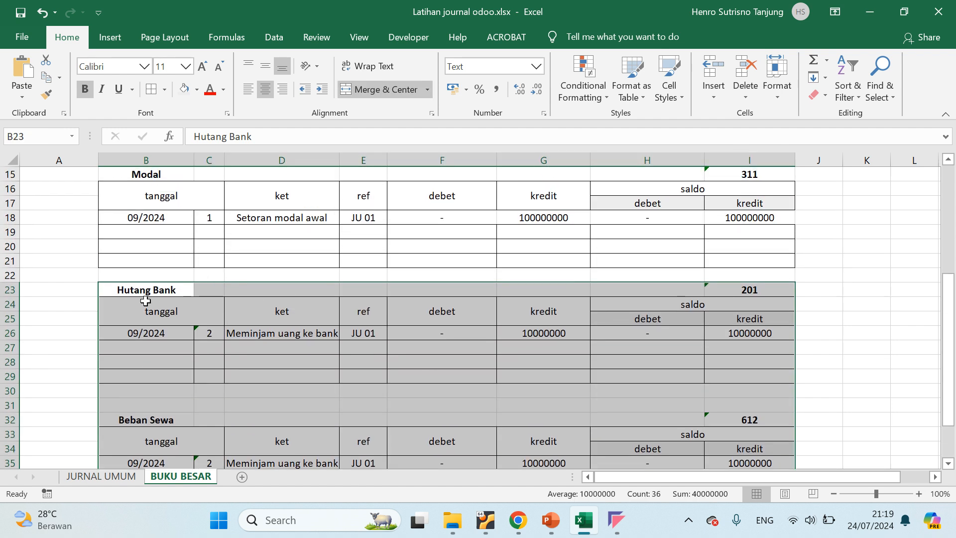
{"action": "left_click_drag", "start_coordinate": [109, 280], "coordinate": [124, 417]}
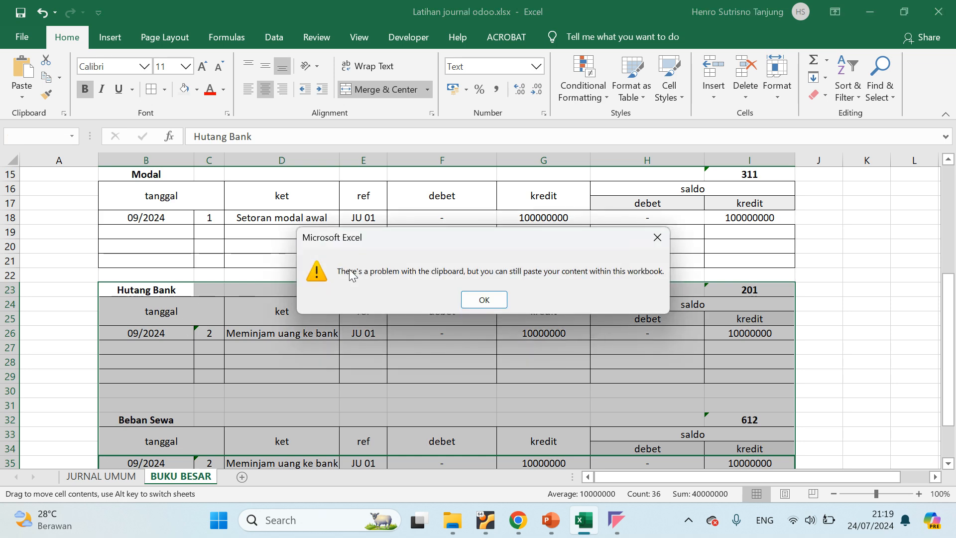
{"action": "left_click", "coordinate": [482, 297]}
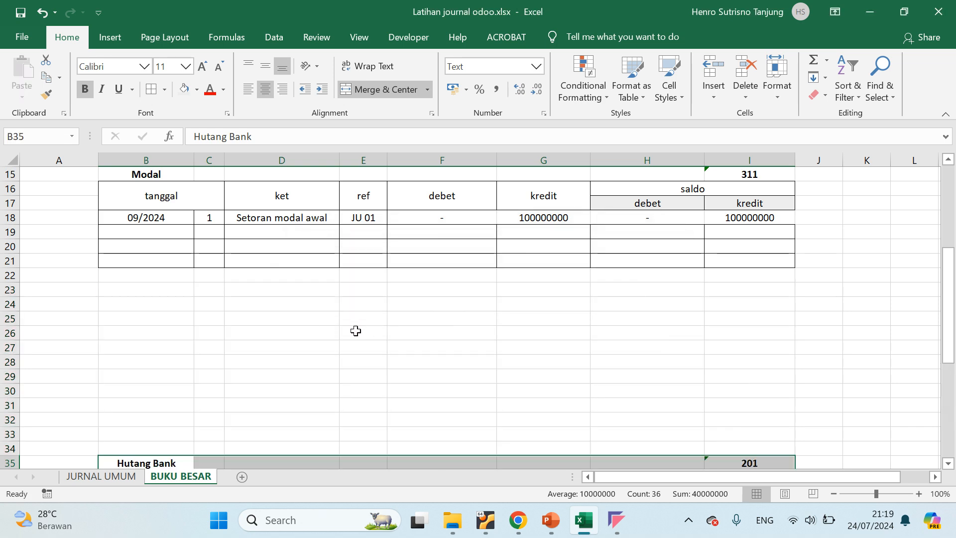
{"action": "scroll", "coordinate": [356, 331], "scroll_direction": "down", "scroll_amount": 7}
{"action": "scroll", "coordinate": [355, 330], "scroll_direction": "up", "scroll_amount": 9}
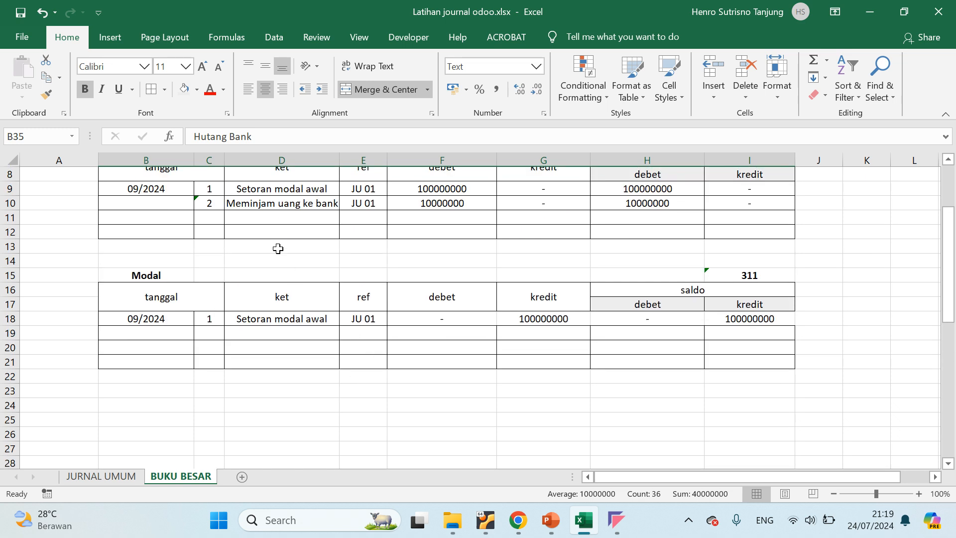
Clear the entries in B9:I10 of the Kas ledger table
{"action": "left_click", "coordinate": [277, 249]}
{"action": "scroll", "coordinate": [271, 241], "scroll_direction": "up", "scroll_amount": 3}
{"action": "left_click", "coordinate": [160, 290]}
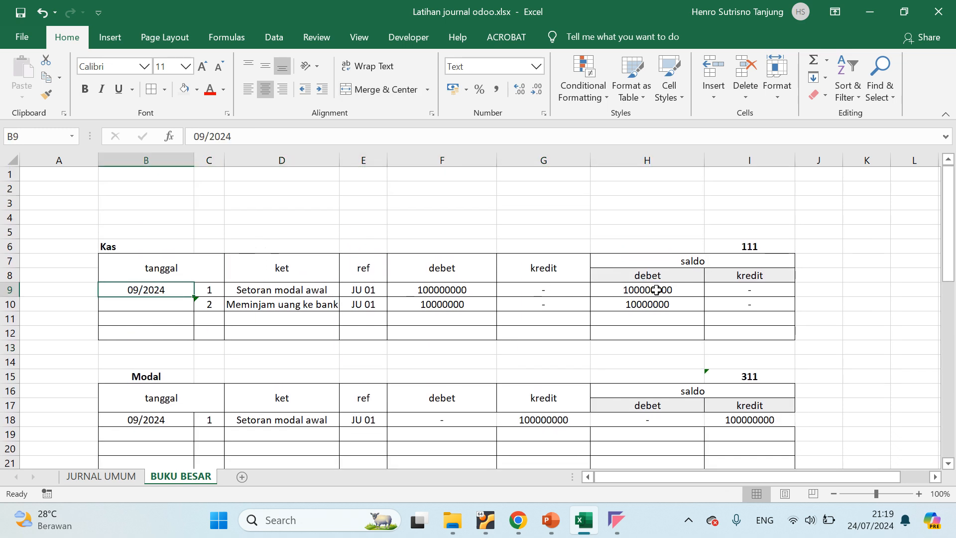
{"action": "left_click", "coordinate": [749, 306], "text": "shift"}
{"action": "key", "text": "Delete"}
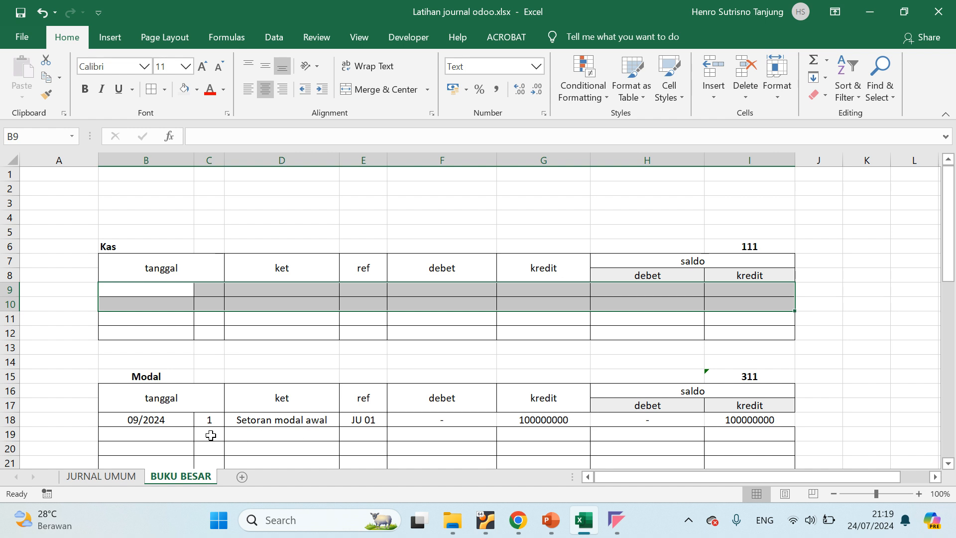
Clear the Setoran modal awal entry in B18:I18 of the Modal ledger table
{"action": "scroll", "coordinate": [171, 396], "scroll_direction": "down", "scroll_amount": 3}
{"action": "left_click", "coordinate": [125, 319]}
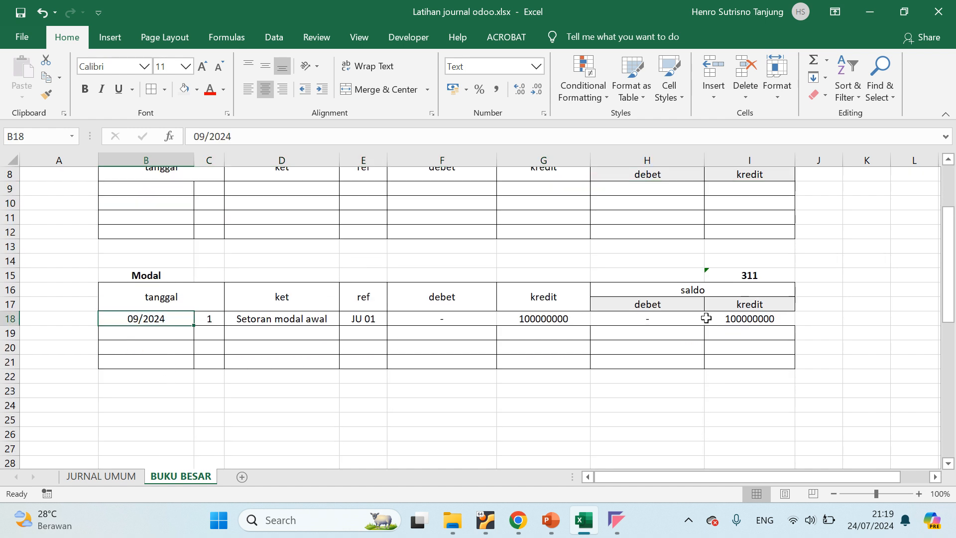
{"action": "left_click", "coordinate": [764, 318], "text": "shift"}
{"action": "key", "text": "Delete"}
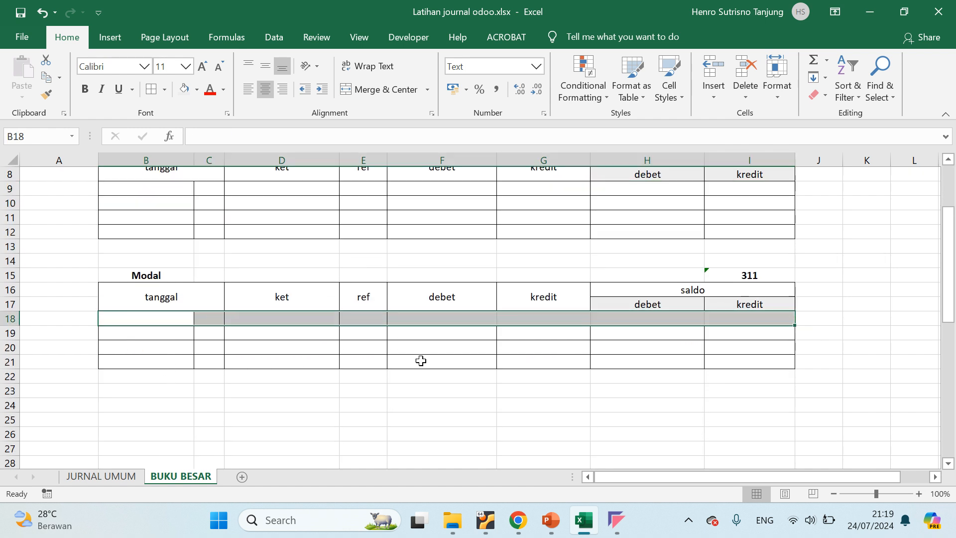
{"action": "left_click", "coordinate": [372, 361]}
Examine the tanggal, ket, ref, debet, kredit and saldo columns of the Kas ledger table
{"action": "scroll", "coordinate": [380, 356], "scroll_direction": "up", "scroll_amount": 3}
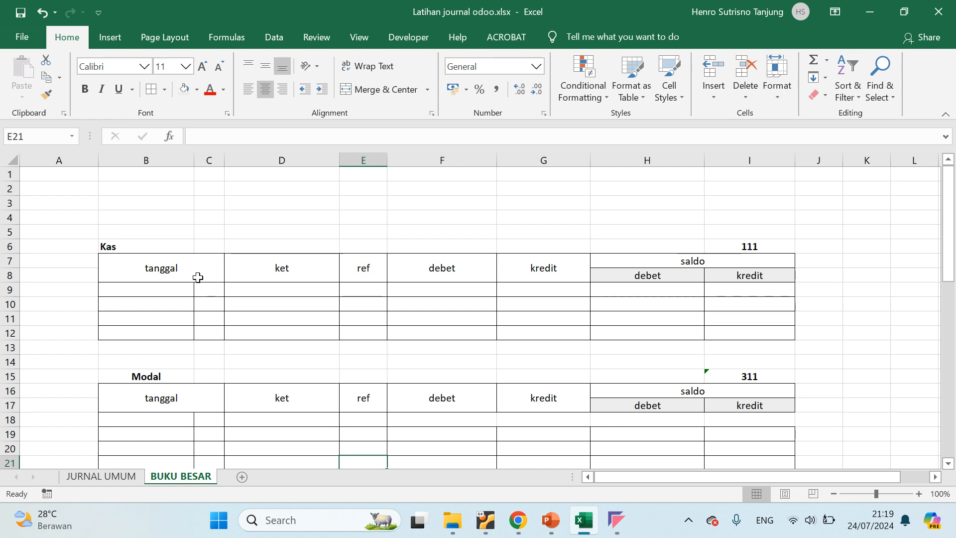
{"action": "left_click", "coordinate": [149, 271]}
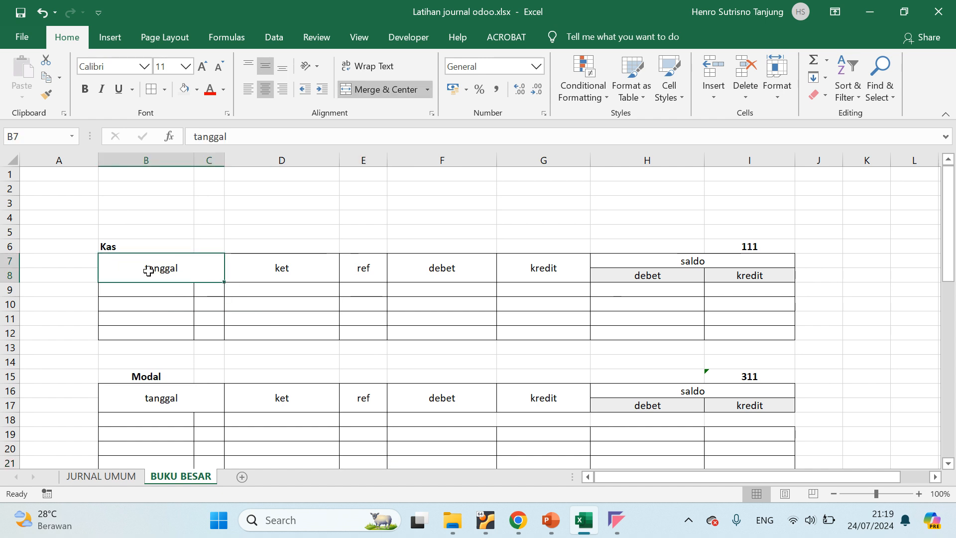
{"action": "left_click", "coordinate": [315, 270]}
{"action": "left_click", "coordinate": [373, 269]}
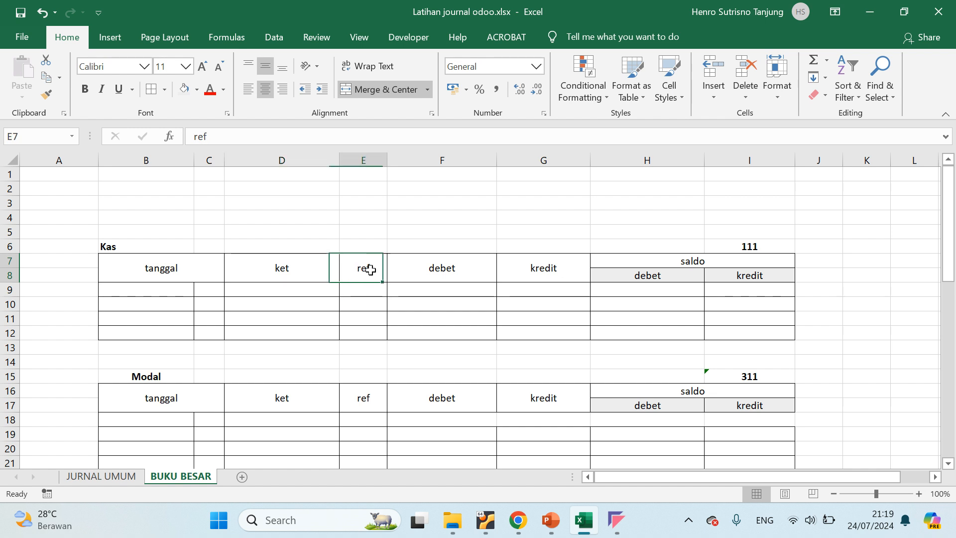
{"action": "left_click", "coordinate": [463, 269]}
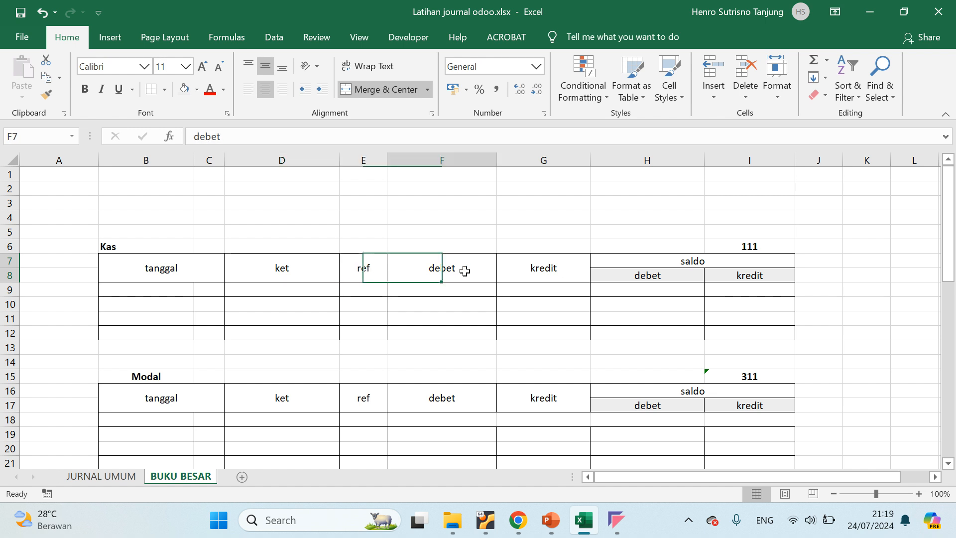
{"action": "left_click", "coordinate": [544, 269]}
{"action": "left_click", "coordinate": [450, 273]}
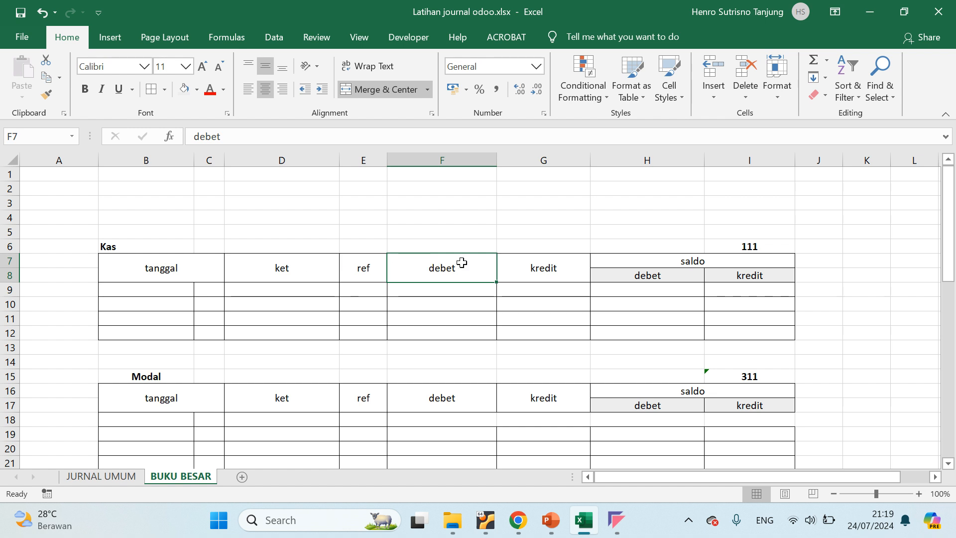
{"action": "left_click", "coordinate": [547, 265]}
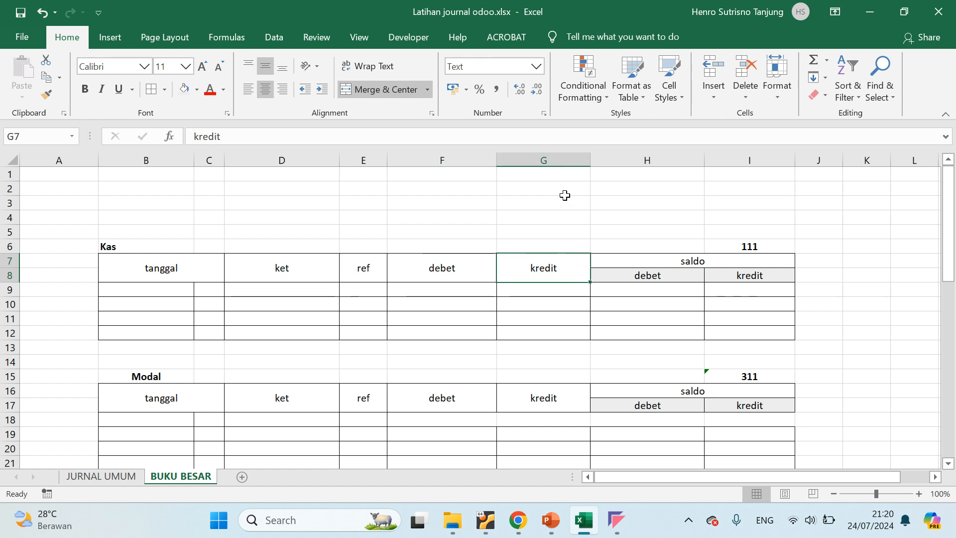
{"action": "left_click", "coordinate": [702, 261]}
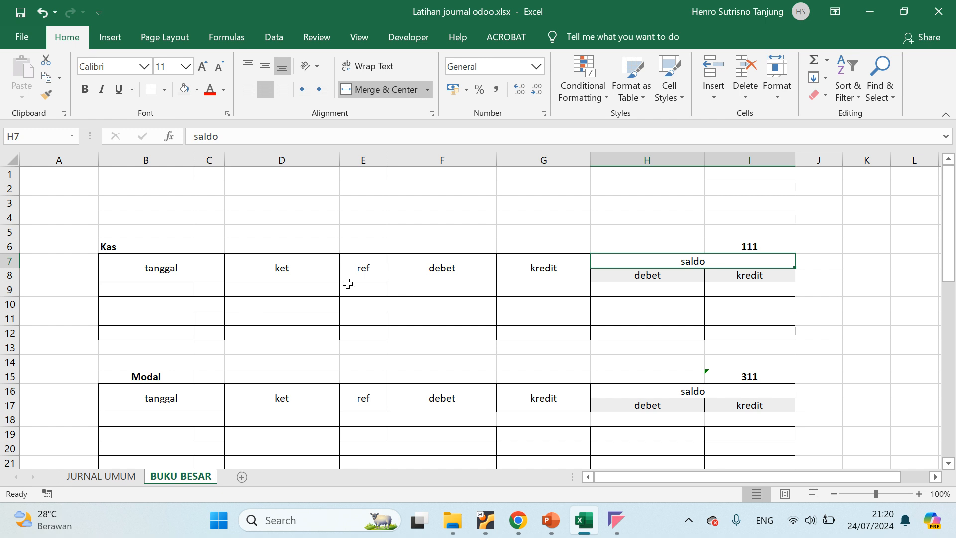
{"action": "left_click", "coordinate": [647, 294]}
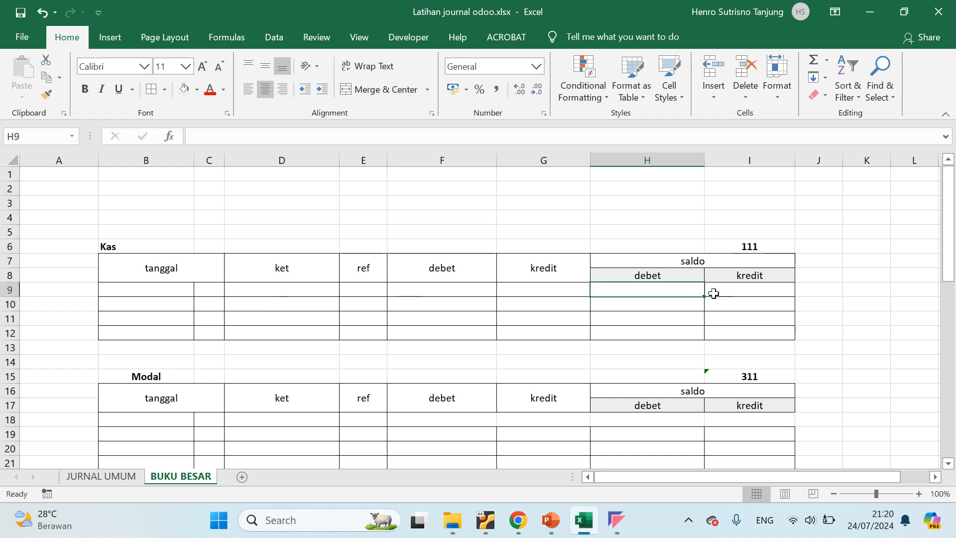
{"action": "left_click", "coordinate": [751, 296]}
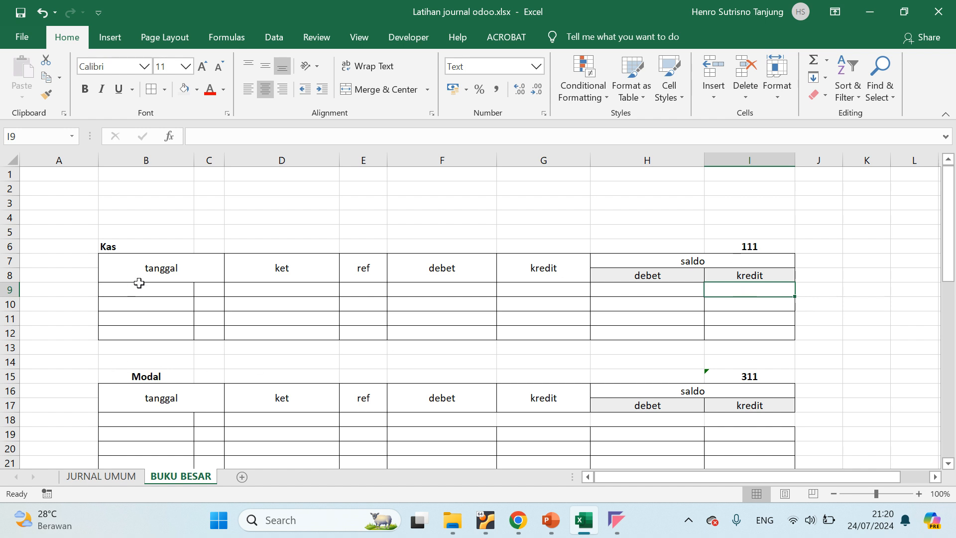
Compare the layout of the Kas ledger table with that of the Modal ledger table, including their empty entry rows
{"action": "left_click", "coordinate": [107, 248]}
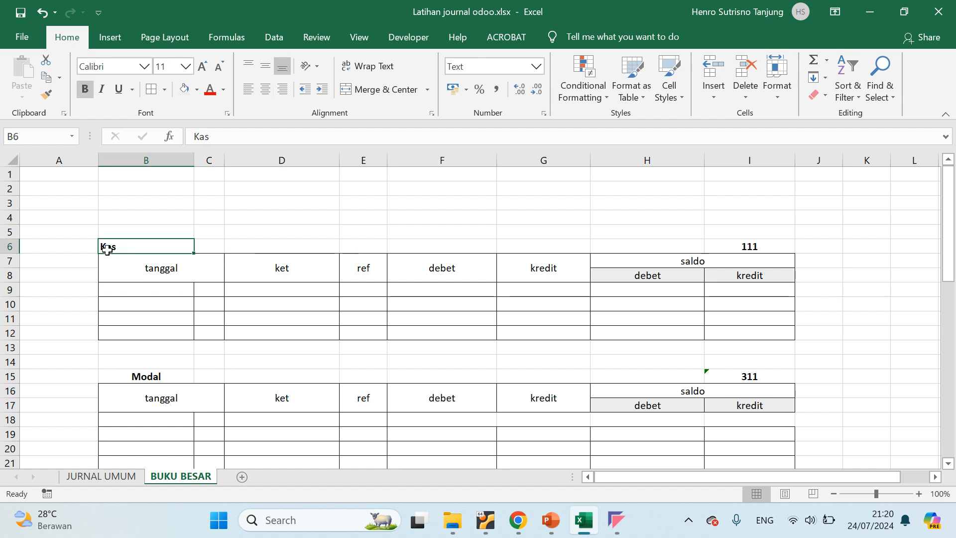
{"action": "left_click_drag", "start_coordinate": [107, 259], "coordinate": [768, 336]}
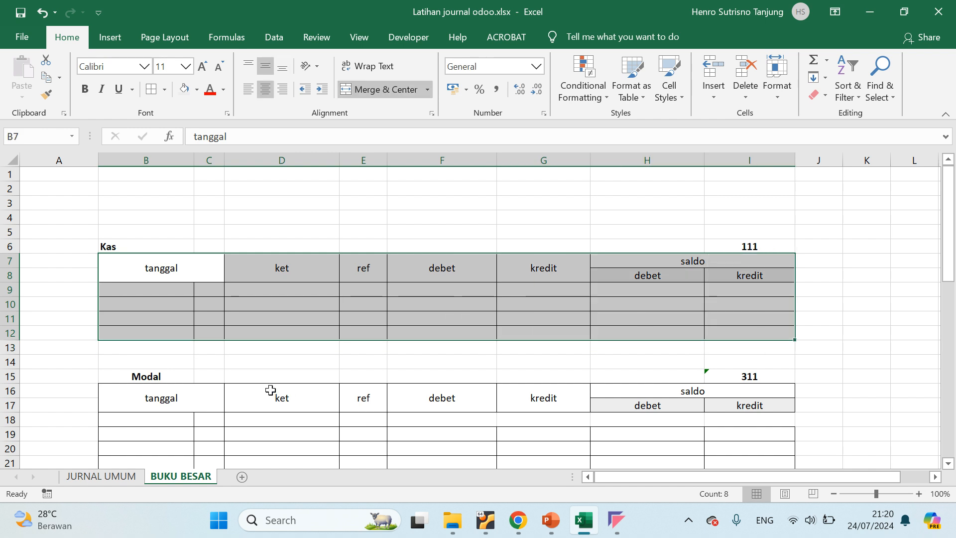
{"action": "scroll", "coordinate": [194, 312], "scroll_direction": "down", "scroll_amount": 2}
{"action": "scroll", "coordinate": [173, 291], "scroll_direction": "up", "scroll_amount": 2}
{"action": "left_click", "coordinate": [124, 244]}
{"action": "left_click_drag", "start_coordinate": [124, 286], "coordinate": [762, 336]}
{"action": "scroll", "coordinate": [102, 413], "scroll_direction": "down", "scroll_amount": 2}
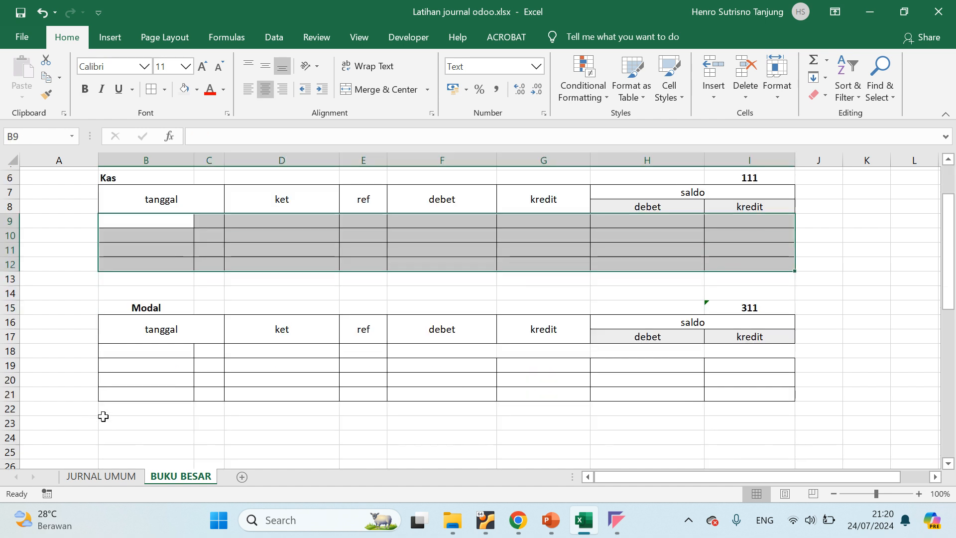
{"action": "left_click_drag", "start_coordinate": [133, 322], "coordinate": [755, 367]}
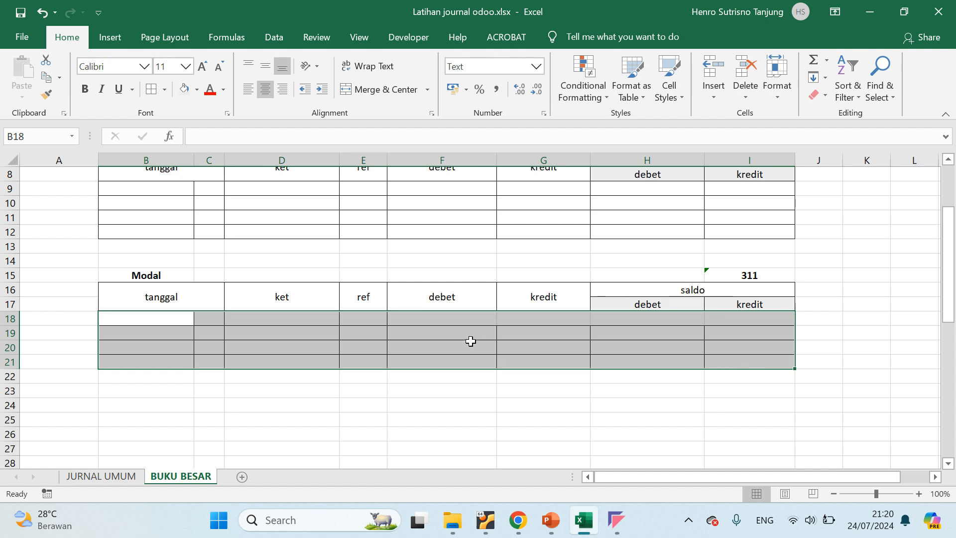
{"action": "scroll", "coordinate": [300, 338], "scroll_direction": "up", "scroll_amount": 3}
{"action": "left_click", "coordinate": [122, 261]}
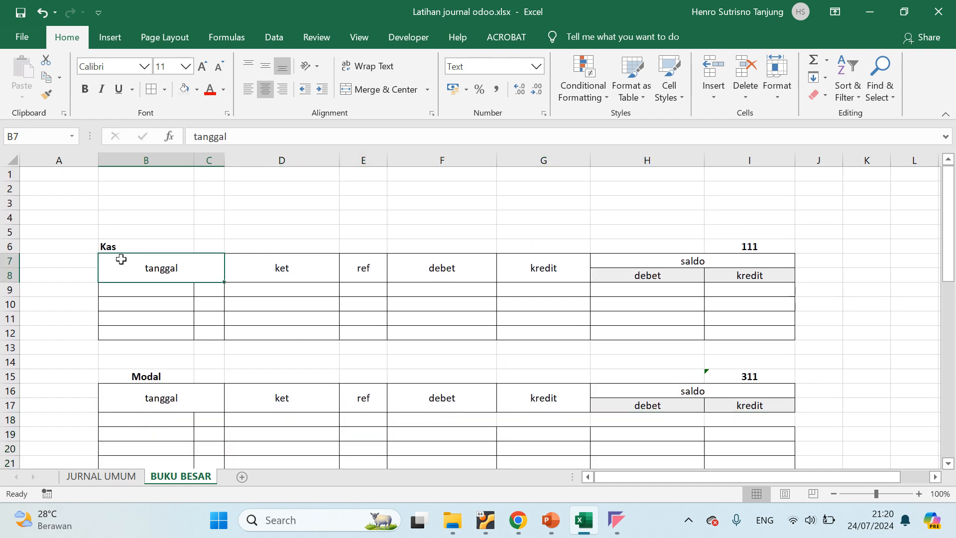
Review the dates, Kas and Modal accounts and Debet amounts of the entries on the JURNAL UMUM sheet
{"action": "left_click", "coordinate": [100, 476]}
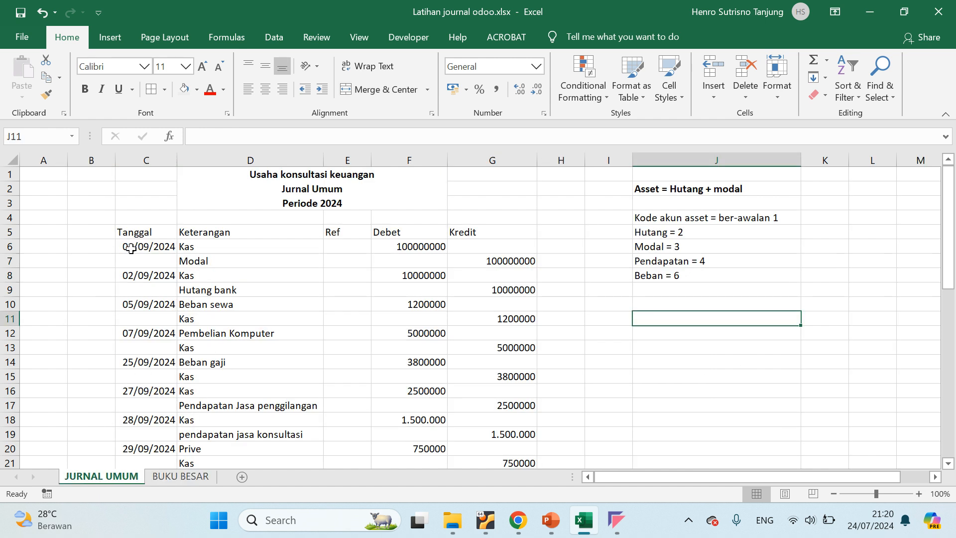
{"action": "left_click_drag", "start_coordinate": [131, 249], "coordinate": [132, 391]}
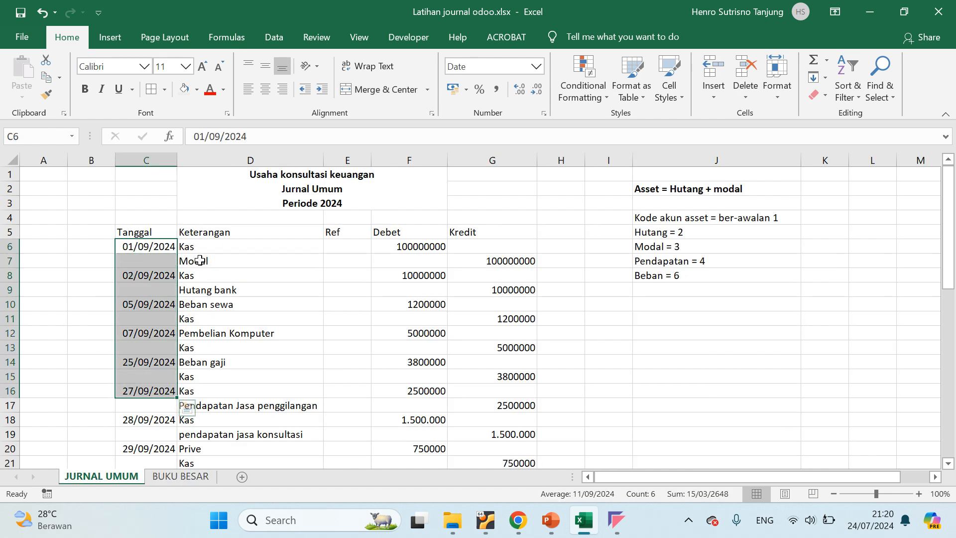
{"action": "left_click", "coordinate": [199, 245]}
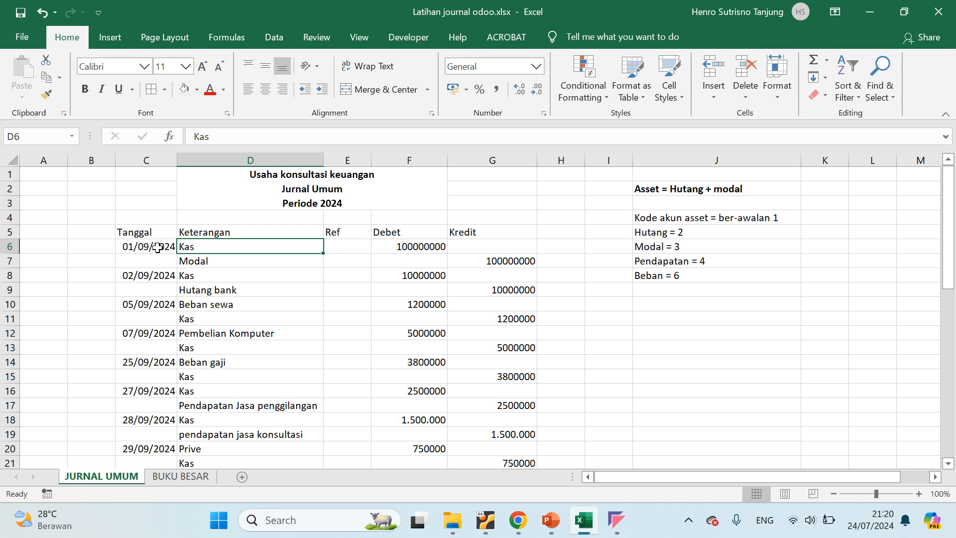
{"action": "left_click", "coordinate": [215, 262]}
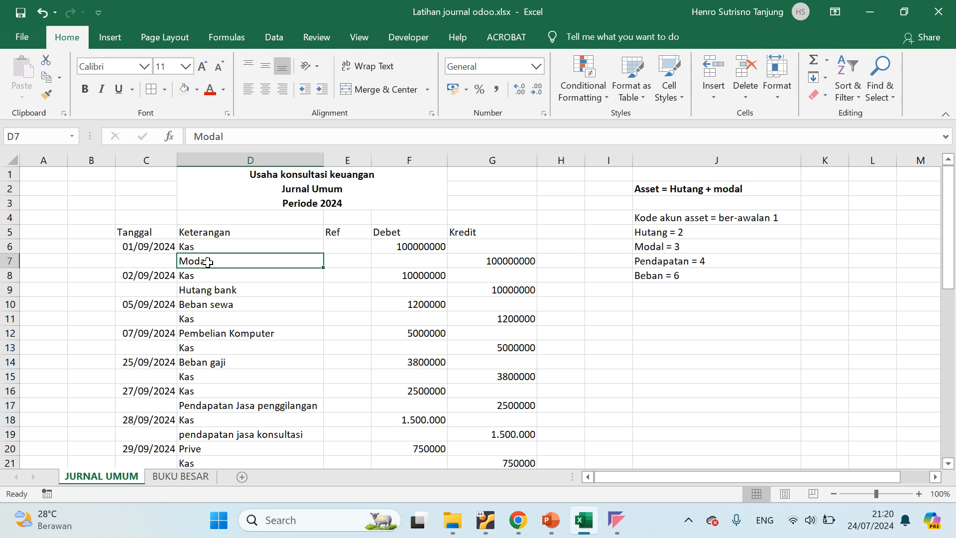
{"action": "left_click", "coordinate": [197, 249]}
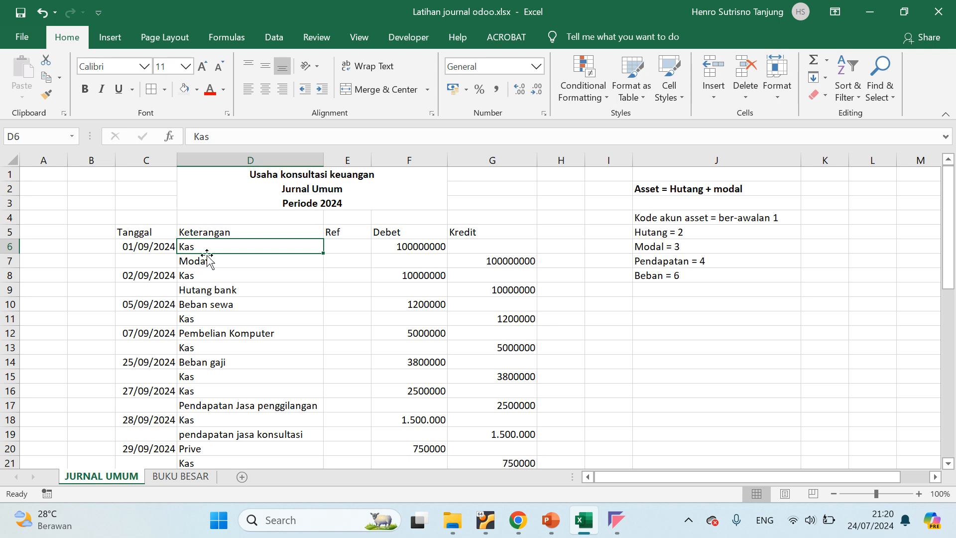
{"action": "left_click", "coordinate": [228, 276]}
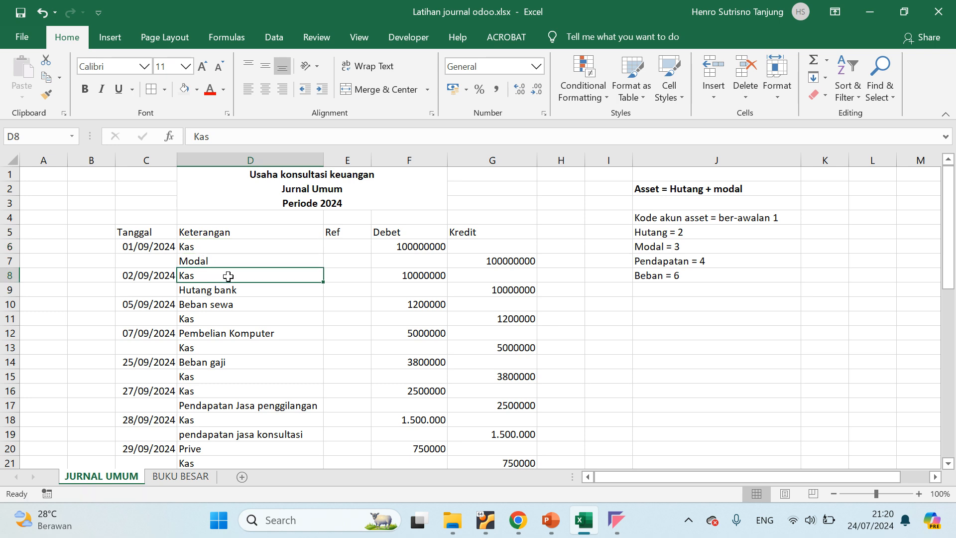
{"action": "left_click_drag", "start_coordinate": [127, 244], "coordinate": [371, 423]}
{"action": "left_click", "coordinate": [193, 250]}
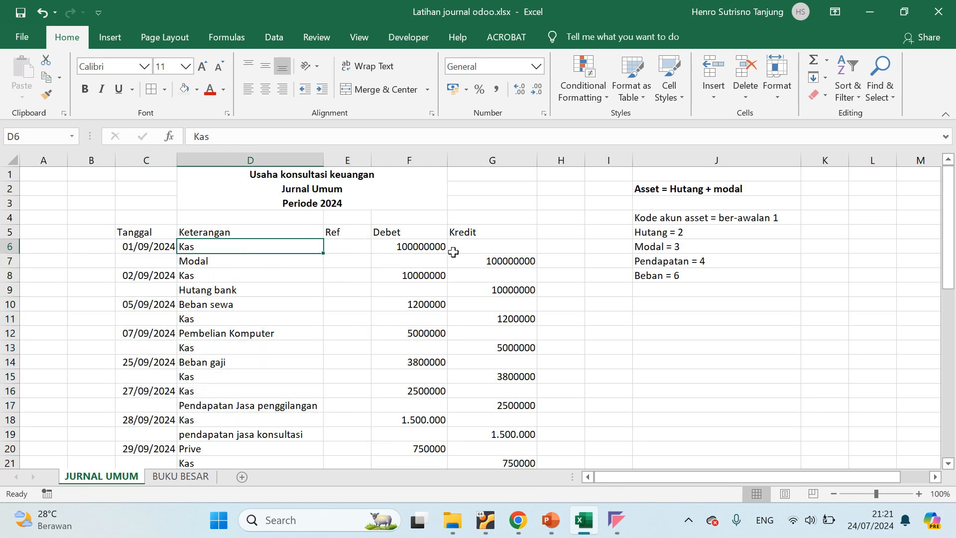
{"action": "left_click", "coordinate": [419, 245]}
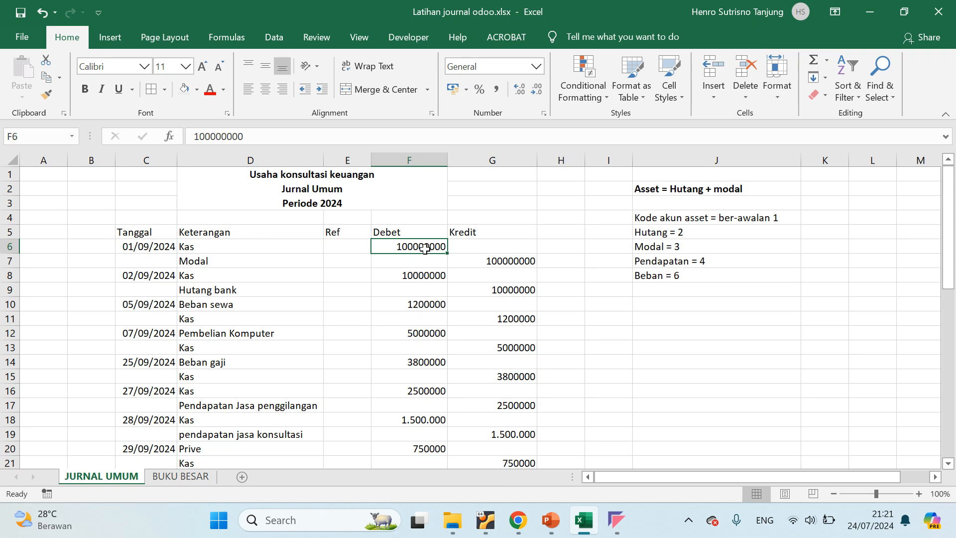
{"action": "left_click", "coordinate": [425, 284]}
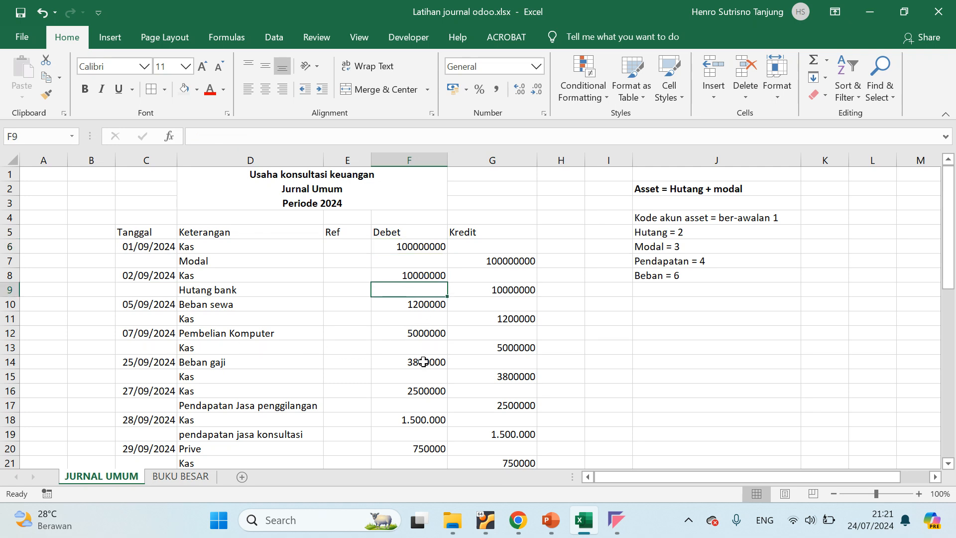
Return to the BUKU BESAR sheet and look over the empty entry rows D9:I12 of the Kas table
{"action": "left_click", "coordinate": [169, 477]}
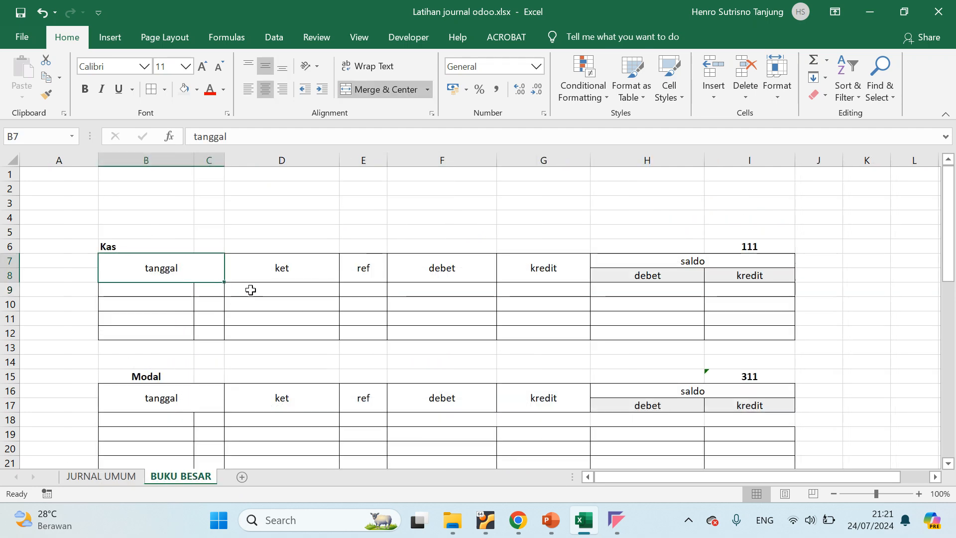
{"action": "left_click_drag", "start_coordinate": [249, 289], "coordinate": [760, 339]}
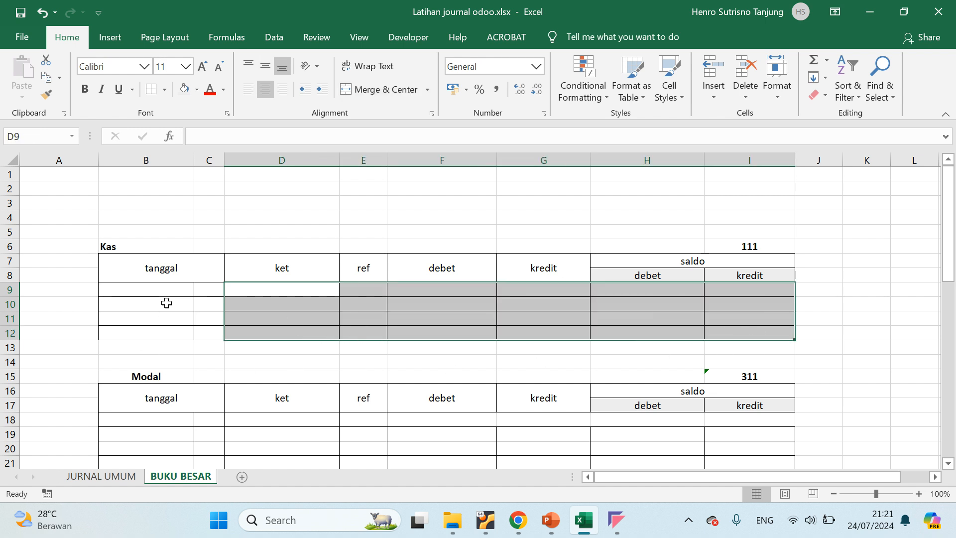
{"action": "scroll", "coordinate": [166, 302], "scroll_direction": "down", "scroll_amount": 2}
{"action": "scroll", "coordinate": [608, 249], "scroll_direction": "up", "scroll_amount": 2}
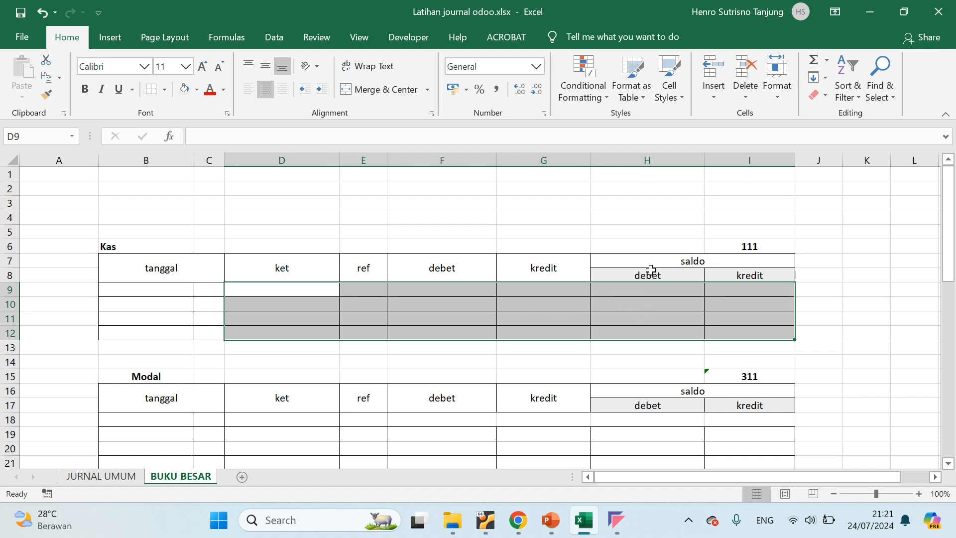
Examine the first entry row of the Kas ledger table and compare the Kas and Modal account headings
{"action": "left_click", "coordinate": [648, 289]}
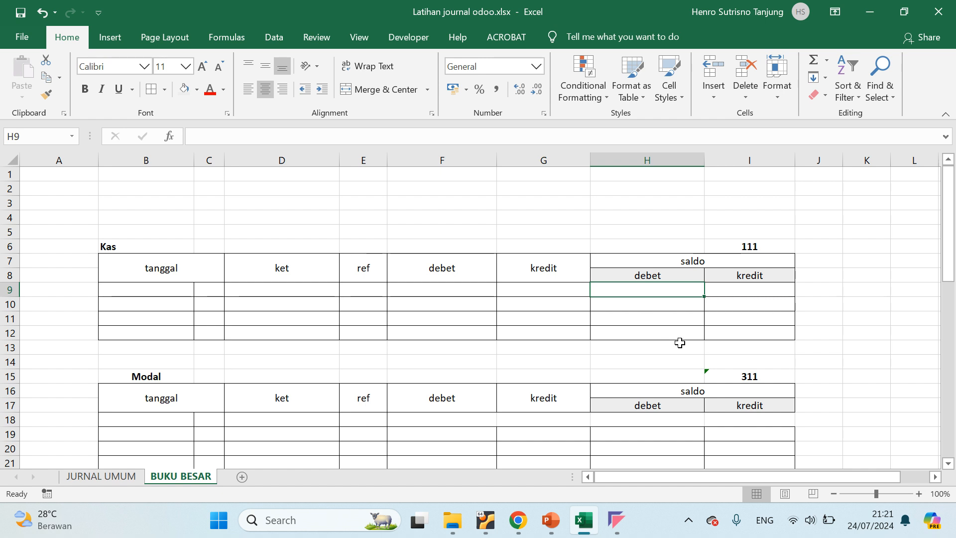
{"action": "left_click", "coordinate": [206, 288]}
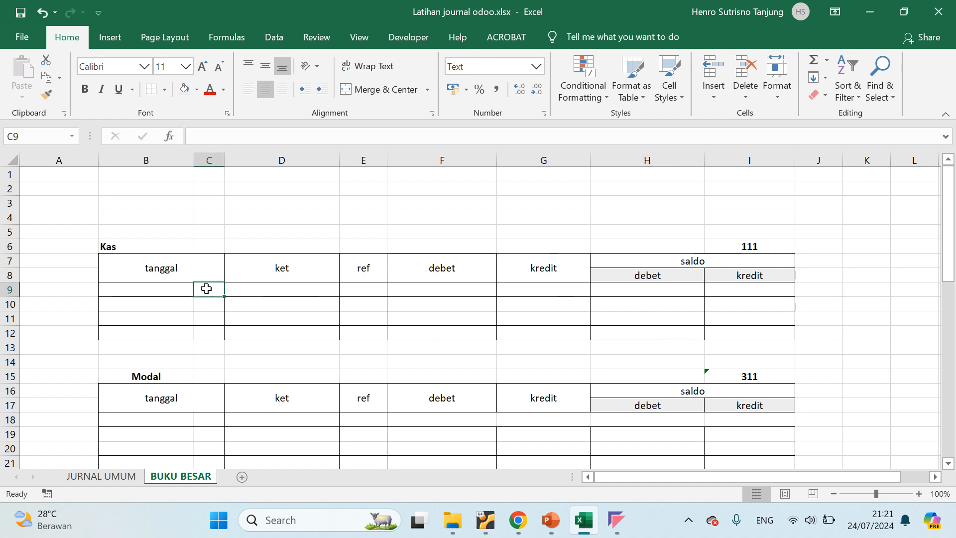
{"action": "left_click", "coordinate": [142, 294]}
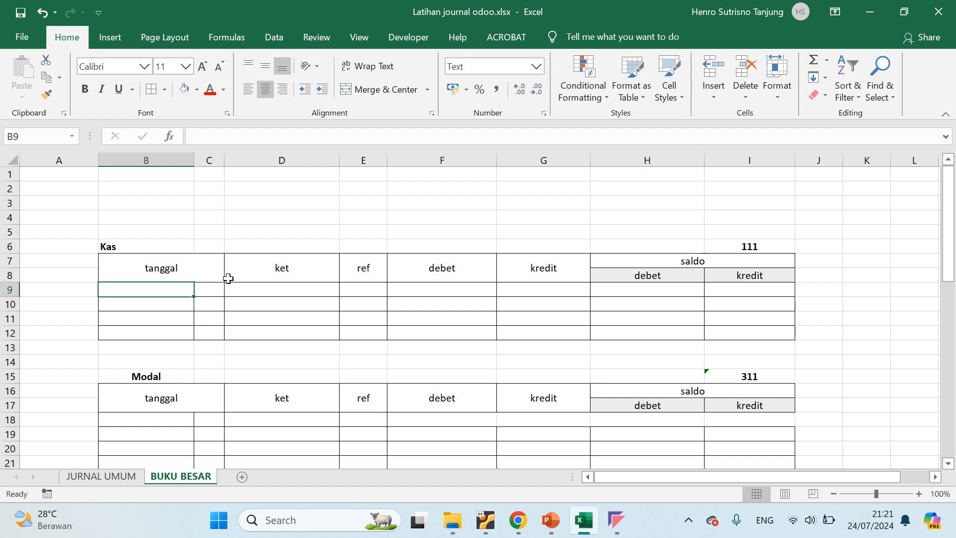
{"action": "left_click", "coordinate": [127, 247]}
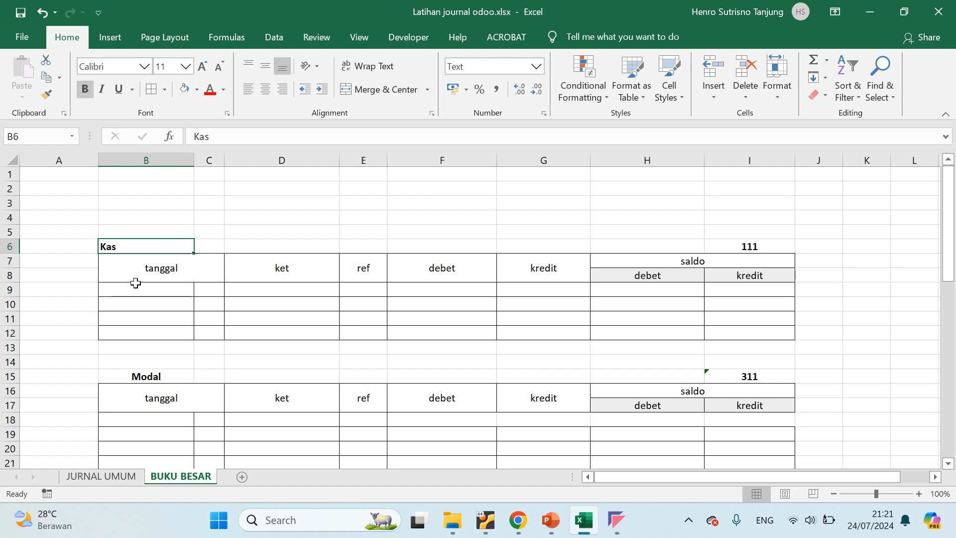
{"action": "left_click", "coordinate": [149, 377]}
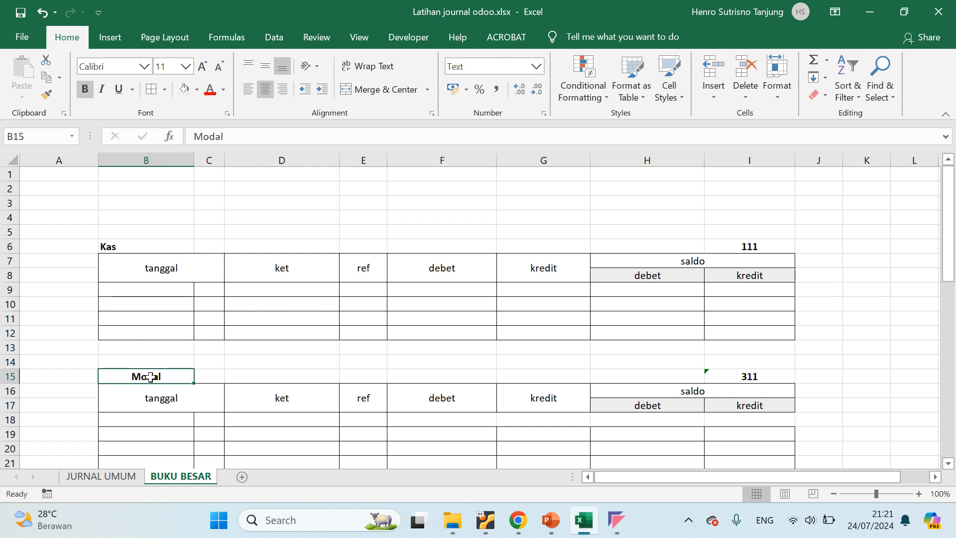
{"action": "left_click", "coordinate": [127, 249]}
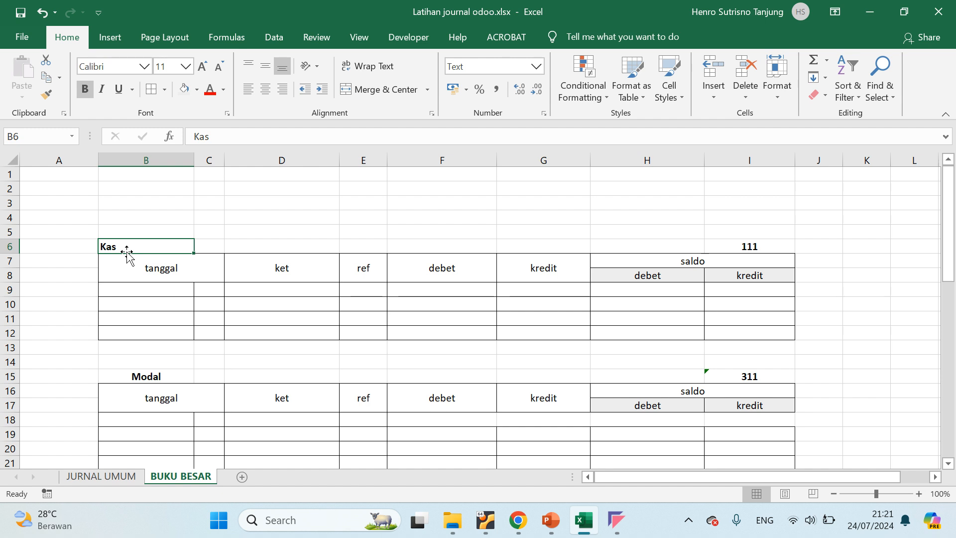
{"action": "left_click", "coordinate": [262, 290]}
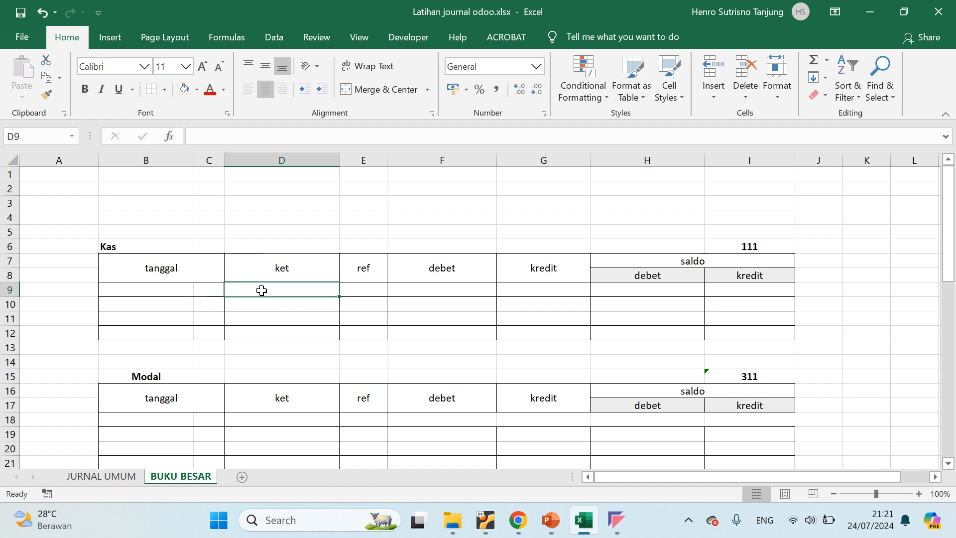
{"action": "left_click", "coordinate": [143, 287]}
{"action": "mouse_move", "coordinate": [510, 529]}
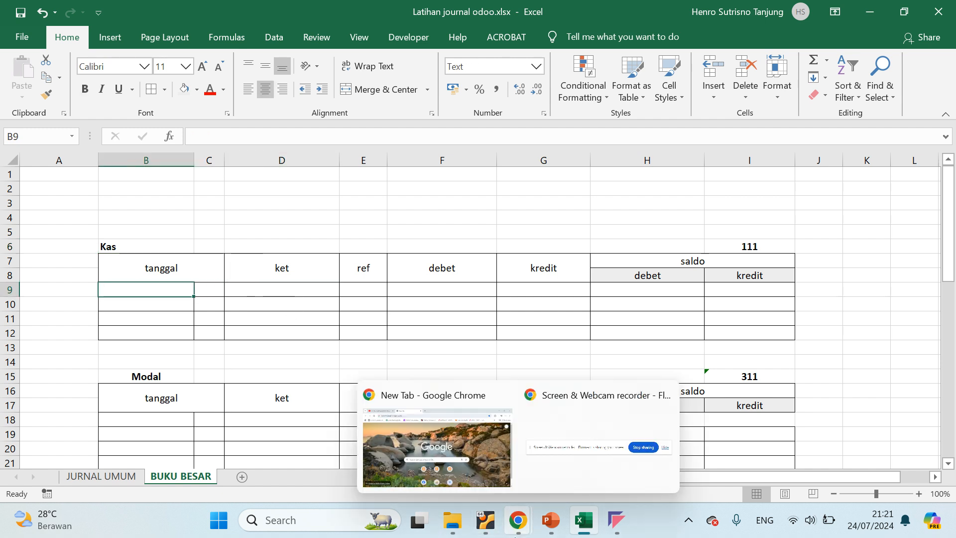
{"action": "left_click", "coordinate": [584, 520]}
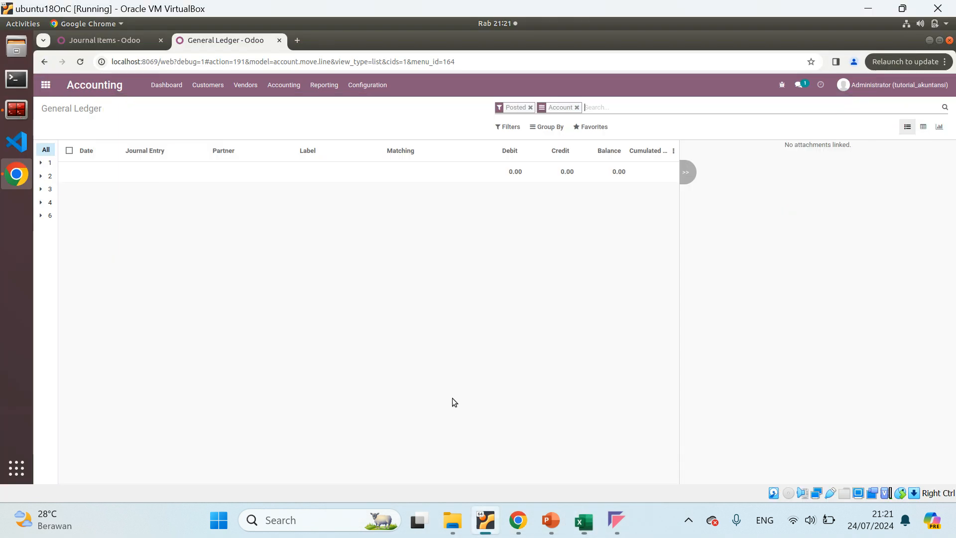
{"action": "left_click", "coordinate": [584, 521]}
On the JURNAL UMUM sheet, change the dates of the first two entries to 01/07/2024 and 02/07/2024
{"action": "left_click", "coordinate": [101, 475]}
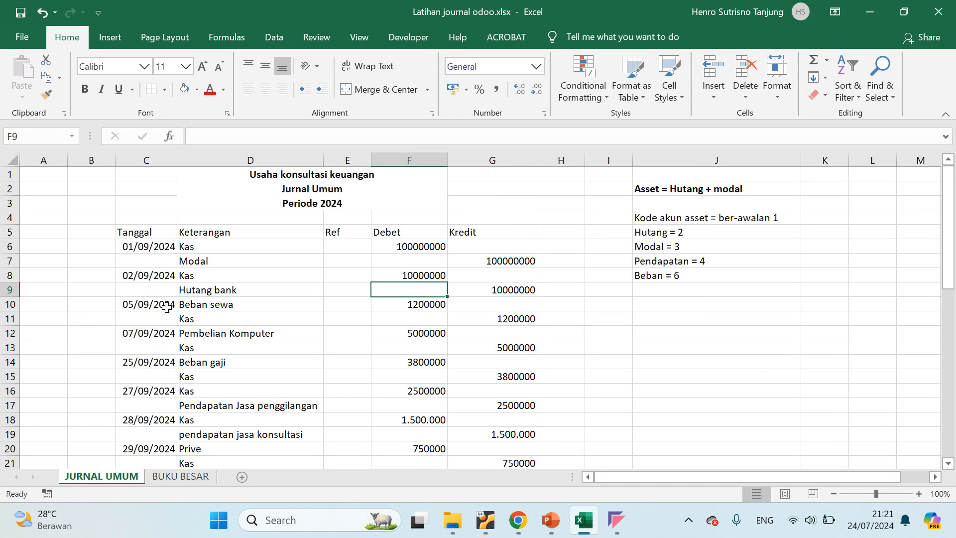
{"action": "left_click", "coordinate": [141, 245]}
{"action": "double_click", "coordinate": [141, 245]}
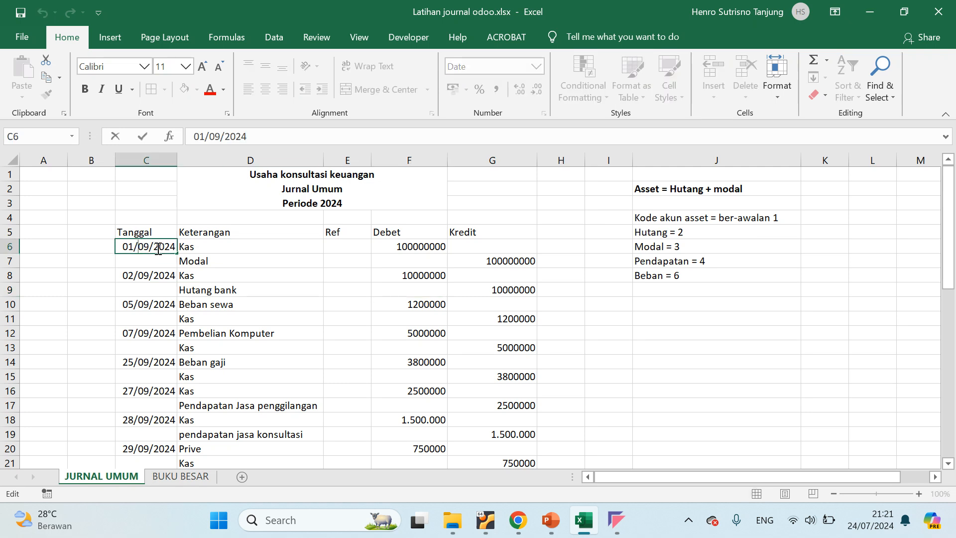
{"action": "double_click", "coordinate": [152, 244]}
{"action": "type", "text": "07"}
{"action": "double_click", "coordinate": [149, 275]}
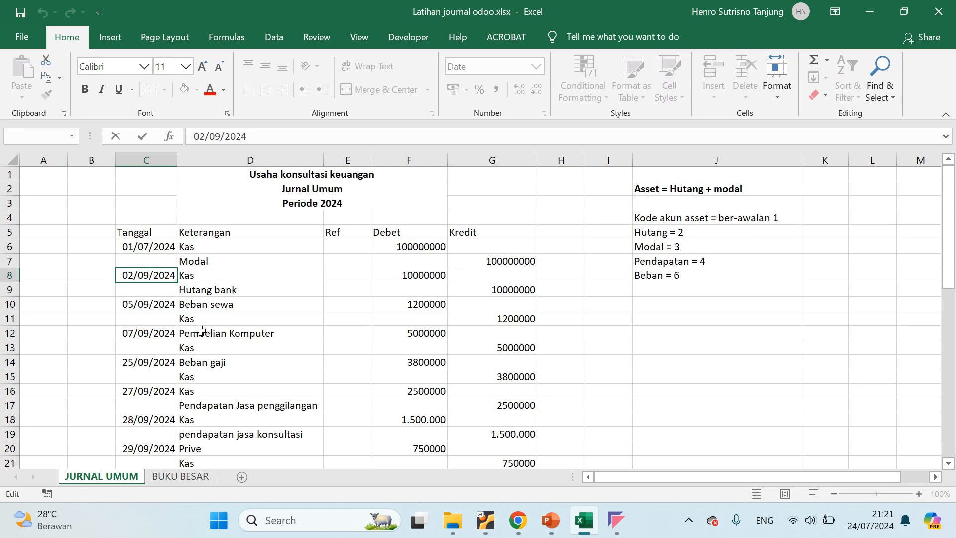
{"action": "key", "text": "BackSpace"}
{"action": "type", "text": "7"}
Change the Beban sewa entry's date to 05/07/2024 and the Pembelian Komputer entry's date to 07/07/2024
{"action": "left_click", "coordinate": [147, 309]}
{"action": "double_click", "coordinate": [149, 303]}
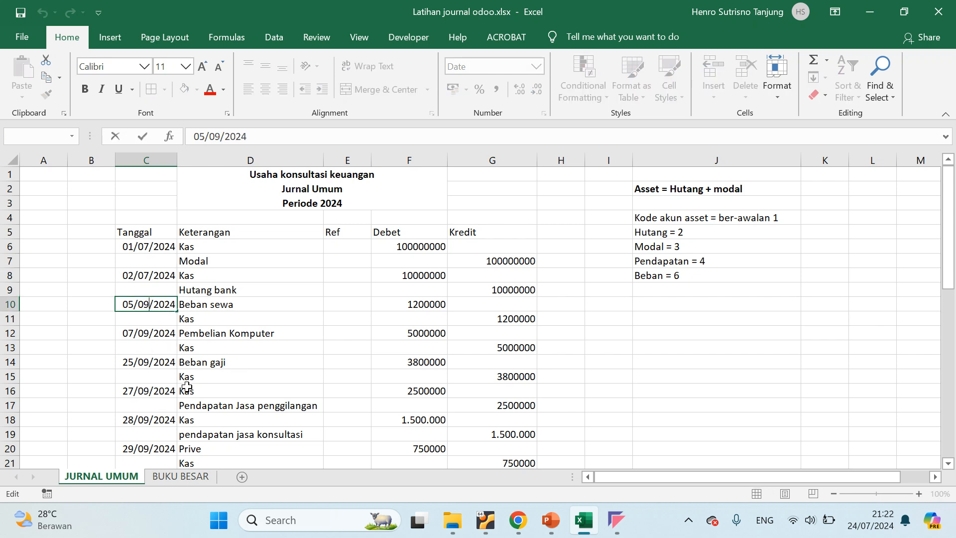
{"action": "key", "text": "BackSpace"}
{"action": "type", "text": "7"}
{"action": "left_click", "coordinate": [148, 330]}
{"action": "double_click", "coordinate": [149, 332]}
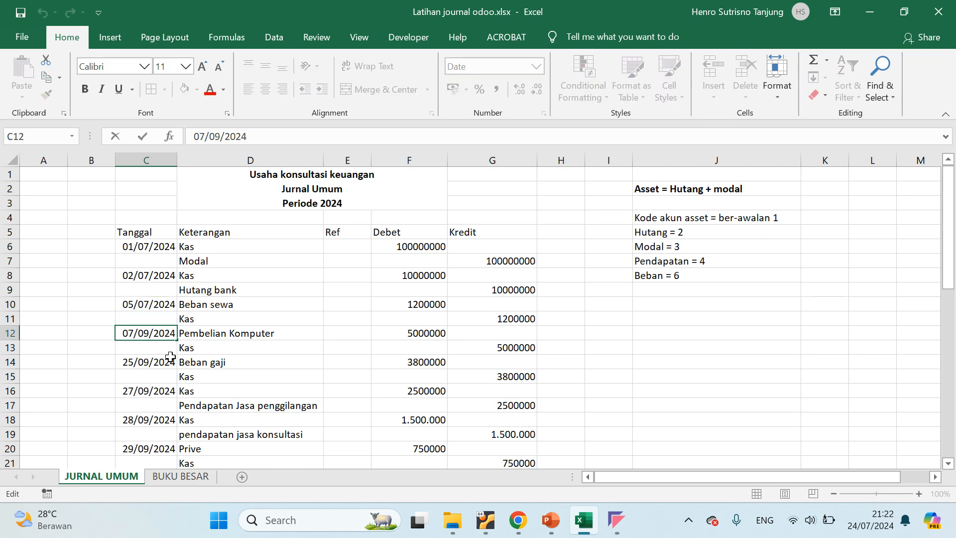
{"action": "key", "text": "BackSpace"}
{"action": "type", "text": "7"}
Set the Beban gaji date to 25/07/2024 and the Pendapatan Jasa penggilangan entry's date to 27/07/2024
{"action": "left_click", "coordinate": [150, 366]}
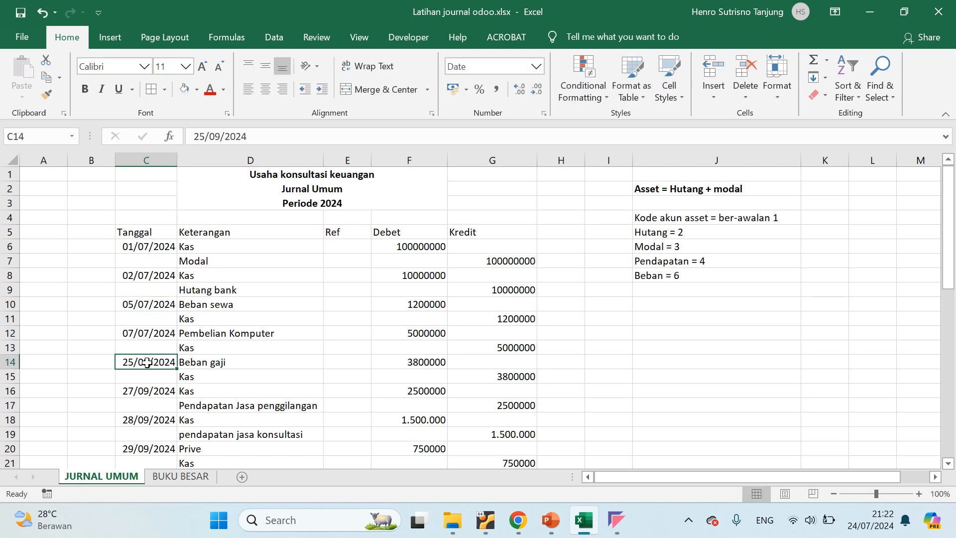
{"action": "double_click", "coordinate": [149, 365]}
{"action": "key", "text": "BackSpace"}
{"action": "type", "text": "7"}
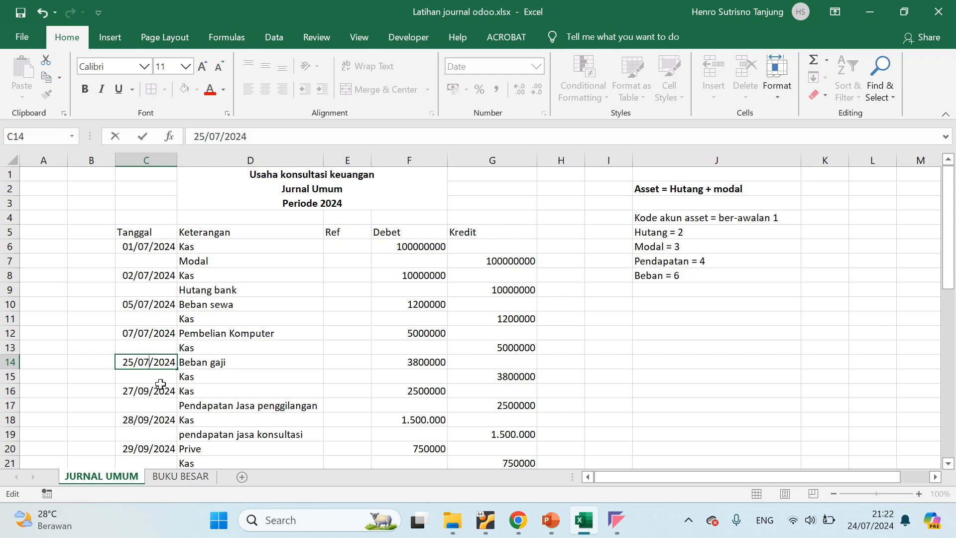
{"action": "left_click", "coordinate": [149, 391]}
{"action": "double_click", "coordinate": [148, 390]}
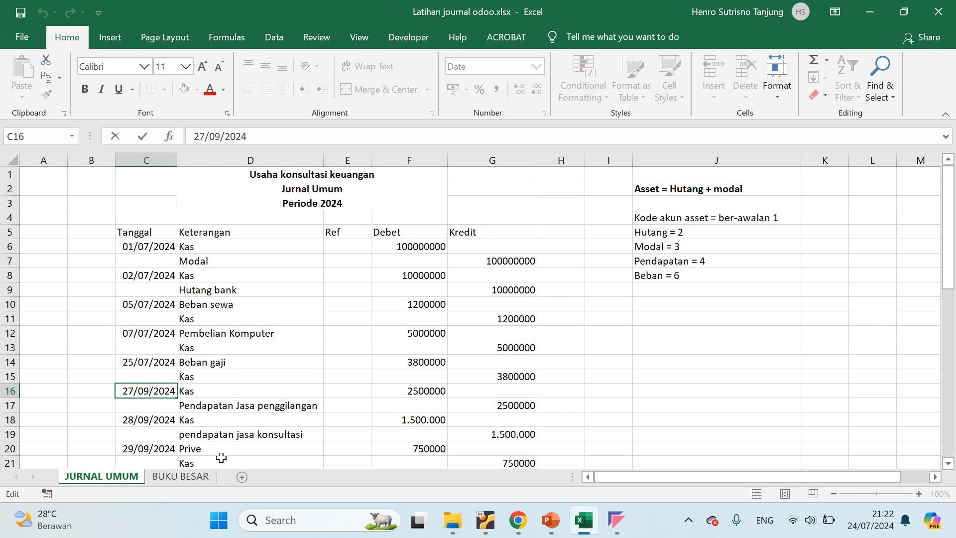
{"action": "key", "text": "BackSpace"}
{"action": "type", "text": "7"}
{"action": "left_click", "coordinate": [224, 349]}
Set the pendapatan jasa konsultasi entry's date to 28/07/2024 and the Prive entry's date to 29/07/2024
{"action": "scroll", "coordinate": [165, 362], "scroll_direction": "down", "scroll_amount": 2}
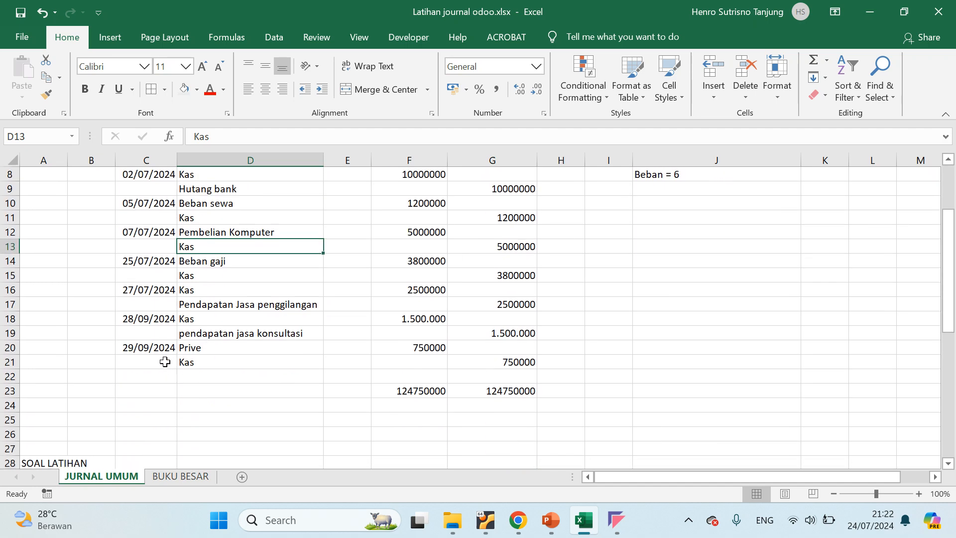
{"action": "left_click", "coordinate": [148, 319]}
{"action": "double_click", "coordinate": [149, 316]}
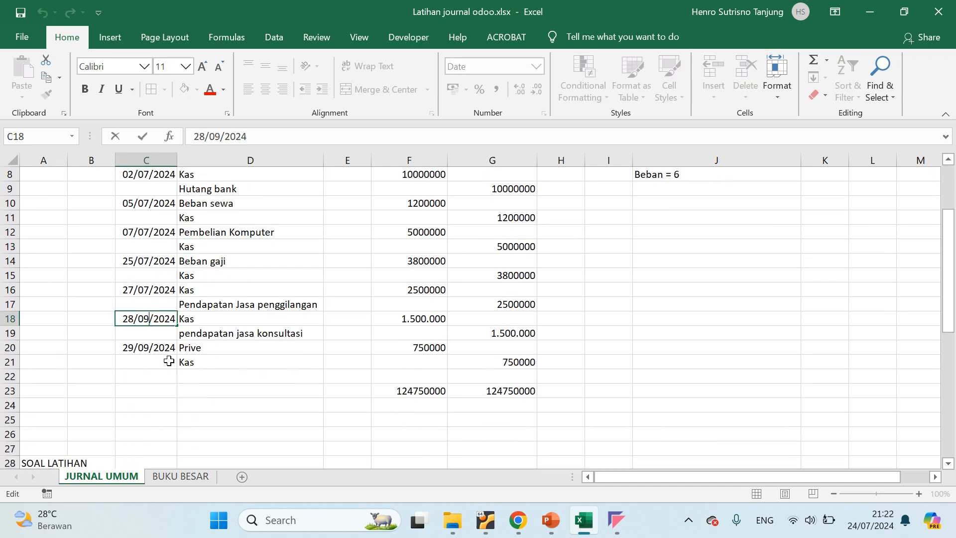
{"action": "key", "text": "BackSpace"}
{"action": "type", "text": "7"}
{"action": "left_click", "coordinate": [149, 348]}
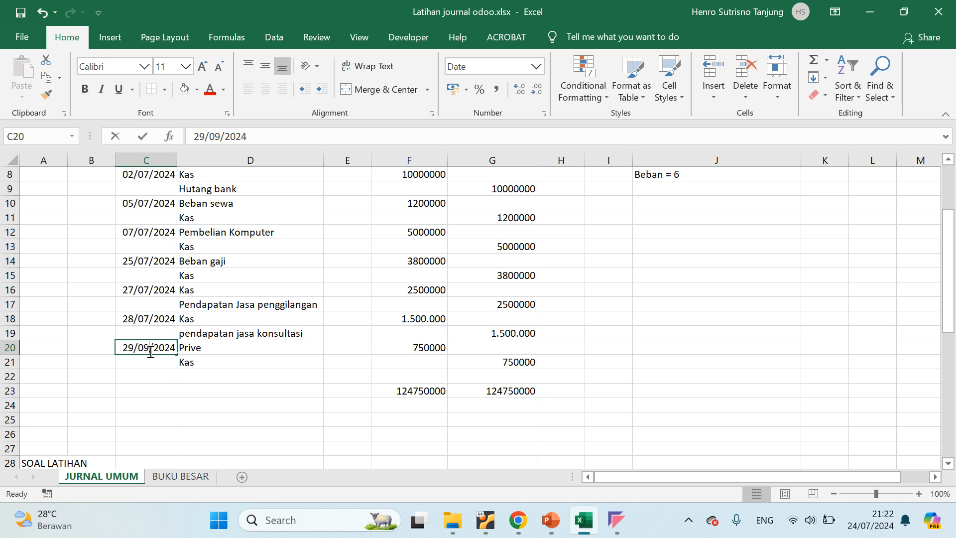
{"action": "double_click", "coordinate": [150, 351]}
{"action": "key", "text": "BackSpace"}
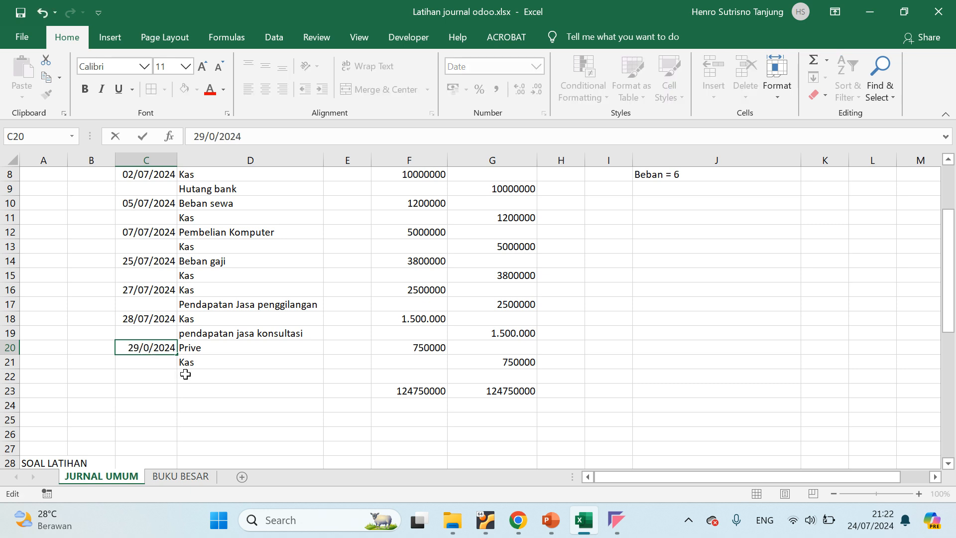
{"action": "type", "text": "7"}
{"action": "left_click", "coordinate": [236, 377]}
Review the first journal entry's date and Kas account, then check where it belongs in the BUKU BESAR Kas table
{"action": "scroll", "coordinate": [214, 277], "scroll_direction": "up", "scroll_amount": 3}
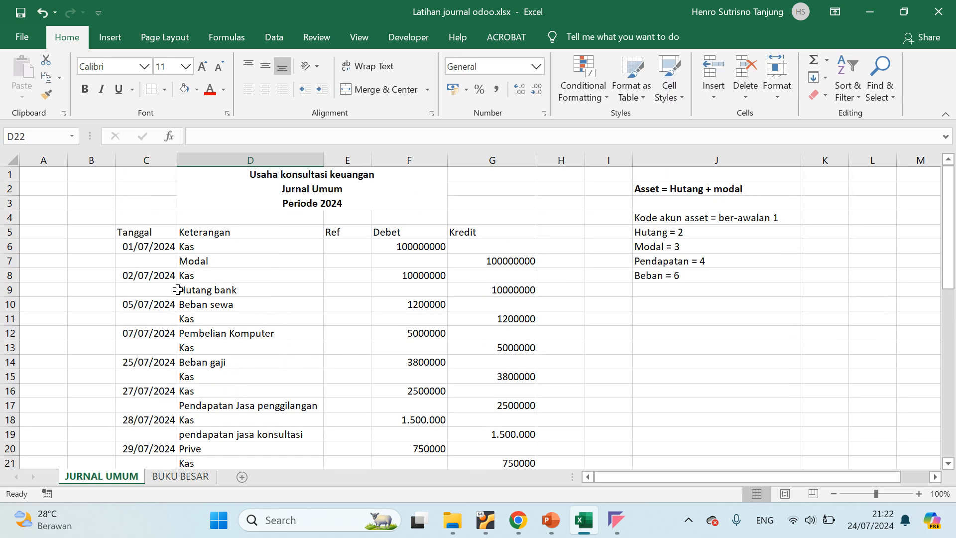
{"action": "left_click", "coordinate": [227, 249]}
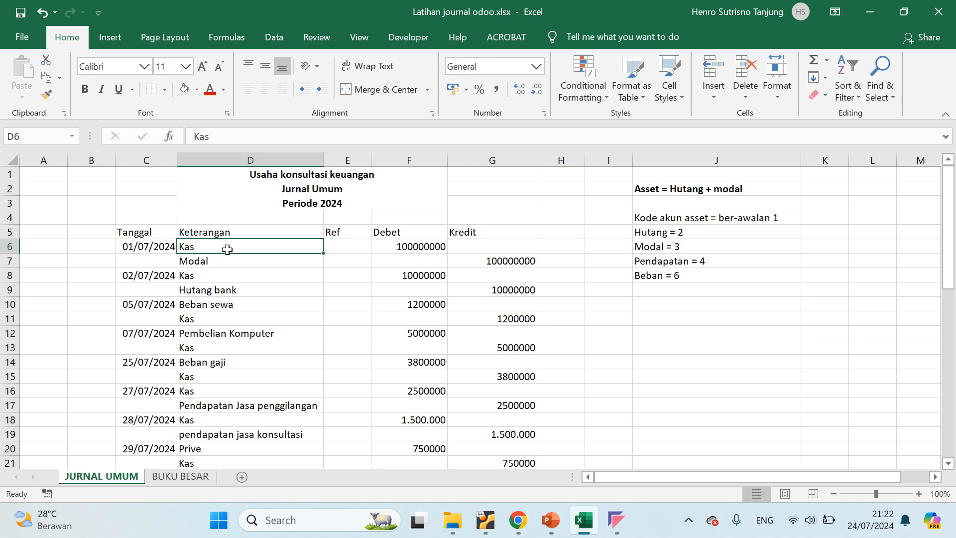
{"action": "left_click", "coordinate": [135, 248]}
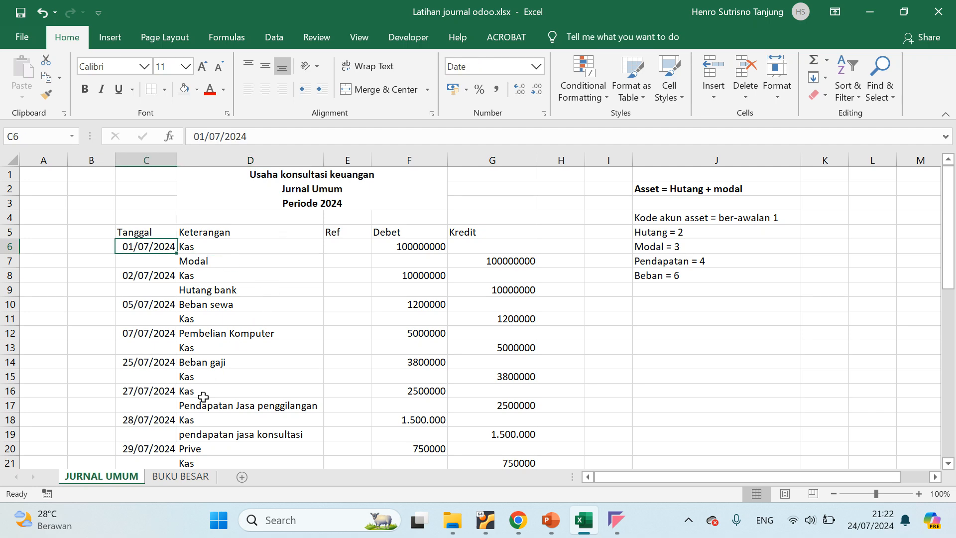
{"action": "left_click", "coordinate": [179, 477]}
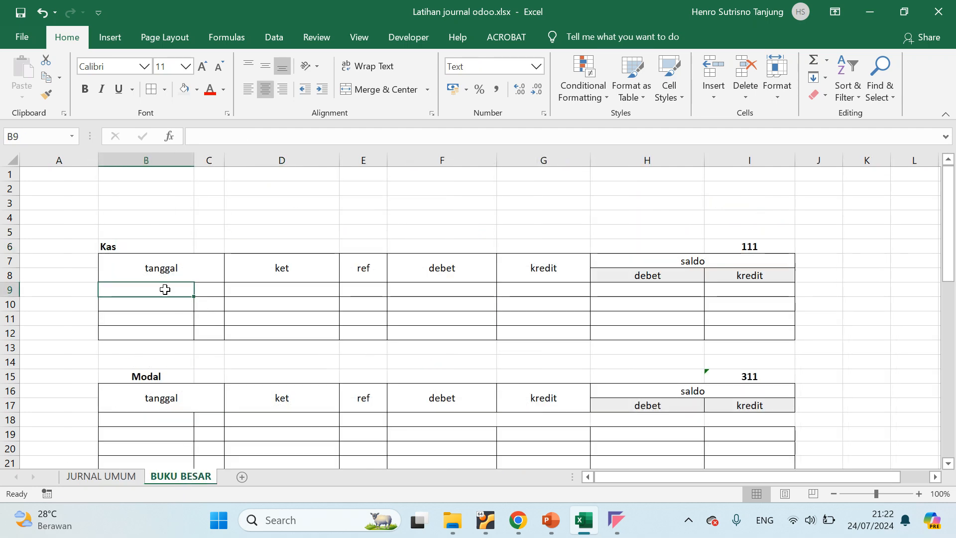
{"action": "key", "text": "alt+Tab"}
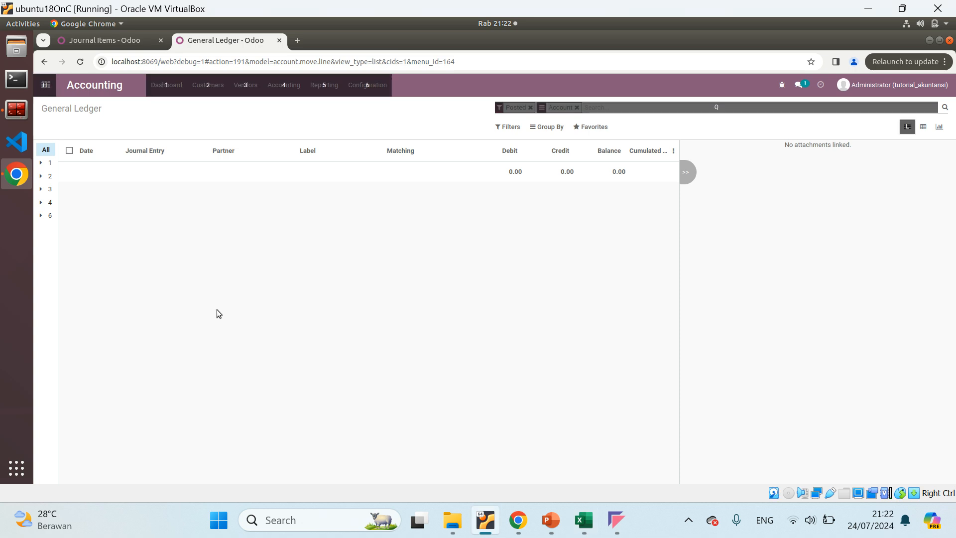
{"action": "key", "text": "alt+Tab"}
{"action": "left_click", "coordinate": [582, 519]}
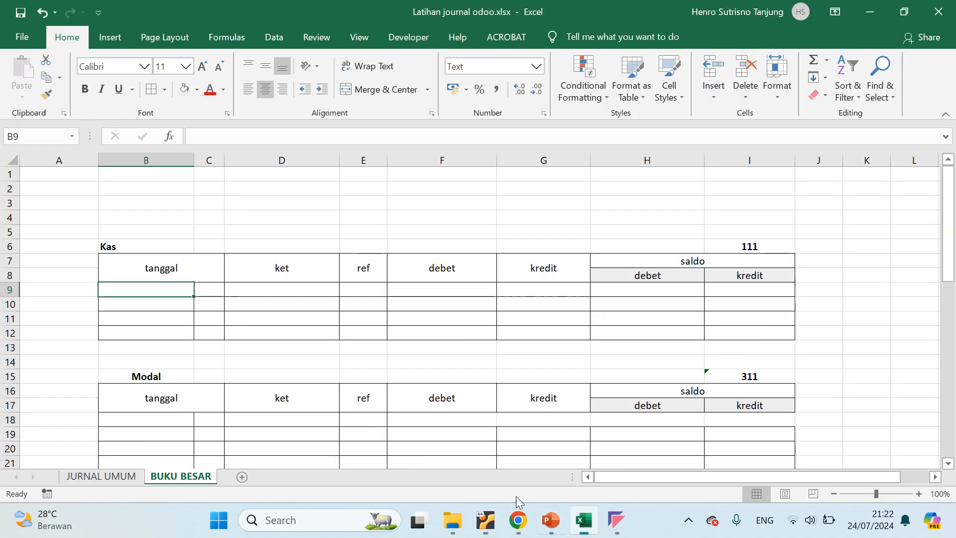
Copy the month and year 07/2024 from the first JURNAL UMUM date into cell B9 of the Kas ledger table
{"action": "left_click", "coordinate": [105, 477]}
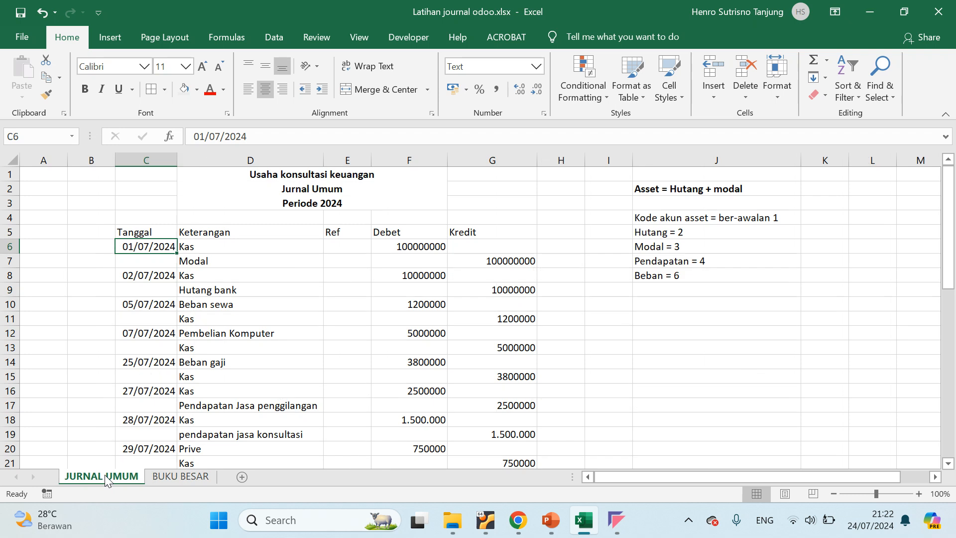
{"action": "double_click", "coordinate": [148, 247]}
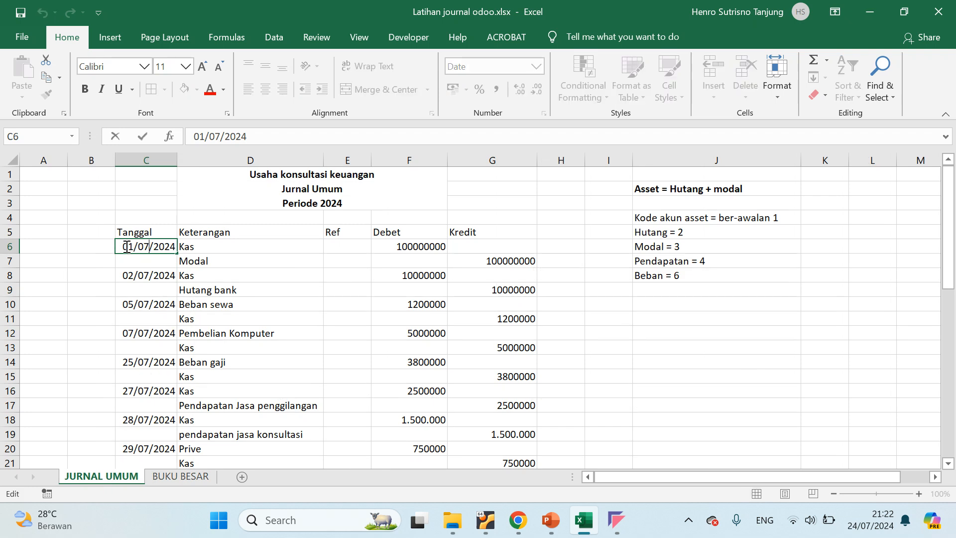
{"action": "left_click_drag", "start_coordinate": [141, 245], "coordinate": [178, 244]}
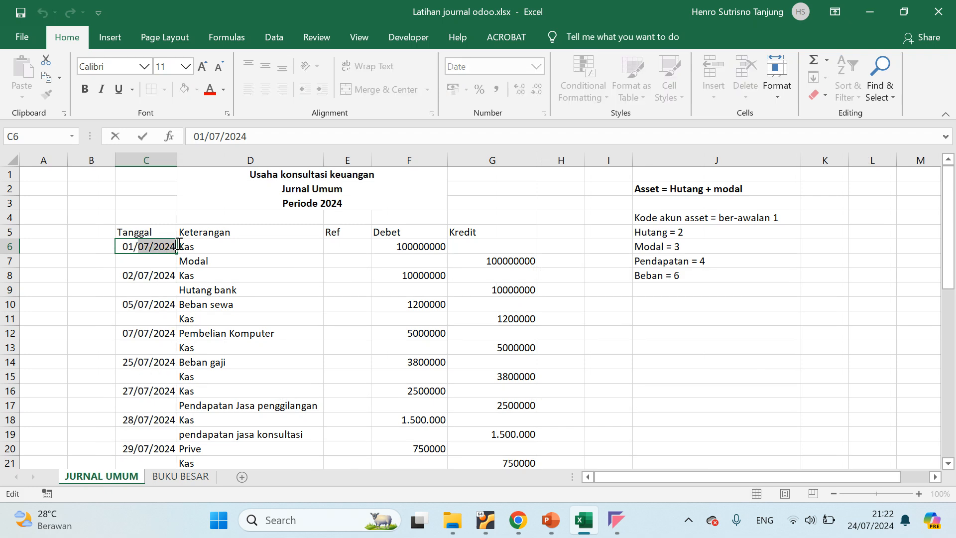
{"action": "key", "text": "ctrl+c"}
{"action": "left_click", "coordinate": [173, 475]}
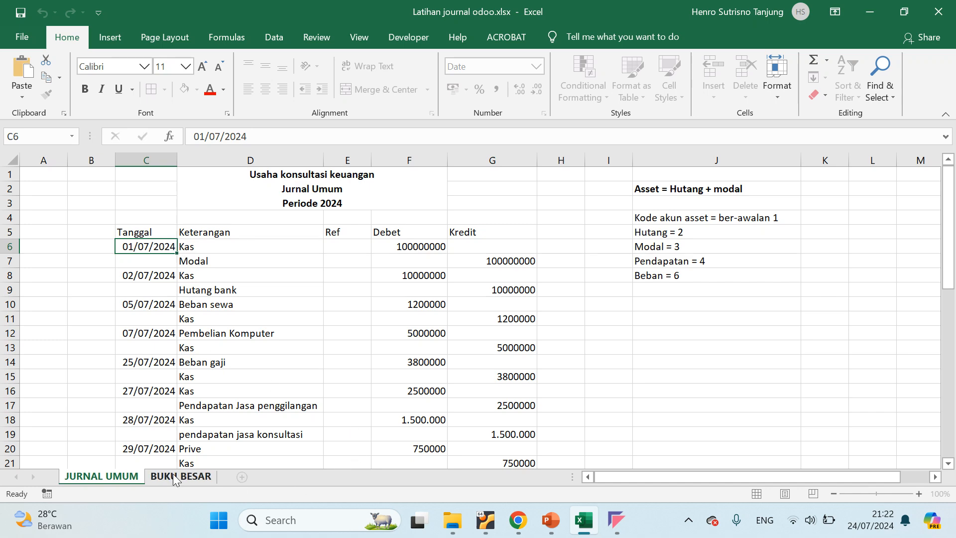
{"action": "double_click", "coordinate": [123, 290]}
{"action": "key", "text": "ctrl+v"}
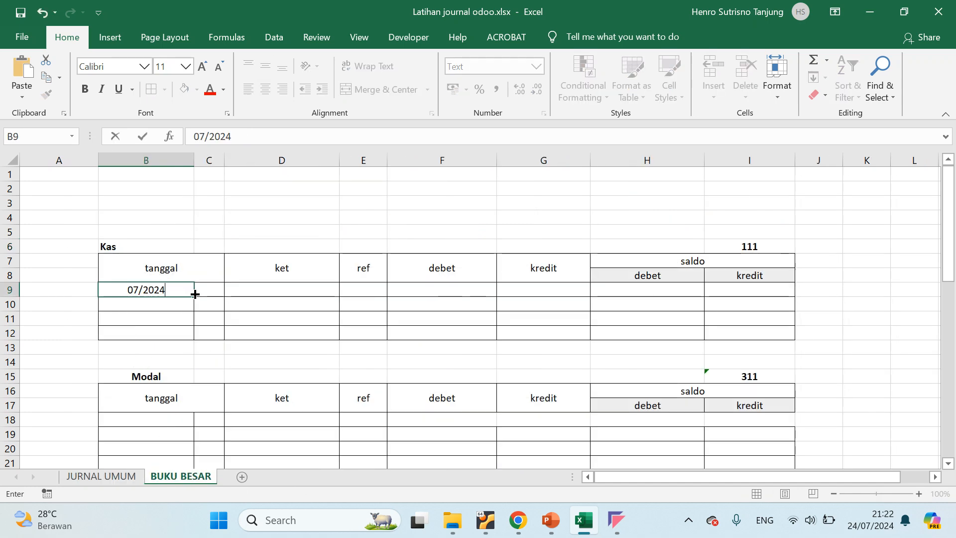
Enter 1 as the day in cell C9 of the Kas table and move on to its ket cell
{"action": "left_click", "coordinate": [200, 290]}
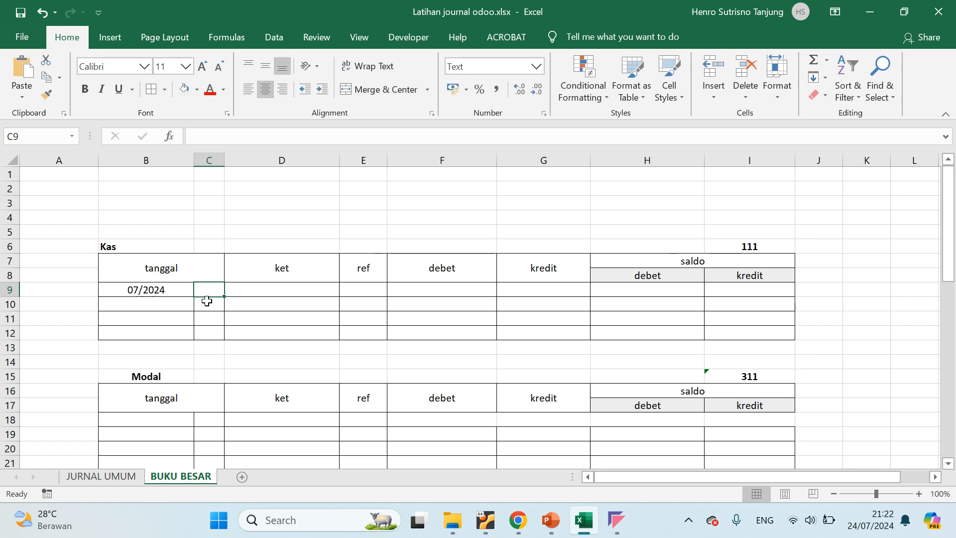
{"action": "left_click", "coordinate": [206, 289]}
{"action": "type", "text": "1"}
{"action": "key", "text": "Return"}
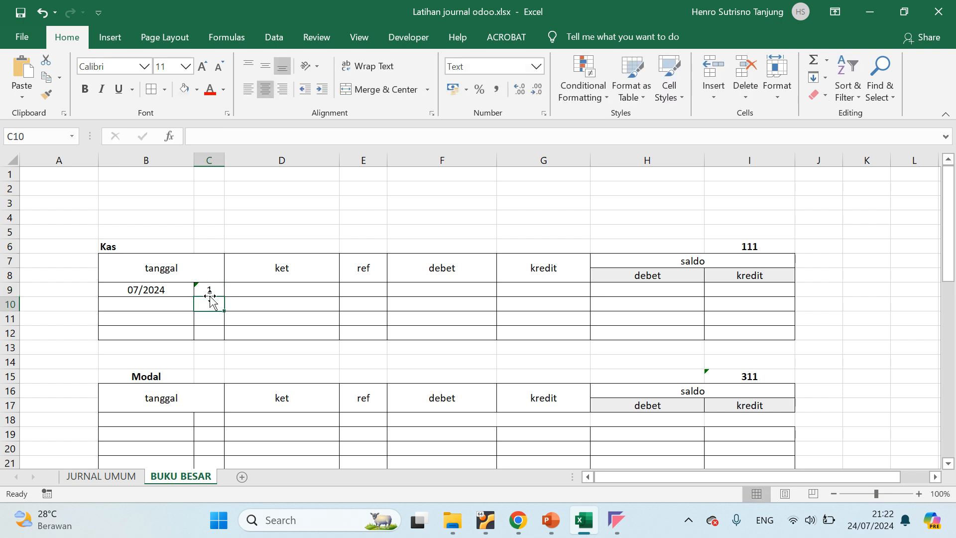
{"action": "left_click", "coordinate": [256, 285]}
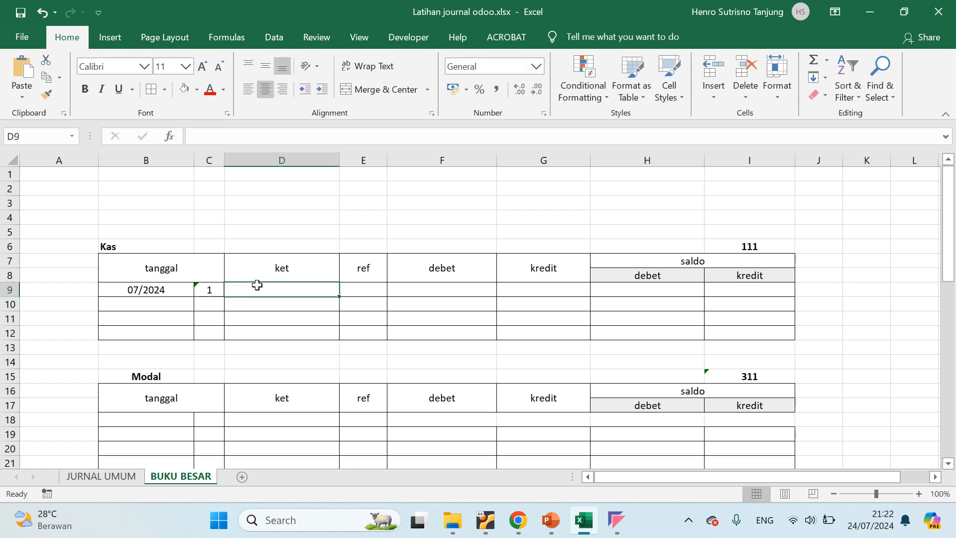
Review the first JURNAL UMUM entry and transaction 1 in the SOAL LATIHAN text for the description needed in the Kas table's ket cell
{"action": "left_click", "coordinate": [104, 477]}
{"action": "left_click", "coordinate": [220, 248]}
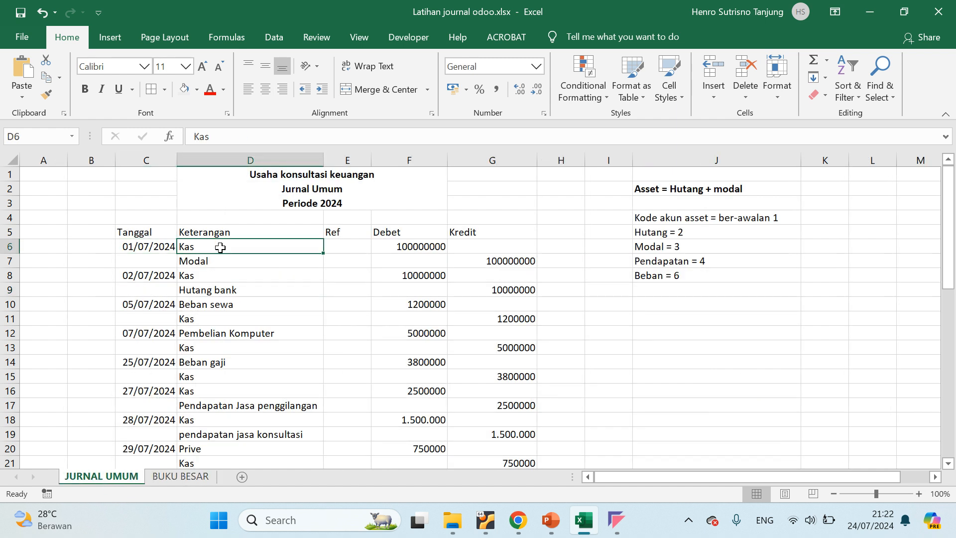
{"action": "left_click", "coordinate": [229, 263]}
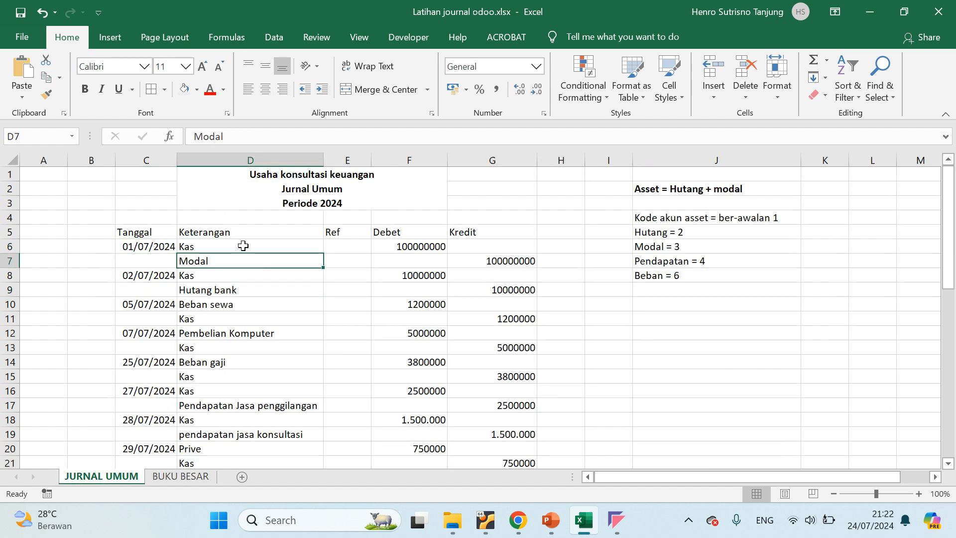
{"action": "left_click", "coordinate": [246, 246]}
{"action": "left_click", "coordinate": [179, 477]}
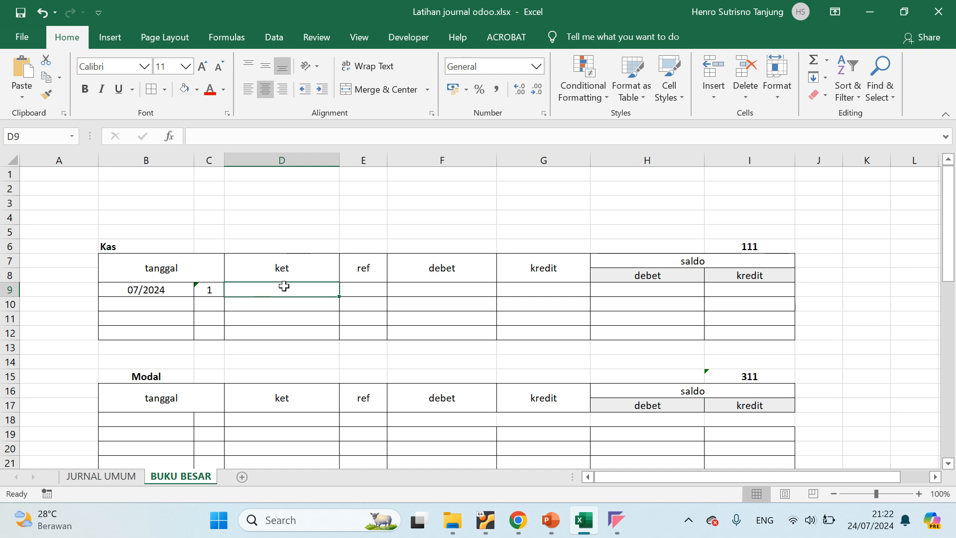
{"action": "left_click", "coordinate": [281, 270]}
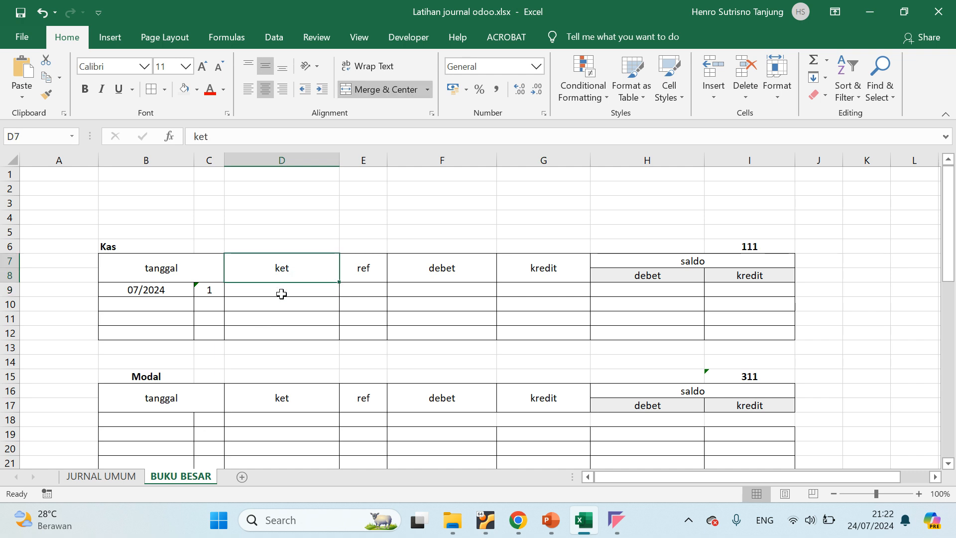
{"action": "left_click", "coordinate": [100, 476]}
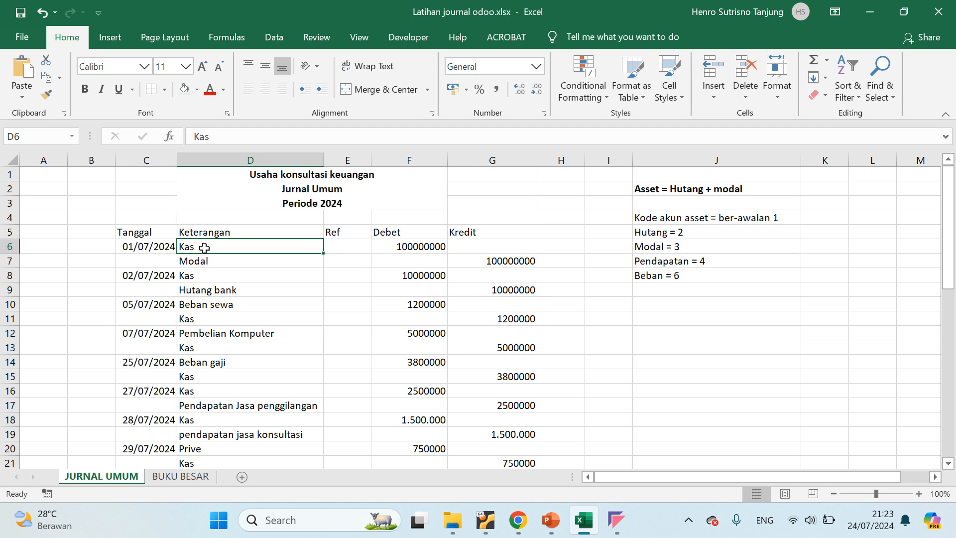
{"action": "scroll", "coordinate": [124, 393], "scroll_direction": "down", "scroll_amount": 5}
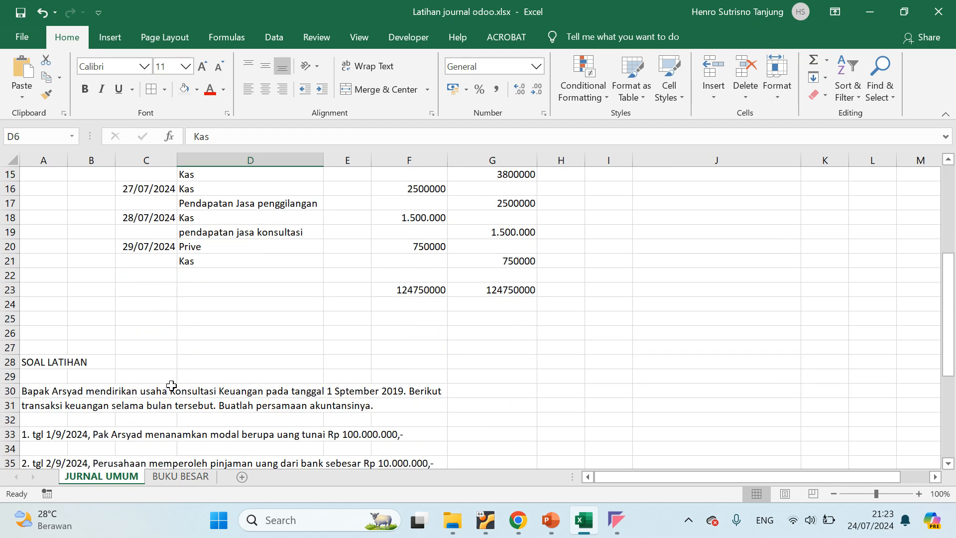
{"action": "left_click", "coordinate": [123, 393]}
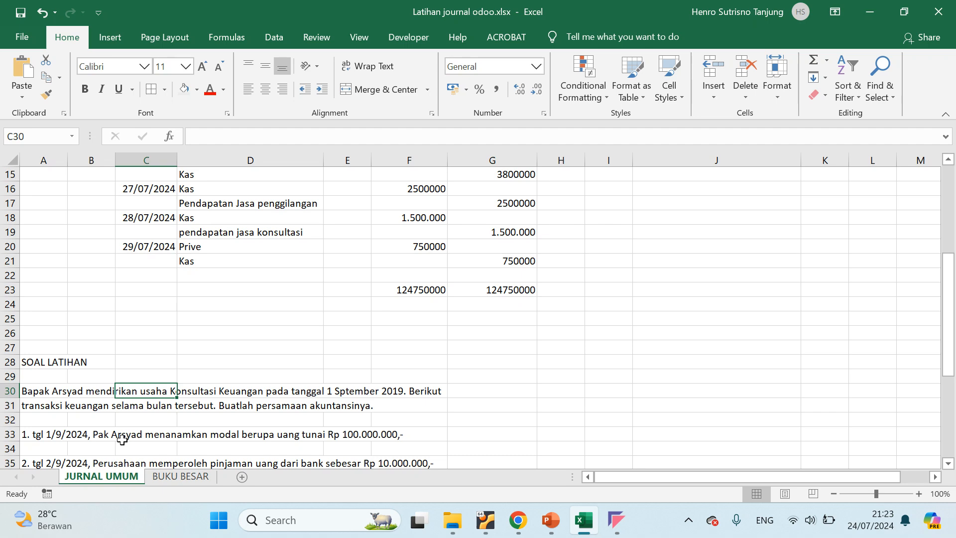
{"action": "left_click", "coordinate": [122, 437]}
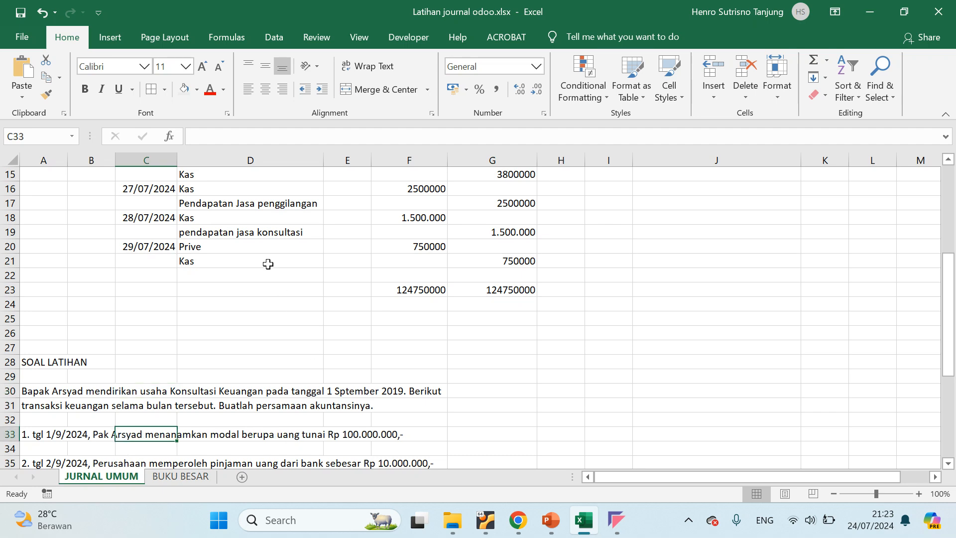
{"action": "scroll", "coordinate": [267, 264], "scroll_direction": "up", "scroll_amount": 5}
{"action": "left_click", "coordinate": [230, 233]}
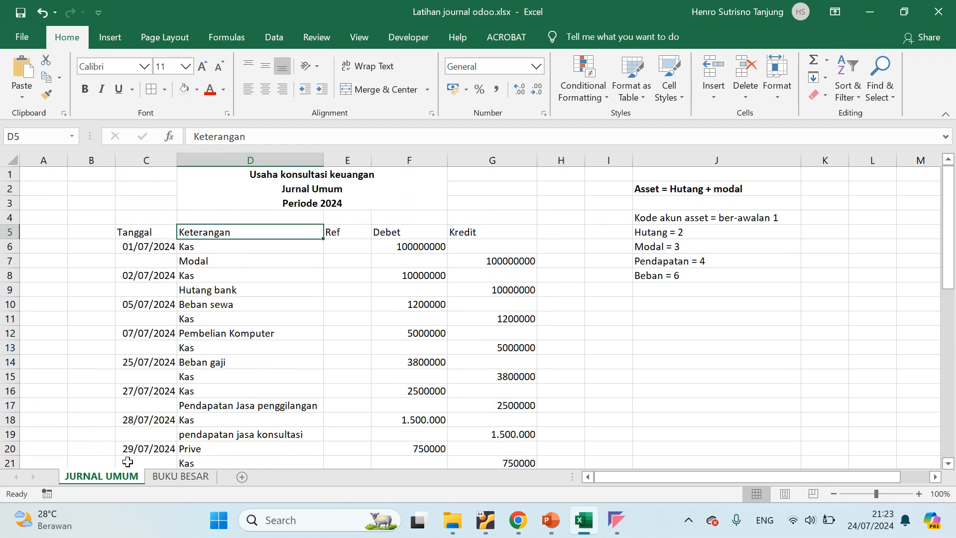
{"action": "left_click", "coordinate": [171, 477]}
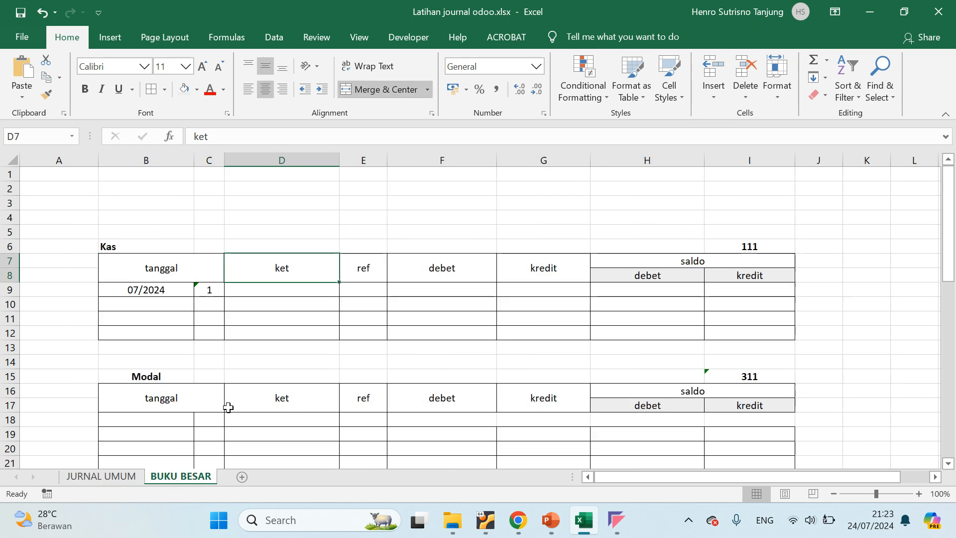
Enter "Setoran modal awal" as the description in ket cell D9 of the Kas table and move on to the debet cell
{"action": "left_click", "coordinate": [256, 290]}
{"action": "type", "text": "Setor"}
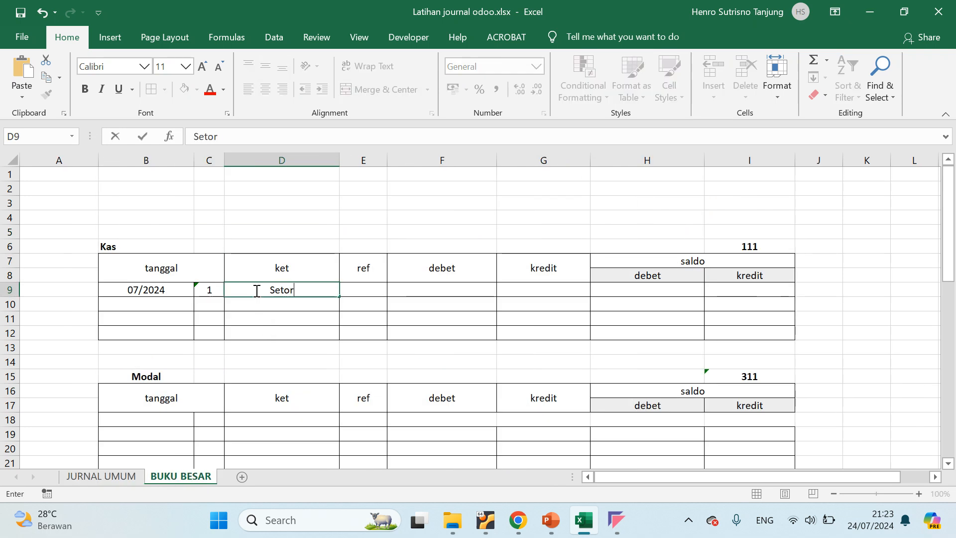
{"action": "type", "text": "an modal"}
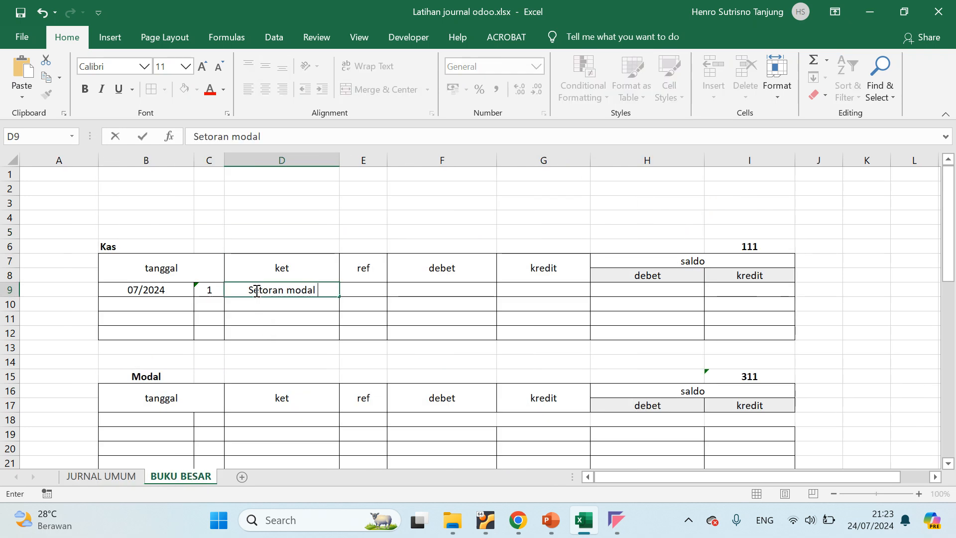
{"action": "type", "text": " awal"}
{"action": "key", "text": "Tab"}
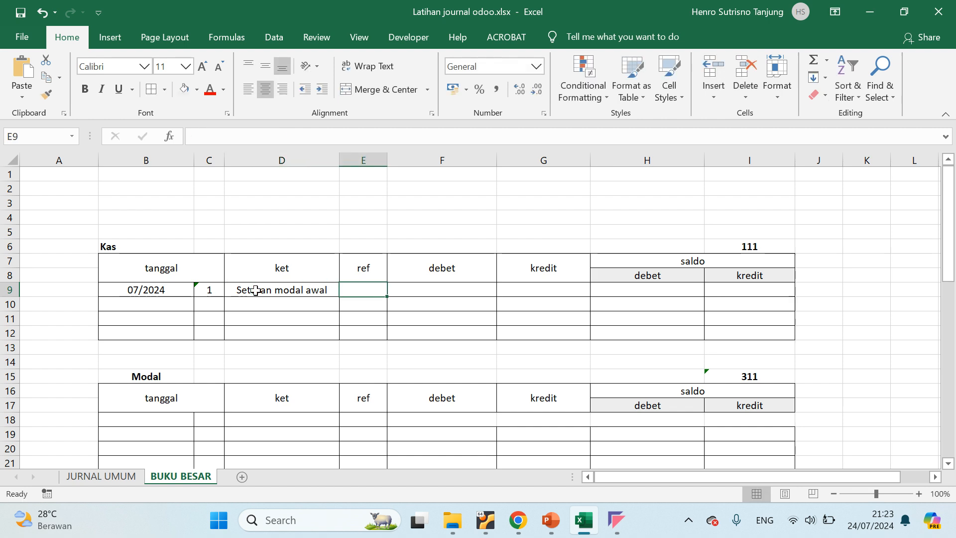
{"action": "key", "text": "Tab"}
{"action": "key", "text": "alt+Tab"}
{"action": "key", "text": "alt+Tab"}
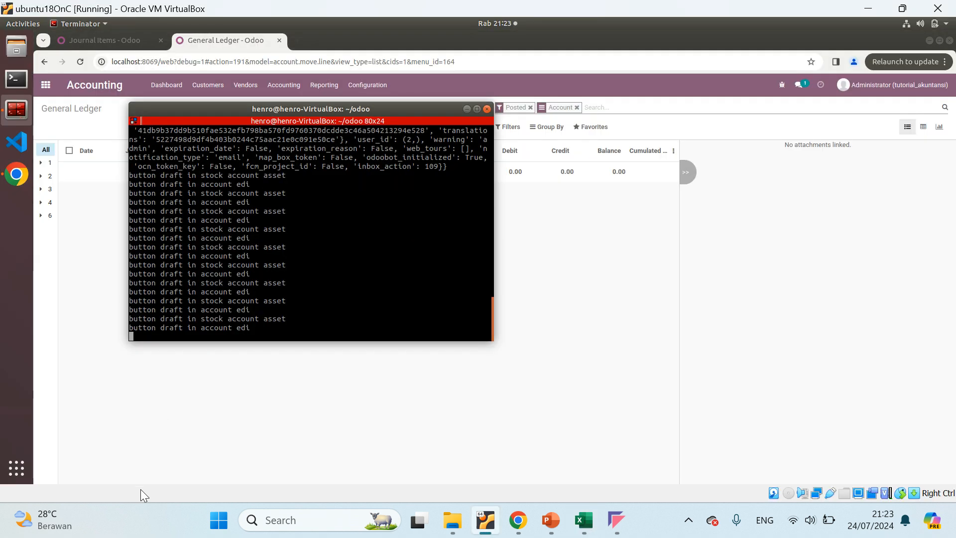
{"action": "key", "text": "alt+Tab"}
{"action": "left_click", "coordinate": [581, 518]}
Copy the first Kas debit of 100000000 from JURNAL UMUM into debet cell F9 of the Kas table and enter - as its kredit
{"action": "left_click", "coordinate": [101, 475]}
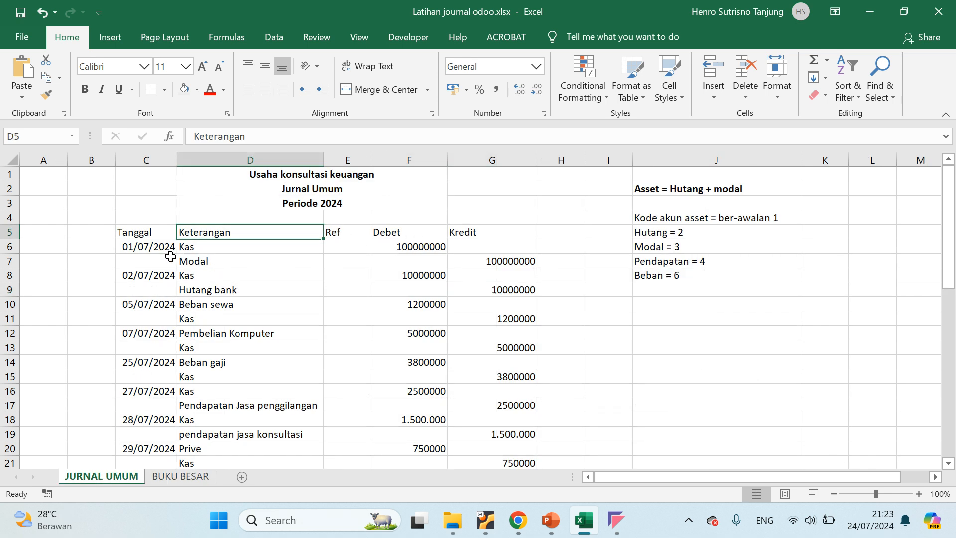
{"action": "left_click", "coordinate": [221, 247]}
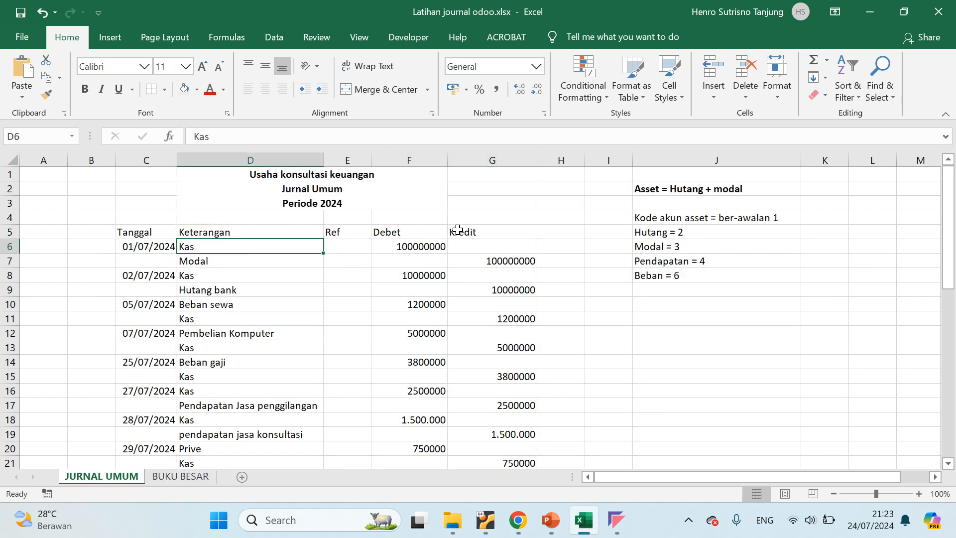
{"action": "double_click", "coordinate": [420, 249]}
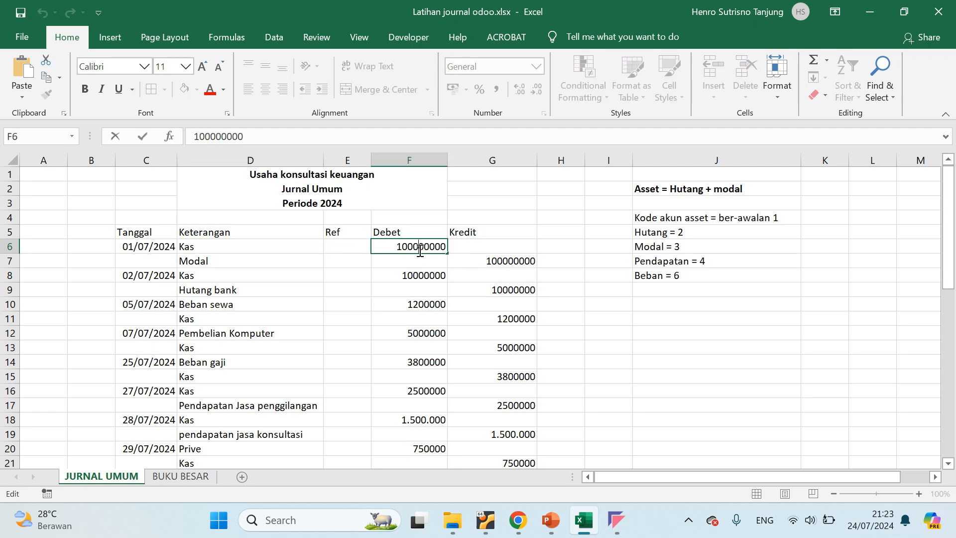
{"action": "double_click", "coordinate": [419, 250]}
{"action": "key", "text": "ctrl+c"}
{"action": "left_click", "coordinate": [179, 478]}
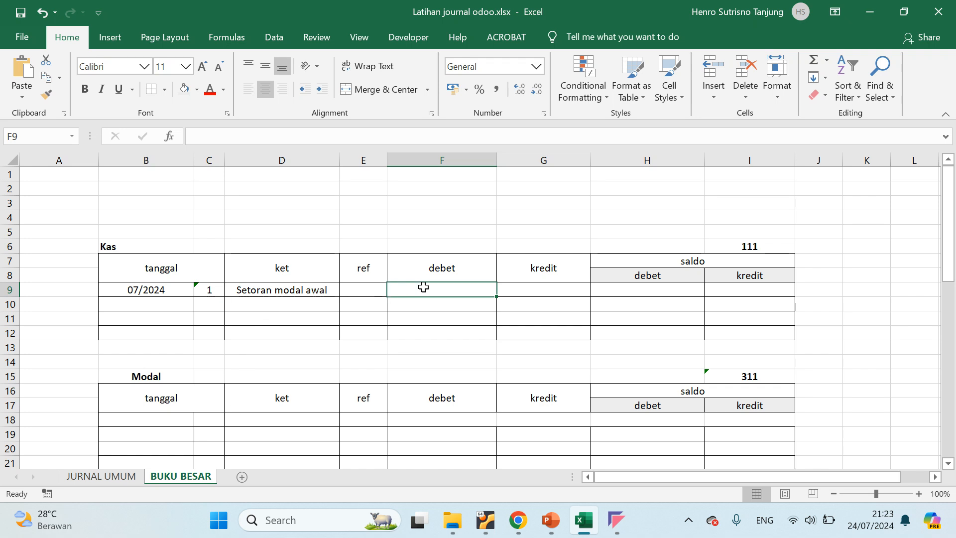
{"action": "key", "text": "ctrl+v"}
{"action": "left_click", "coordinate": [530, 288]}
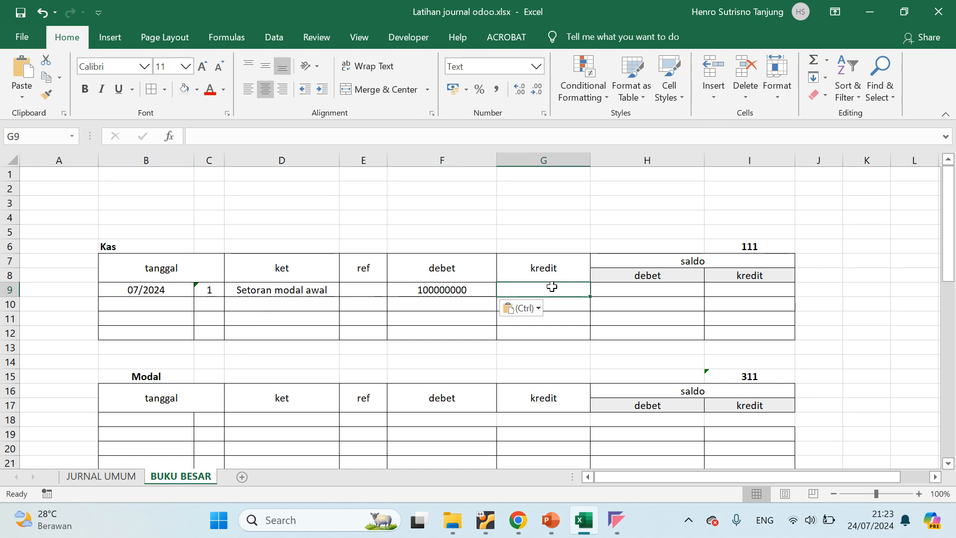
{"action": "type", "text": "-"}
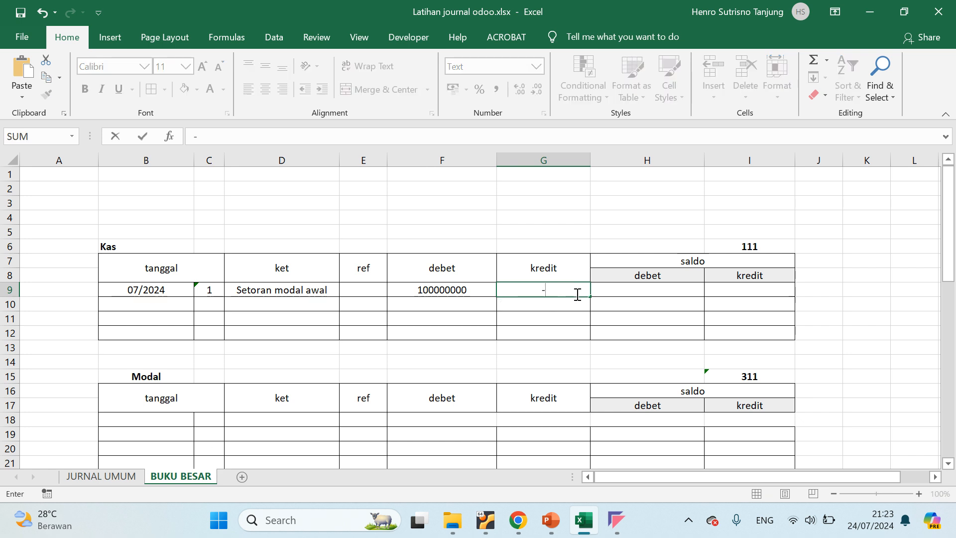
{"action": "key", "text": "Return"}
Copy the 100000000 debit into the saldo debet cell H9 of the Kas table and enter - in the saldo kredit cell I9
{"action": "left_click", "coordinate": [652, 290]}
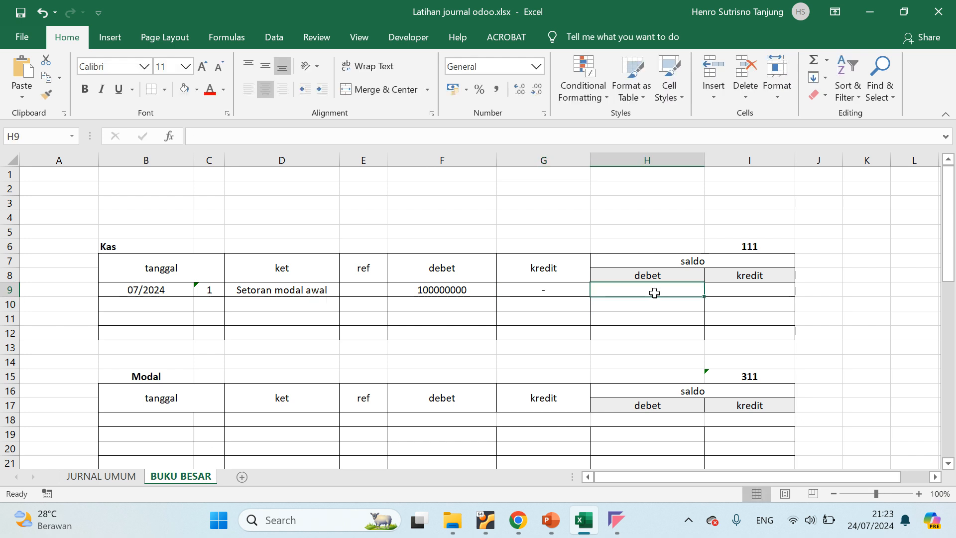
{"action": "left_click", "coordinate": [435, 294]}
{"action": "double_click", "coordinate": [435, 293]}
{"action": "double_click", "coordinate": [435, 293]}
{"action": "key", "text": "ctrl+c"}
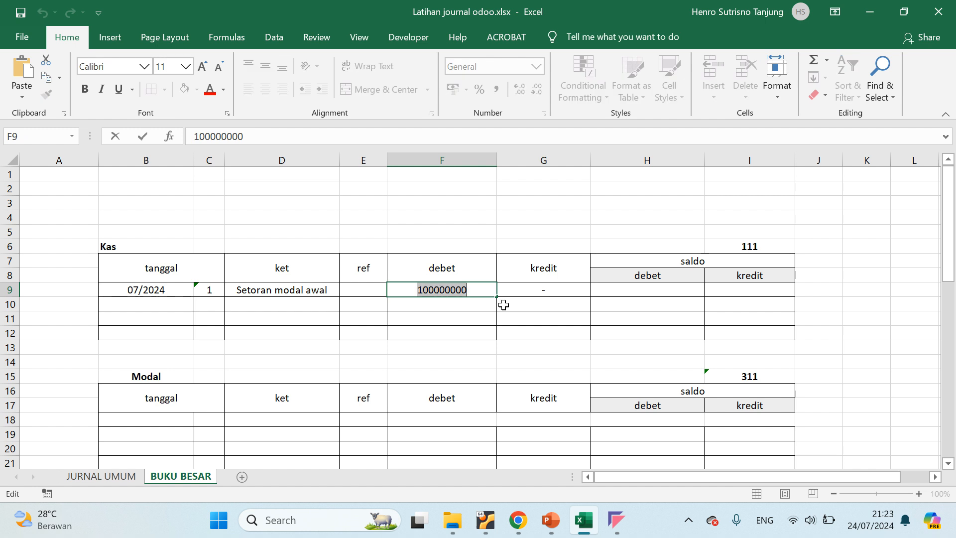
{"action": "left_click", "coordinate": [645, 293]}
{"action": "key", "text": "ctrl+v"}
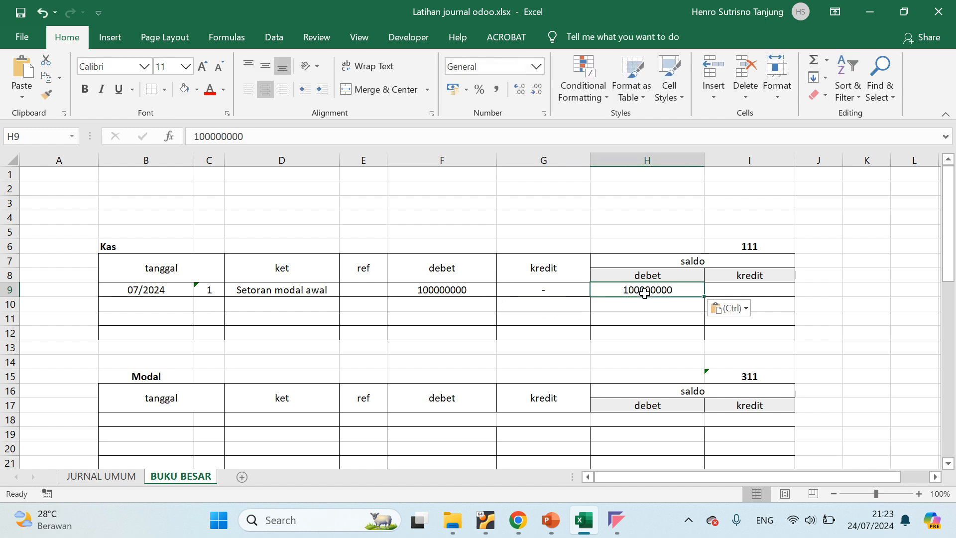
{"action": "left_click", "coordinate": [764, 286]}
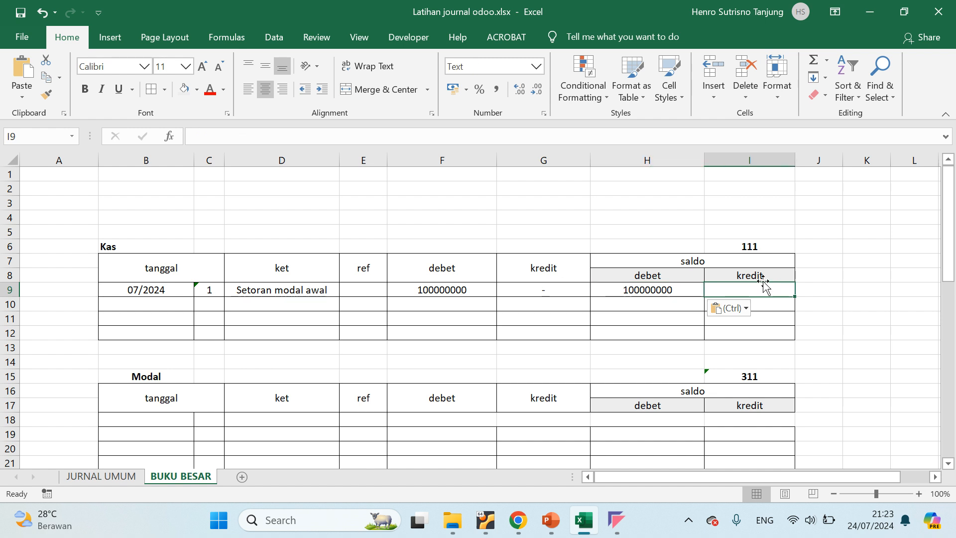
{"action": "type", "text": "-"}
{"action": "left_click", "coordinate": [768, 304]}
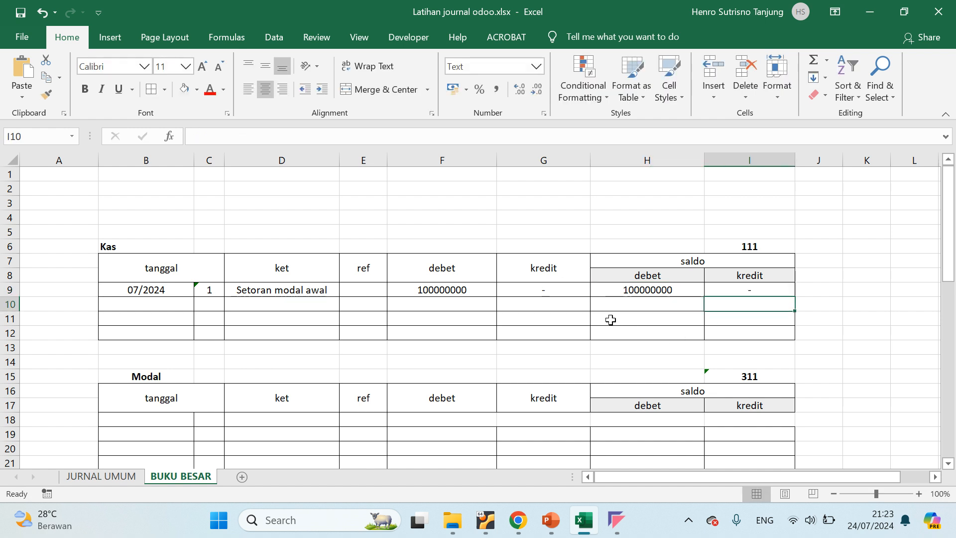
Check the first JURNAL UMUM entry's date, accounts and debit amount against the row posted in the Kas table
{"action": "left_click", "coordinate": [641, 304]}
{"action": "left_click", "coordinate": [240, 305]}
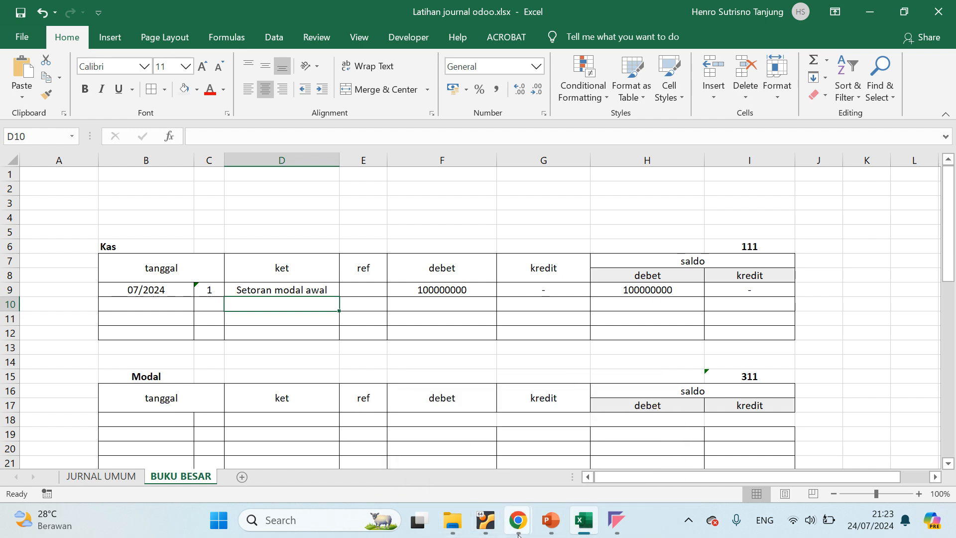
{"action": "left_click", "coordinate": [110, 477]}
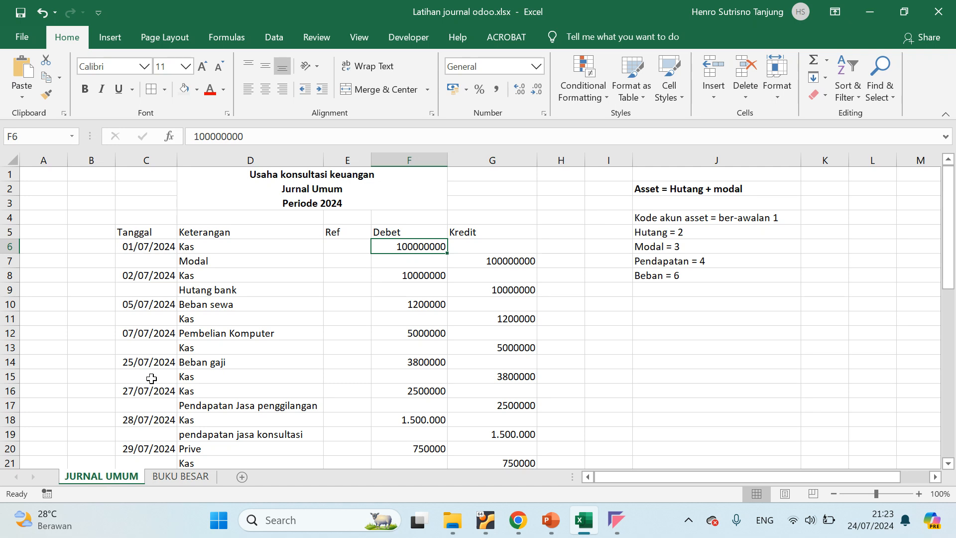
{"action": "left_click", "coordinate": [212, 260]}
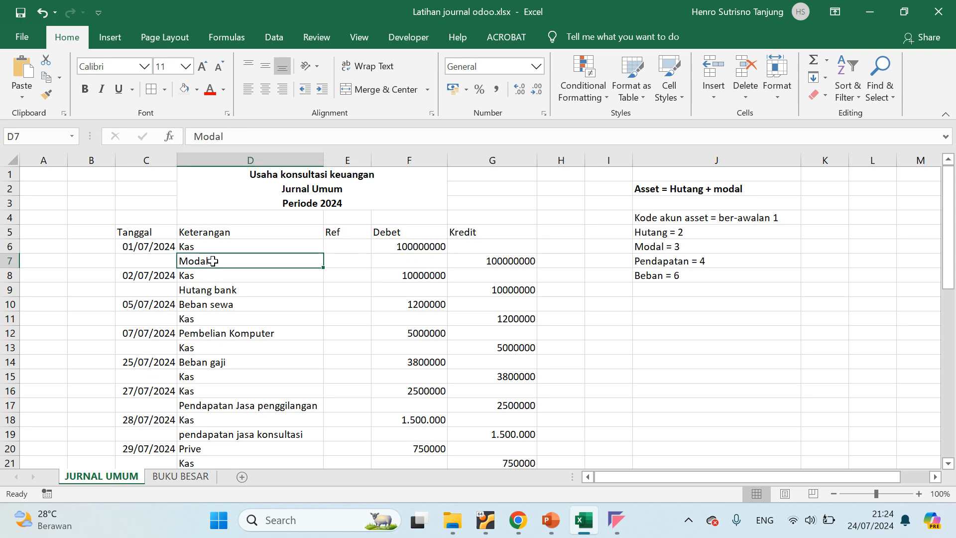
{"action": "left_click", "coordinate": [225, 247]}
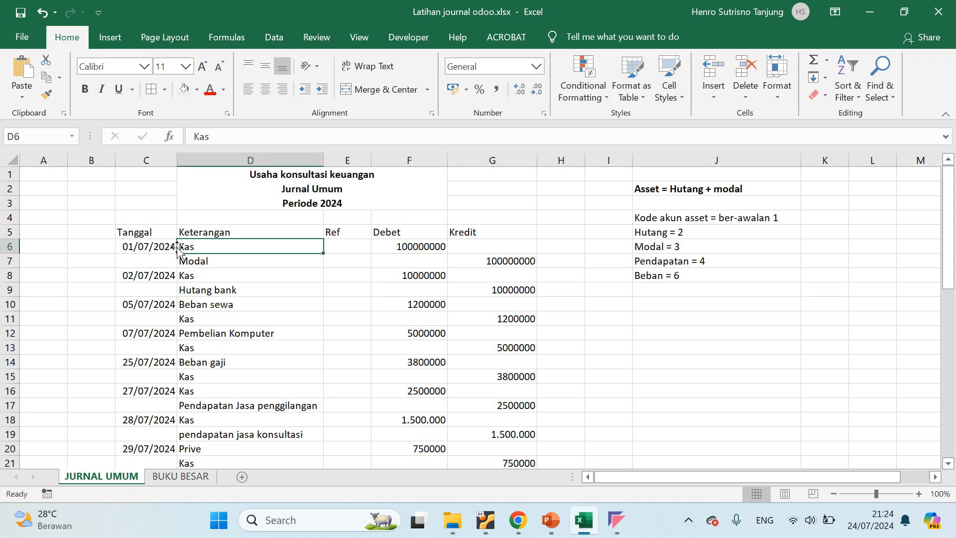
{"action": "left_click", "coordinate": [122, 248]}
{"action": "left_click", "coordinate": [10, 246]}
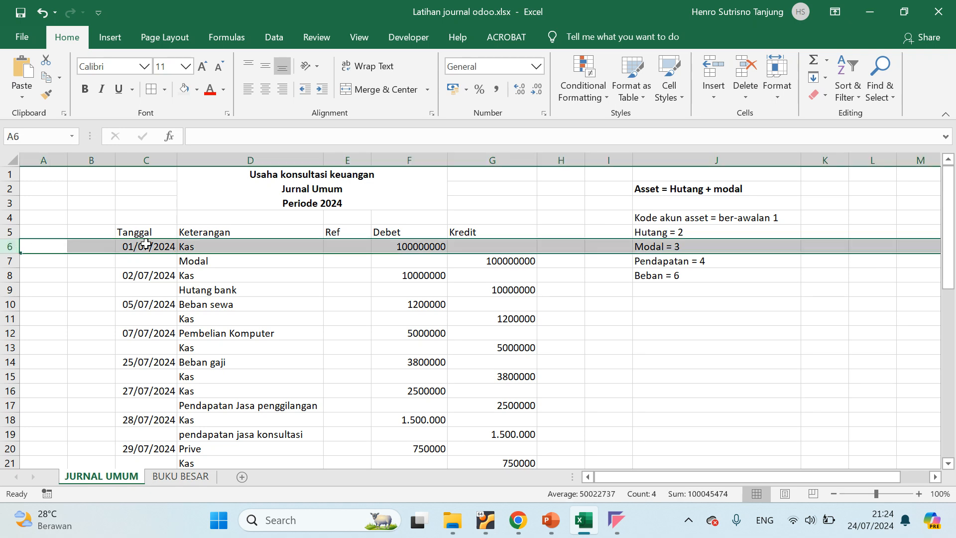
{"action": "left_click", "coordinate": [147, 246]}
{"action": "left_click", "coordinate": [429, 244]}
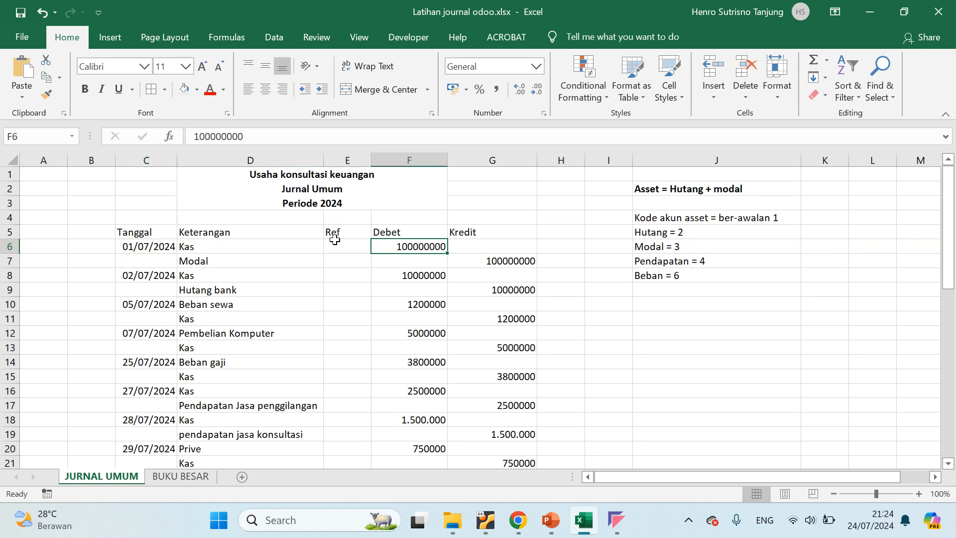
{"action": "left_click", "coordinate": [189, 478]}
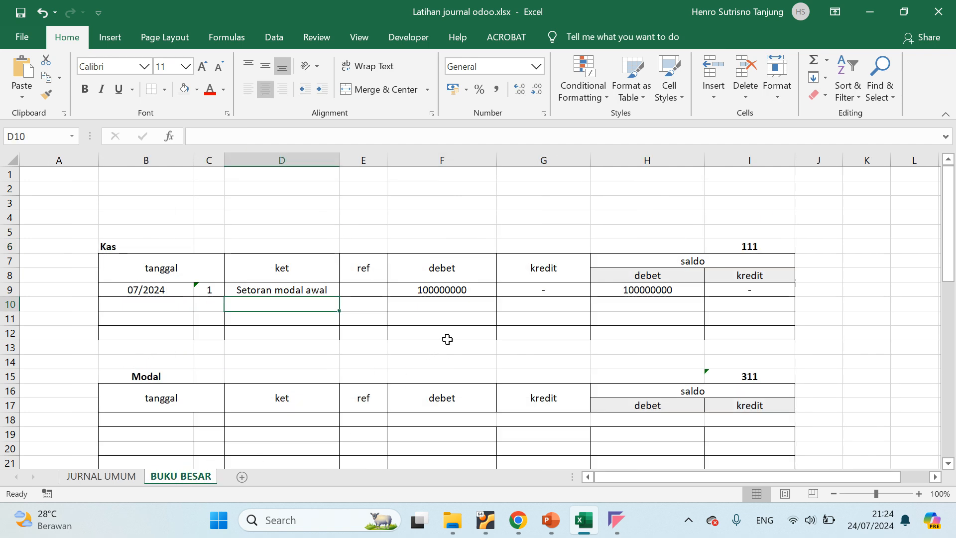
Enter the Kas ledger's account code 111 as the Ref of the first Kas line in JURNAL UMUM cell E6
{"action": "left_click", "coordinate": [118, 475]}
{"action": "left_click", "coordinate": [338, 244]}
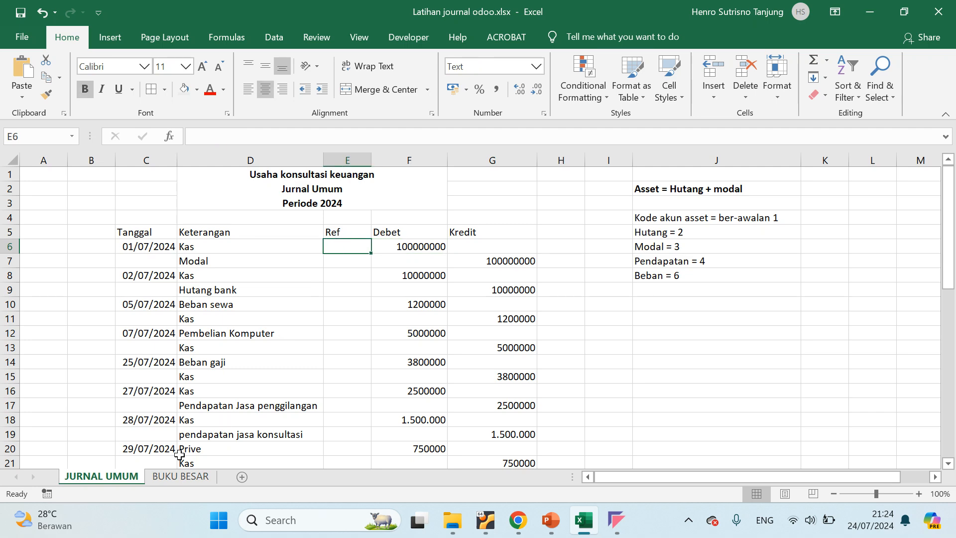
{"action": "left_click", "coordinate": [172, 475]}
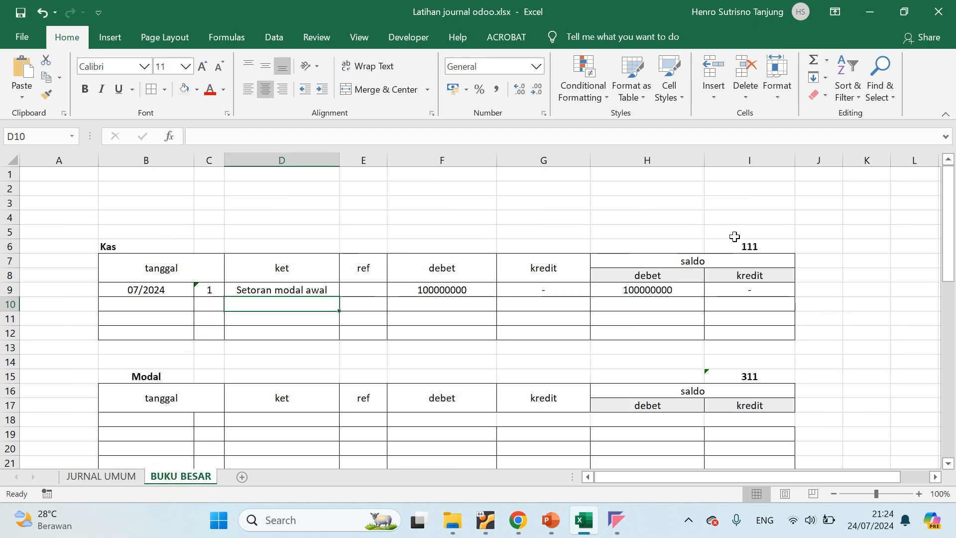
{"action": "left_click", "coordinate": [749, 246]}
{"action": "double_click", "coordinate": [751, 246]}
{"action": "double_click", "coordinate": [752, 246]}
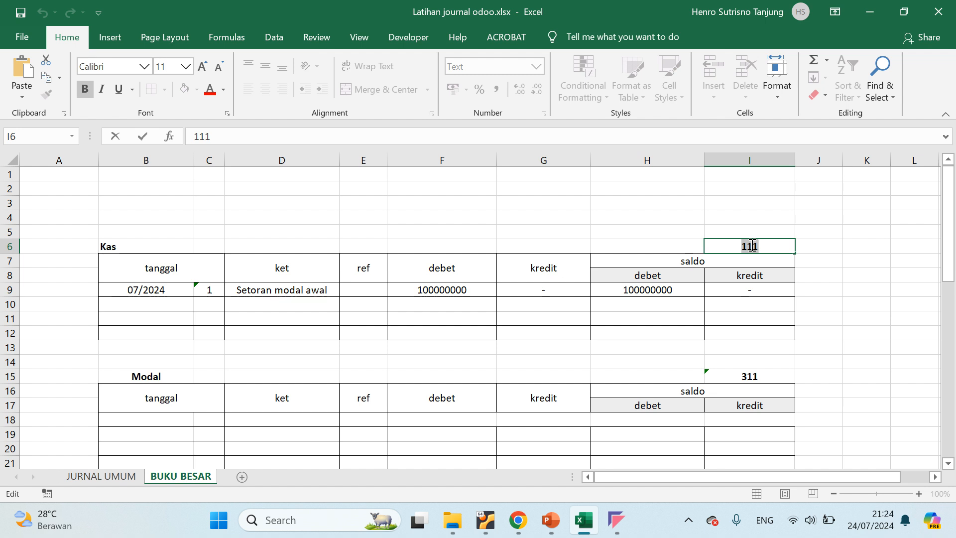
{"action": "left_click", "coordinate": [109, 476]}
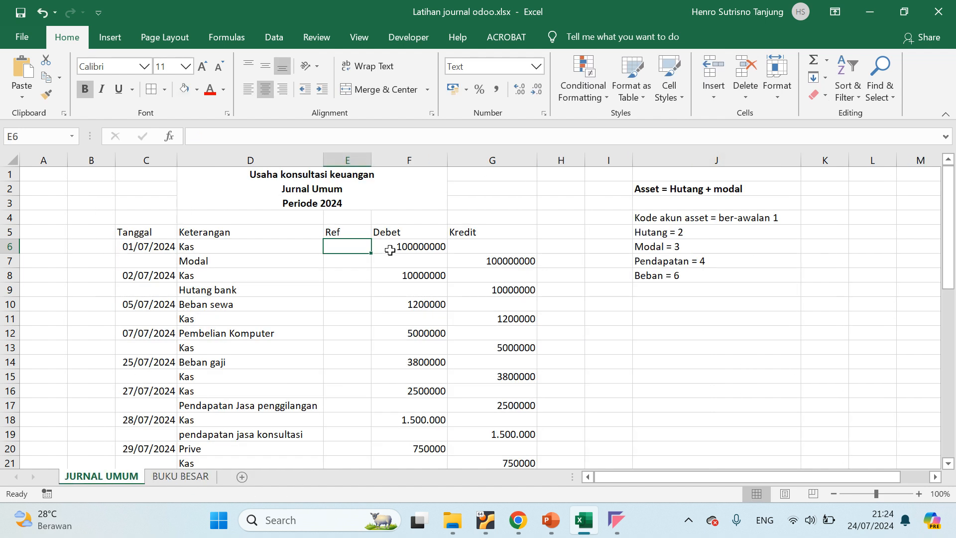
{"action": "type", "text": "111"}
{"action": "left_click", "coordinate": [365, 276]}
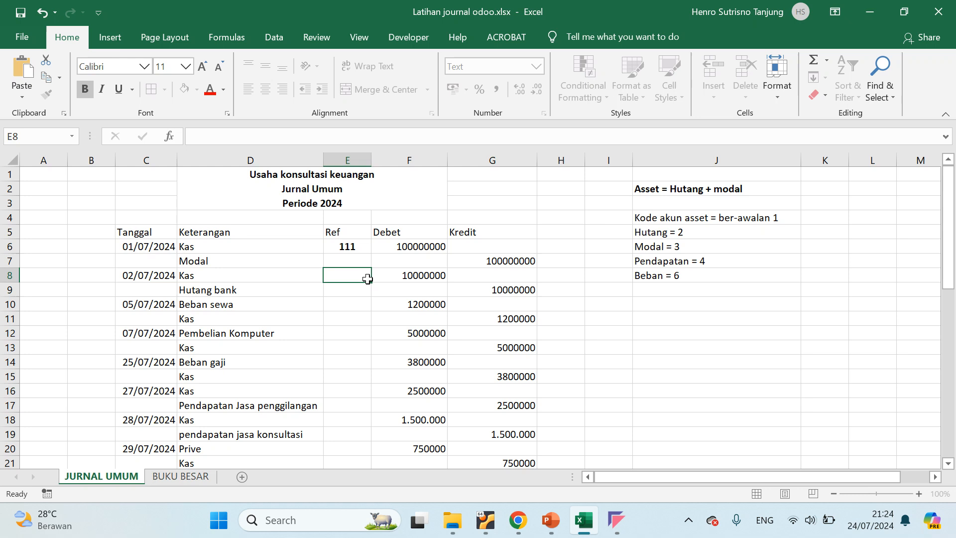
{"action": "left_click", "coordinate": [345, 252]}
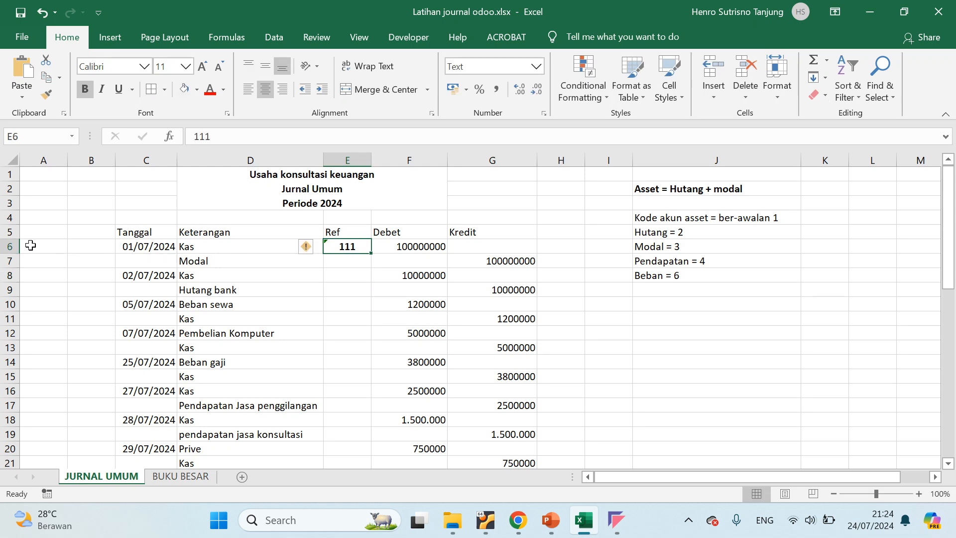
{"action": "left_click", "coordinate": [6, 247]}
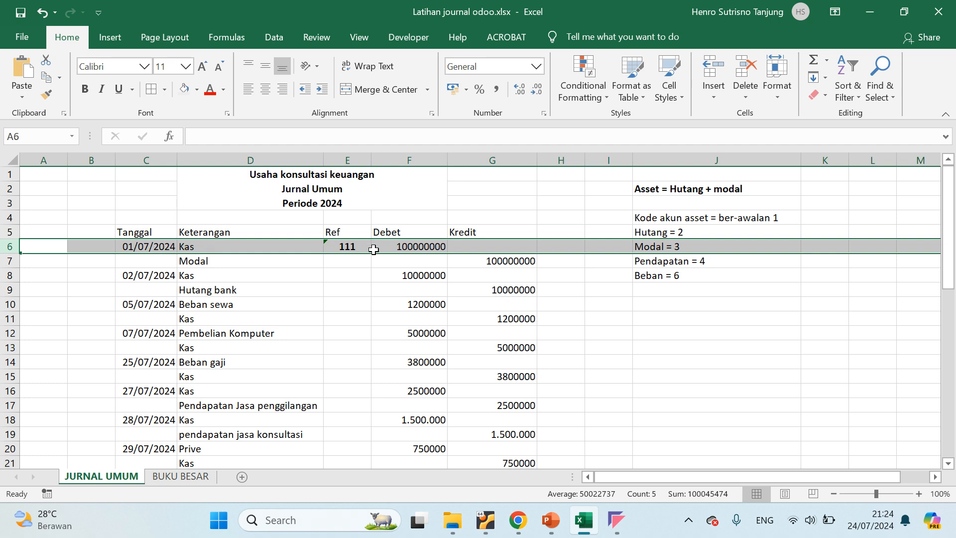
{"action": "left_click", "coordinate": [357, 247]}
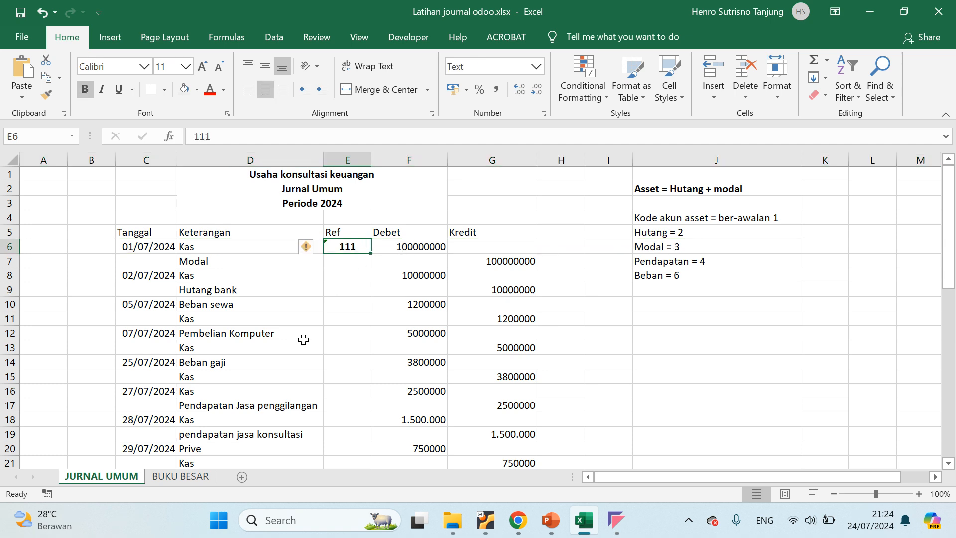
Match the Modal ledger heading in BUKU BESAR with the Modal line of the first JURNAL UMUM entry
{"action": "left_click", "coordinate": [188, 477]}
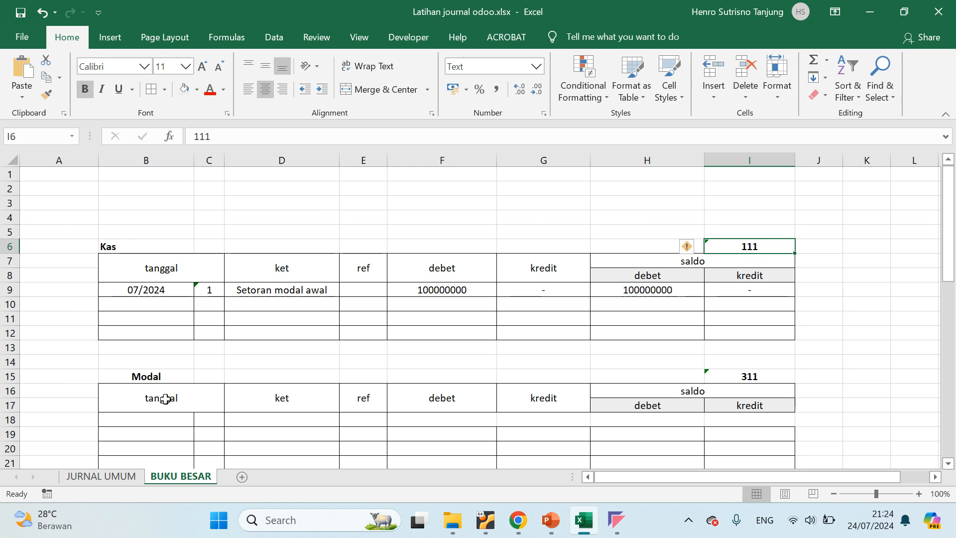
{"action": "left_click", "coordinate": [160, 381]}
{"action": "key", "text": "alt+Tab"}
{"action": "key", "text": "alt+Tab"}
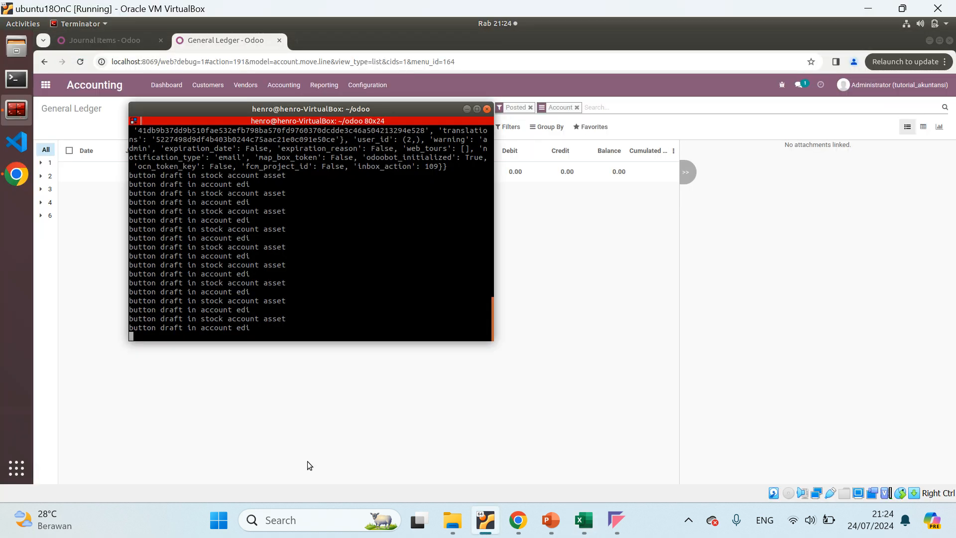
{"action": "key", "text": "alt+Tab"}
{"action": "left_click", "coordinate": [588, 520]}
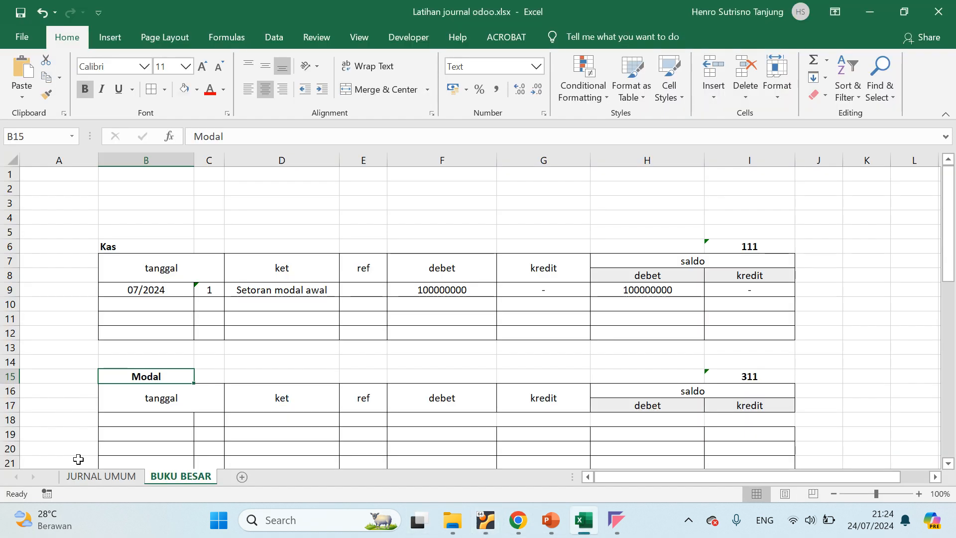
{"action": "left_click", "coordinate": [97, 476]}
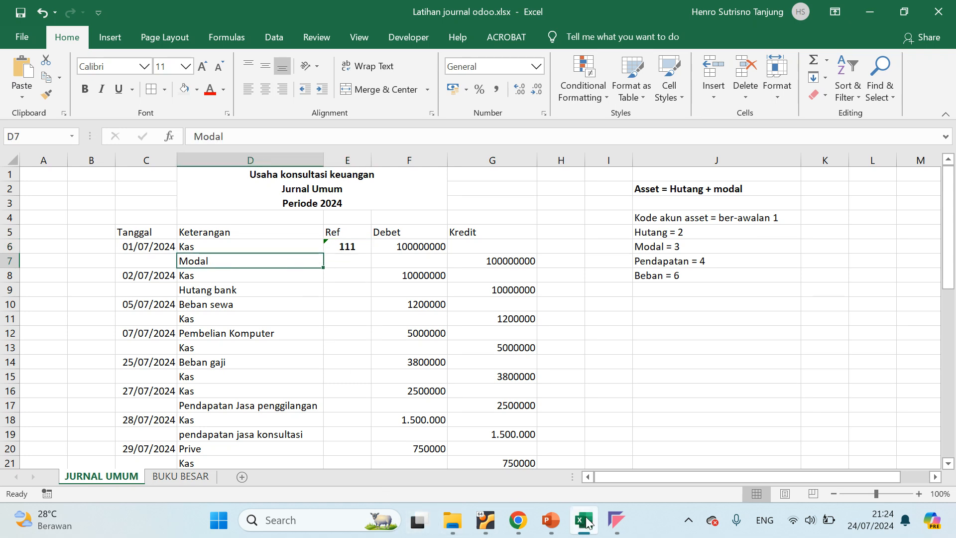
{"action": "mouse_move", "coordinate": [586, 518]}
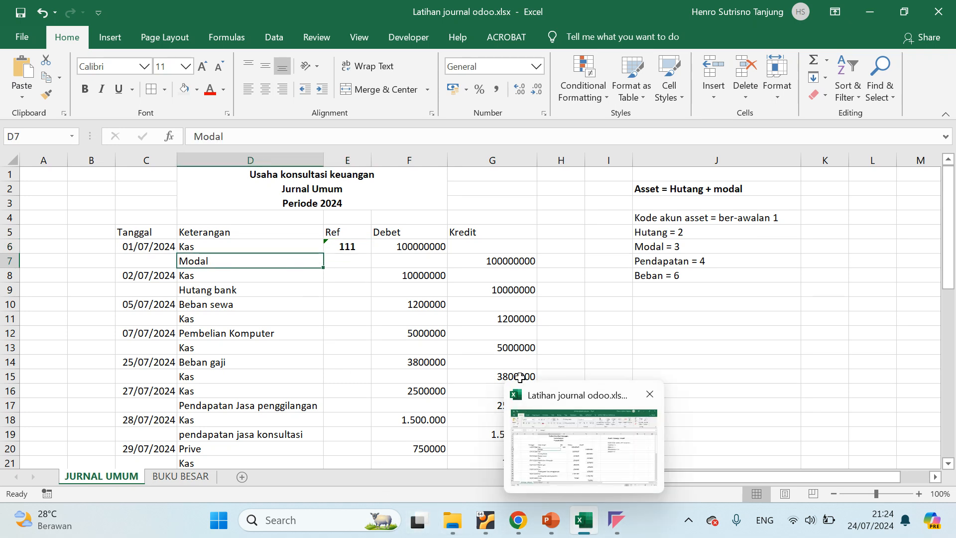
Compare the Kas and Modal ledger account codes in BUKU BESAR with the asset, Hutang and Modal code prefixes noted in JURNAL UMUM
{"action": "left_click", "coordinate": [168, 478]}
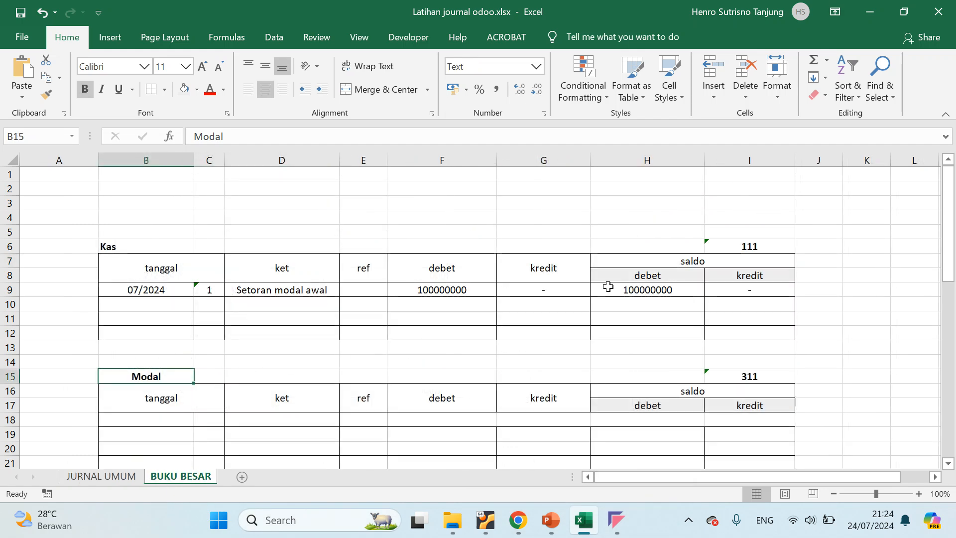
{"action": "scroll", "coordinate": [696, 369], "scroll_direction": "down", "scroll_amount": 3}
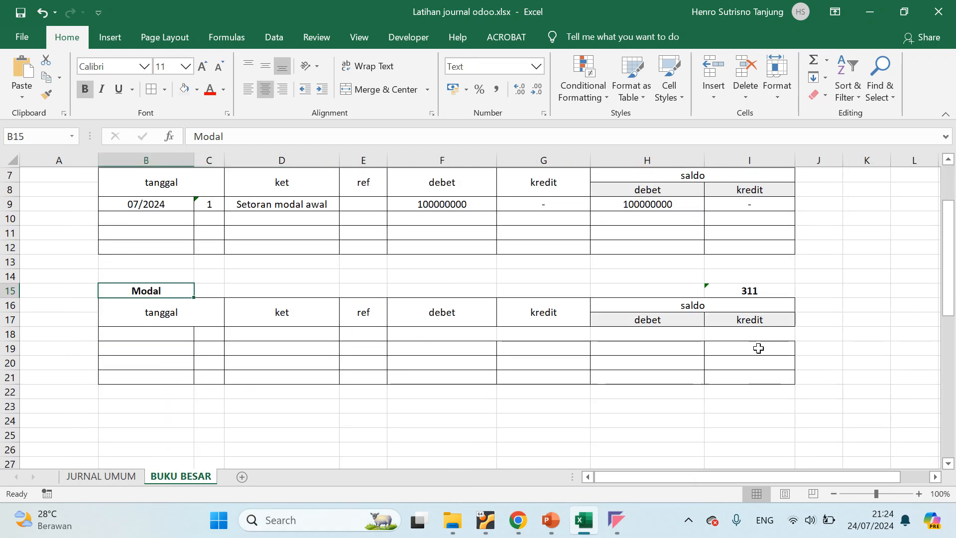
{"action": "left_click", "coordinate": [755, 272]}
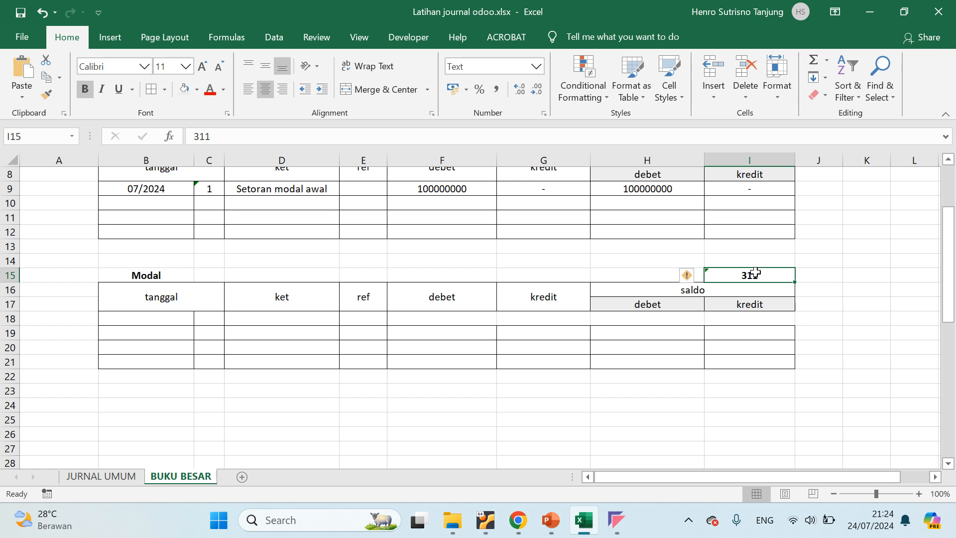
{"action": "scroll", "coordinate": [747, 273], "scroll_direction": "up", "scroll_amount": 2}
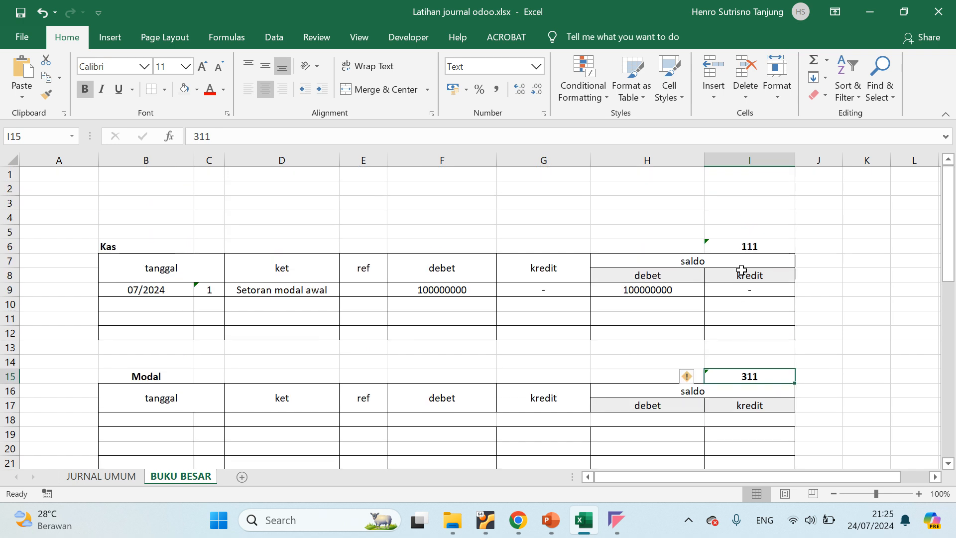
{"action": "scroll", "coordinate": [741, 269], "scroll_direction": "down", "scroll_amount": 2}
{"action": "scroll", "coordinate": [741, 269], "scroll_direction": "up", "scroll_amount": 3}
{"action": "left_click", "coordinate": [101, 477]}
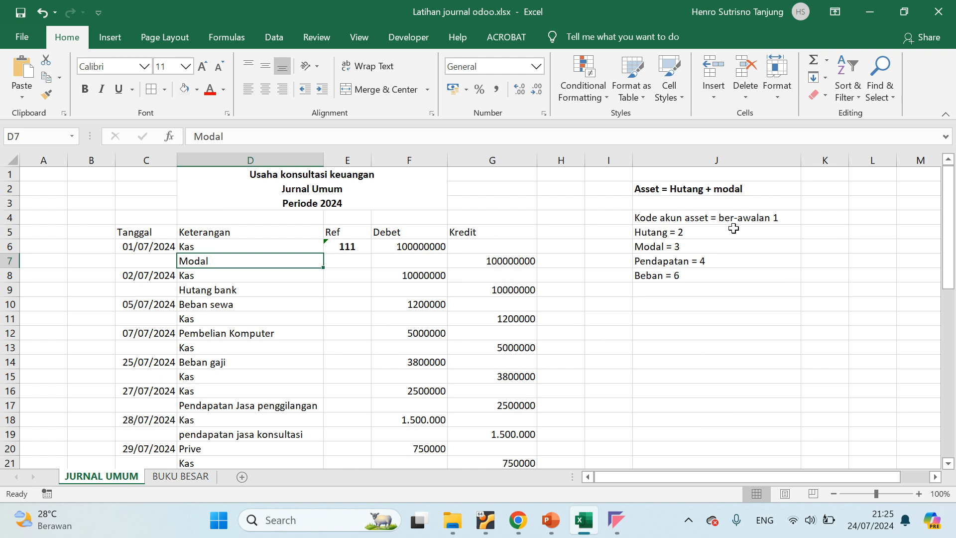
{"action": "left_click", "coordinate": [762, 218]}
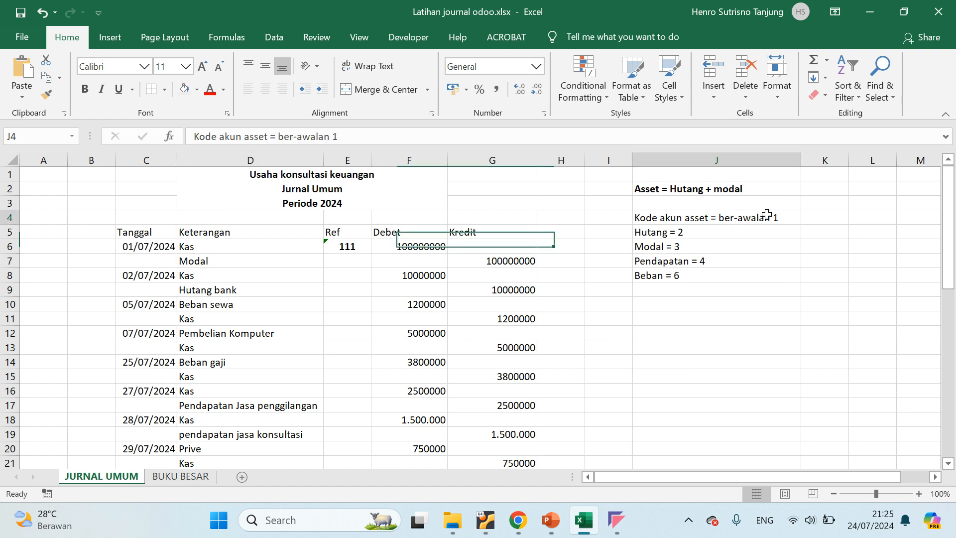
{"action": "left_click", "coordinate": [671, 237]}
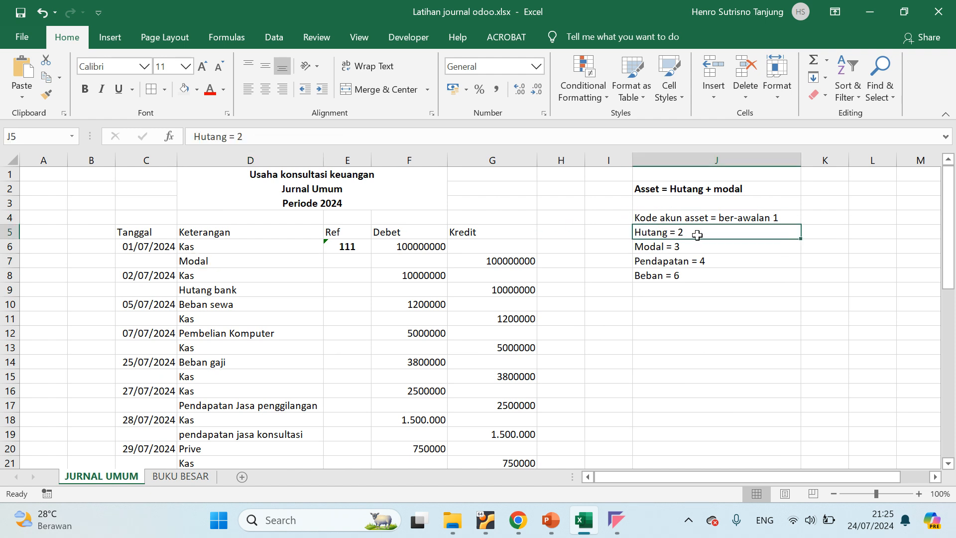
{"action": "left_click", "coordinate": [675, 247]}
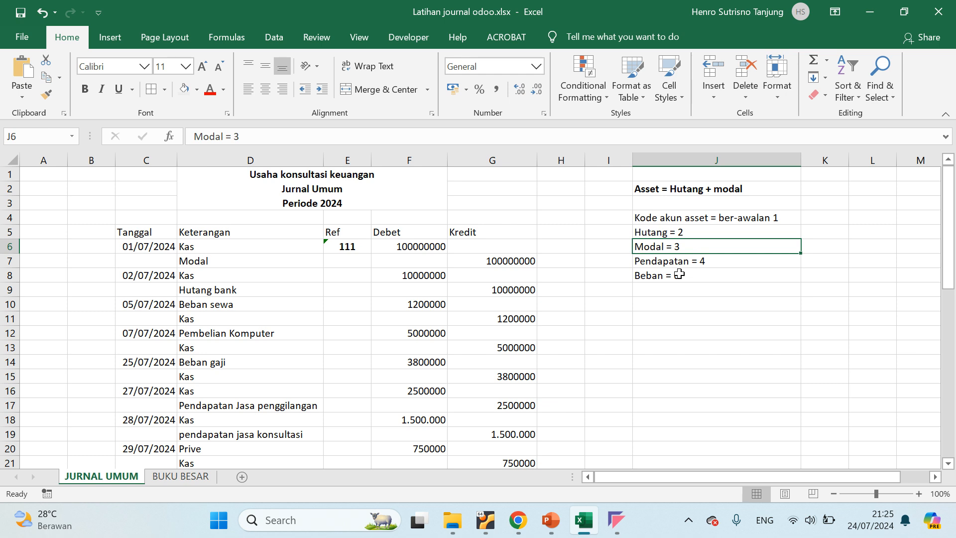
Date the first row of the Modal table in BUKU BESAR 07/2024, day 1, matching the Modal line in JURNAL UMUM
{"action": "left_click", "coordinate": [176, 477]}
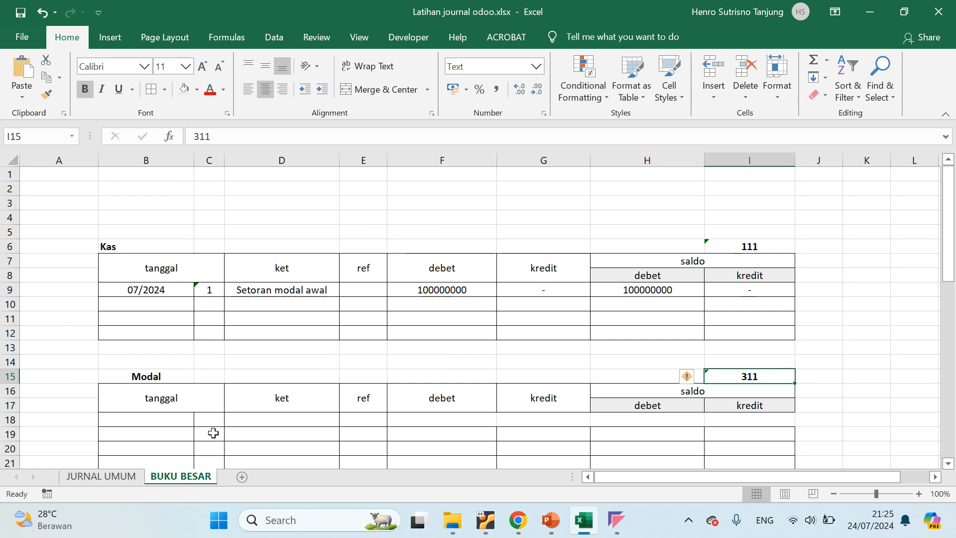
{"action": "left_click", "coordinate": [126, 478]}
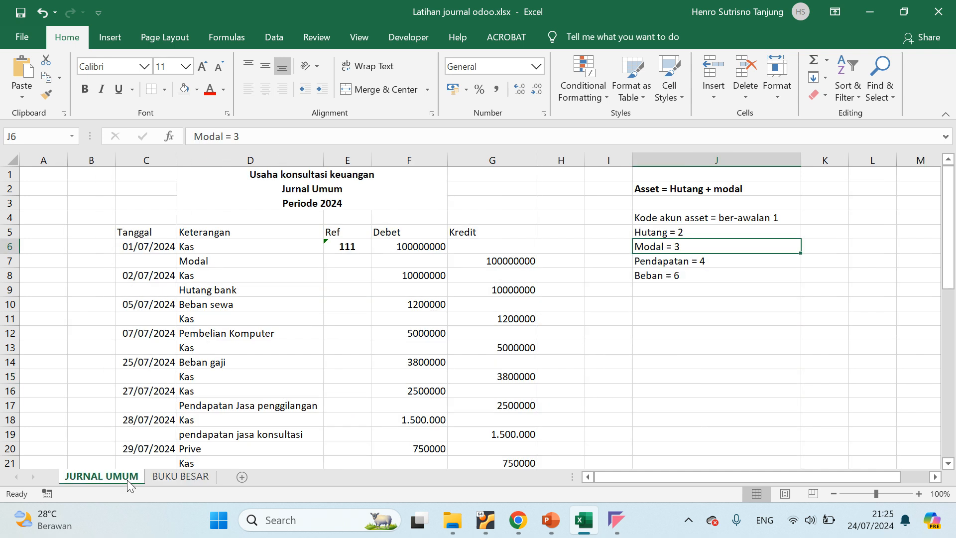
{"action": "left_click", "coordinate": [209, 264]}
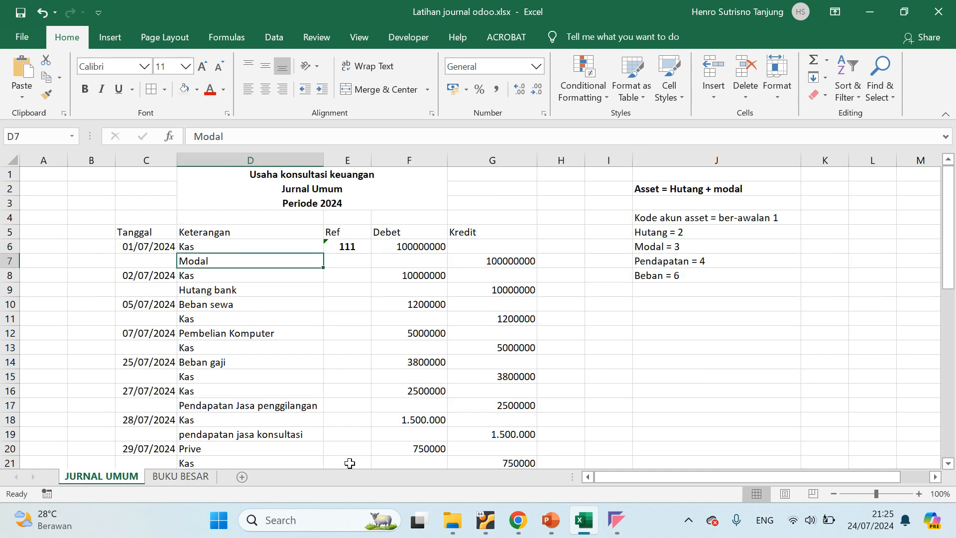
{"action": "left_click", "coordinate": [185, 477]}
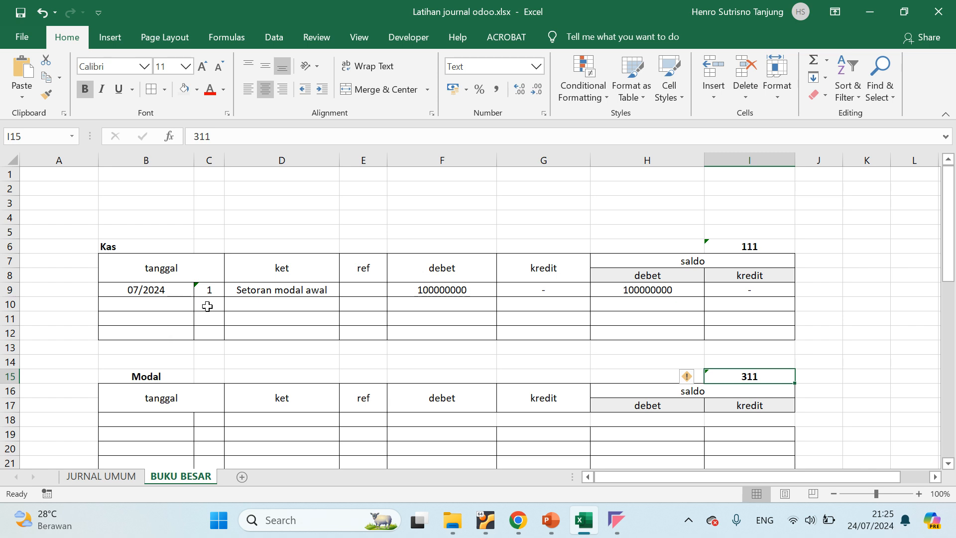
{"action": "left_click", "coordinate": [164, 290]}
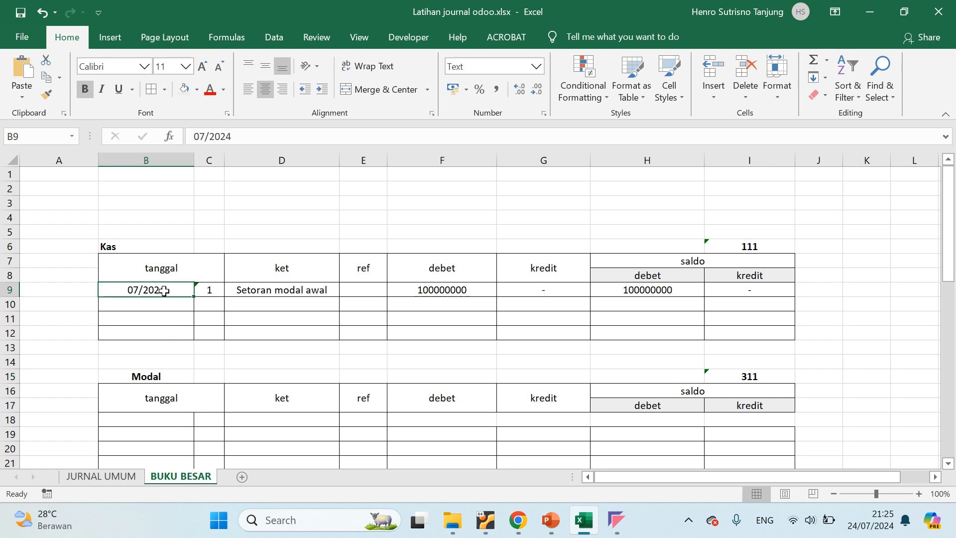
{"action": "key", "text": "ctrl+c"}
{"action": "left_click", "coordinate": [159, 419]}
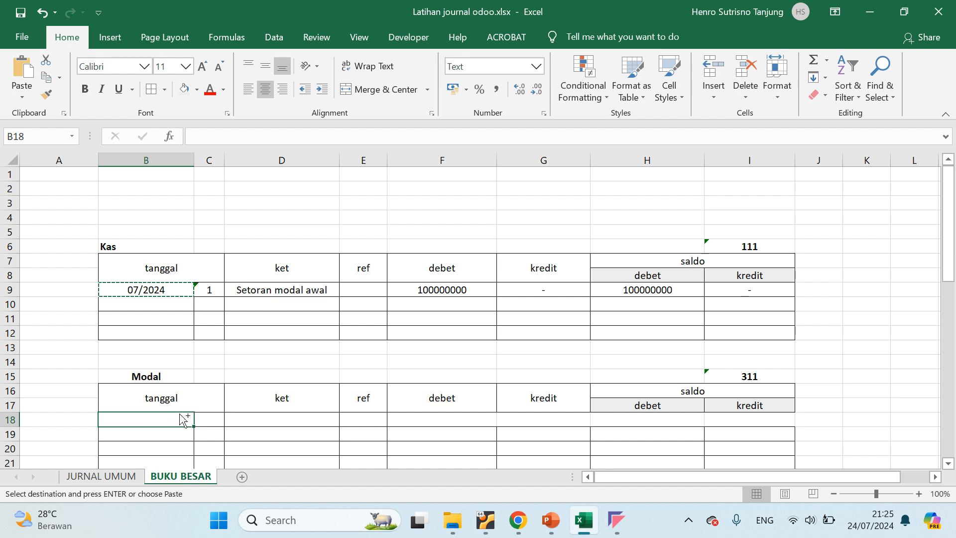
{"action": "key", "text": "ctrl+v"}
{"action": "left_click", "coordinate": [214, 419]}
{"action": "type", "text": "1"}
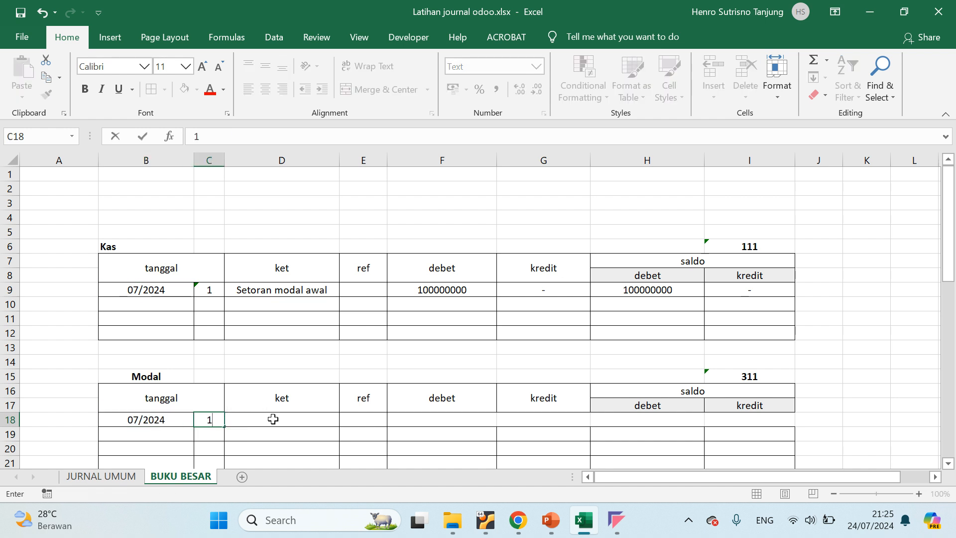
{"action": "left_click", "coordinate": [273, 418]}
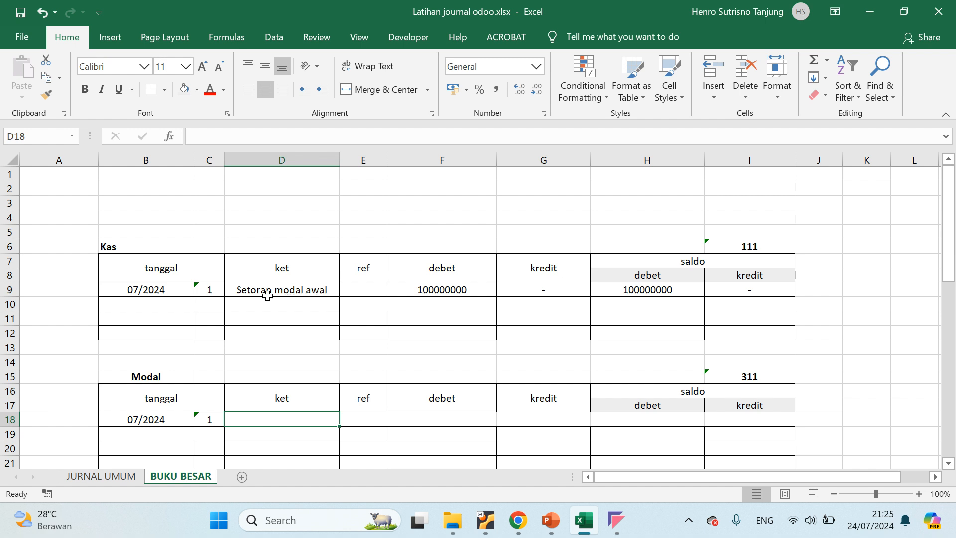
Enter the reference JU 01 in the ref cell of the Setoran modal awal row in the Kas table
{"action": "left_click", "coordinate": [131, 288]}
{"action": "left_click", "coordinate": [13, 289]}
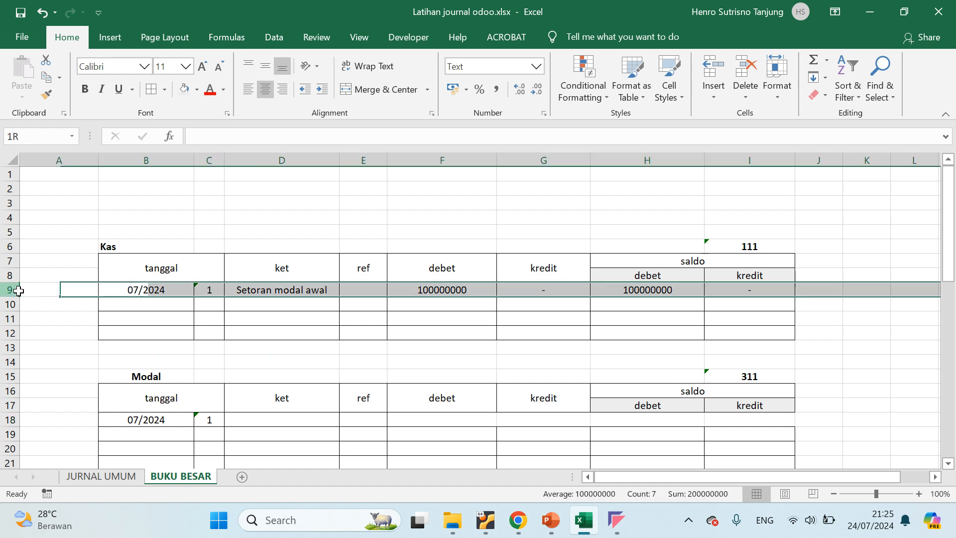
{"action": "left_click", "coordinate": [352, 290]}
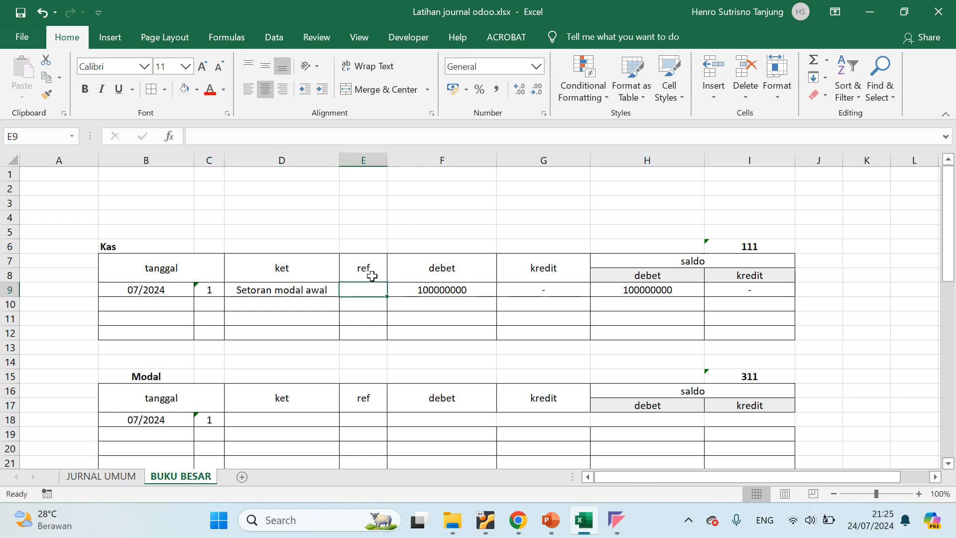
{"action": "left_click", "coordinate": [8, 290]}
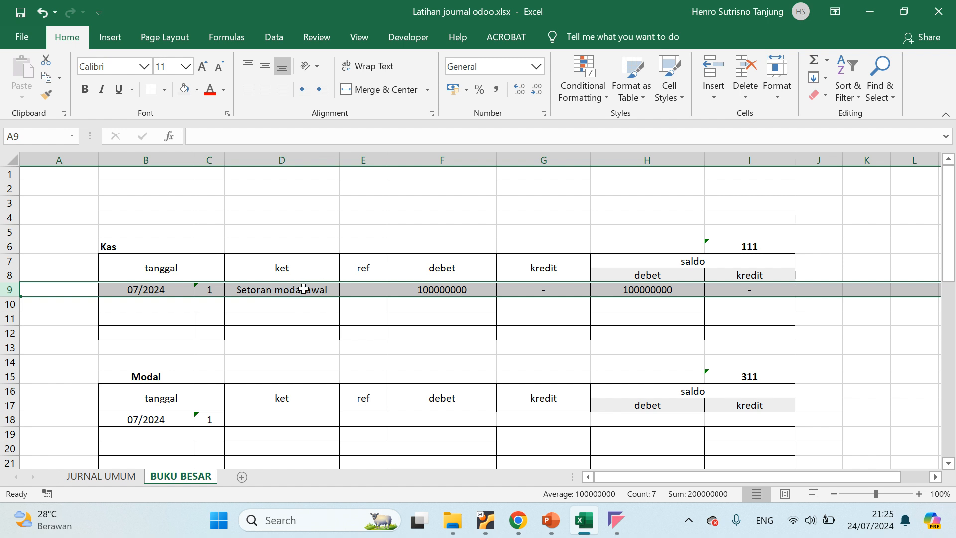
{"action": "left_click", "coordinate": [361, 291]}
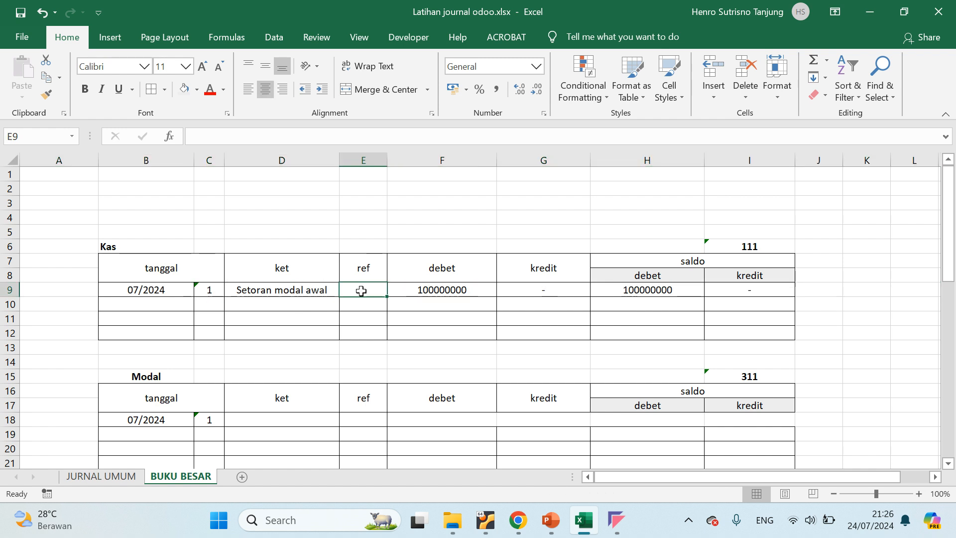
{"action": "double_click", "coordinate": [362, 289]}
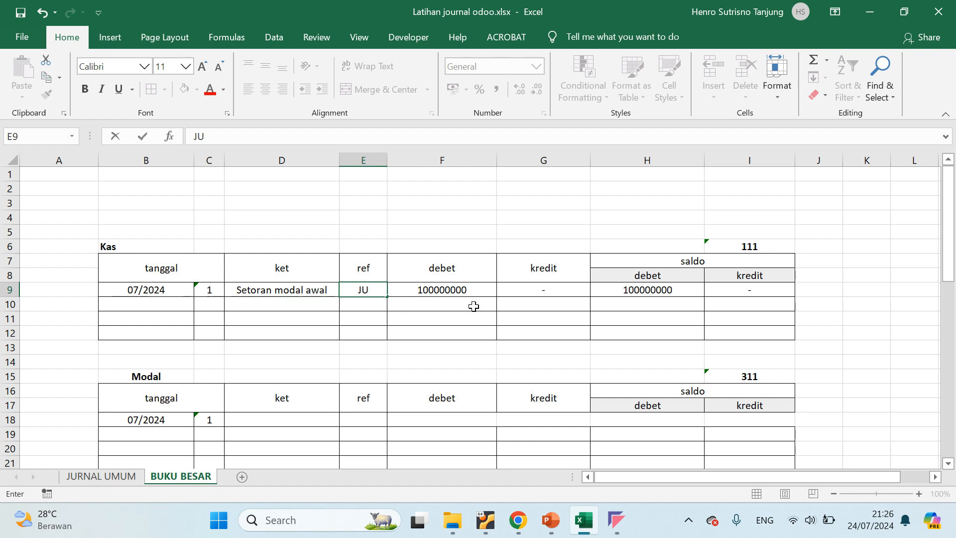
{"action": "key", "text": "Return"}
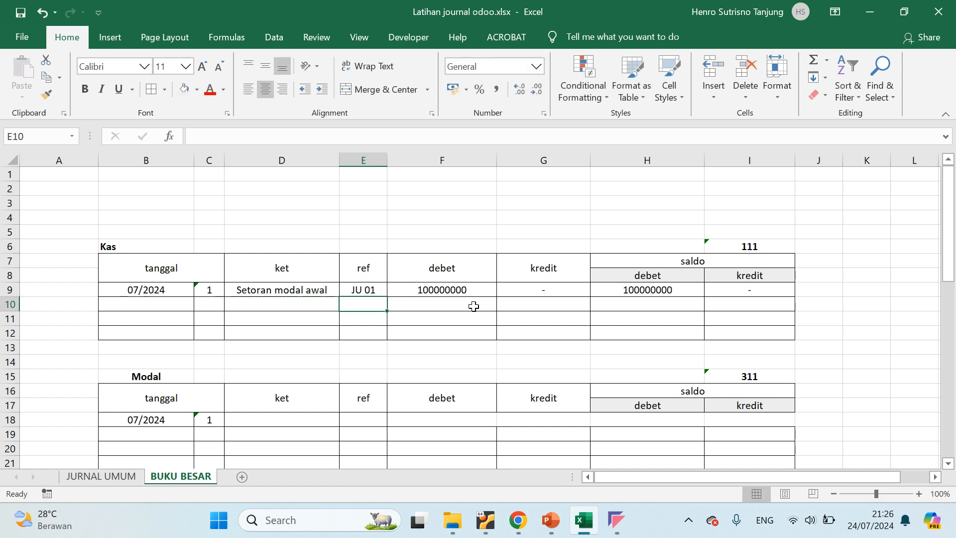
{"action": "left_click", "coordinate": [360, 289]}
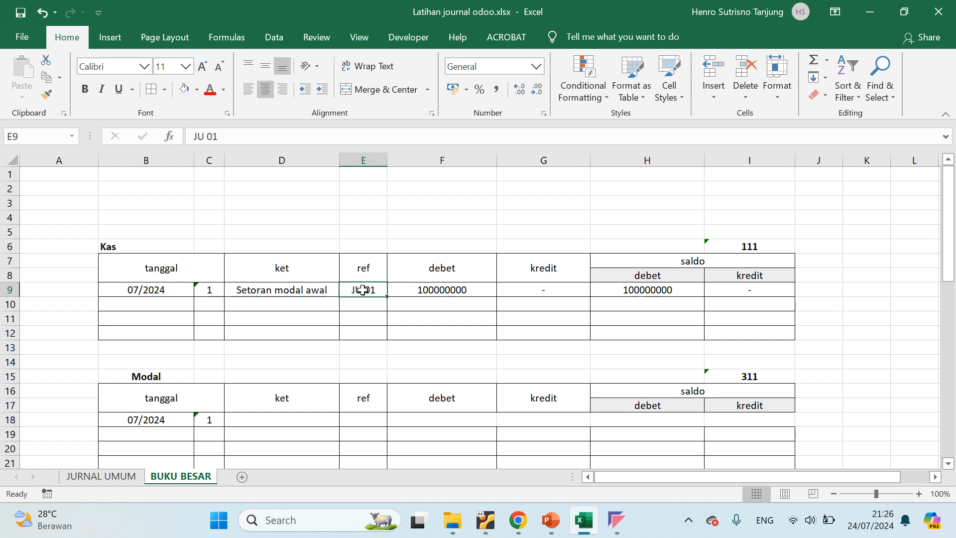
Copy the description Setoran modal awal from the Kas table into the first row of the Modal table
{"action": "left_click", "coordinate": [269, 419]}
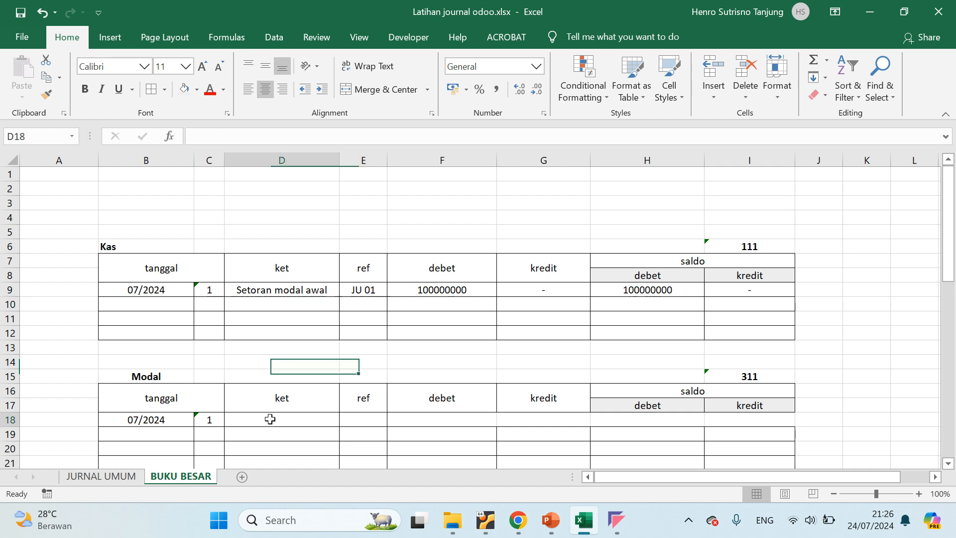
{"action": "left_click", "coordinate": [266, 291]}
{"action": "key", "text": "ctrl+c"}
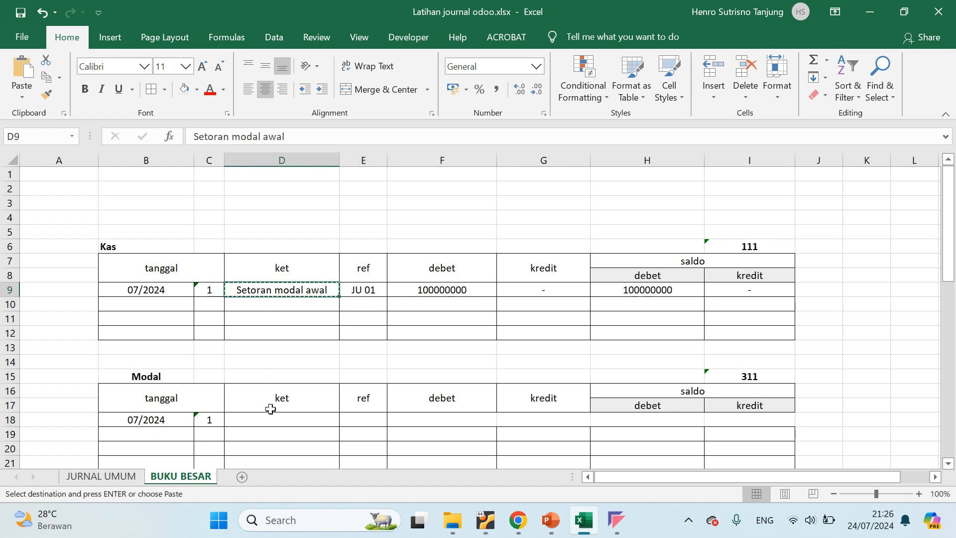
{"action": "left_click", "coordinate": [267, 417]}
{"action": "key", "text": "ctrl+v"}
{"action": "key", "text": "Escape"}
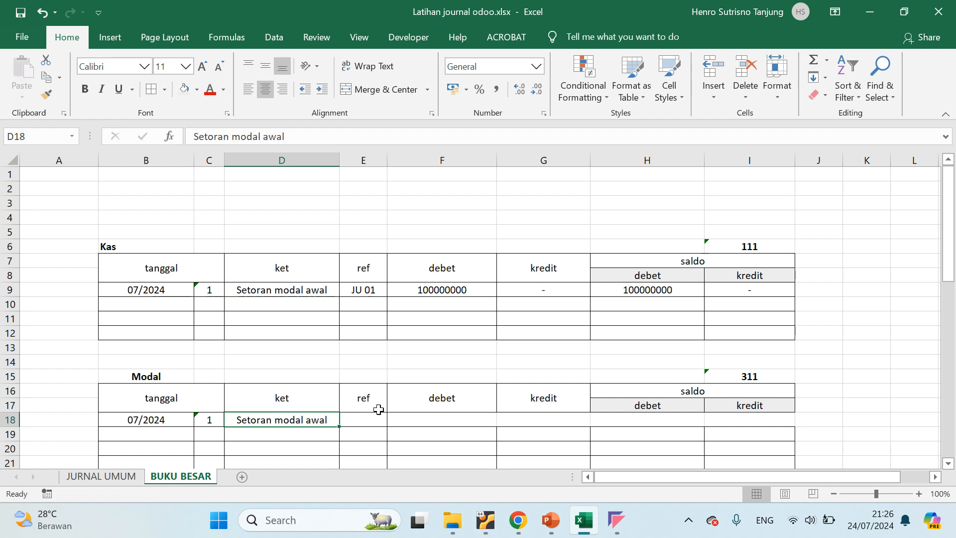
Copy the reference JU 01 from the Kas table into the ref cell of the first Modal row
{"action": "left_click", "coordinate": [363, 290]}
{"action": "key", "text": "ctrl+c"}
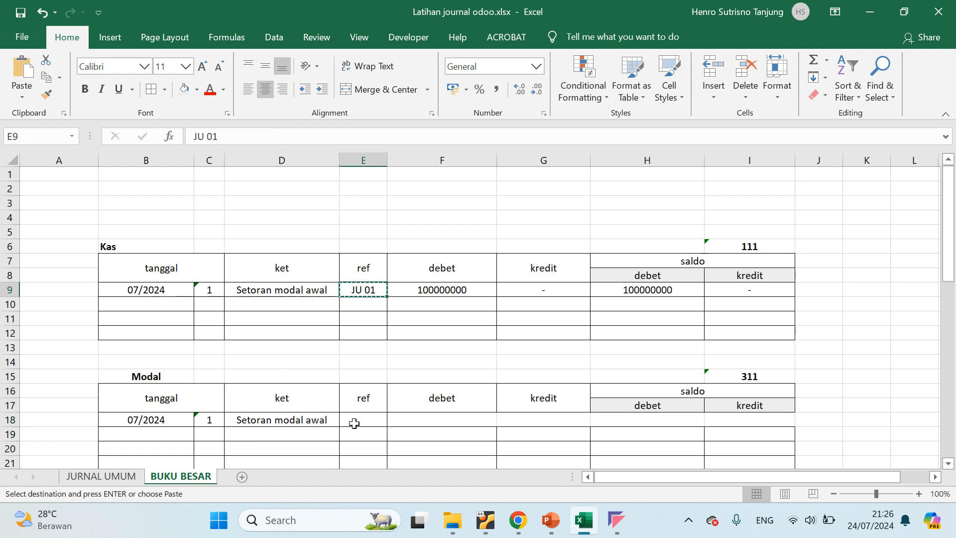
{"action": "left_click", "coordinate": [354, 419]}
{"action": "key", "text": "ctrl+v"}
{"action": "key", "text": "Escape"}
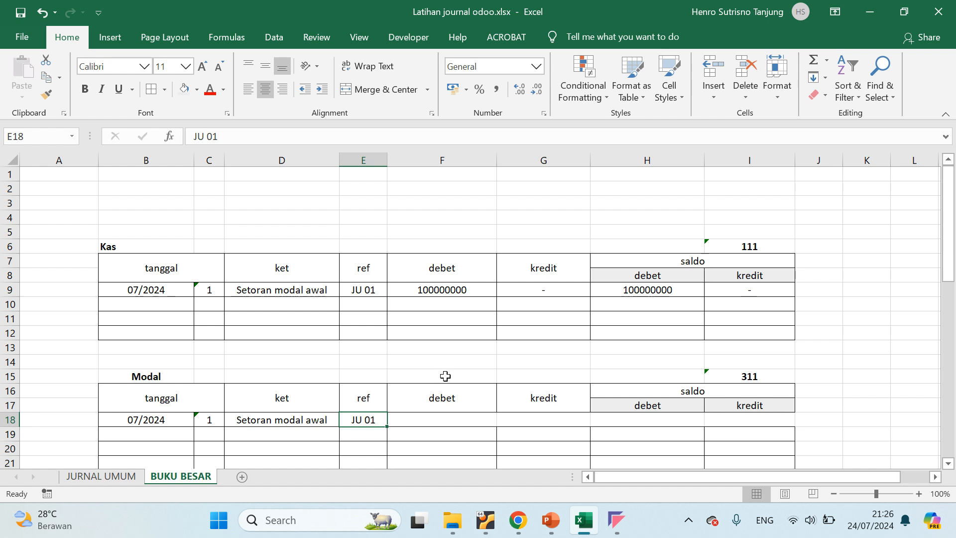
Fill the first Modal row with a dash as debet and the Kas amount 100000000 as kredit
{"action": "left_click", "coordinate": [433, 416]}
{"action": "type", "text": "-"}
{"action": "key", "text": "Return"}
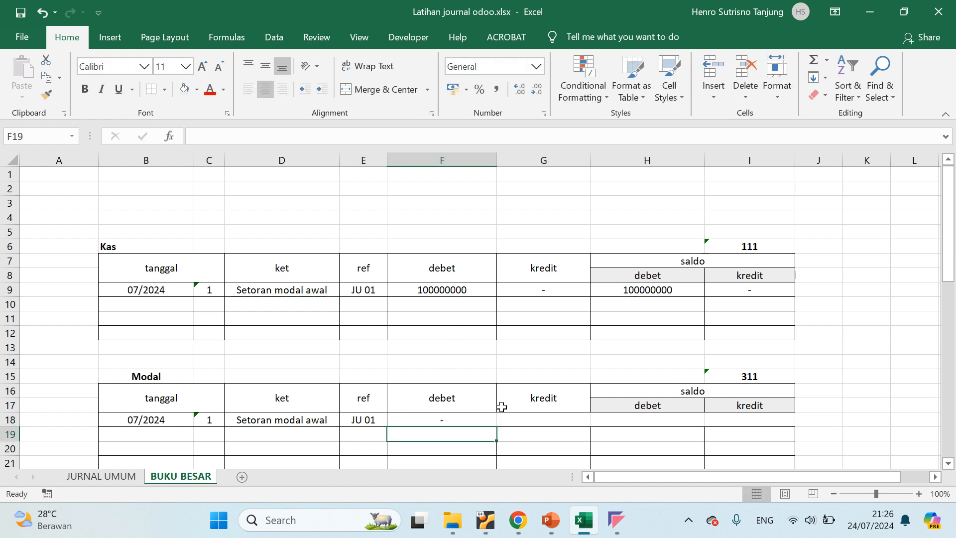
{"action": "left_click", "coordinate": [526, 416]}
{"action": "left_click", "coordinate": [431, 289]}
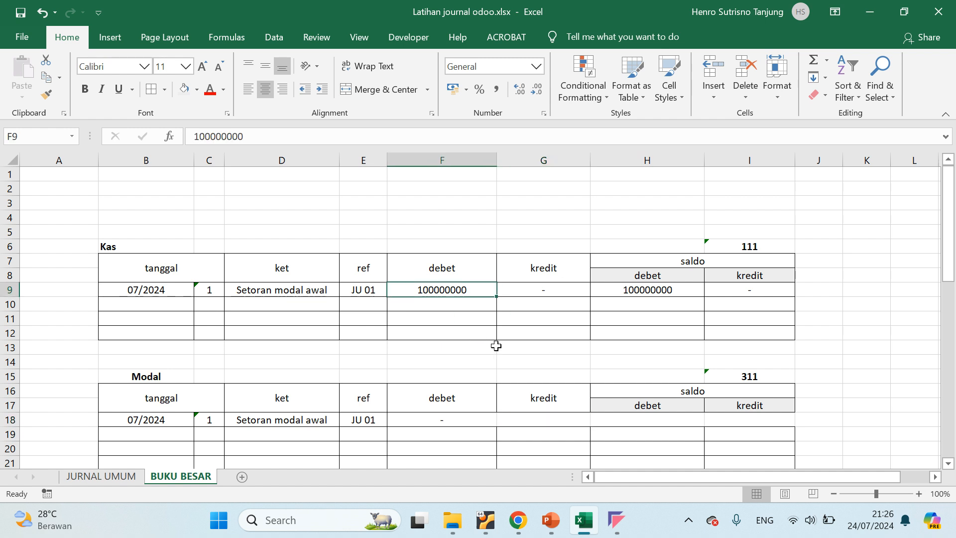
{"action": "key", "text": "ctrl+c"}
{"action": "left_click", "coordinate": [543, 418]}
{"action": "key", "text": "ctrl+v"}
{"action": "key", "text": "Escape"}
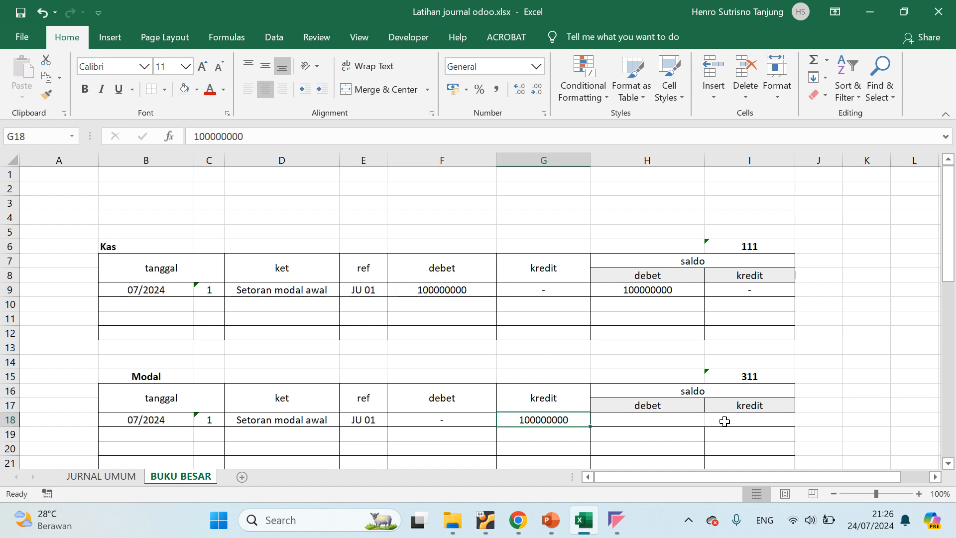
Set the first Modal row's saldo to a dash under debet and 100000000 under kredit
{"action": "left_click", "coordinate": [624, 421]}
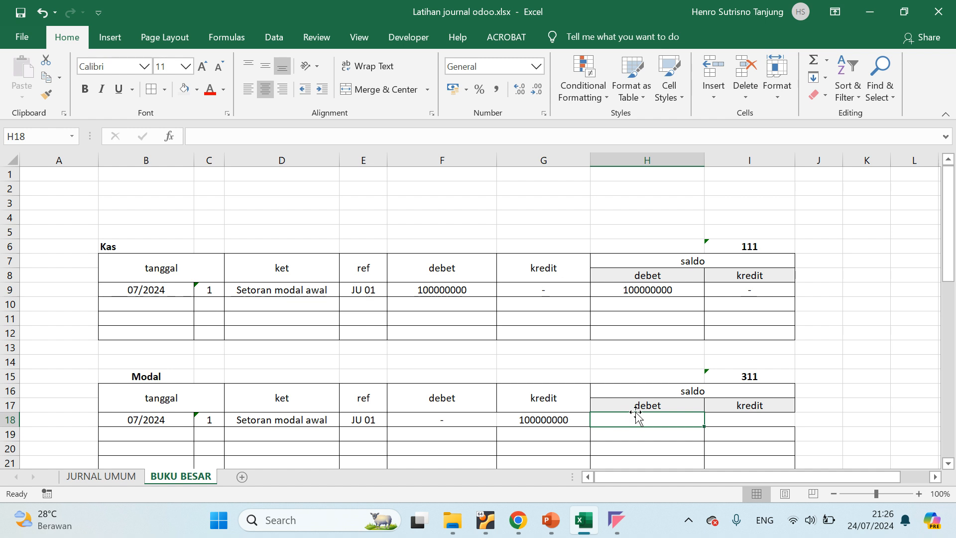
{"action": "type", "text": "-"}
{"action": "left_click", "coordinate": [725, 419]}
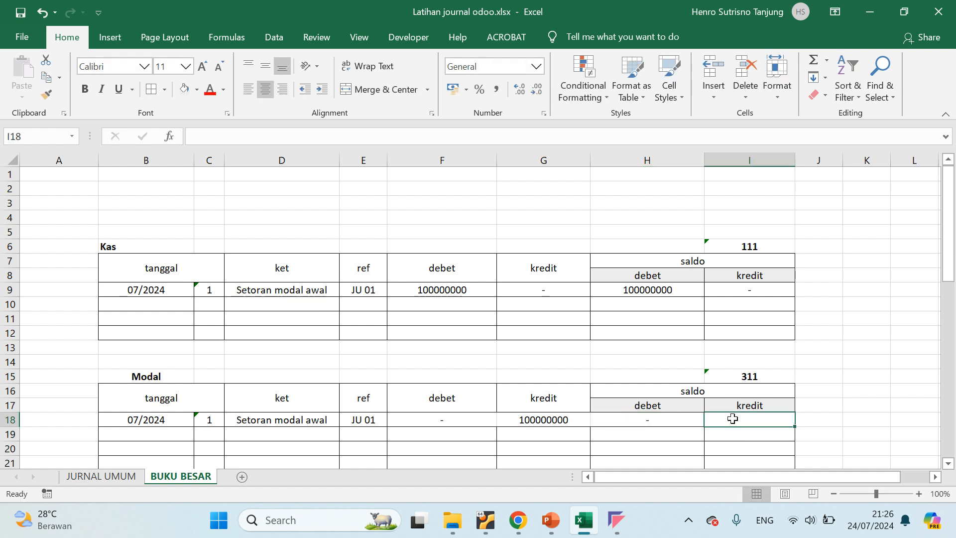
{"action": "double_click", "coordinate": [443, 290]}
{"action": "key", "text": "Escape"}
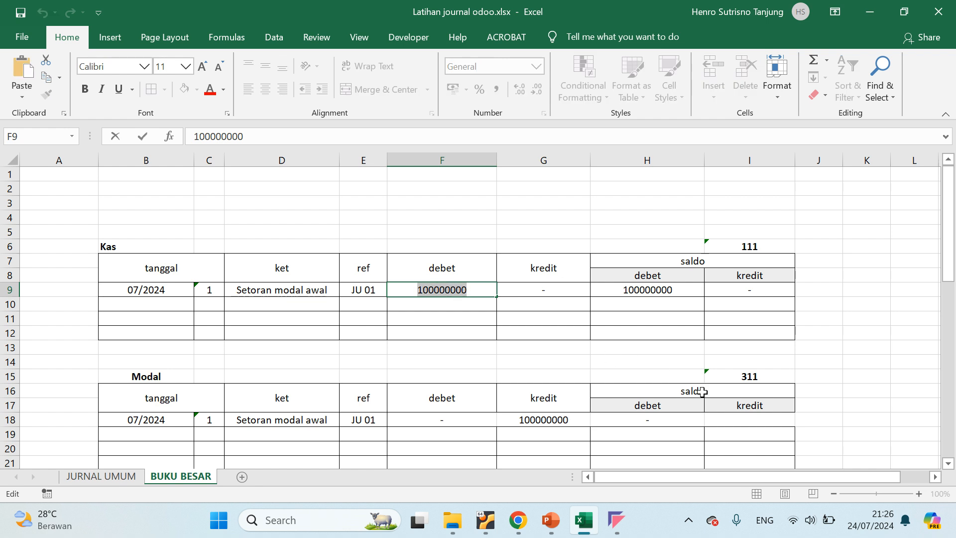
{"action": "left_click", "coordinate": [742, 418]}
{"action": "type", "text": "100000000"}
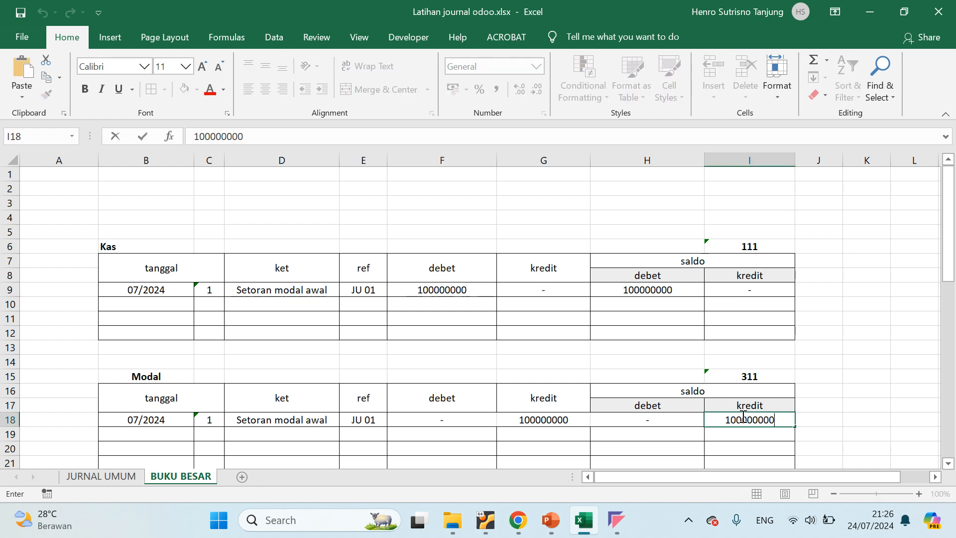
{"action": "key", "text": "Return"}
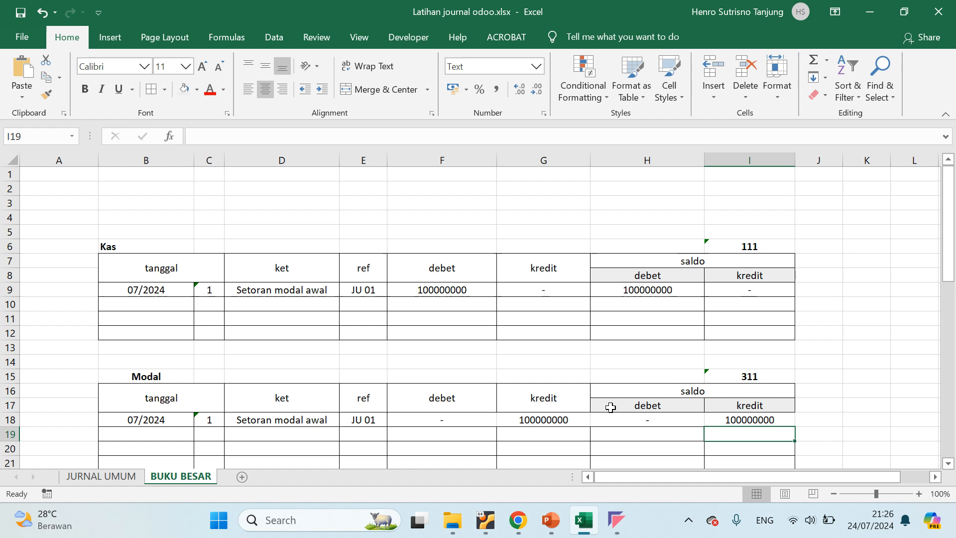
Copy the Modal ledger's account code 311 into the Ref of the first Modal line, JURNAL UMUM cell E7
{"action": "scroll", "coordinate": [280, 361], "scroll_direction": "down", "scroll_amount": 3}
{"action": "scroll", "coordinate": [279, 359], "scroll_direction": "up", "scroll_amount": 3}
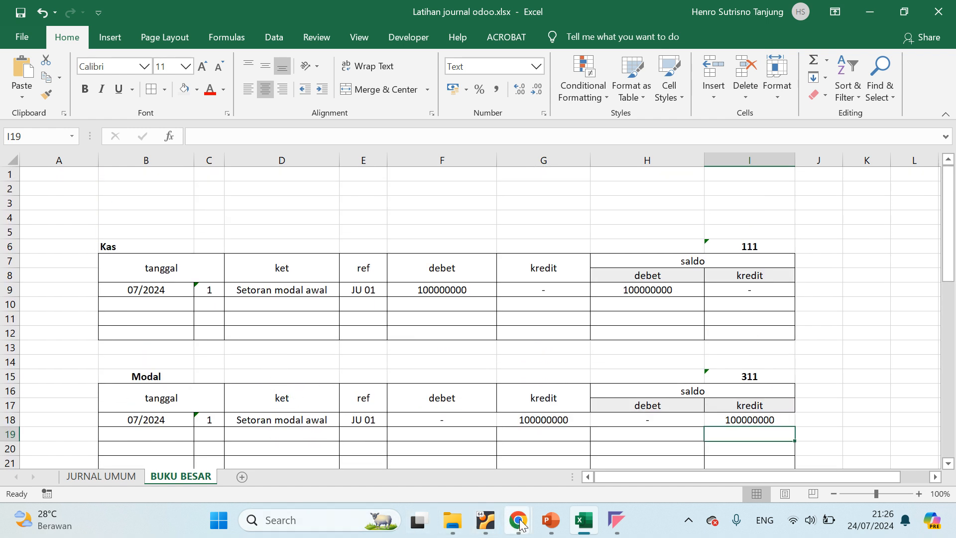
{"action": "left_click", "coordinate": [757, 376]}
{"action": "key", "text": "ctrl+c"}
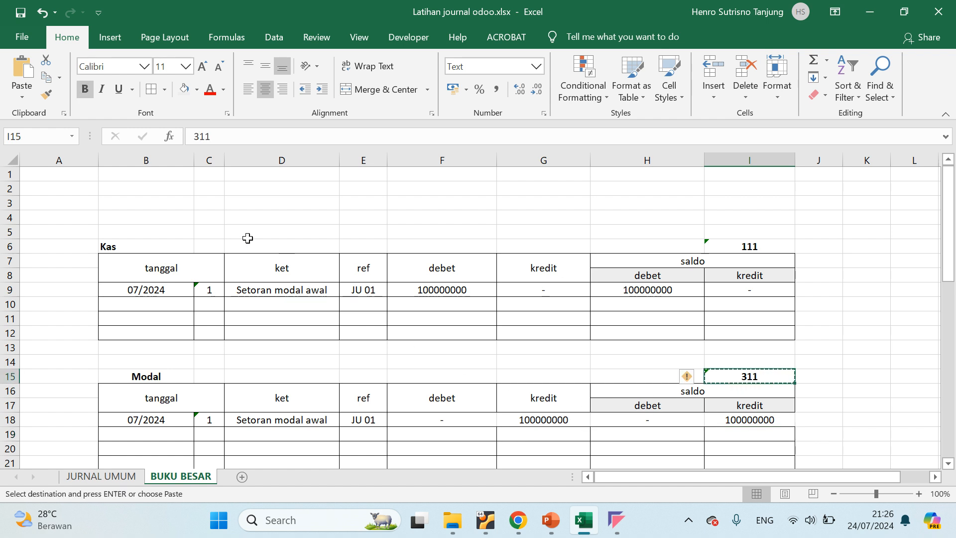
{"action": "left_click", "coordinate": [101, 476]}
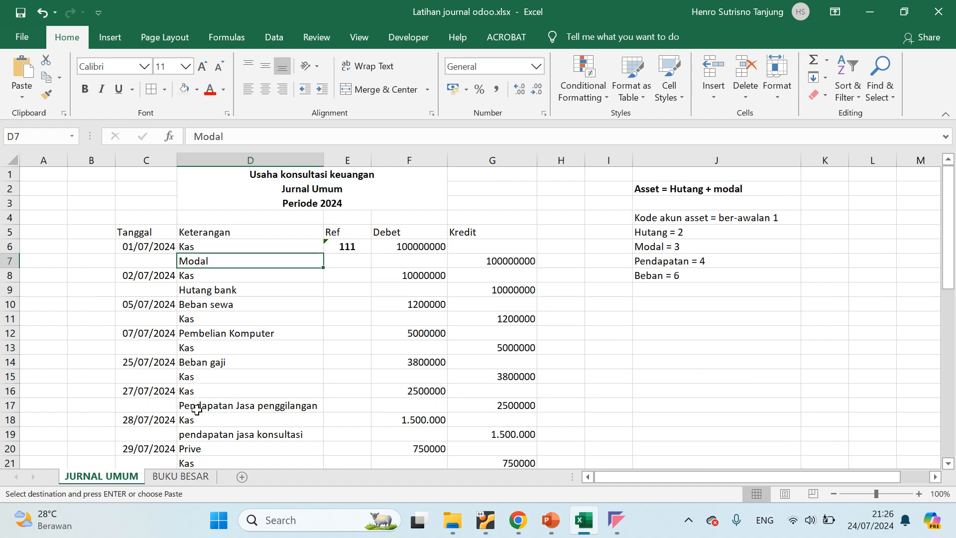
{"action": "left_click", "coordinate": [348, 260]}
{"action": "key", "text": "ctrl+v"}
{"action": "left_click", "coordinate": [355, 287]}
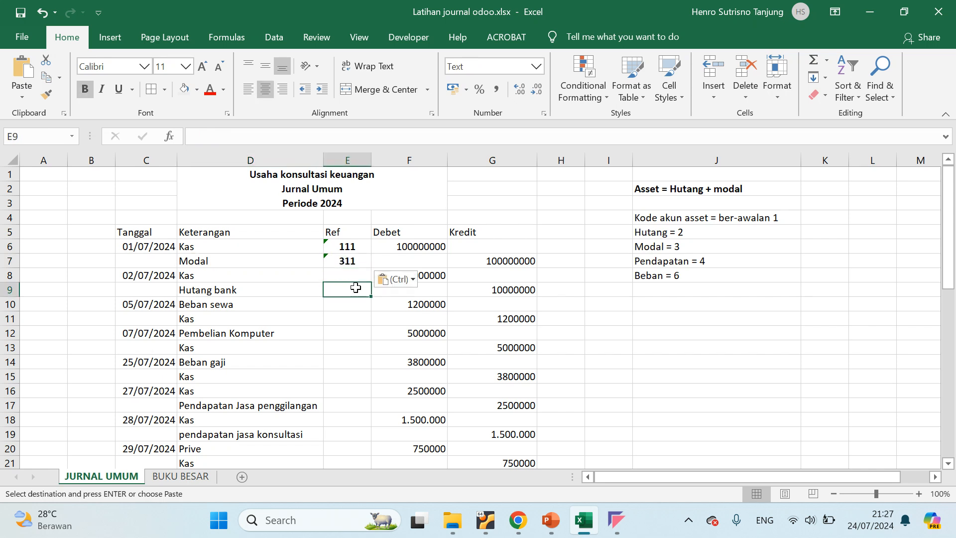
{"action": "left_click", "coordinate": [345, 263]}
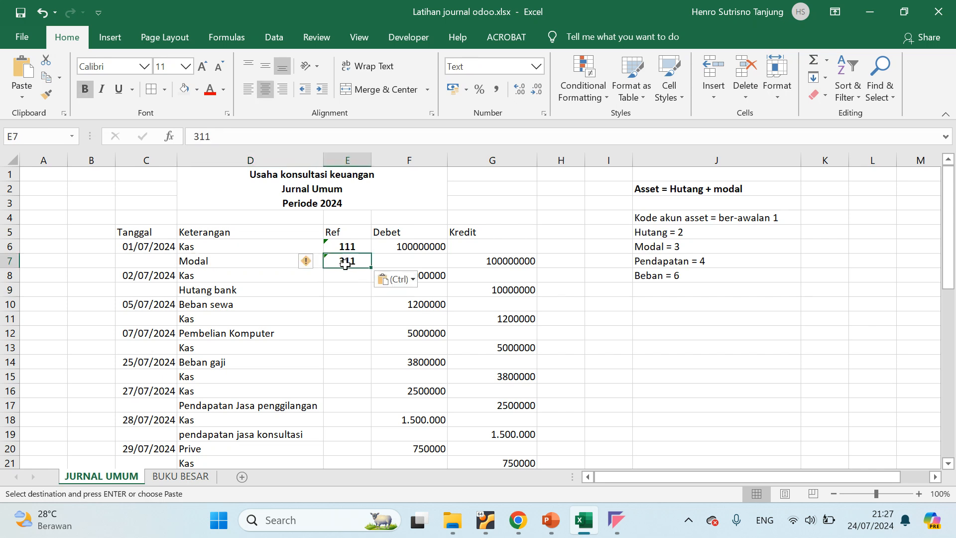
Review the 02/07/2024 Kas and Hutang bank entry in JURNAL UMUM and enter day 2 in the second Kas table row
{"action": "left_click", "coordinate": [215, 273]}
{"action": "mouse_move", "coordinate": [118, 273]}
{"action": "left_mouse_down"}
{"action": "mouse_move", "coordinate": [298, 273]}
{"action": "mouse_move", "coordinate": [469, 297]}
{"action": "mouse_move", "coordinate": [485, 287]}
{"action": "left_mouse_up"}
{"action": "left_click", "coordinate": [219, 274]}
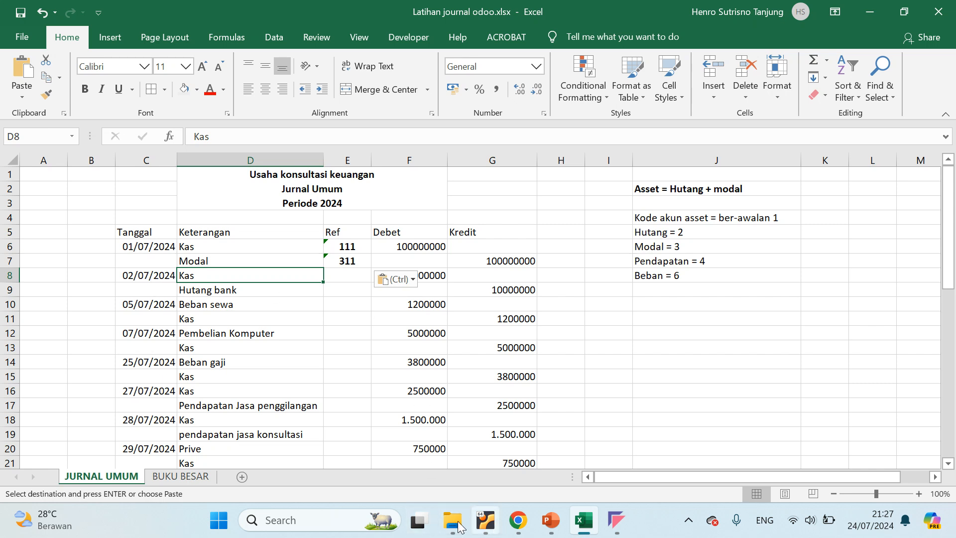
{"action": "left_click", "coordinate": [174, 476]}
{"action": "left_click", "coordinate": [207, 301]}
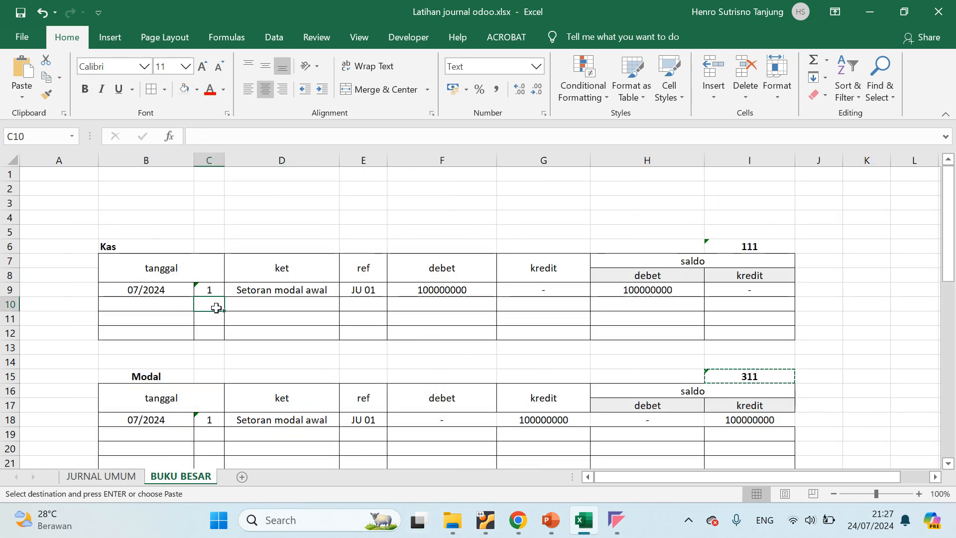
{"action": "type", "text": "2"}
{"action": "key", "text": "Tab"}
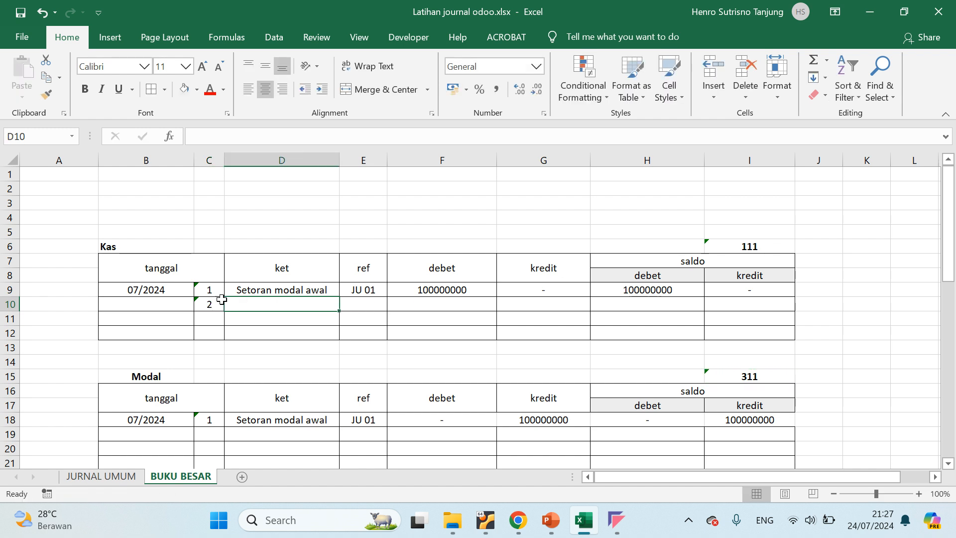
Check the 02/07/2024 Hutang bank line in JURNAL UMUM and enter "Pinjam uang ke bank" as the second Kas row's ket in BUKU BESAR
{"action": "left_click", "coordinate": [156, 290]}
{"action": "left_click_drag", "start_coordinate": [157, 289], "coordinate": [158, 305]}
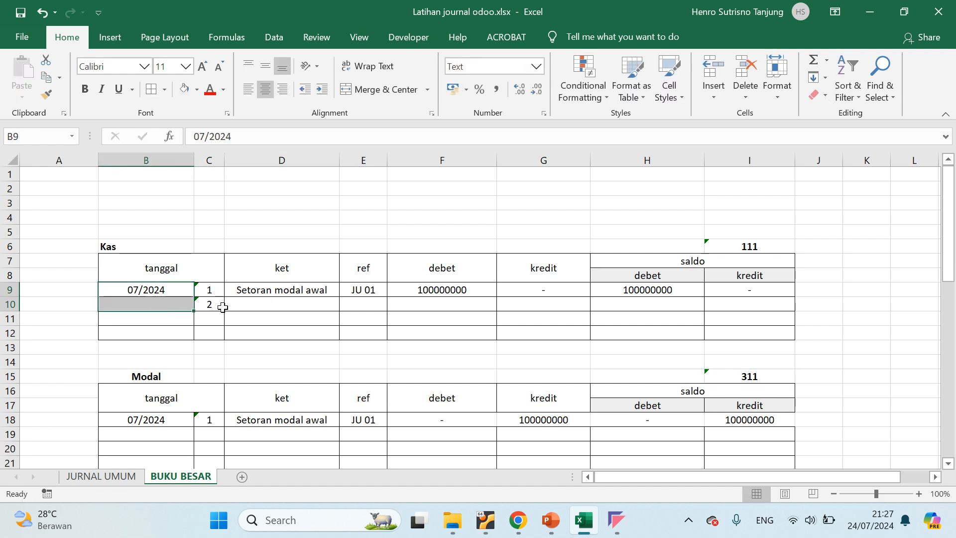
{"action": "left_click", "coordinate": [260, 293]}
{"action": "left_click", "coordinate": [264, 305]}
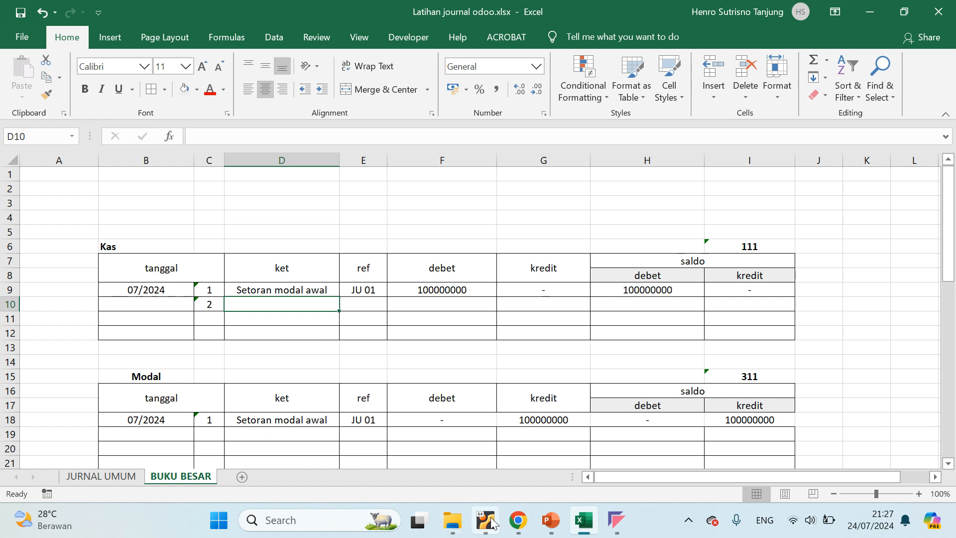
{"action": "left_click", "coordinate": [128, 476]}
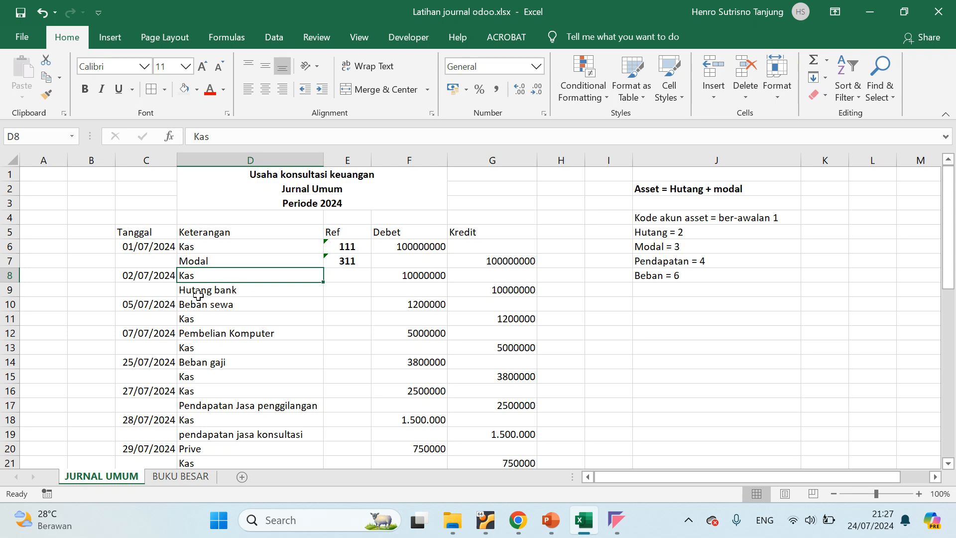
{"action": "left_click", "coordinate": [216, 294]}
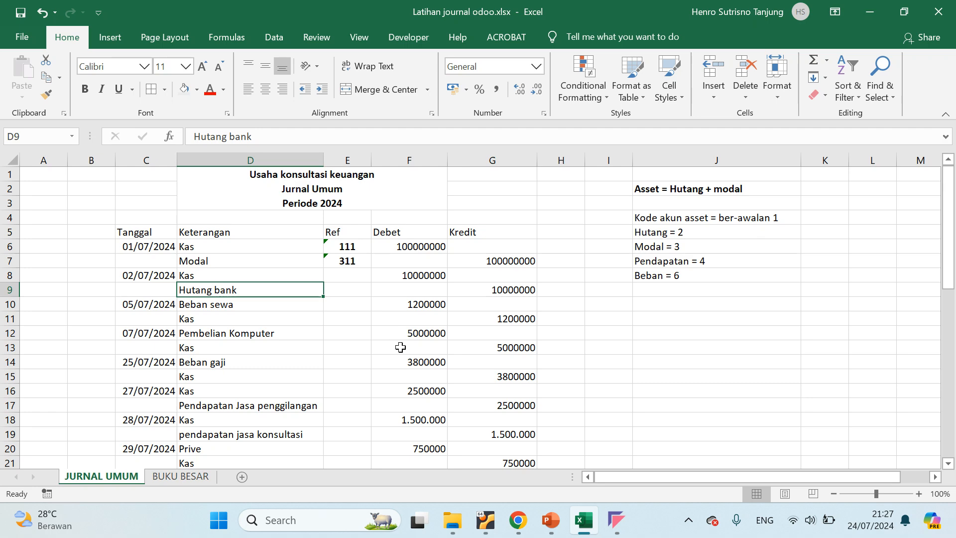
{"action": "left_click", "coordinate": [181, 476]}
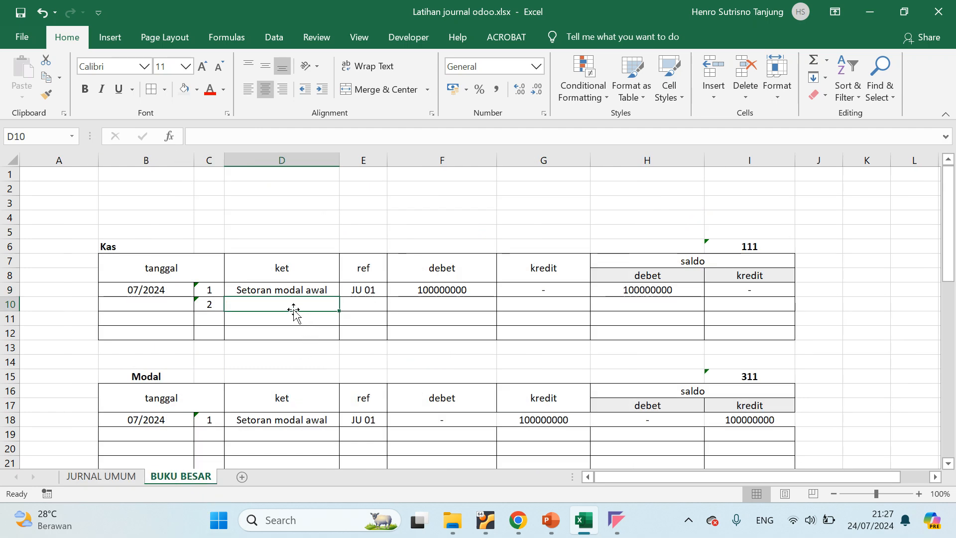
{"action": "type", "text": "Pin"}
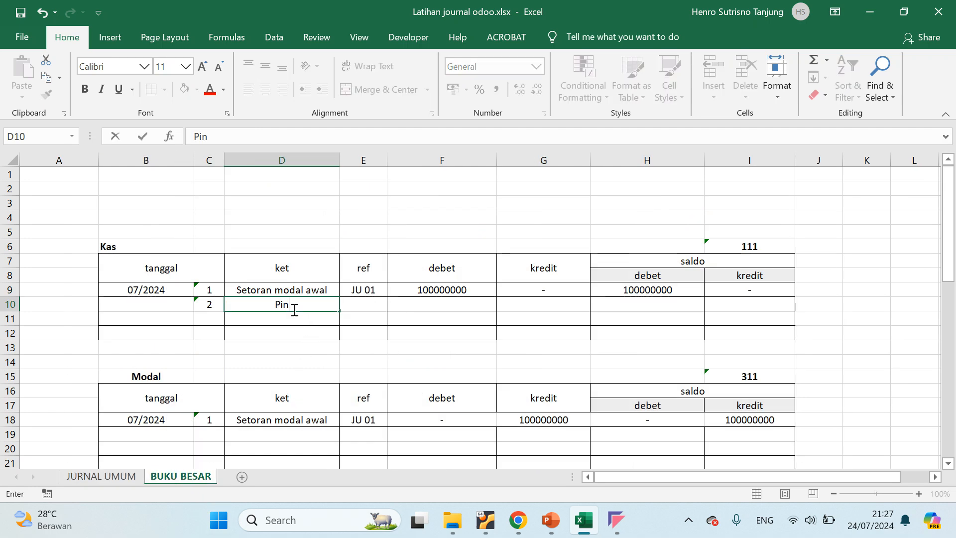
{"action": "type", "text": "jam uang ke bank"}
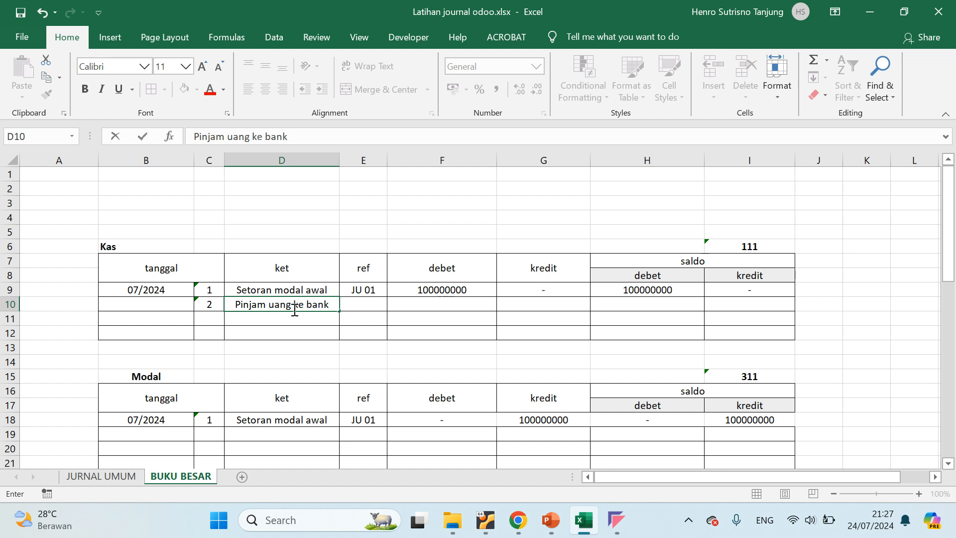
{"action": "key", "text": "Tab"}
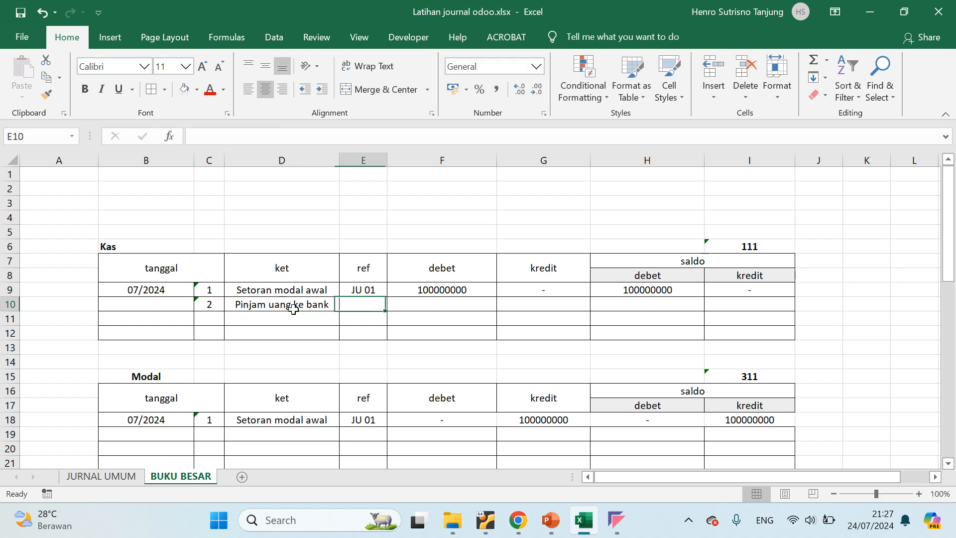
Enter JU 01 as the ref of the second Kas row
{"action": "type", "text": "J"}
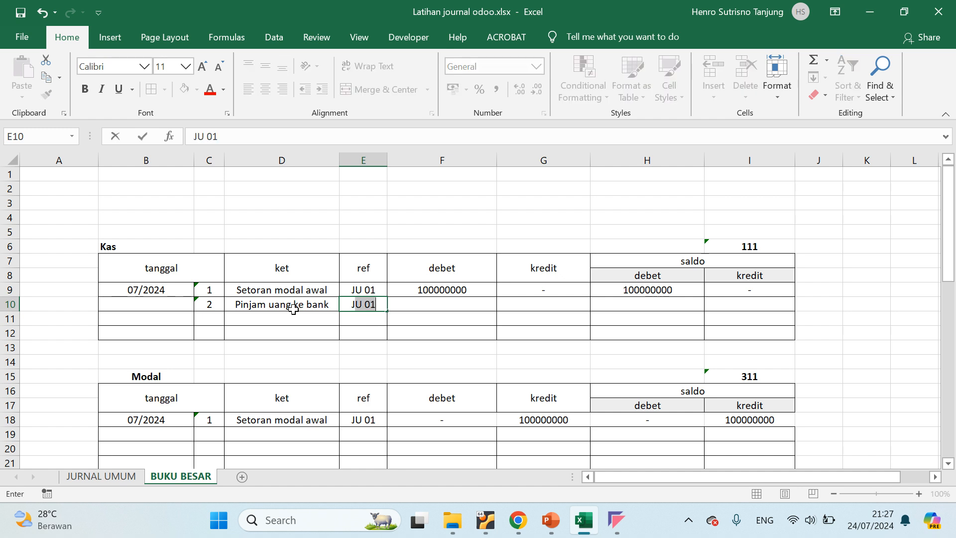
{"action": "type", "text": "U 01"}
{"action": "left_click", "coordinate": [295, 315]}
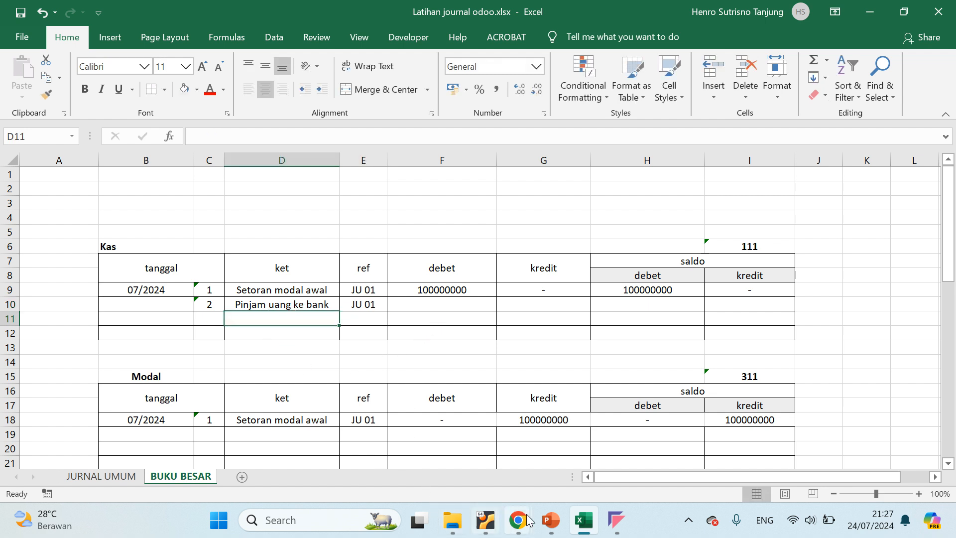
Copy the 02/07/2024 Kas debit of 10000000 from JURNAL UMUM into the second Kas row's debet and centre it
{"action": "left_click", "coordinate": [110, 478]}
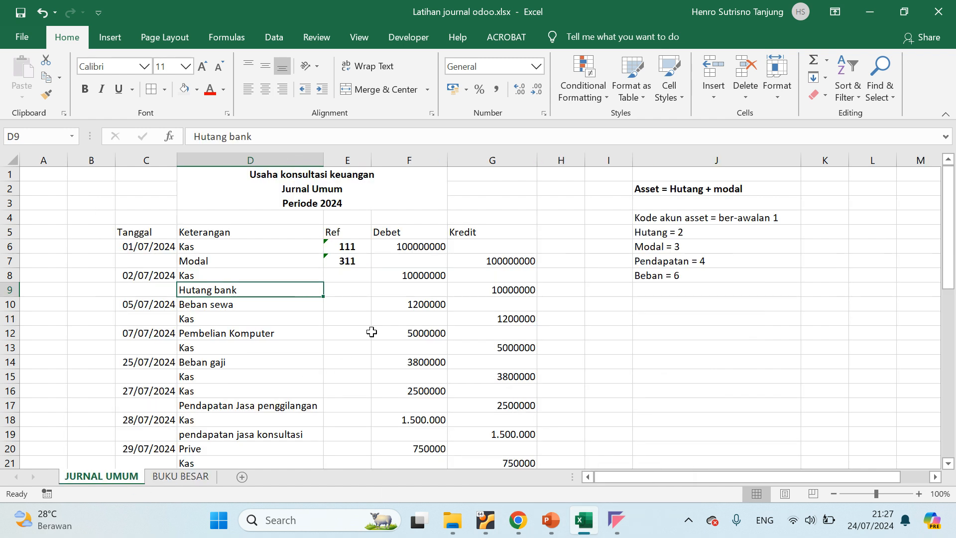
{"action": "left_click", "coordinate": [421, 274]}
{"action": "key", "text": "ctrl+c"}
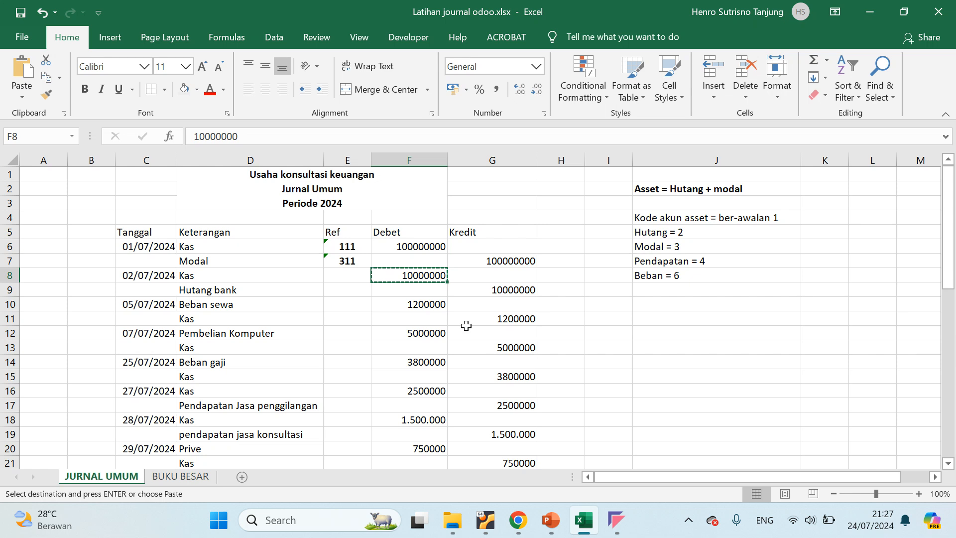
{"action": "left_click", "coordinate": [180, 476]}
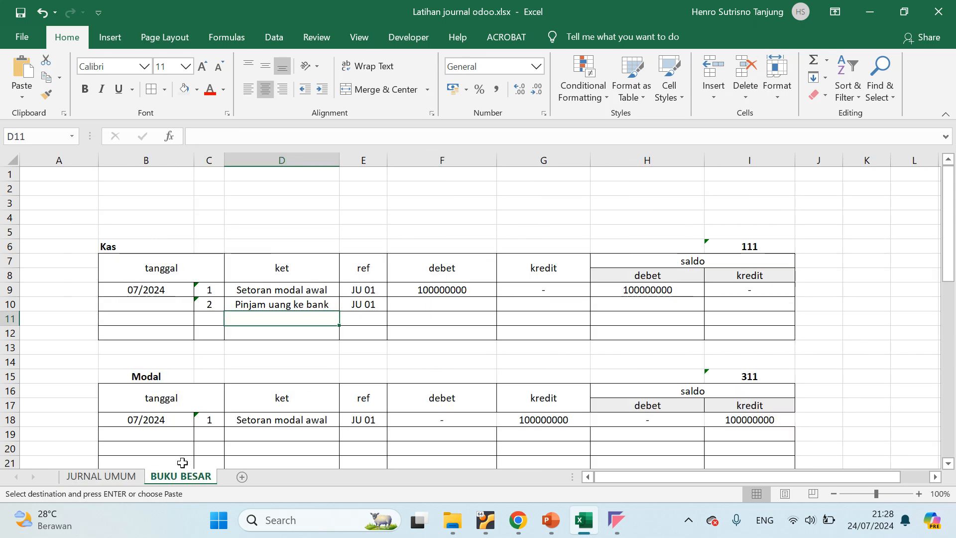
{"action": "left_click", "coordinate": [451, 308]}
{"action": "key", "text": "ctrl+v"}
{"action": "left_click", "coordinate": [596, 316]}
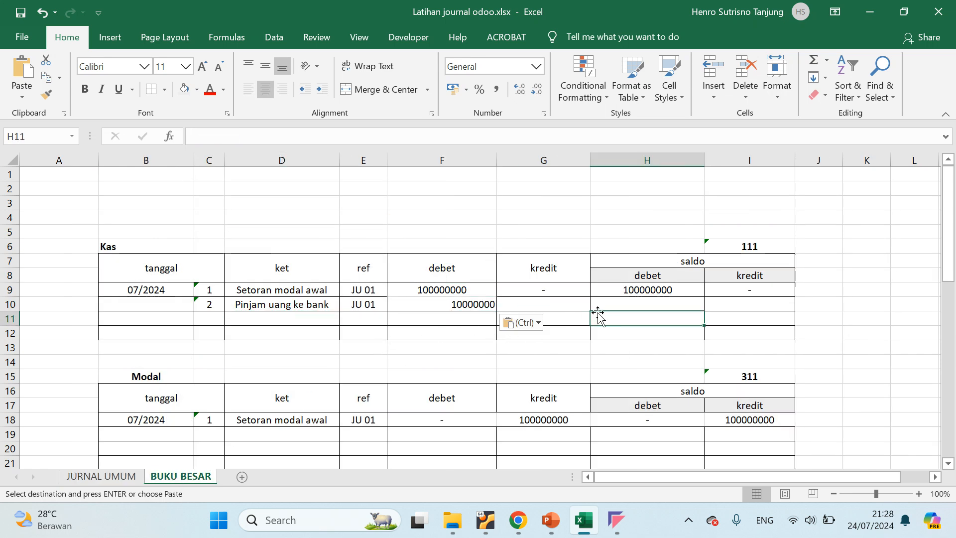
{"action": "left_click", "coordinate": [475, 308]}
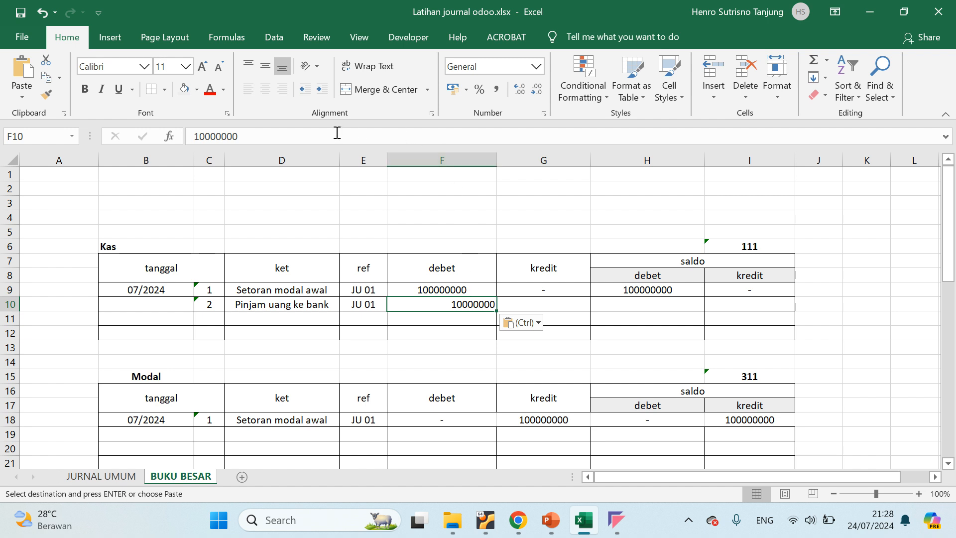
{"action": "left_click", "coordinate": [264, 93]}
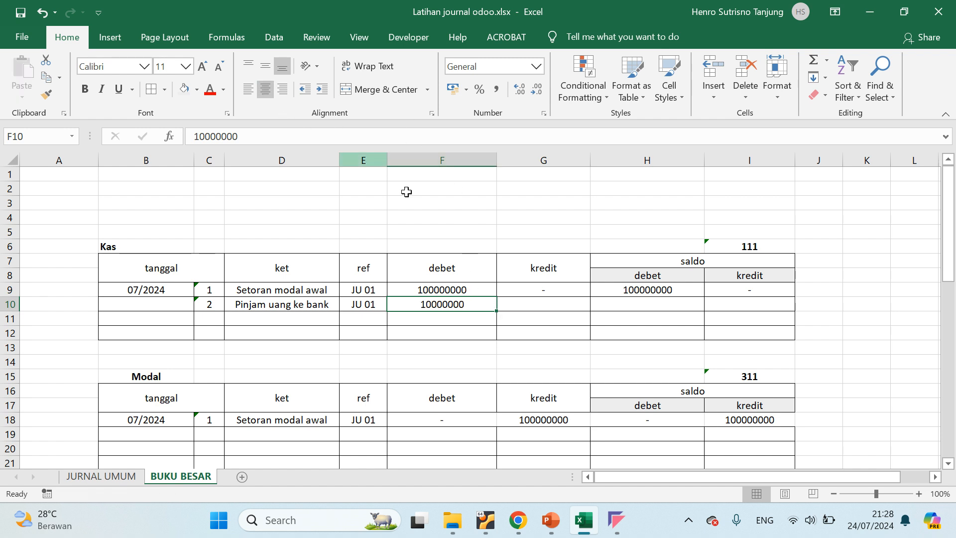
Enter a dash as the kredit of the second Kas row
{"action": "left_click", "coordinate": [557, 310]}
{"action": "type", "text": "-"}
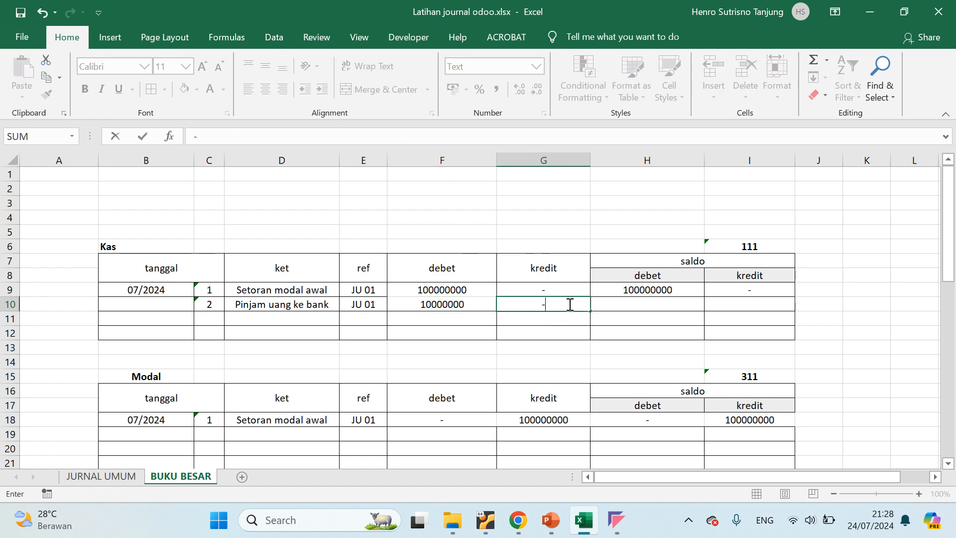
{"action": "key", "text": "Return"}
Copy the second Kas row's debet amount 10000000 into its saldo debet cell
{"action": "left_click", "coordinate": [635, 306]}
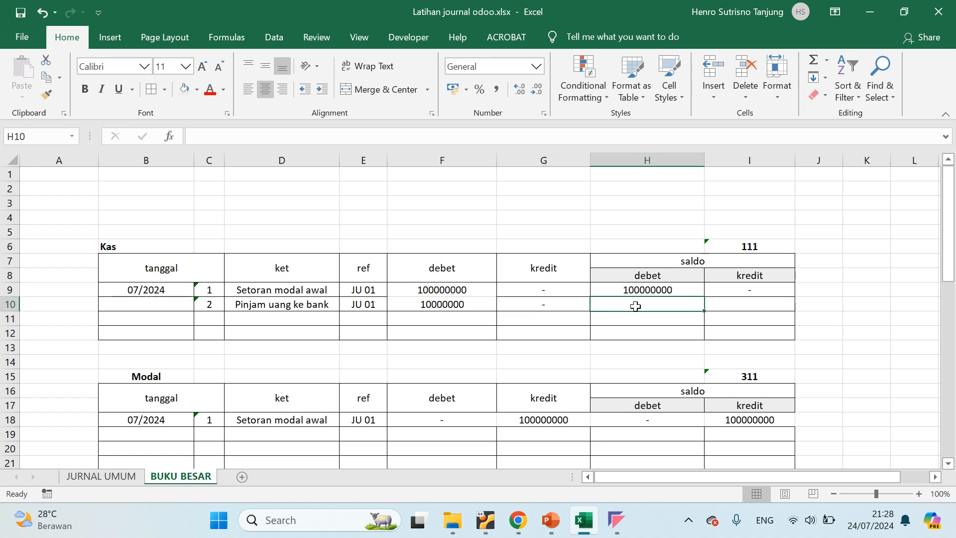
{"action": "left_click", "coordinate": [427, 304]}
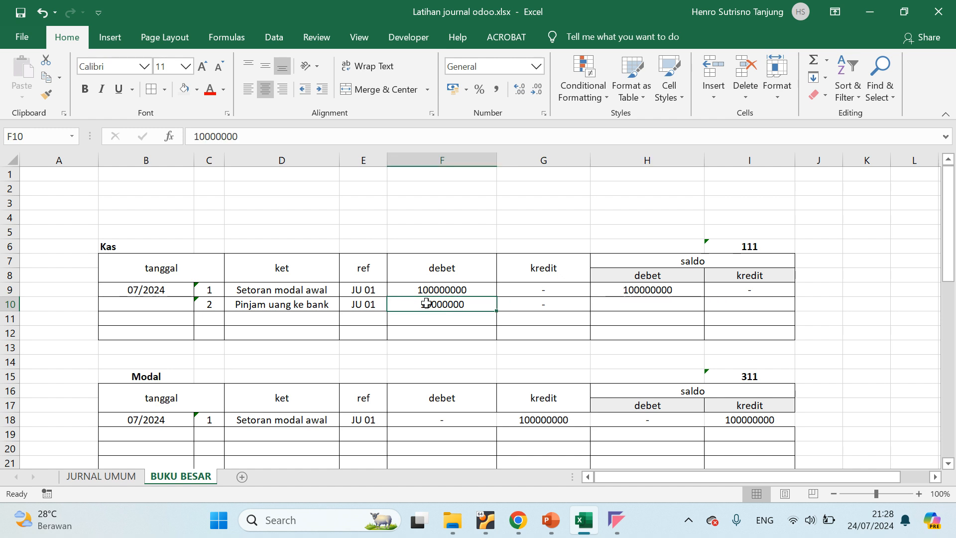
{"action": "double_click", "coordinate": [427, 304]}
{"action": "double_click", "coordinate": [427, 304]}
{"action": "key", "text": "ctrl+c"}
{"action": "left_click", "coordinate": [649, 304]}
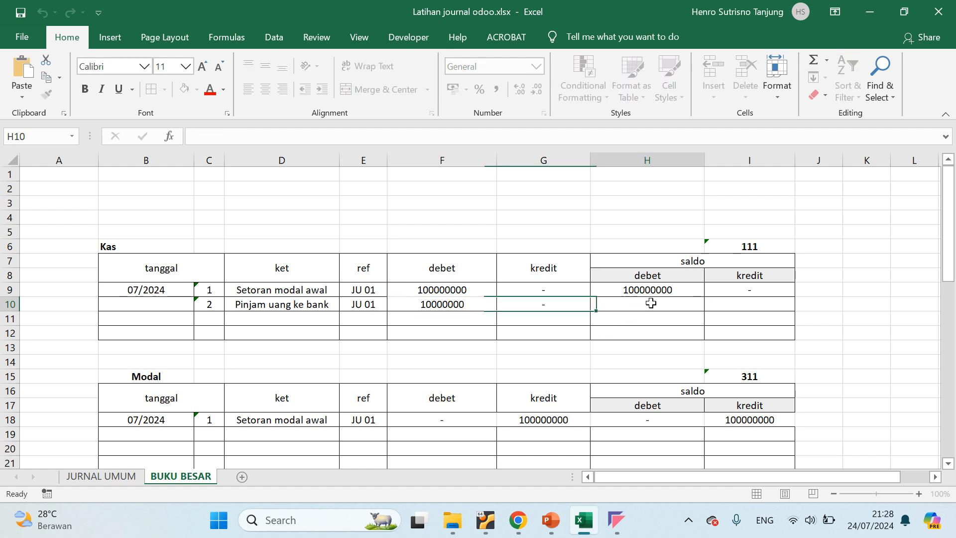
{"action": "key", "text": "ctrl+v"}
{"action": "key", "text": "Return"}
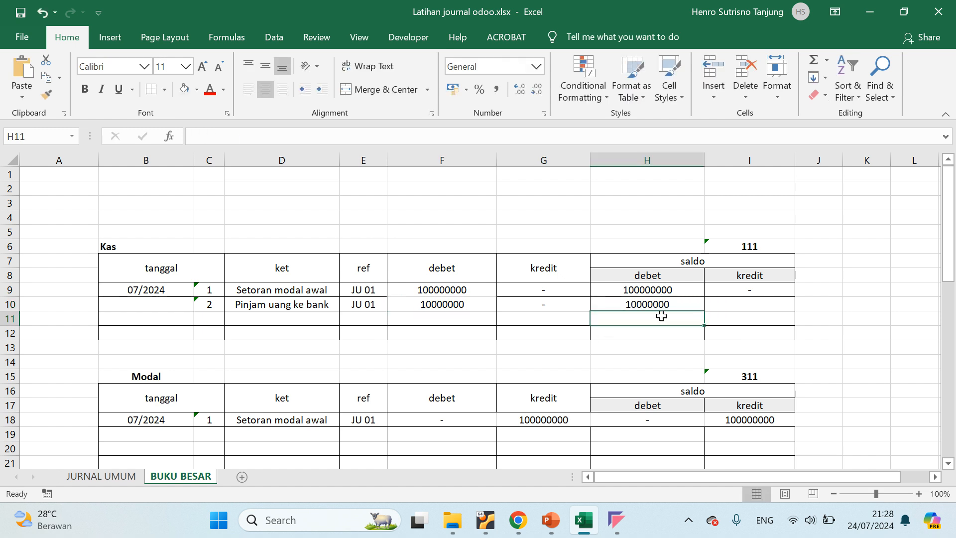
Left-align the debet and saldo debet amounts in both filled Kas rows
{"action": "left_click", "coordinate": [640, 298]}
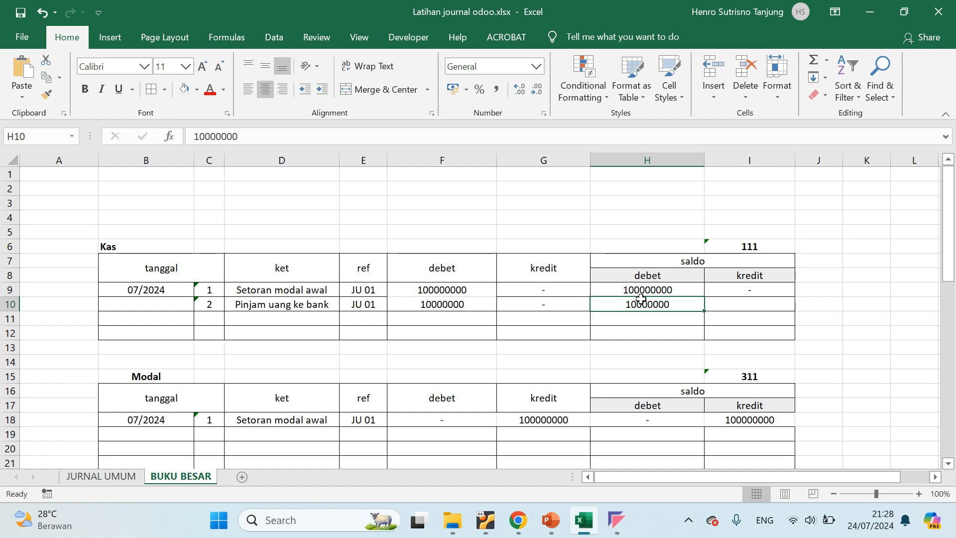
{"action": "left_click", "coordinate": [434, 290]}
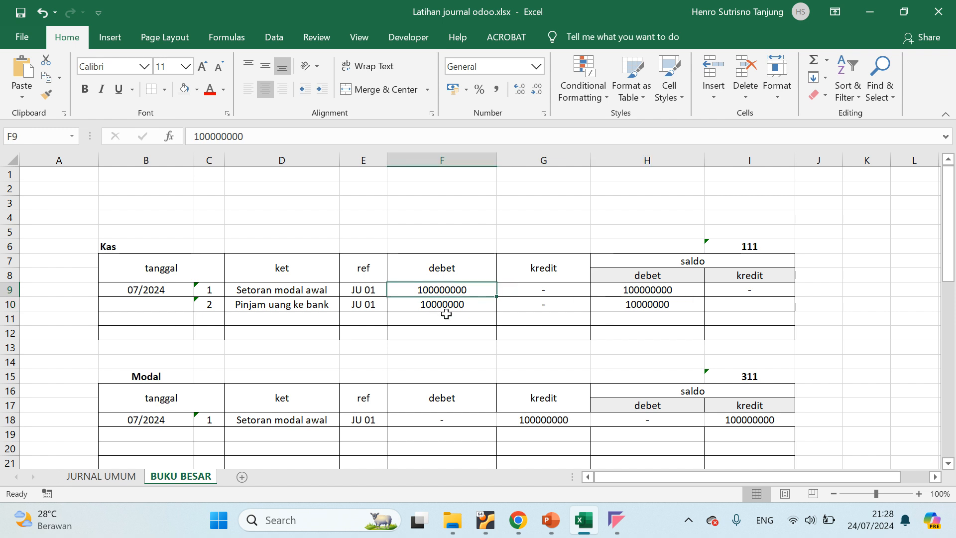
{"action": "left_click_drag", "start_coordinate": [446, 314], "coordinate": [442, 302]}
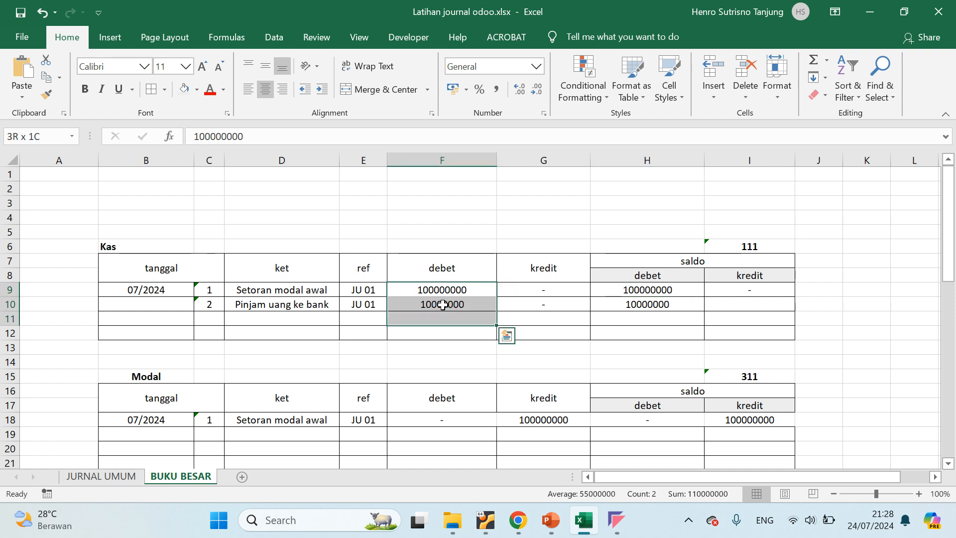
{"action": "left_click", "coordinate": [247, 94]}
{"action": "left_click_drag", "start_coordinate": [654, 285], "coordinate": [650, 306]}
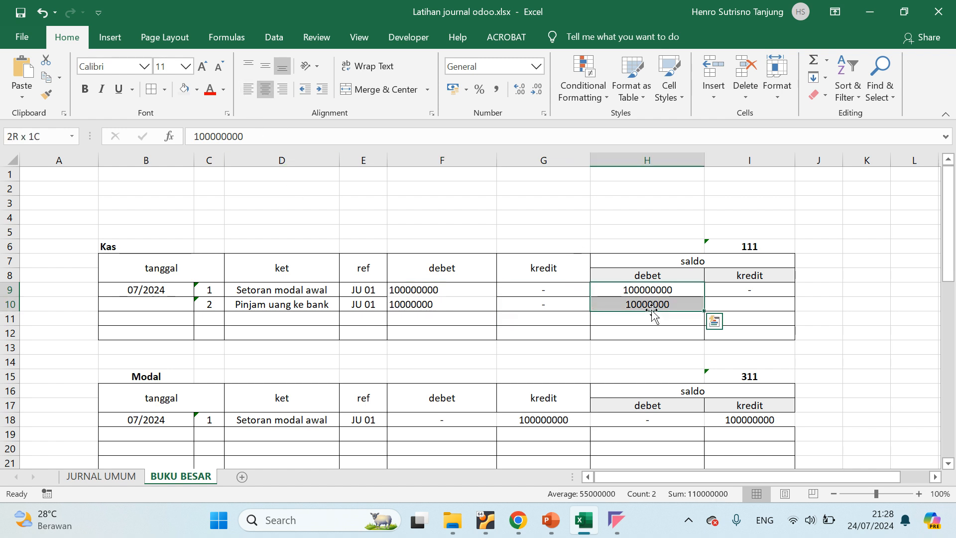
{"action": "left_click", "coordinate": [246, 90]}
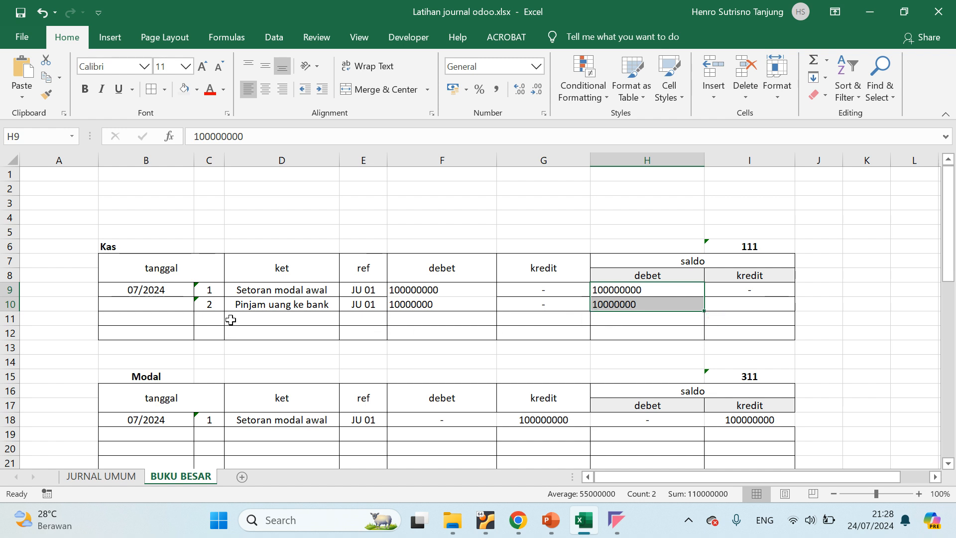
Check the Hutang bank line in JURNAL UMUM and duplicate the whole Modal ledger table in BUKU BESAR at cell B23
{"action": "left_click", "coordinate": [214, 320]}
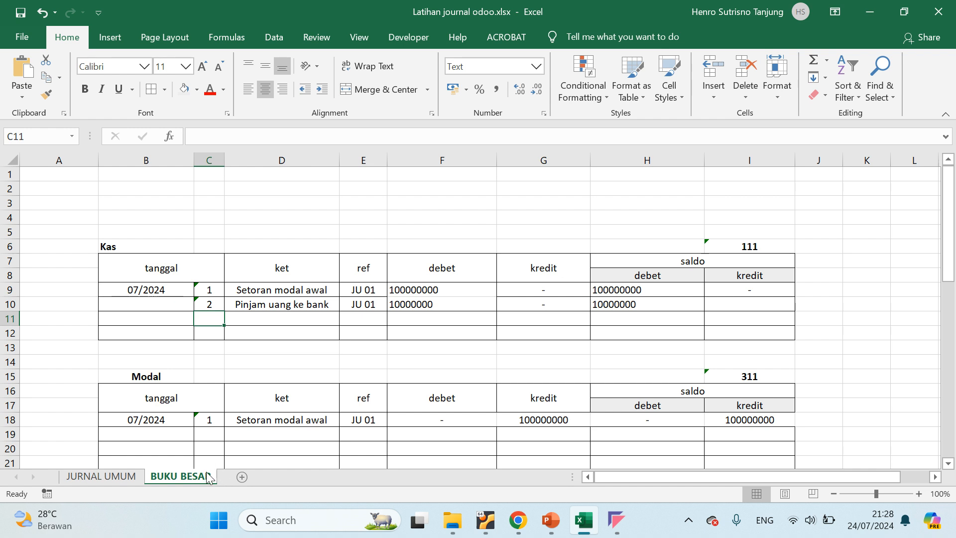
{"action": "left_click", "coordinate": [119, 475]}
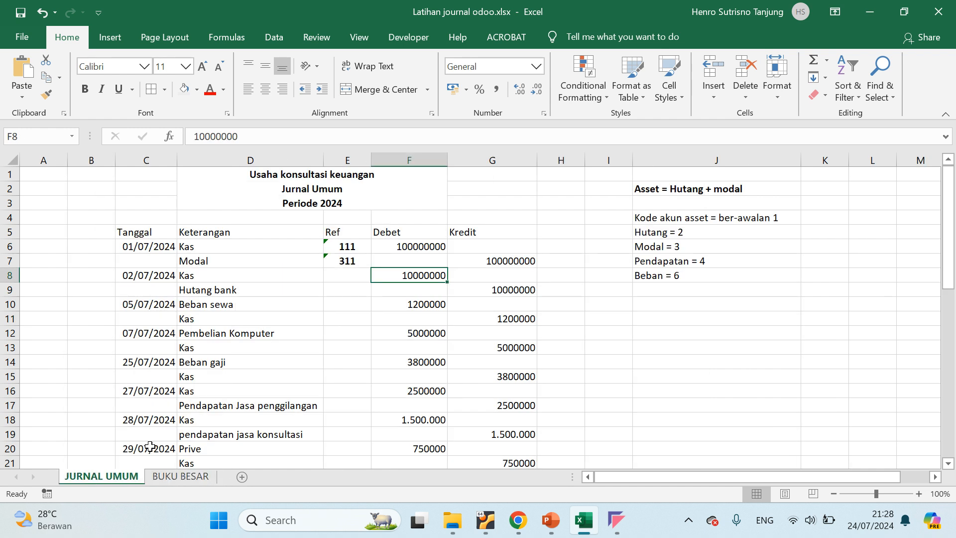
{"action": "left_click", "coordinate": [228, 289]}
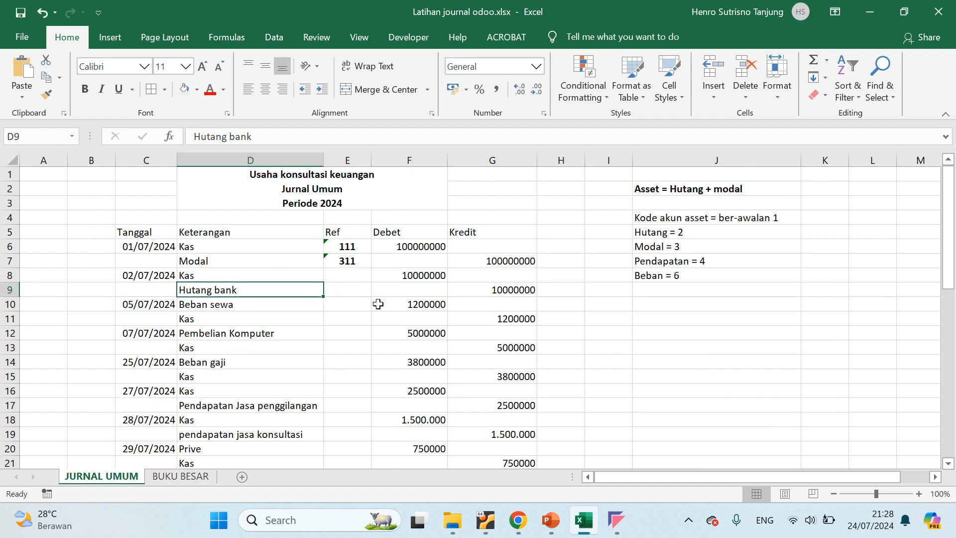
{"action": "left_click", "coordinate": [180, 476]}
{"action": "scroll", "coordinate": [202, 389], "scroll_direction": "down", "scroll_amount": 2}
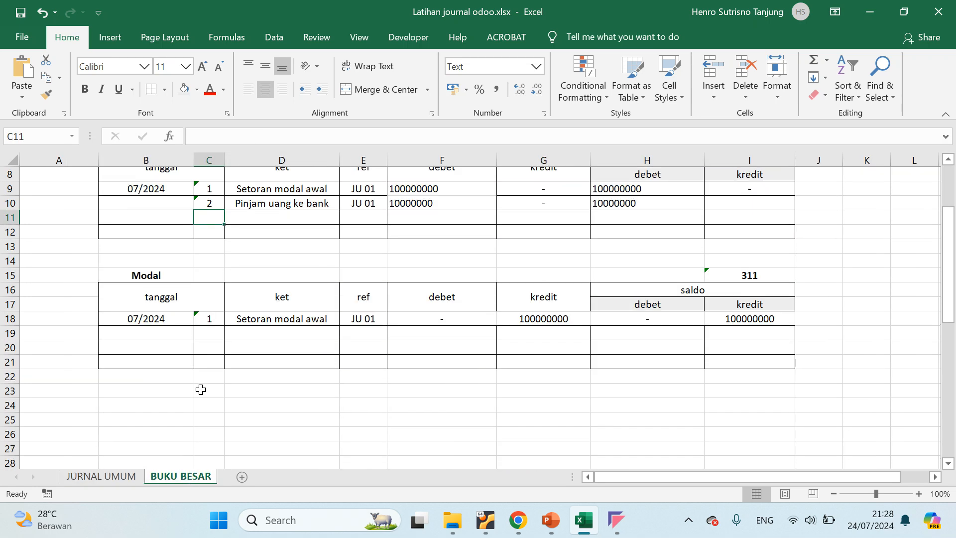
{"action": "left_click", "coordinate": [145, 276]}
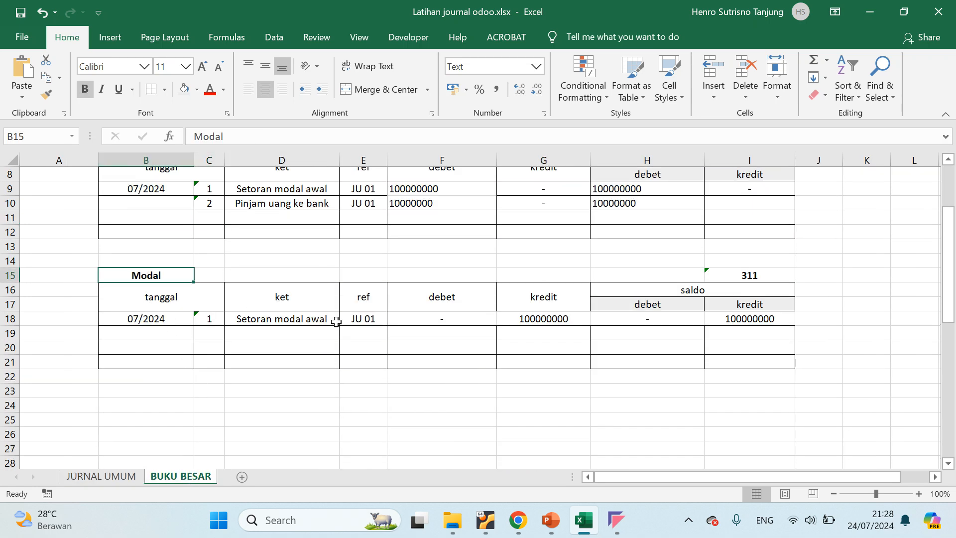
{"action": "left_click", "coordinate": [777, 363], "text": "shift"}
{"action": "key", "text": "ctrl+c"}
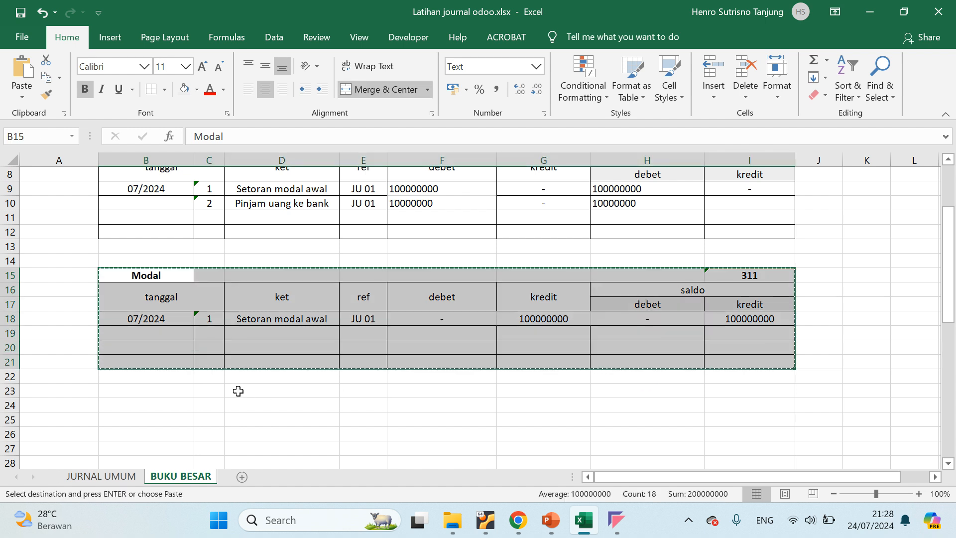
{"action": "left_click", "coordinate": [128, 393]}
{"action": "key", "text": "ctrl+v"}
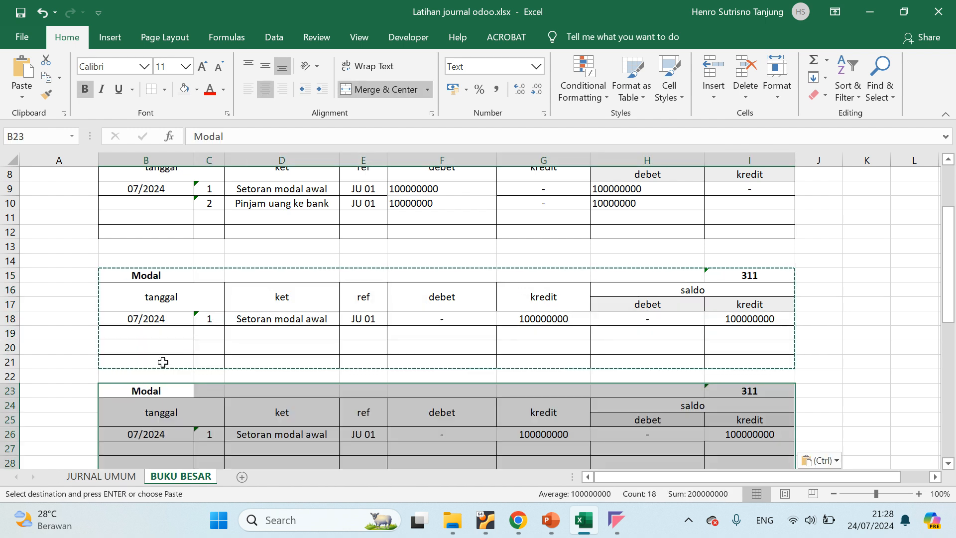
{"action": "key", "text": "Escape"}
Change the title of the duplicated ledger table in B23 to "Hutang Bank"
{"action": "double_click", "coordinate": [156, 393]}
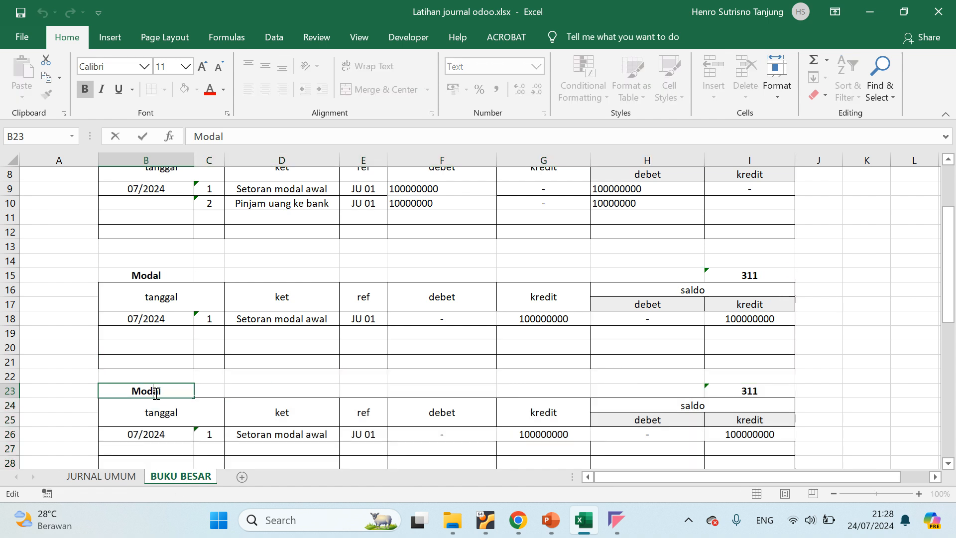
{"action": "double_click", "coordinate": [156, 393]}
{"action": "type", "text": "Hutang BAN"}
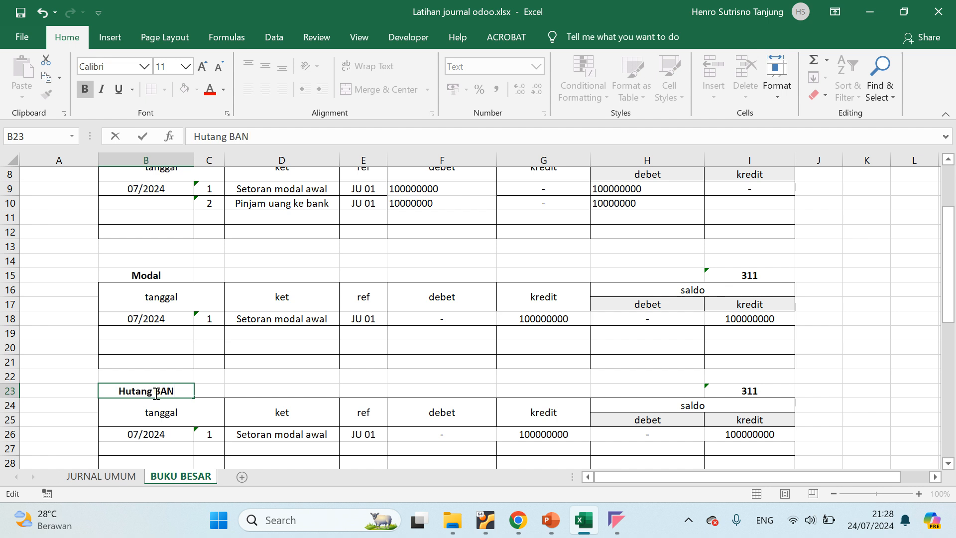
{"action": "key", "text": "BackSpace"}
{"action": "key", "text": "BackSpace"}
{"action": "type", "text": "ng Bank"}
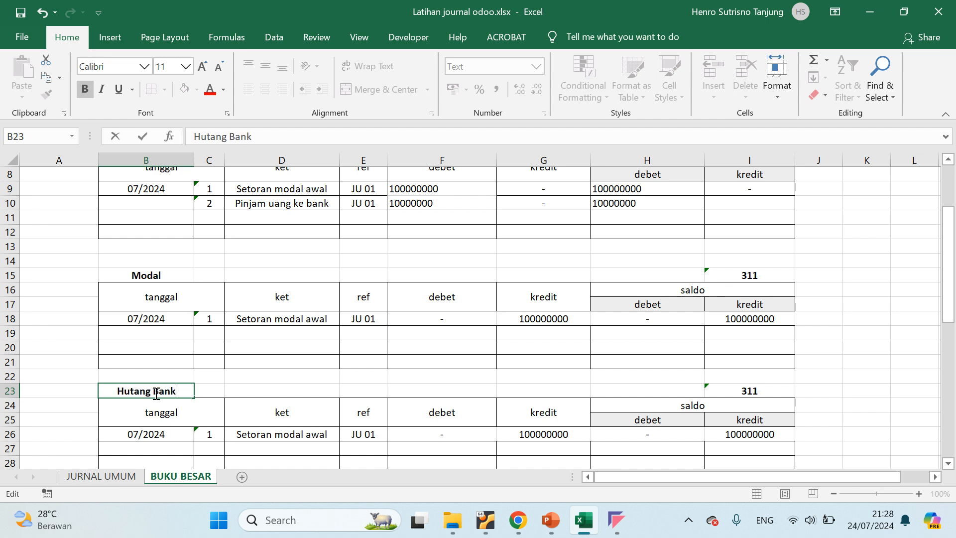
{"action": "key", "text": "Tab"}
{"action": "key", "text": "Tab"}
{"action": "key", "text": "Tab"}
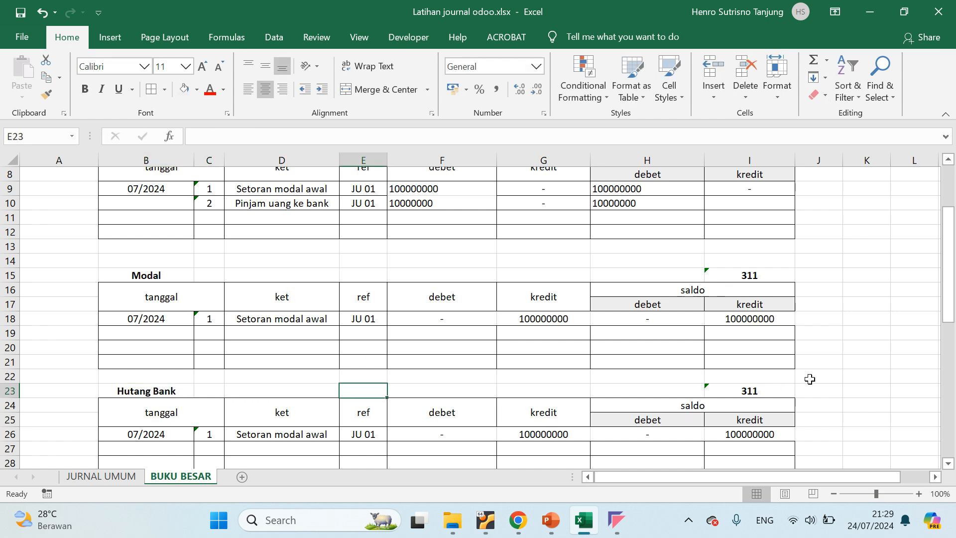
Open the Hutang Bank table's account code for editing, switch to Odoo, and open the Chart of Accounts in a duplicated browser tab
{"action": "double_click", "coordinate": [746, 391]}
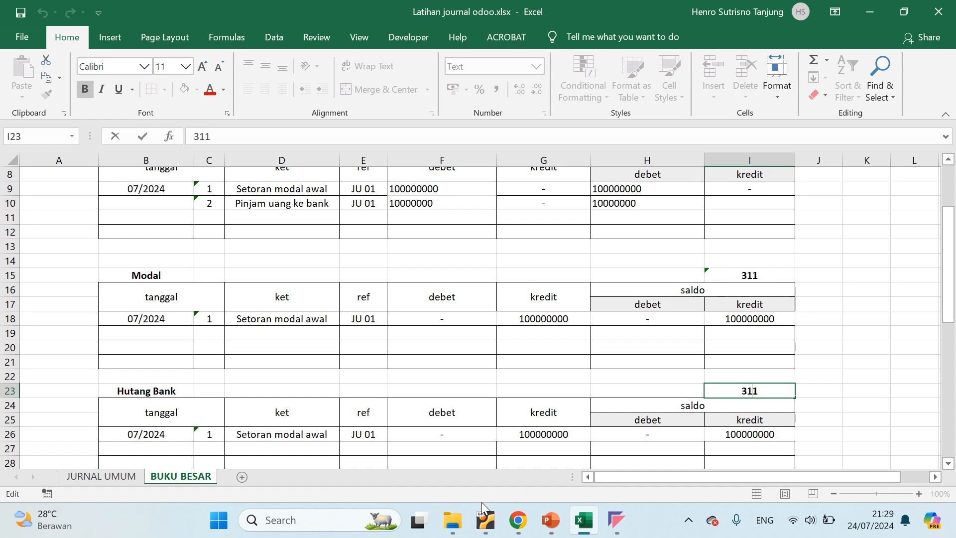
{"action": "left_click", "coordinate": [485, 519]}
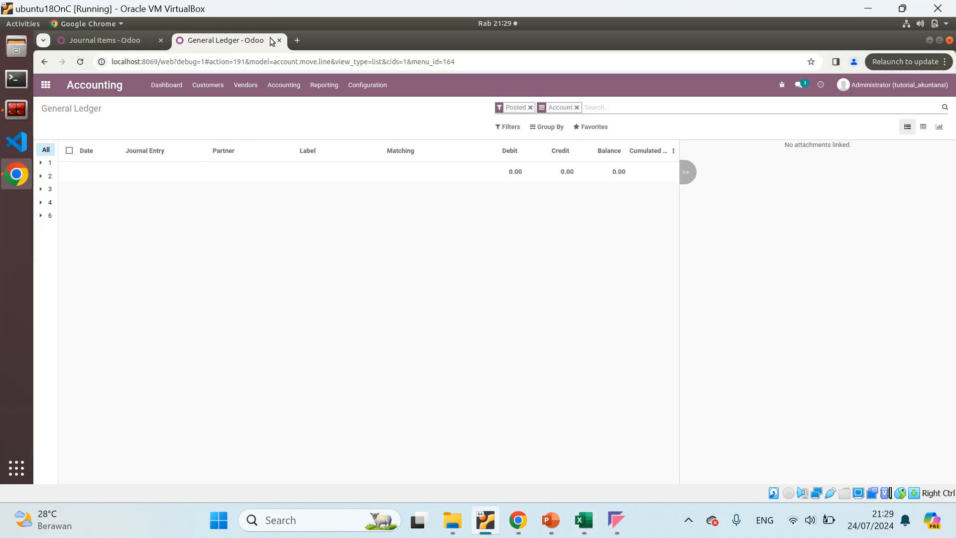
{"action": "right_click", "coordinate": [243, 42]}
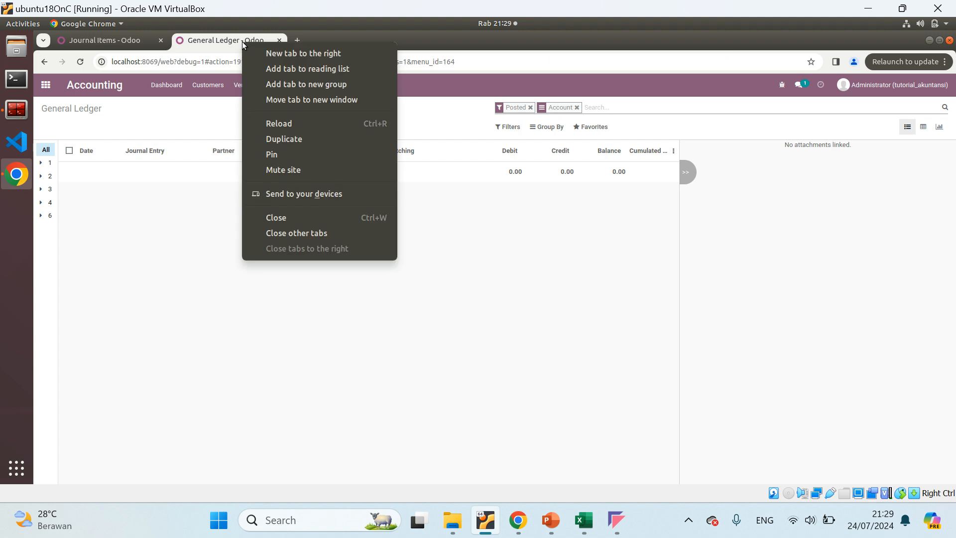
{"action": "left_click", "coordinate": [284, 140]}
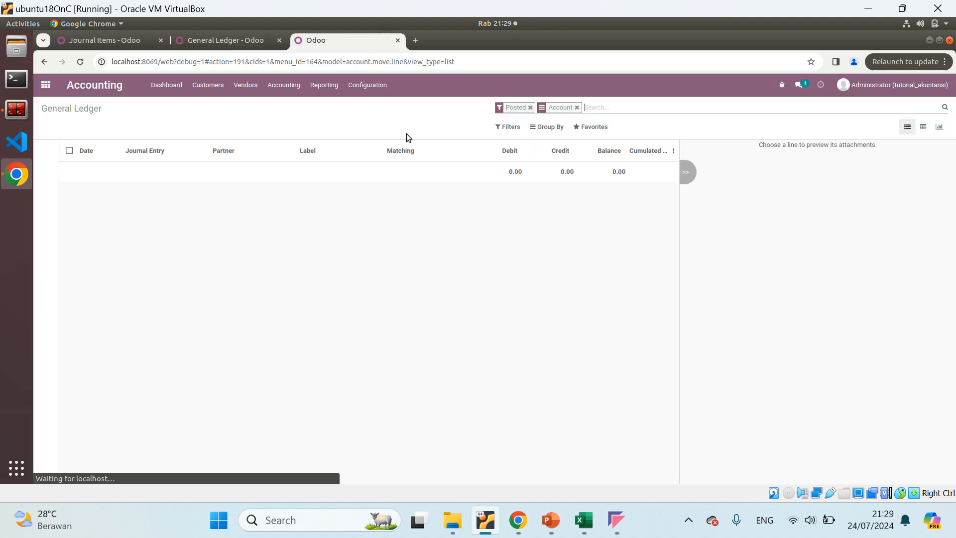
{"action": "left_click", "coordinate": [378, 95]}
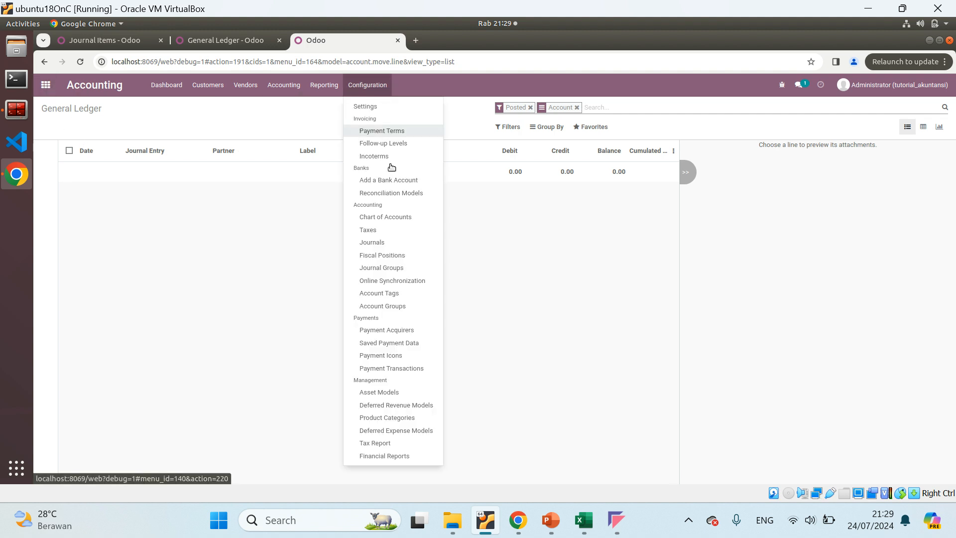
{"action": "left_click", "coordinate": [382, 217]}
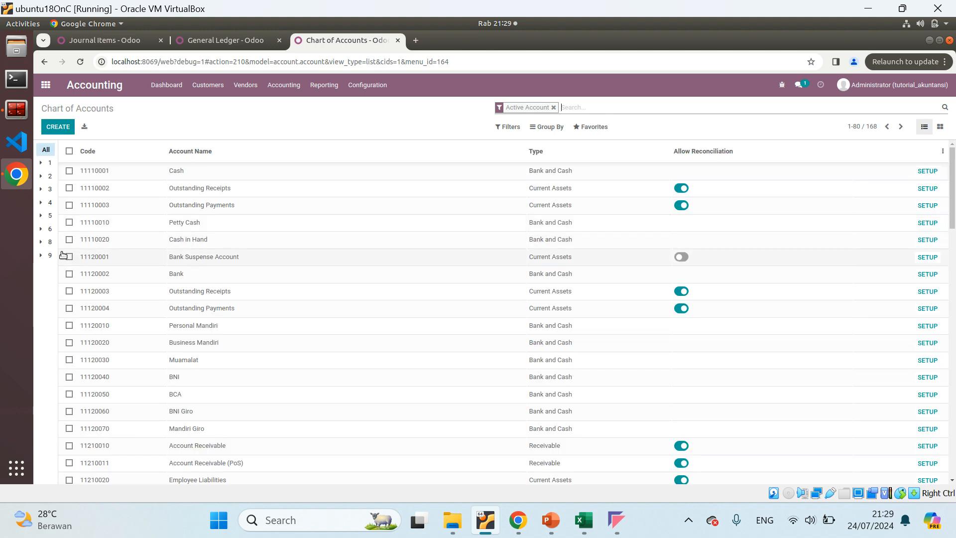
Browse account groups 5 and 6 in the Chart of Accounts and search the accounts for "loan"
{"action": "left_click", "coordinate": [48, 215]}
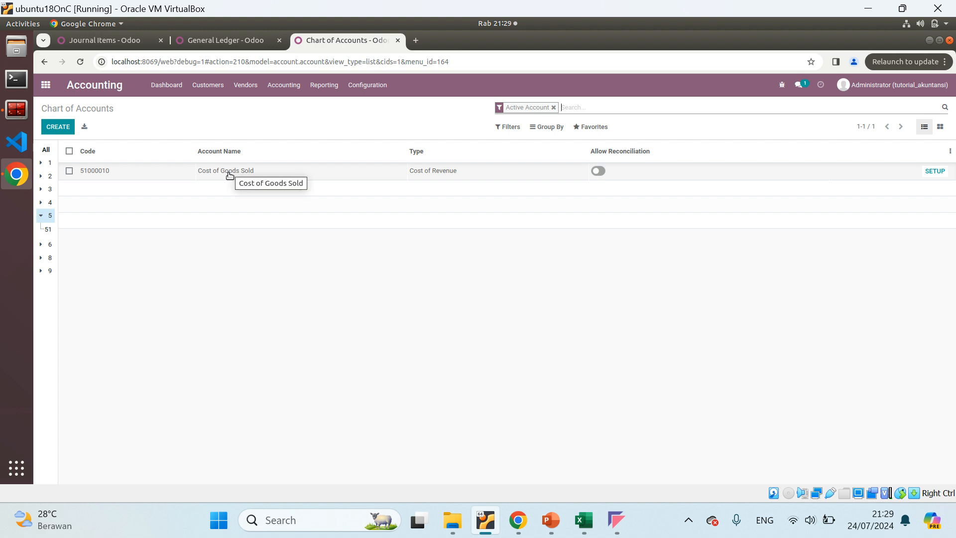
{"action": "left_click", "coordinate": [42, 245]}
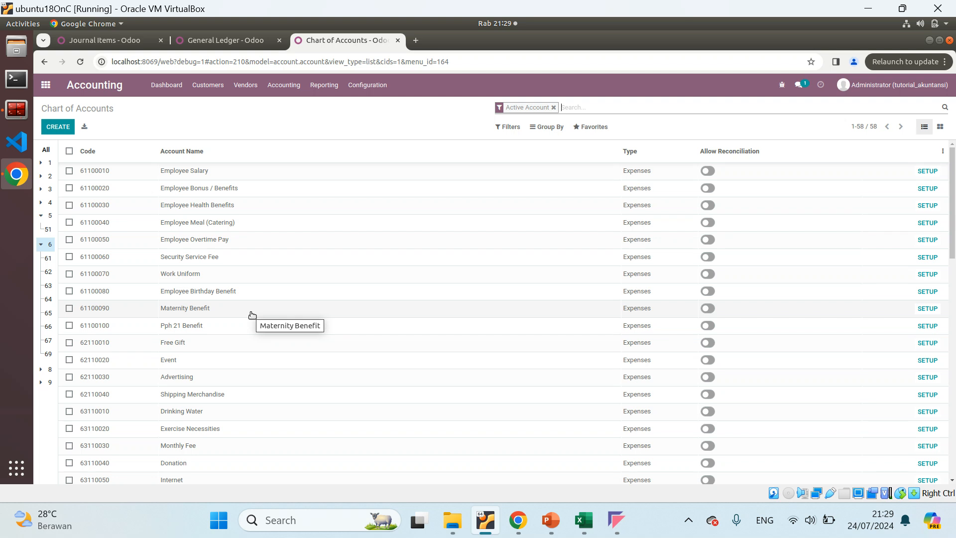
{"action": "type", "text": "loan"}
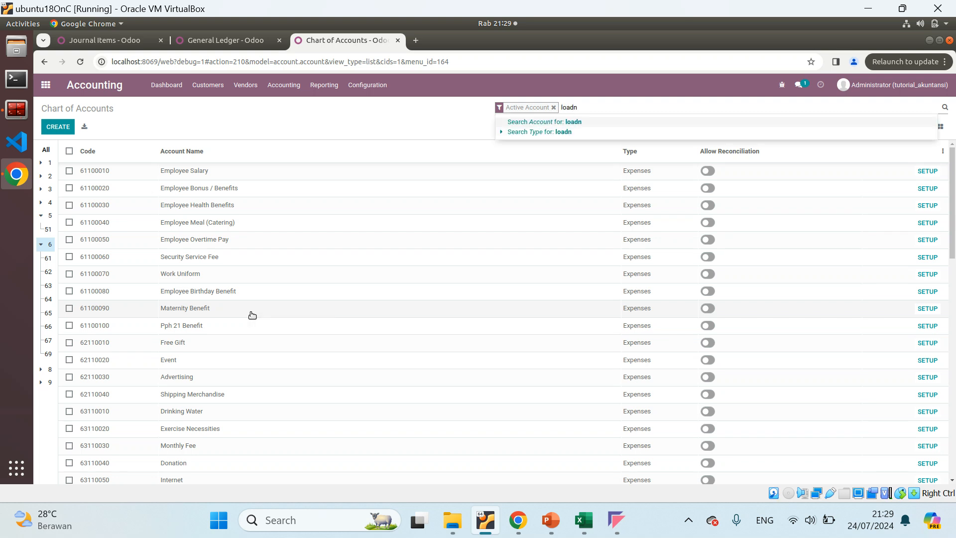
{"action": "key", "text": "Return"}
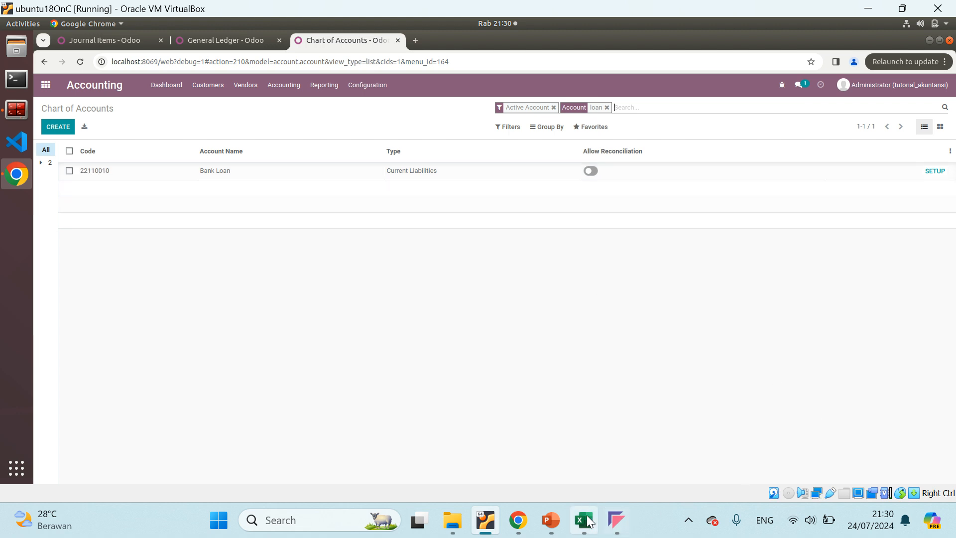
Return to Excel and set the Hutang Bank table's account code in I23 to 502
{"action": "mouse_move", "coordinate": [584, 520]}
{"action": "left_click", "coordinate": [601, 459]}
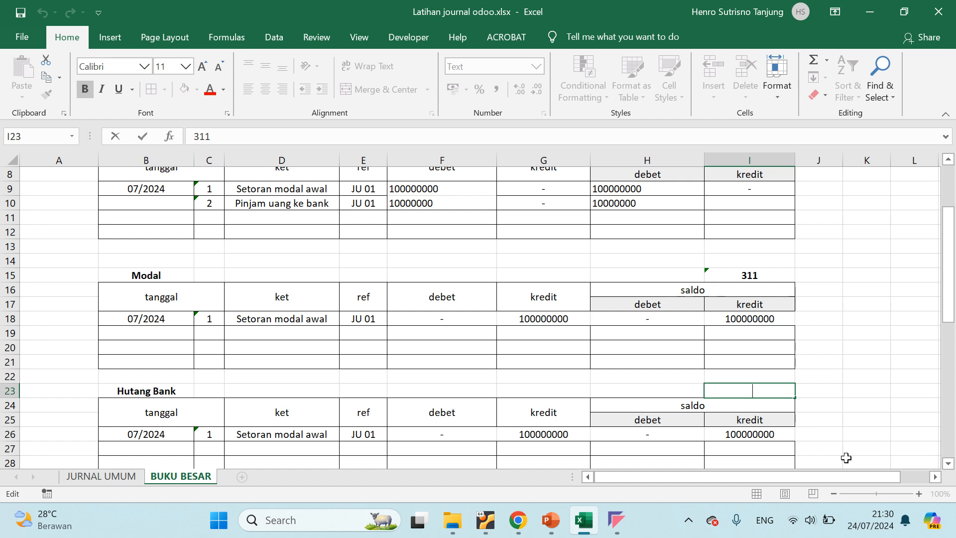
{"action": "type", "text": "3151"}
{"action": "key", "text": "Left"}
{"action": "type", "text": "-"}
{"action": "key", "text": "ctrl+a"}
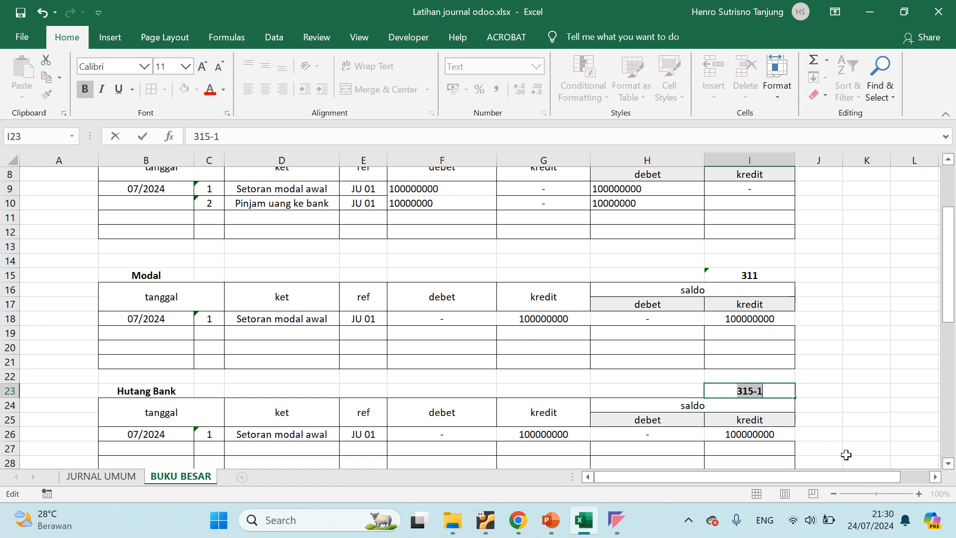
{"action": "key", "text": "BackSpace"}
{"action": "type", "text": "502"}
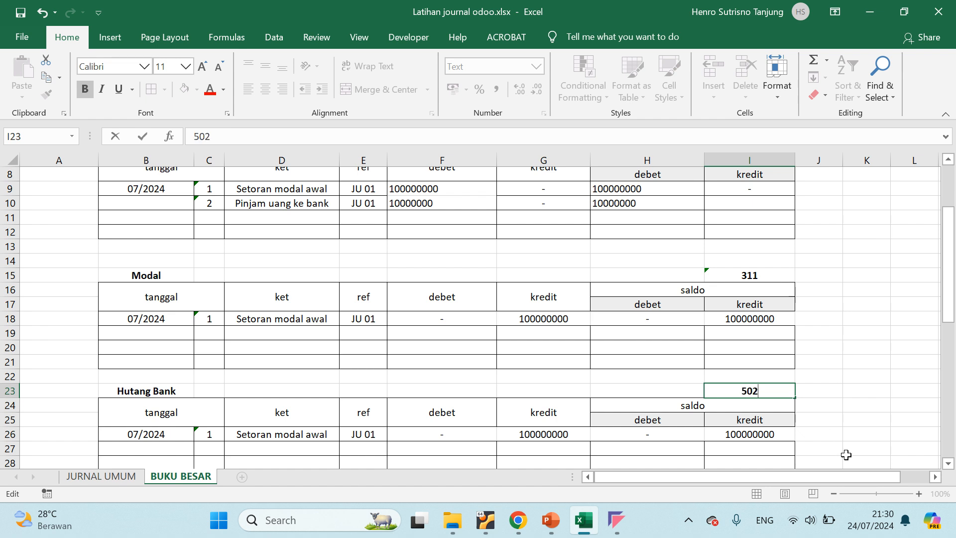
{"action": "key", "text": "Return"}
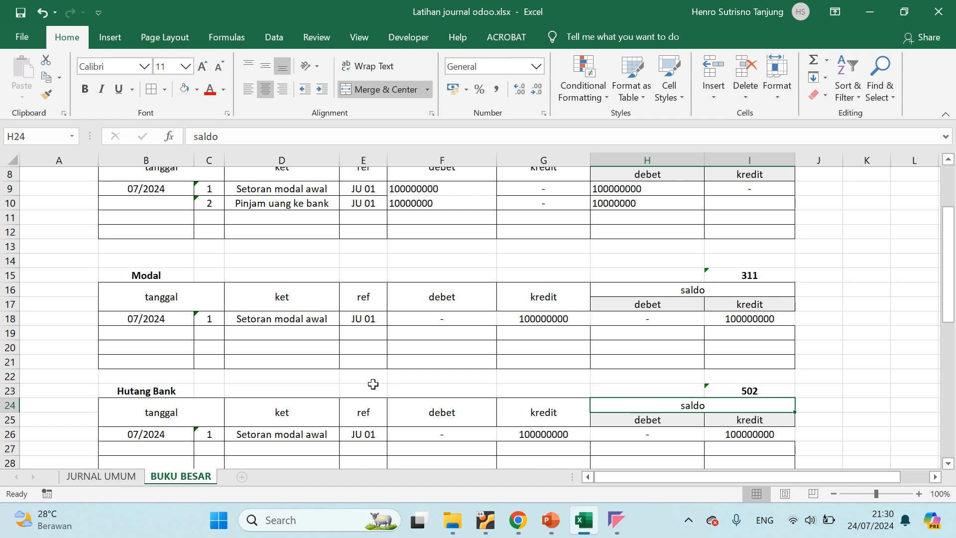
Clear the copied Setoran modal awal entry from row 26 of the Hutang Bank table, B26 to I26
{"action": "scroll", "coordinate": [373, 384], "scroll_direction": "down", "scroll_amount": 2}
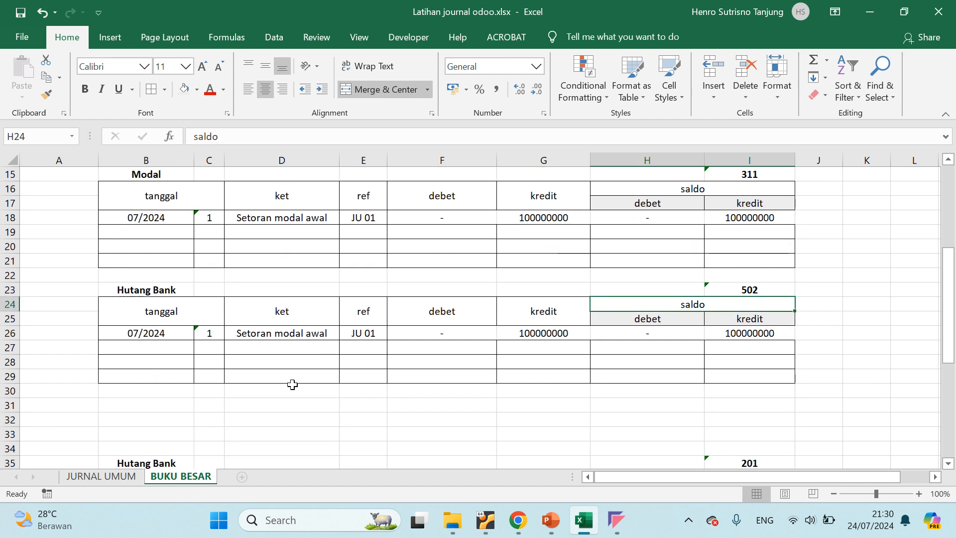
{"action": "left_click", "coordinate": [258, 332]}
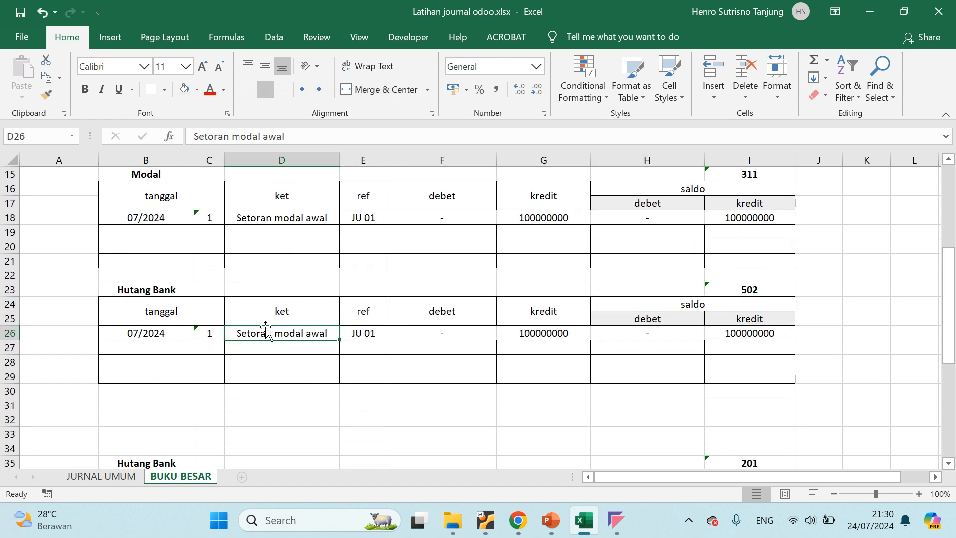
{"action": "left_click", "coordinate": [120, 333]}
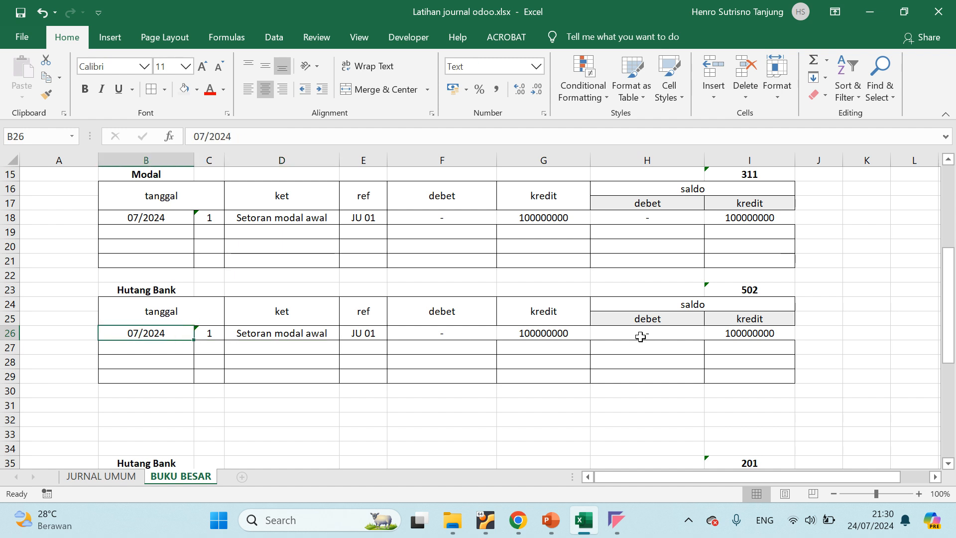
{"action": "left_click", "coordinate": [764, 333], "text": "shift"}
{"action": "key", "text": "Delete"}
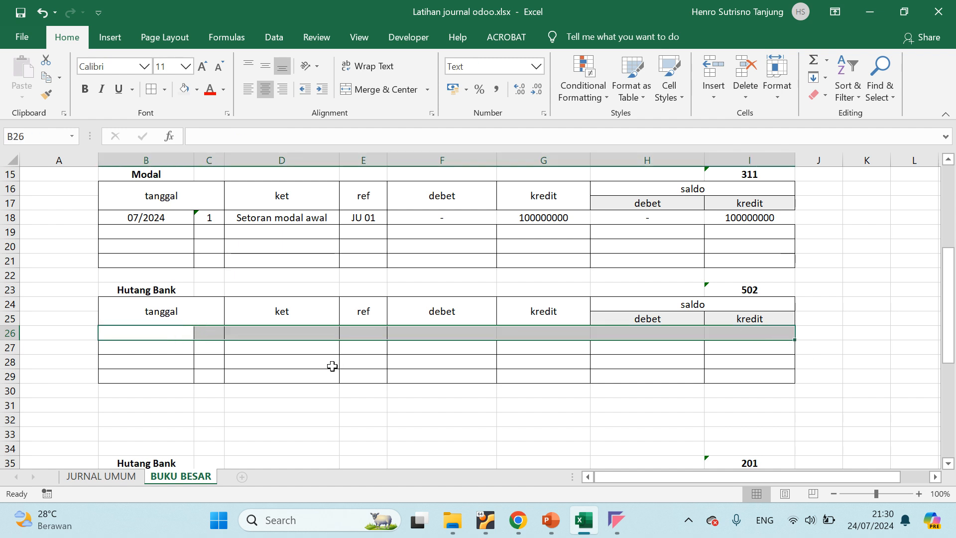
{"action": "left_click", "coordinate": [331, 364]}
{"action": "left_click", "coordinate": [157, 336]}
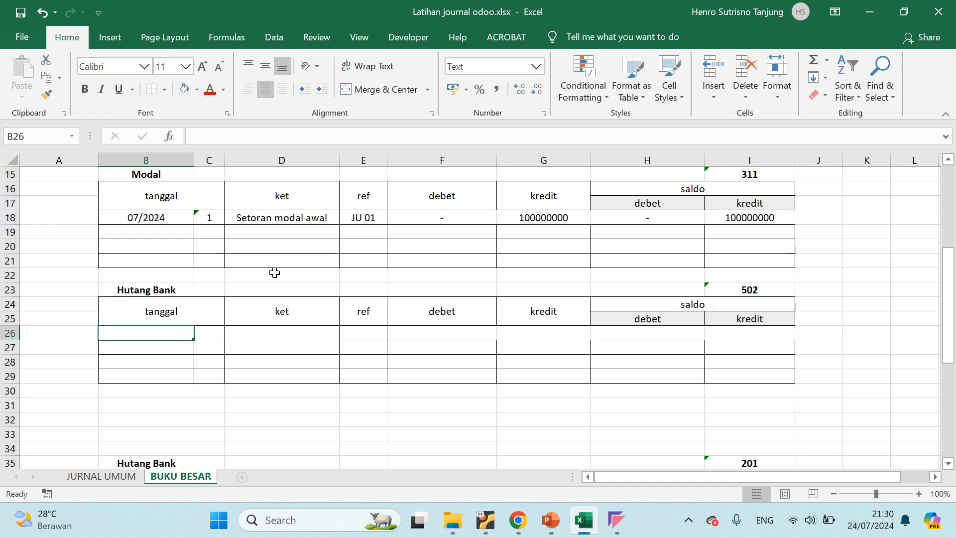
Check the Hutang bank line in JURNAL UMUM and glance at the Bank Loan account in Odoo before returning to Excel
{"action": "left_click", "coordinate": [115, 476]}
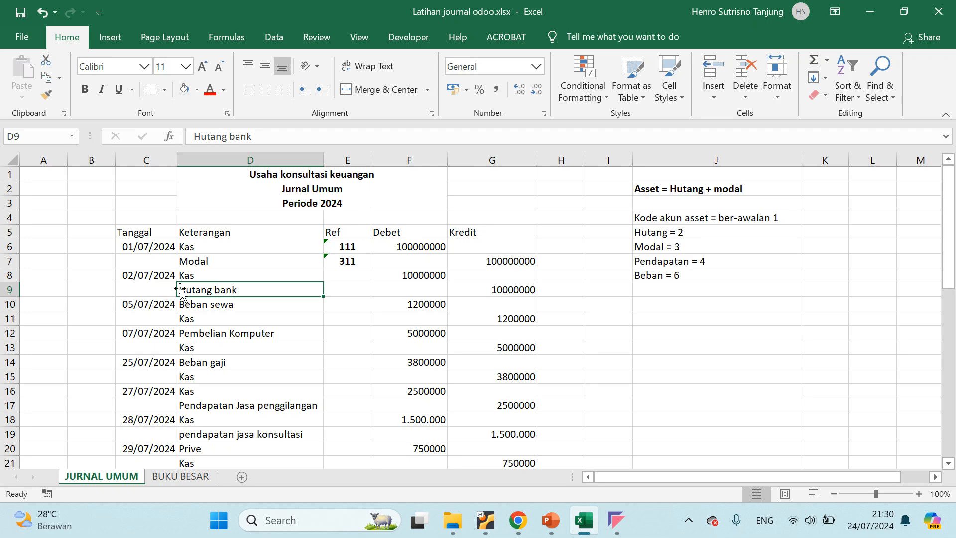
{"action": "key", "text": "alt+Tab"}
{"action": "key", "text": "alt+Tab"}
{"action": "key", "text": "alt+Tab"}
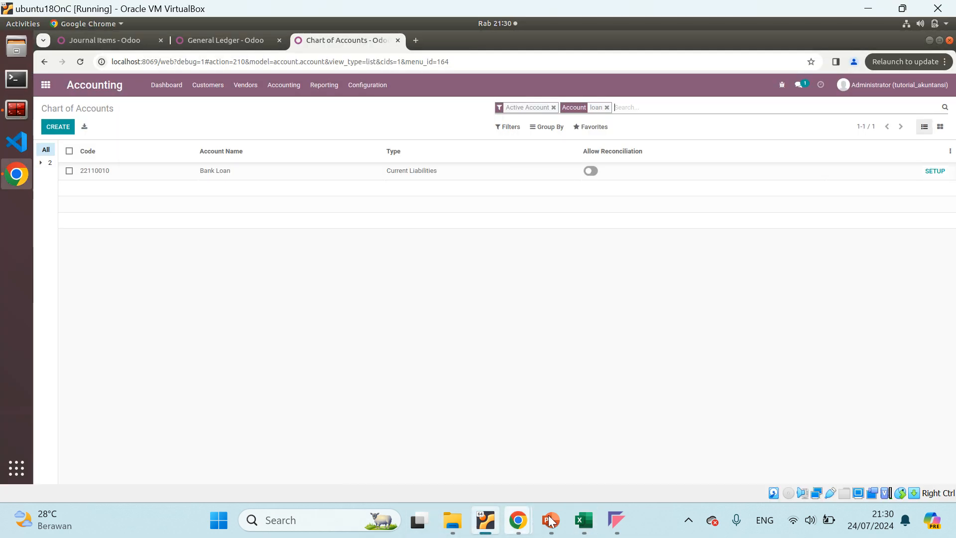
{"action": "left_click", "coordinate": [583, 520]}
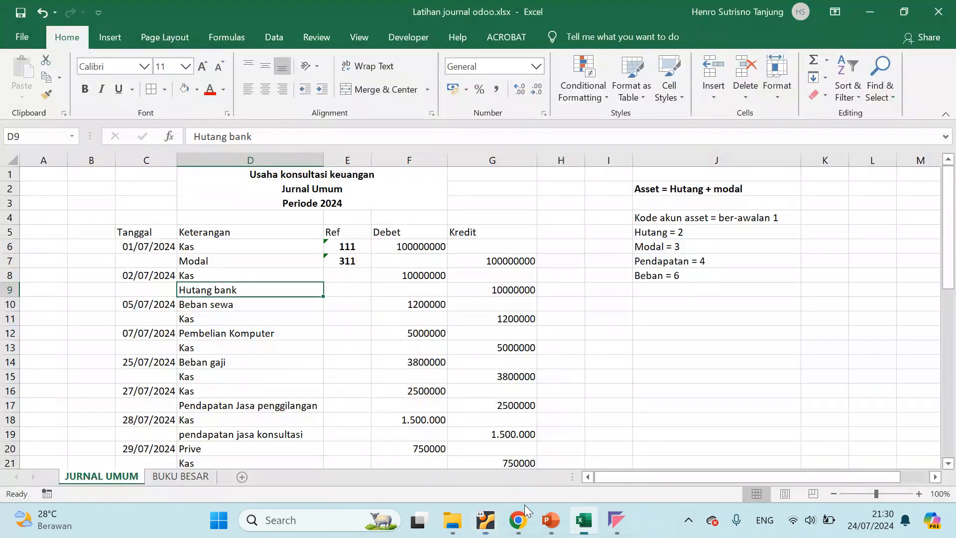
In BUKU BESAR, copy the Modal table's date 07/2024 into the first Hutang Bank row and enter 2 as its day
{"action": "left_click", "coordinate": [186, 476]}
{"action": "left_click", "coordinate": [144, 219]}
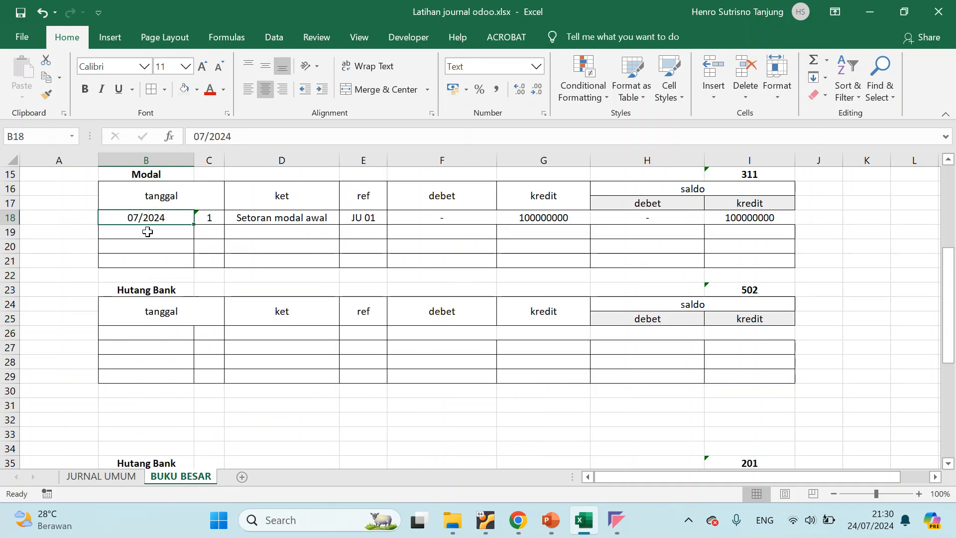
{"action": "key", "text": "ctrl+c"}
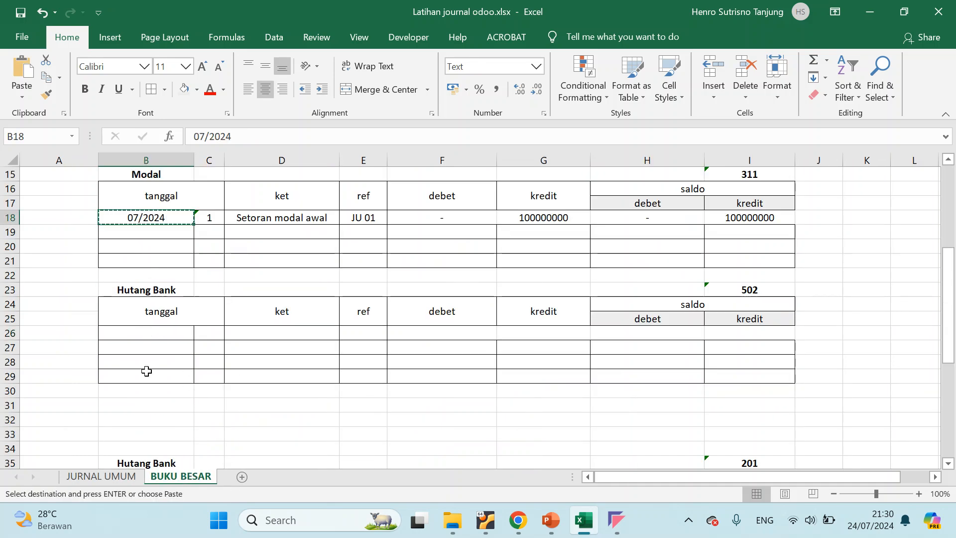
{"action": "left_click", "coordinate": [149, 333]}
{"action": "key", "text": "ctrl+v"}
{"action": "left_click", "coordinate": [242, 338]}
{"action": "left_click", "coordinate": [215, 335]}
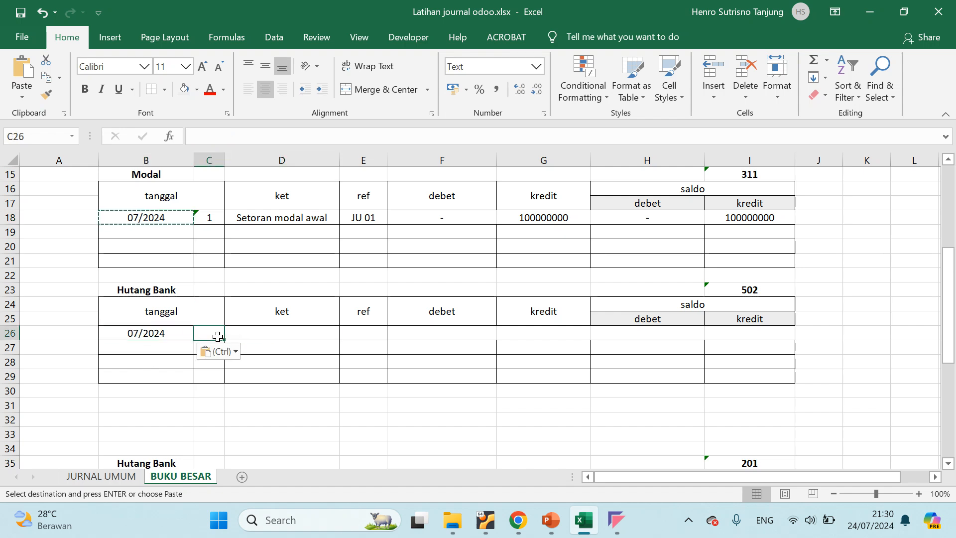
{"action": "type", "text": "2"}
{"action": "left_click", "coordinate": [282, 335]}
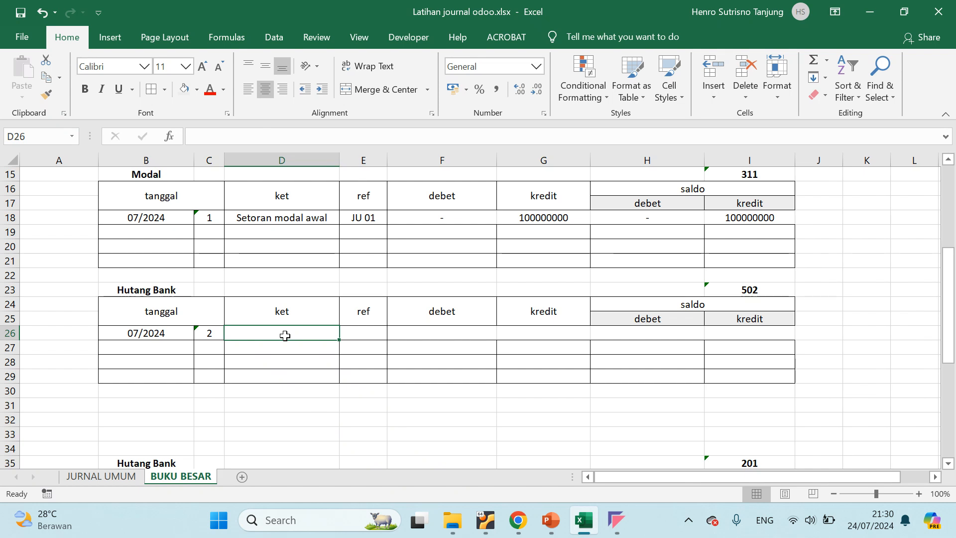
Copy the description "Pinjam uang ke bank" from the second Kas row into the Hutang Bank row's ket cell
{"action": "scroll", "coordinate": [292, 268], "scroll_direction": "up", "scroll_amount": 2}
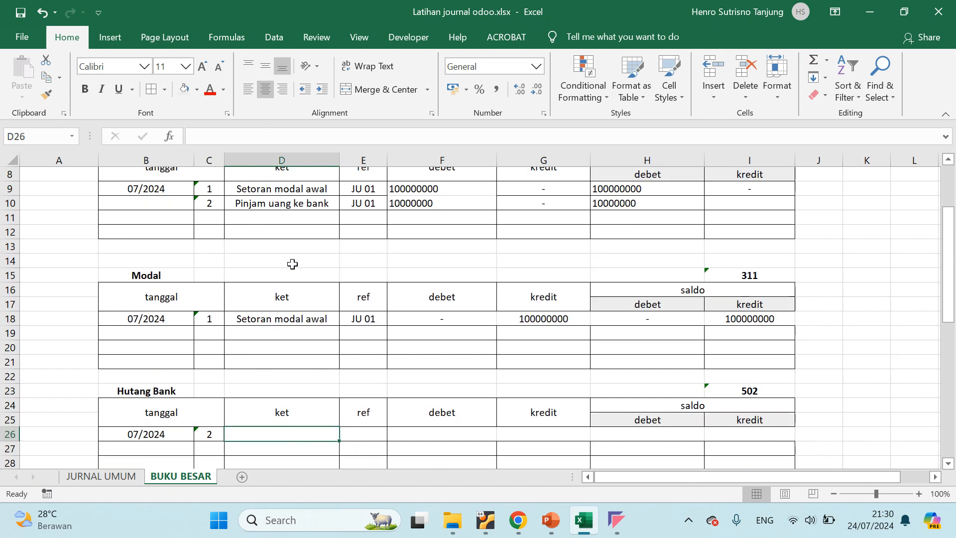
{"action": "left_click", "coordinate": [296, 204]}
{"action": "key", "text": "ctrl+c"}
{"action": "left_click", "coordinate": [277, 433]}
{"action": "key", "text": "ctrl+v"}
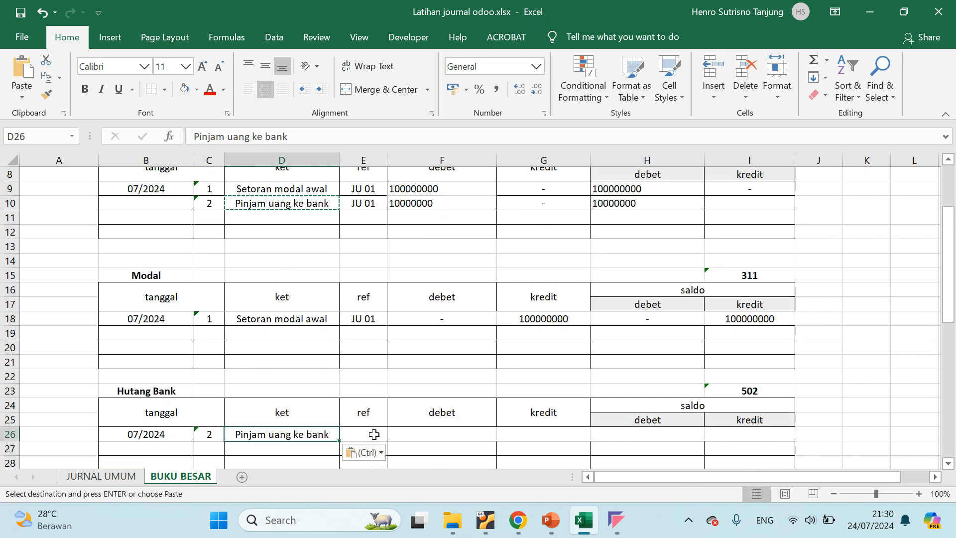
Copy the reference JU 01 from the second Kas row into the Hutang Bank row's ref cell and select its debet cell
{"action": "left_click", "coordinate": [374, 434]}
{"action": "left_click", "coordinate": [365, 204]}
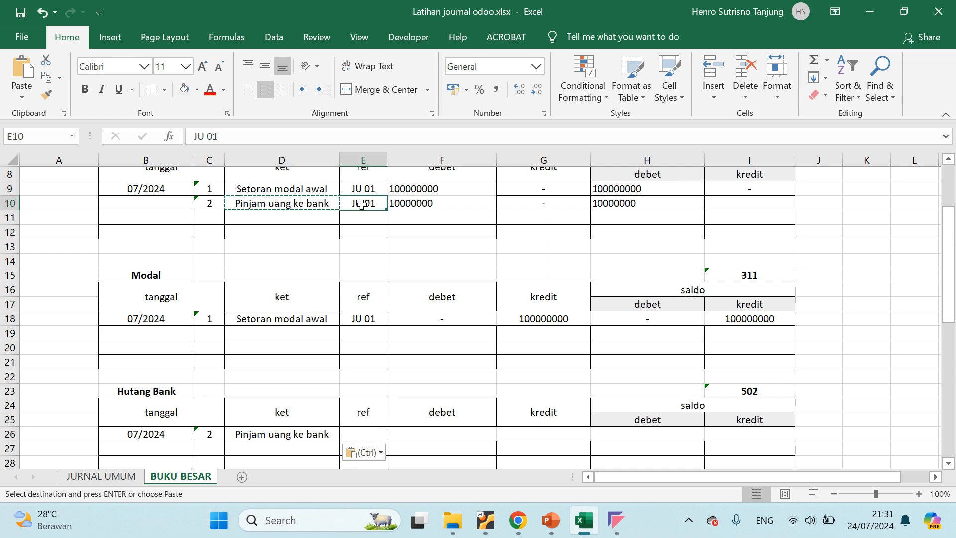
{"action": "key", "text": "ctrl+c"}
{"action": "left_click", "coordinate": [364, 448]}
{"action": "left_click", "coordinate": [364, 434]}
{"action": "key", "text": "ctrl+v"}
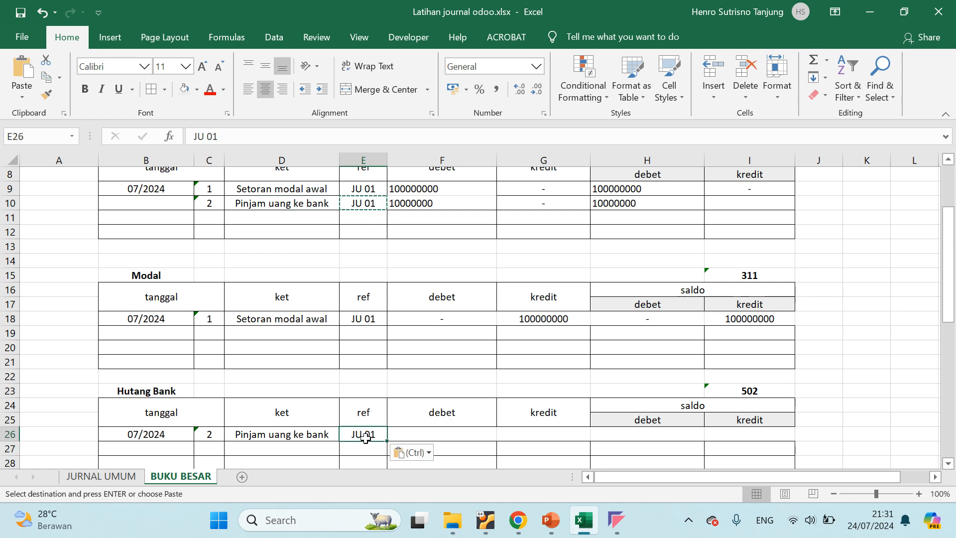
{"action": "left_click", "coordinate": [436, 436]}
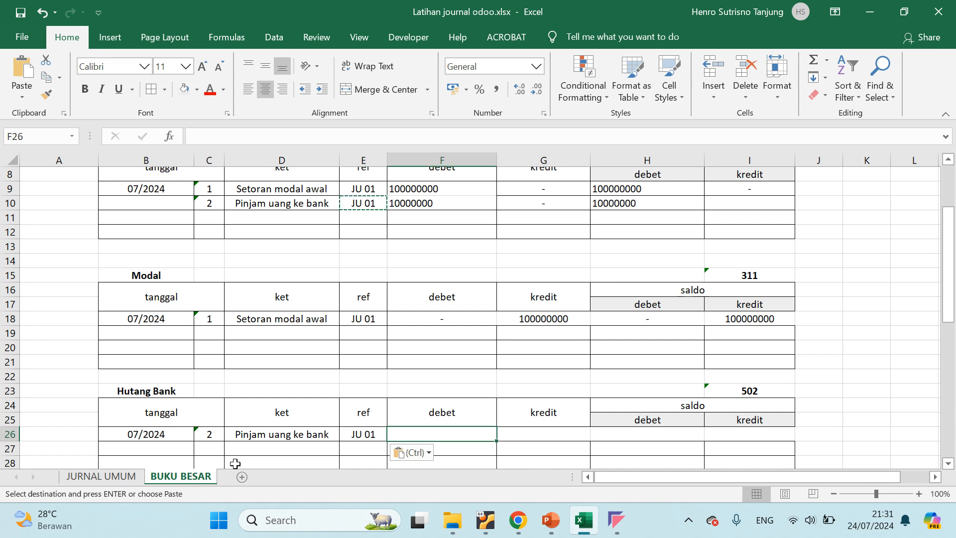
Copy 10000000 from the second Kas row's debet into the Hutang Bank row's kredit cell and enter "-" as its debet
{"action": "key", "text": "Escape"}
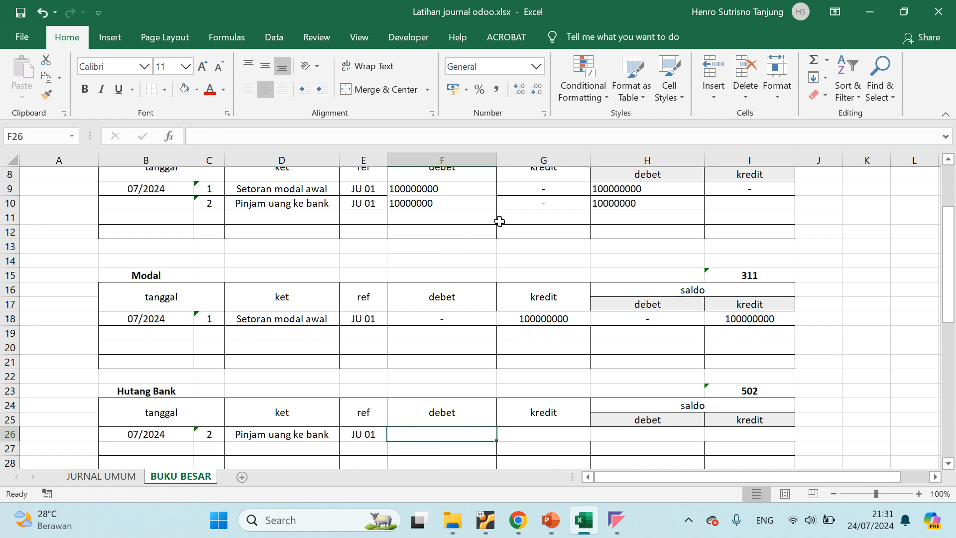
{"action": "left_click", "coordinate": [411, 201]}
{"action": "key", "text": "ctrl+c"}
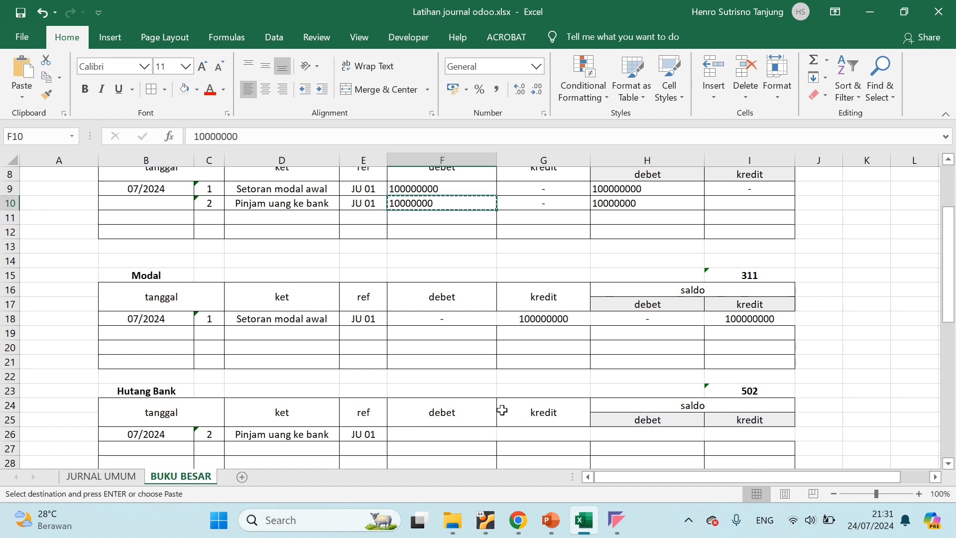
{"action": "left_click", "coordinate": [529, 433]}
{"action": "key", "text": "ctrl+v"}
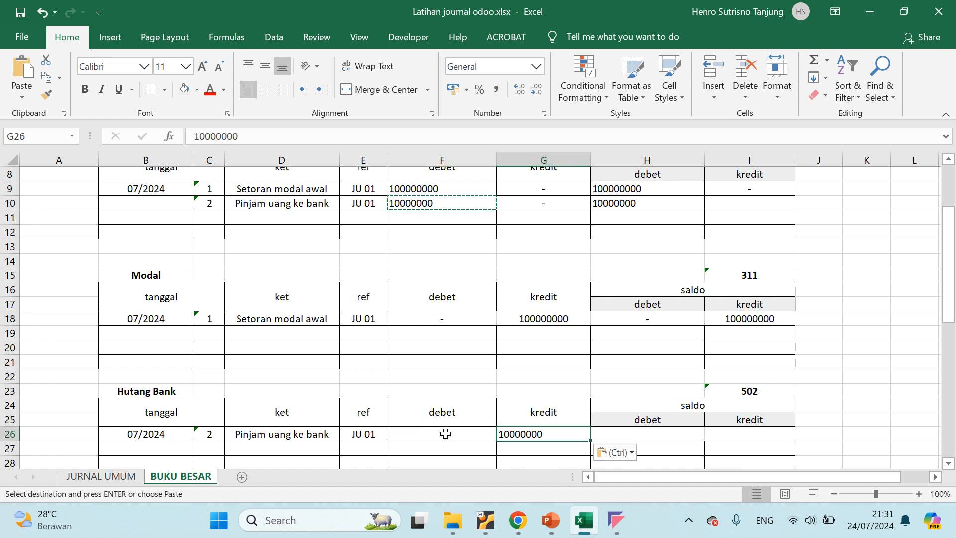
{"action": "left_click", "coordinate": [445, 434]}
{"action": "type", "text": "-"}
{"action": "key", "text": "Return"}
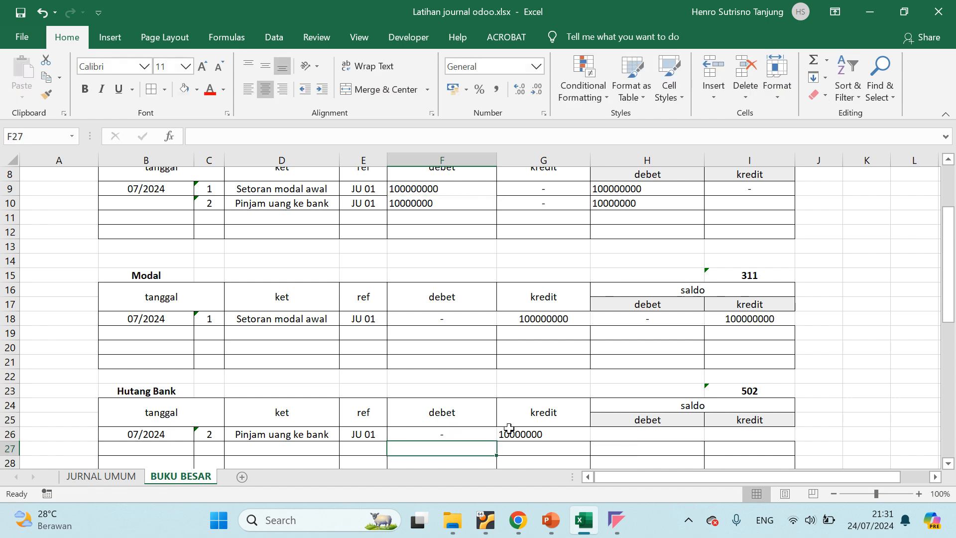
Enter "-" in the saldo debet cell of the Hutang Bank row dated 07/2024
{"action": "left_click", "coordinate": [569, 434]}
{"action": "left_click", "coordinate": [637, 434]}
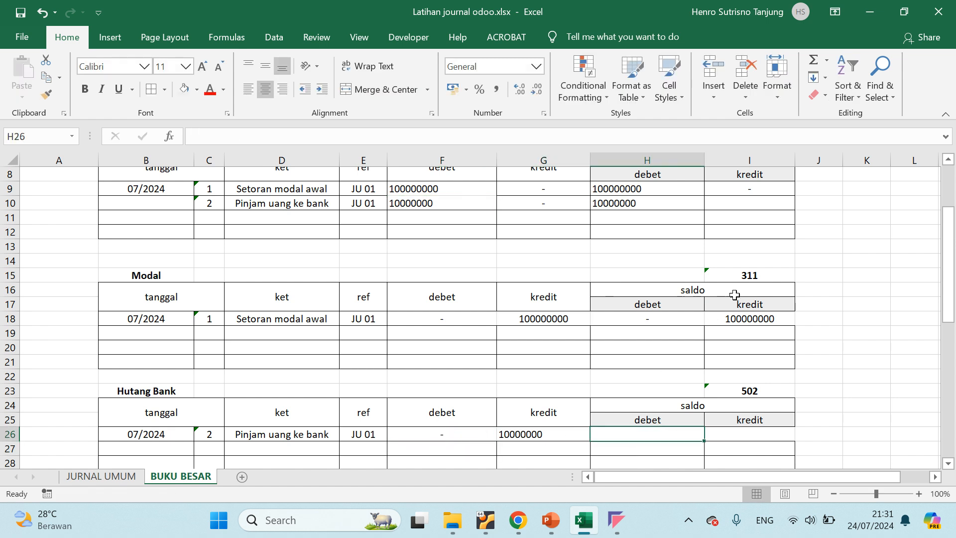
{"action": "left_click", "coordinate": [743, 434]}
{"action": "left_click", "coordinate": [646, 420]}
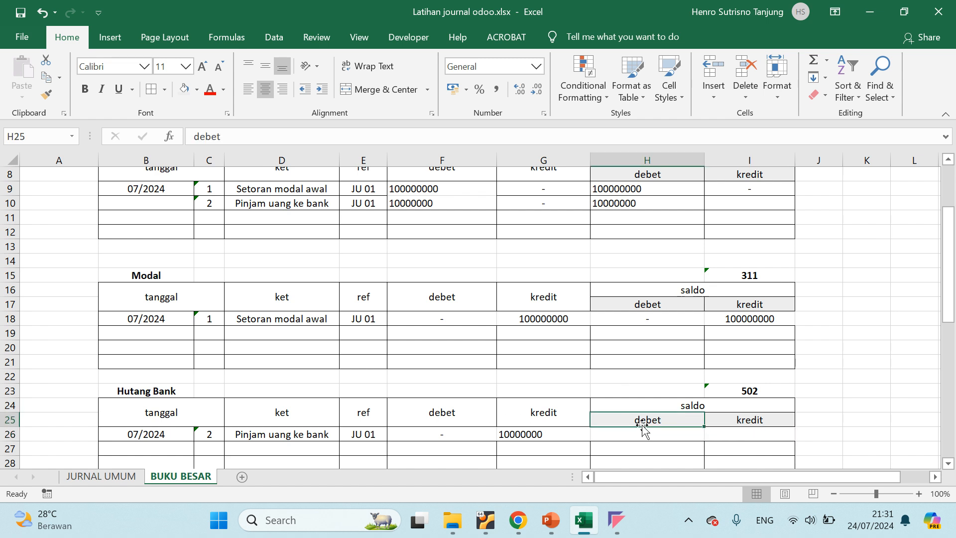
{"action": "left_click", "coordinate": [647, 437]}
{"action": "type", "text": "-"}
{"action": "key", "text": "Return"}
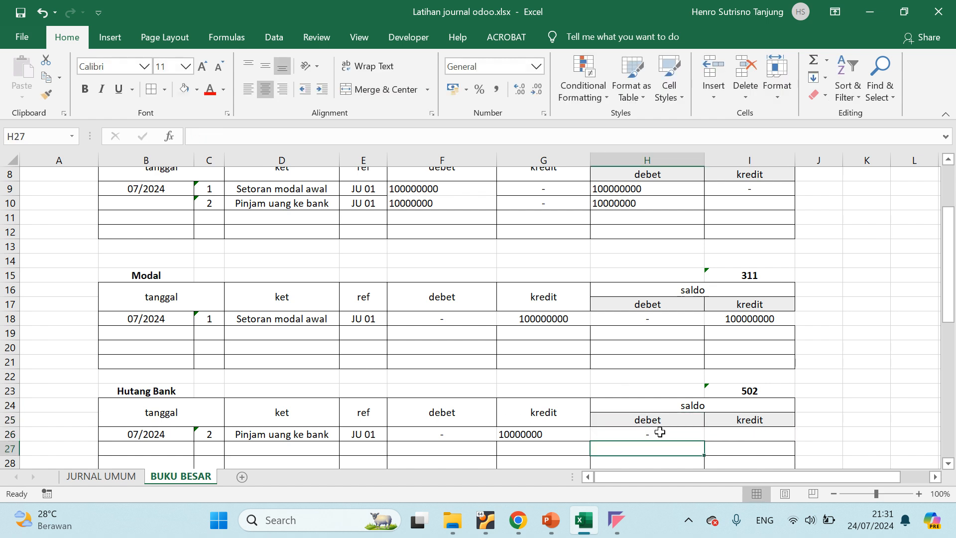
{"action": "left_click", "coordinate": [754, 438]}
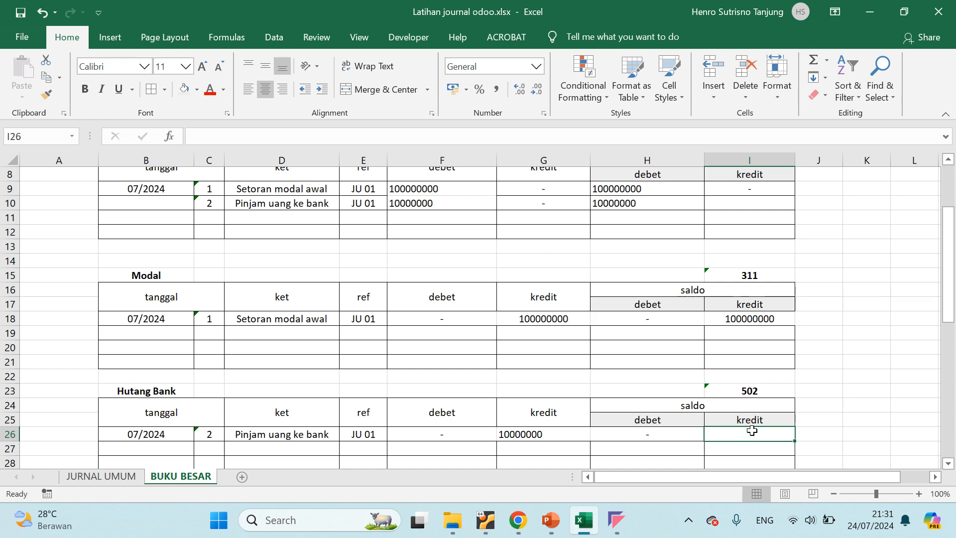
{"action": "scroll", "coordinate": [588, 336], "scroll_direction": "up", "scroll_amount": 2}
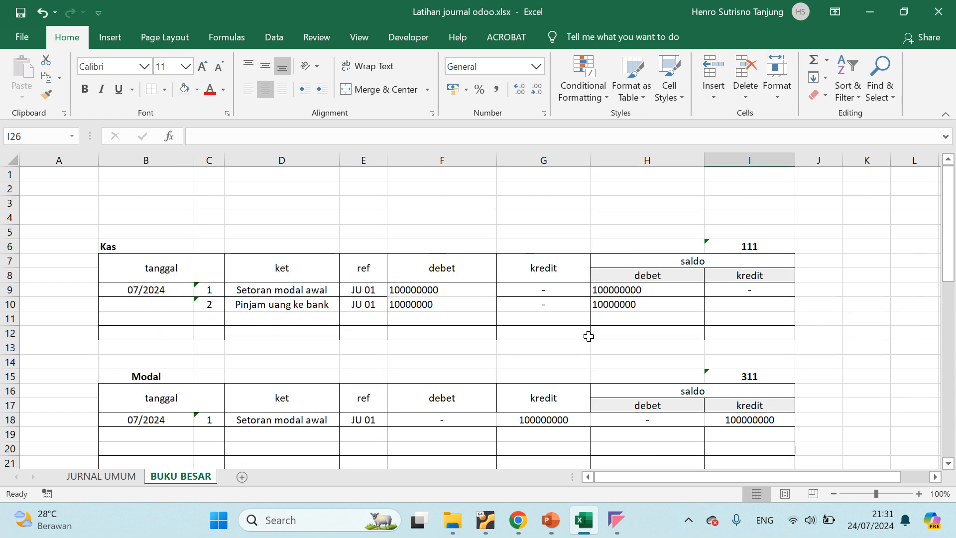
{"action": "scroll", "coordinate": [588, 336], "scroll_direction": "down", "scroll_amount": 2}
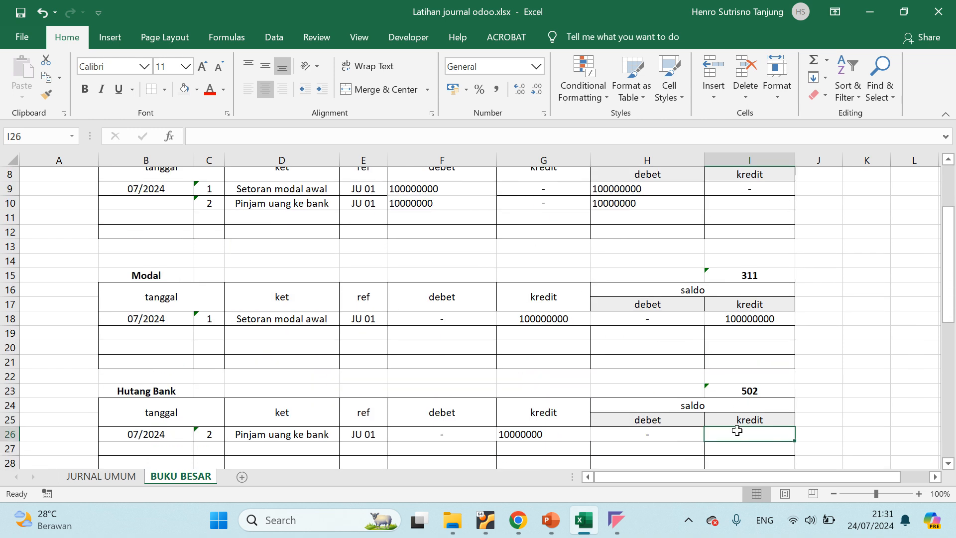
{"action": "double_click", "coordinate": [560, 439]}
{"action": "double_click", "coordinate": [552, 362]}
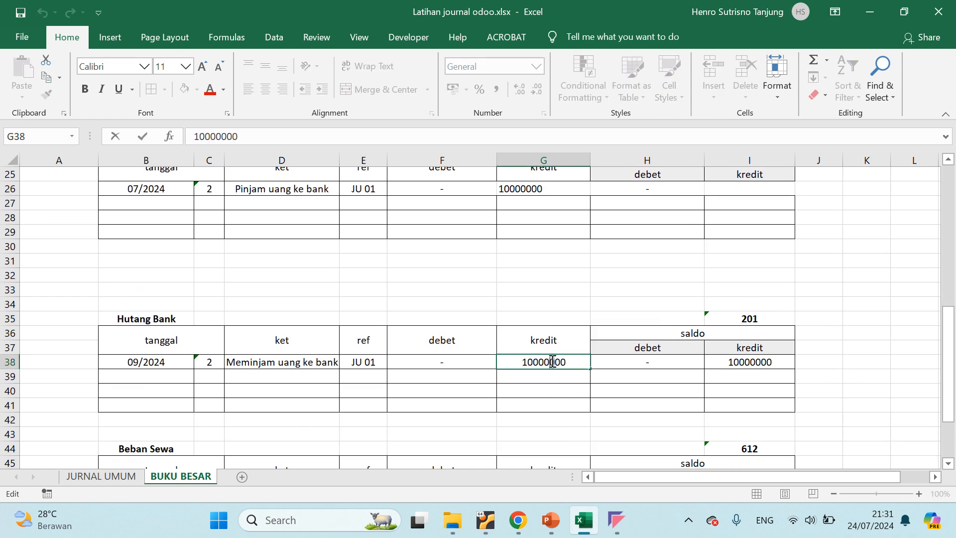
{"action": "double_click", "coordinate": [547, 361]}
{"action": "scroll", "coordinate": [772, 381], "scroll_direction": "down", "scroll_amount": 2}
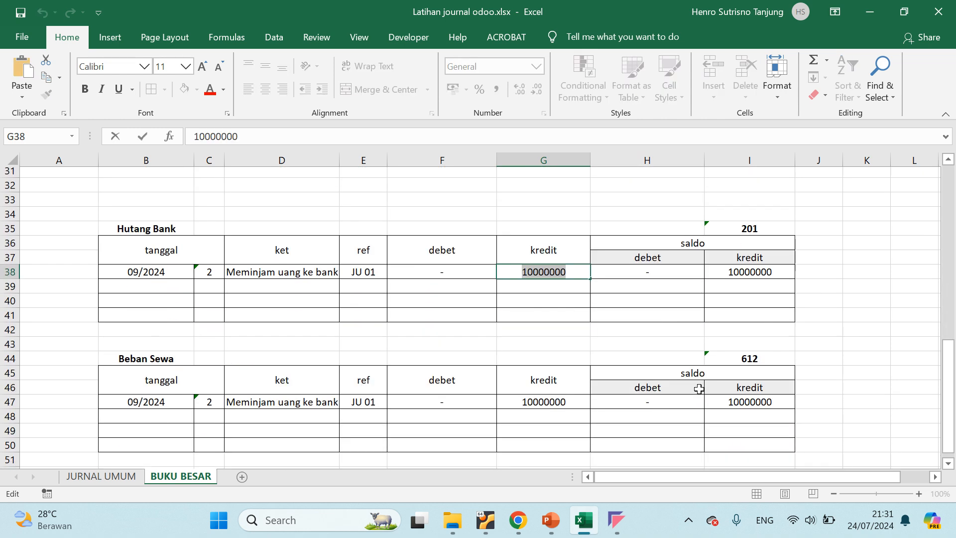
{"action": "left_click", "coordinate": [868, 363]}
{"action": "left_click", "coordinate": [551, 394]}
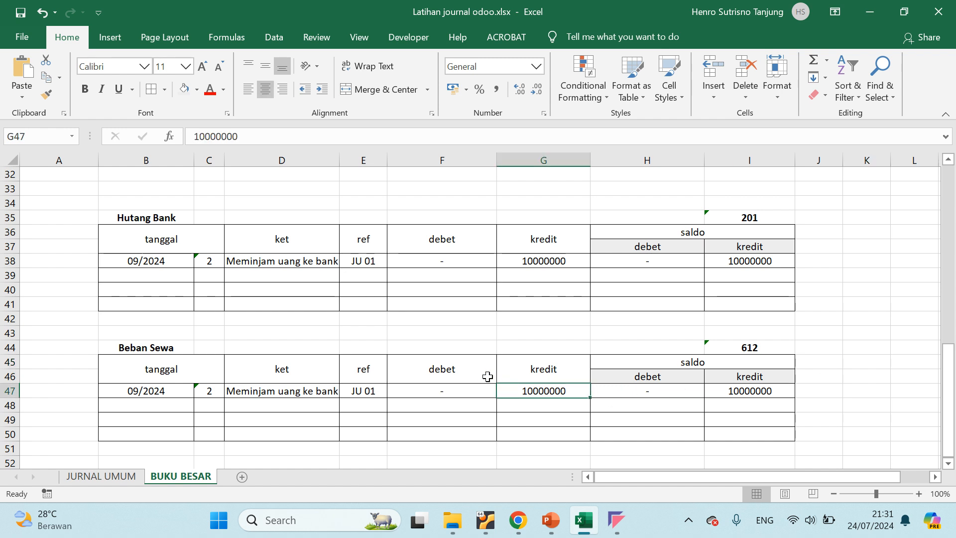
{"action": "scroll", "coordinate": [484, 375], "scroll_direction": "up", "scroll_amount": 7}
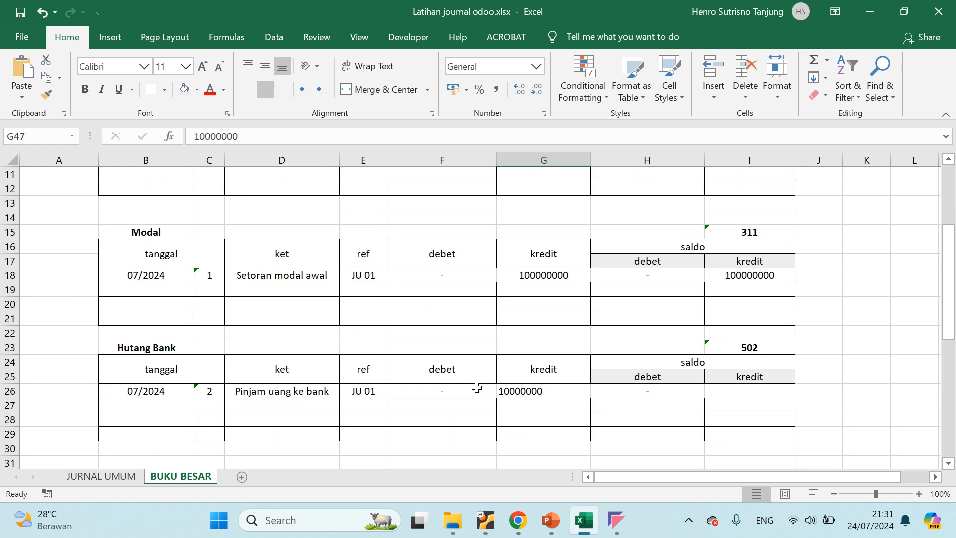
Copy the amount 10000000 from the Hutang Bank row's kredit cell into its saldo kredit cell
{"action": "left_click", "coordinate": [547, 393]}
{"action": "double_click", "coordinate": [547, 391]}
{"action": "double_click", "coordinate": [547, 389]}
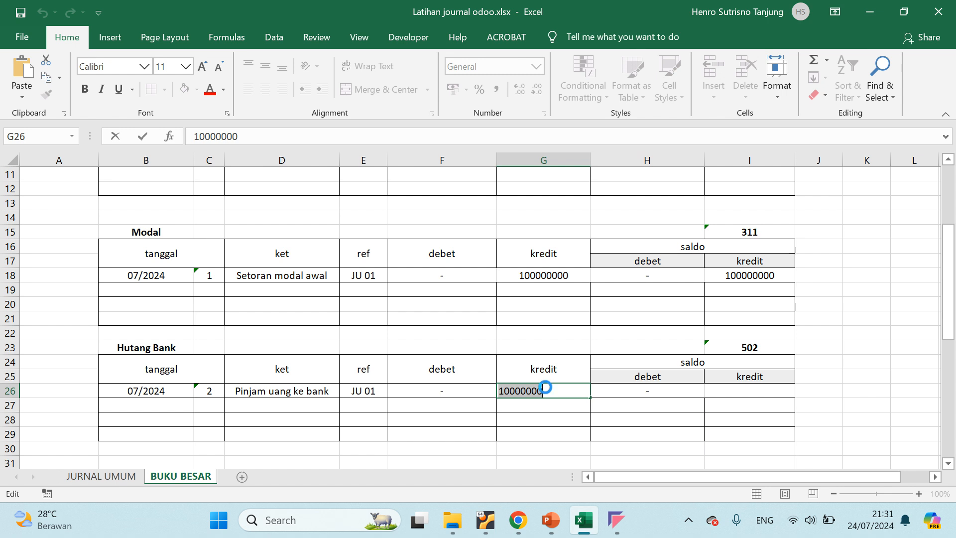
{"action": "left_click", "coordinate": [751, 390]}
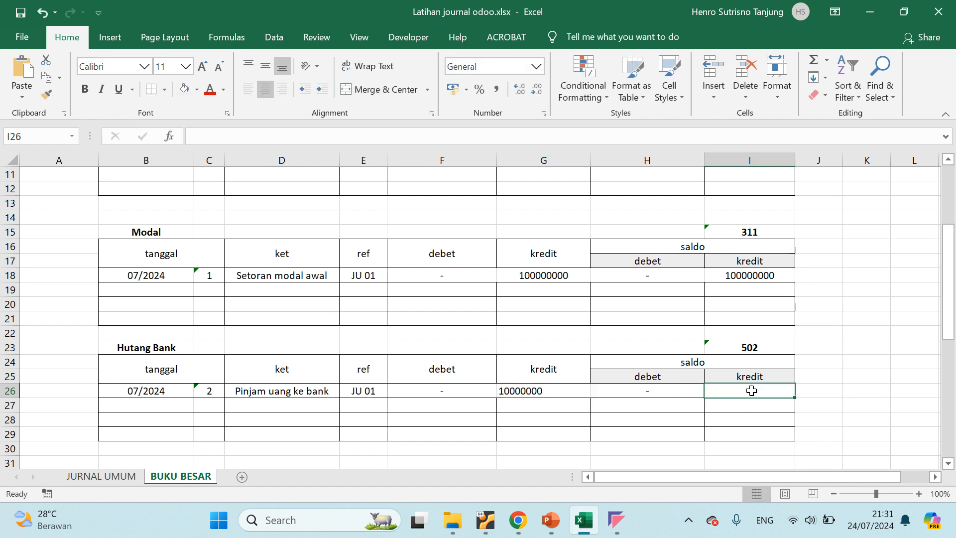
{"action": "key", "text": "ctrl+v"}
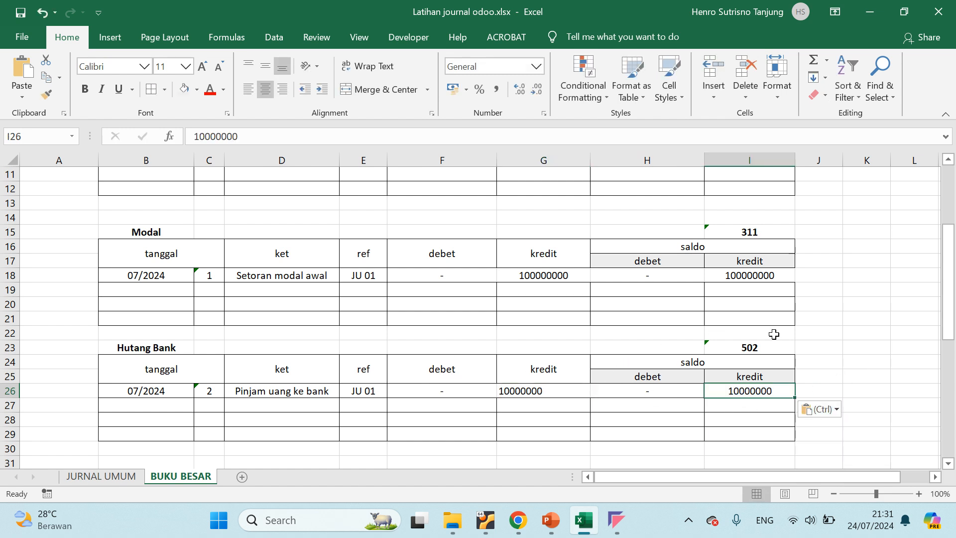
Copy the Hutang Bank account code 502 from BUKU BESAR into the Ref cell of the Hutang bank line in JURNAL UMUM
{"action": "left_click", "coordinate": [761, 345]}
{"action": "key", "text": "ctrl+c"}
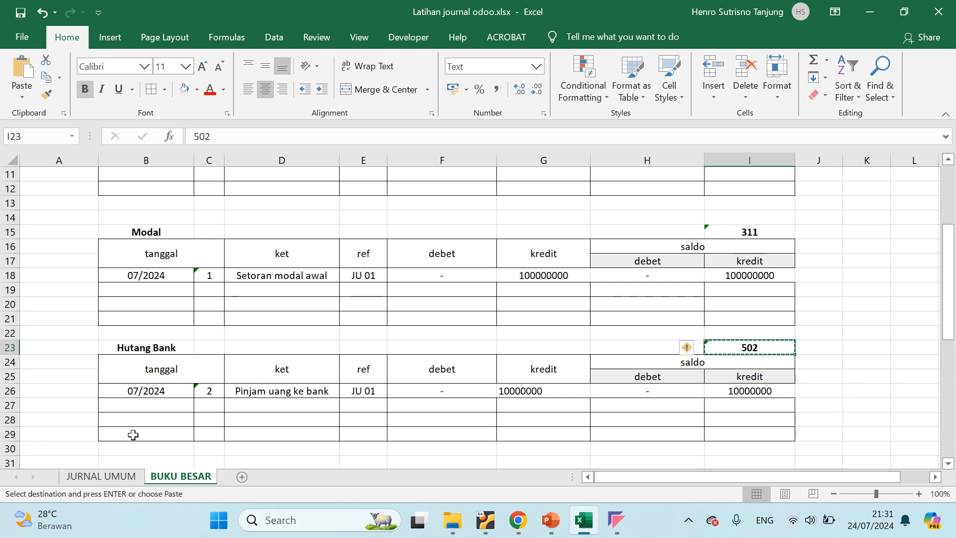
{"action": "left_click", "coordinate": [101, 476]}
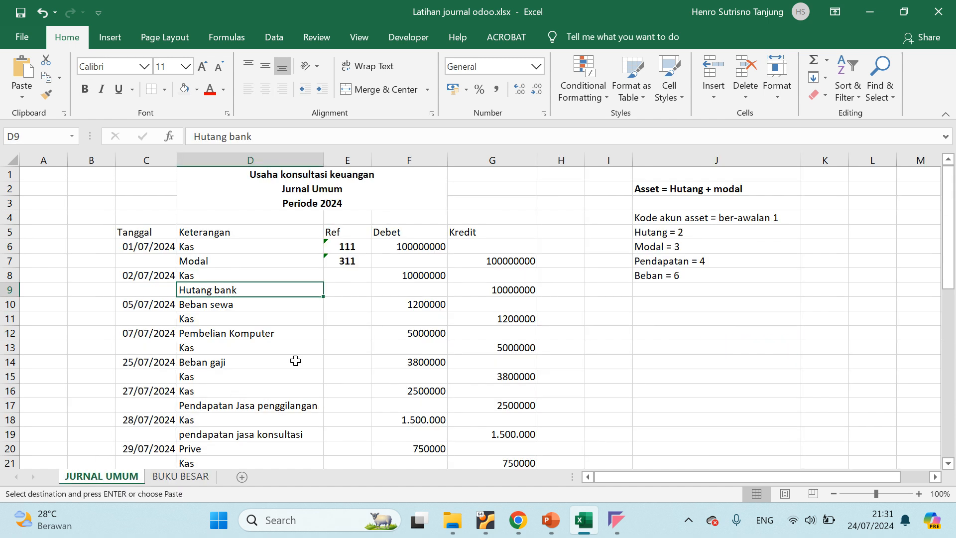
{"action": "left_click", "coordinate": [350, 290]}
{"action": "key", "text": "ctrl+v"}
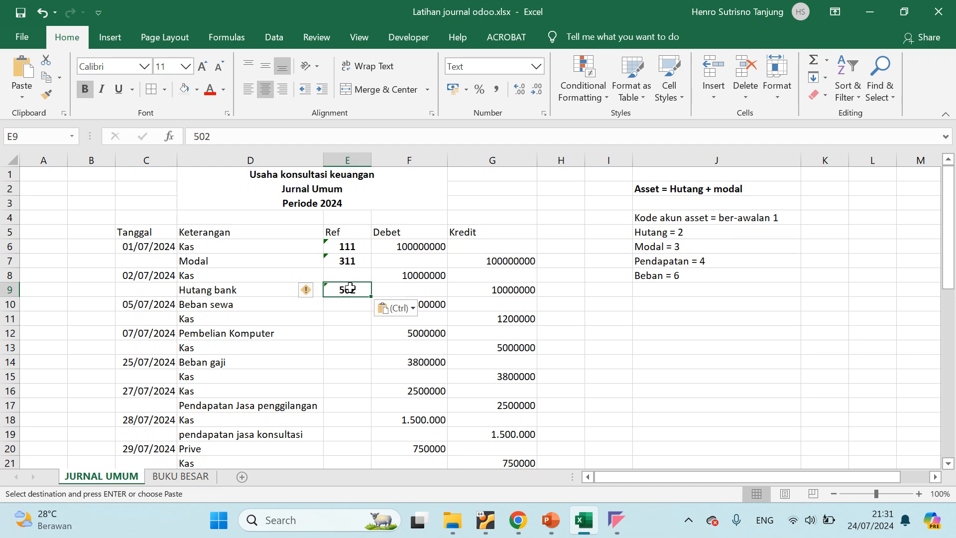
Copy the Kas account code 111 from BUKU BESAR into the Ref cell of the 02/07/2024 Kas line in JURNAL UMUM
{"action": "left_click", "coordinate": [347, 275]}
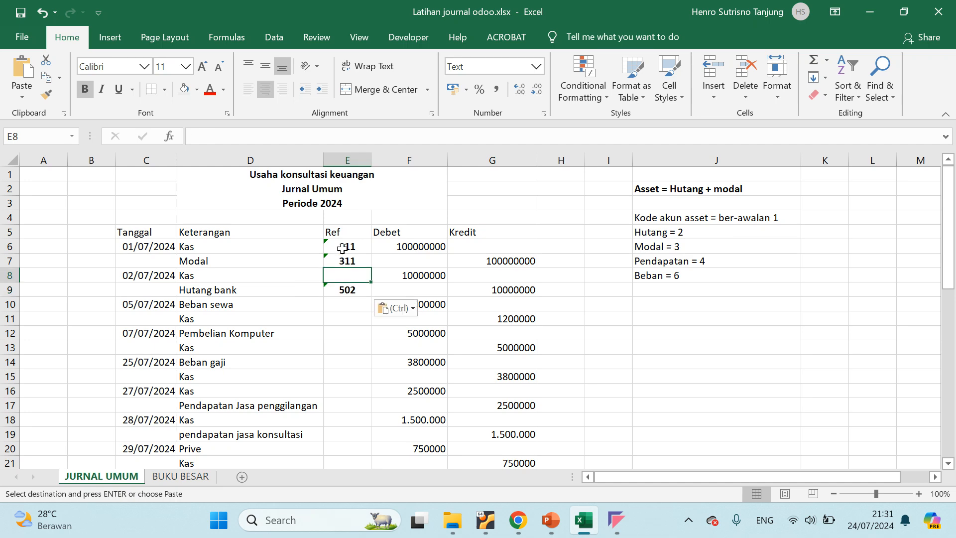
{"action": "left_click", "coordinate": [171, 476]}
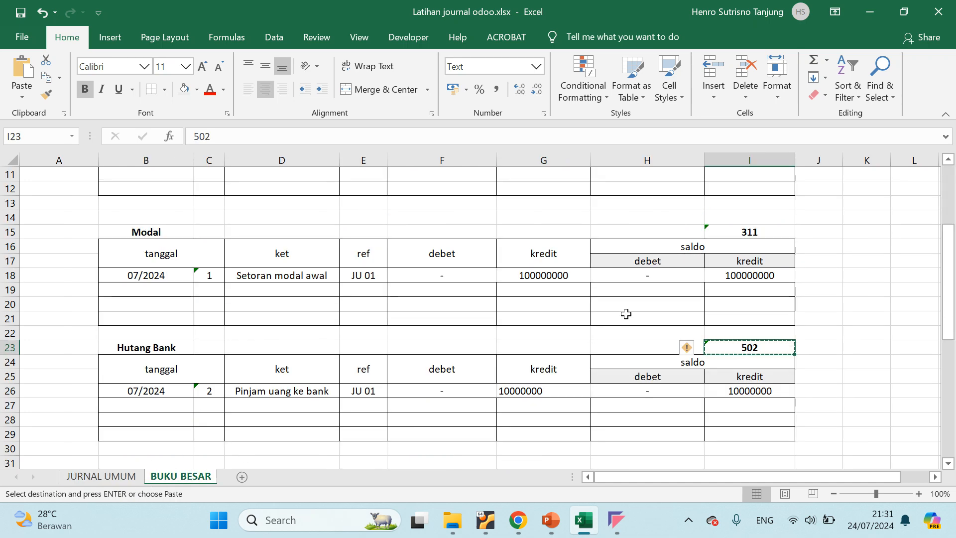
{"action": "scroll", "coordinate": [725, 251], "scroll_direction": "up", "scroll_amount": 2}
{"action": "left_click", "coordinate": [757, 203]}
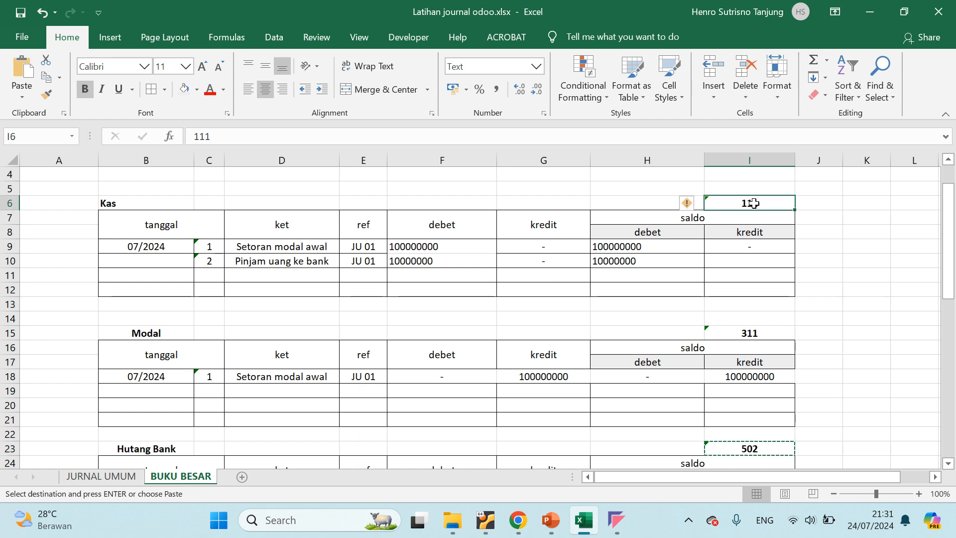
{"action": "key", "text": "ctrl+c"}
{"action": "left_click", "coordinate": [105, 477]}
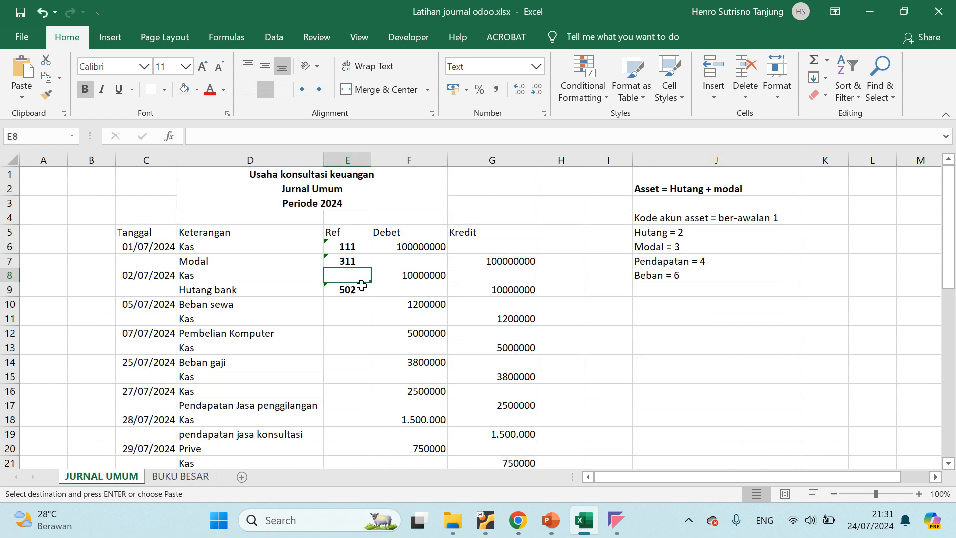
{"action": "key", "text": "ctrl+v"}
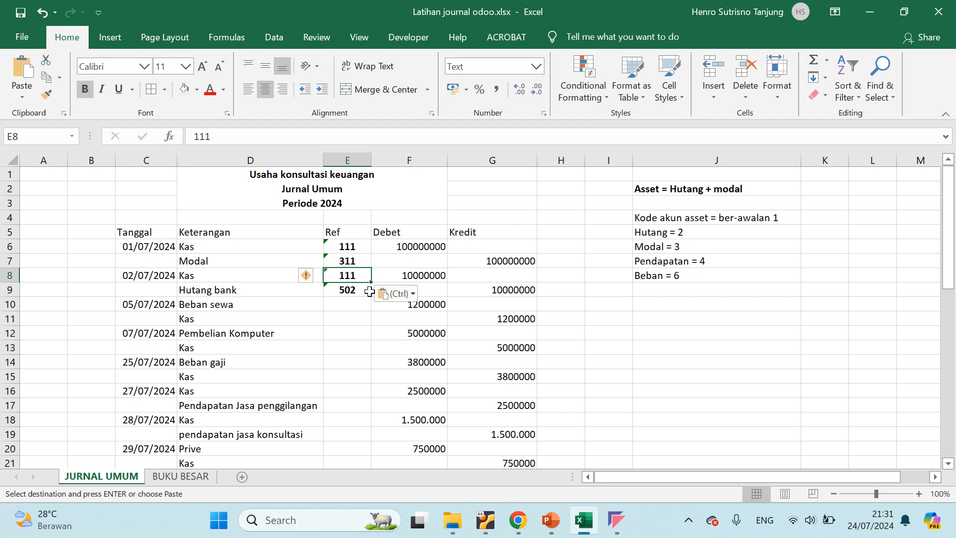
Compare the Ref codes in JURNAL UMUM with the account codes and journal references in the BUKU BESAR tables
{"action": "left_click", "coordinate": [213, 281]}
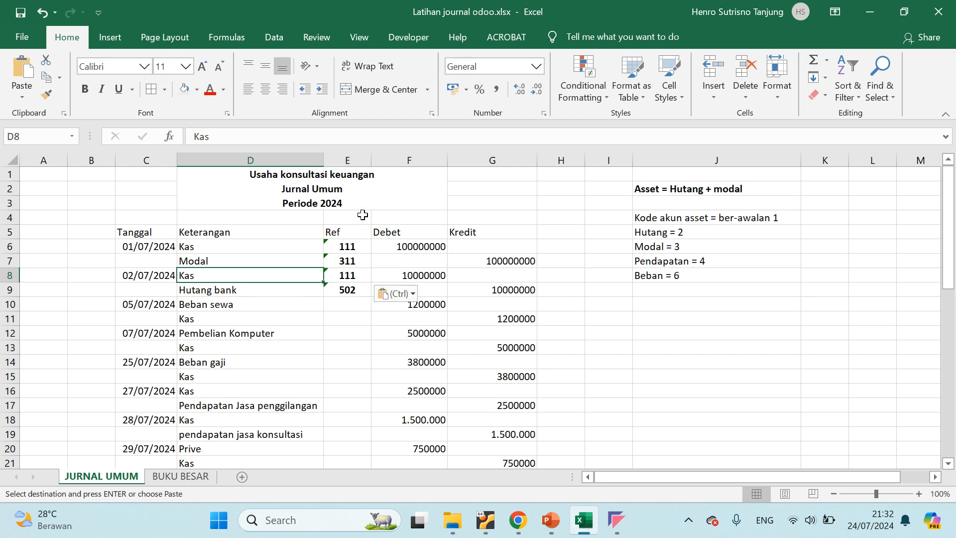
{"action": "left_click", "coordinate": [347, 276]}
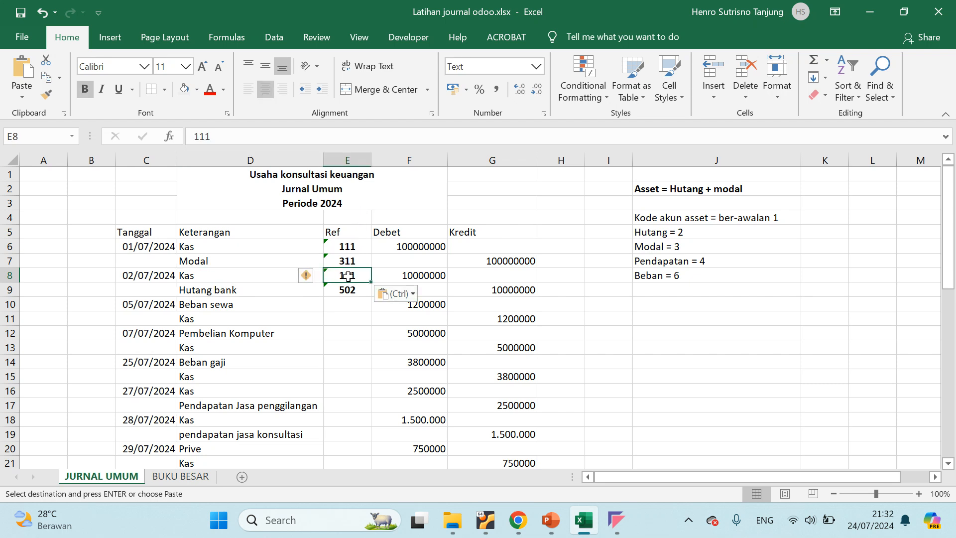
{"action": "left_click", "coordinate": [595, 276]}
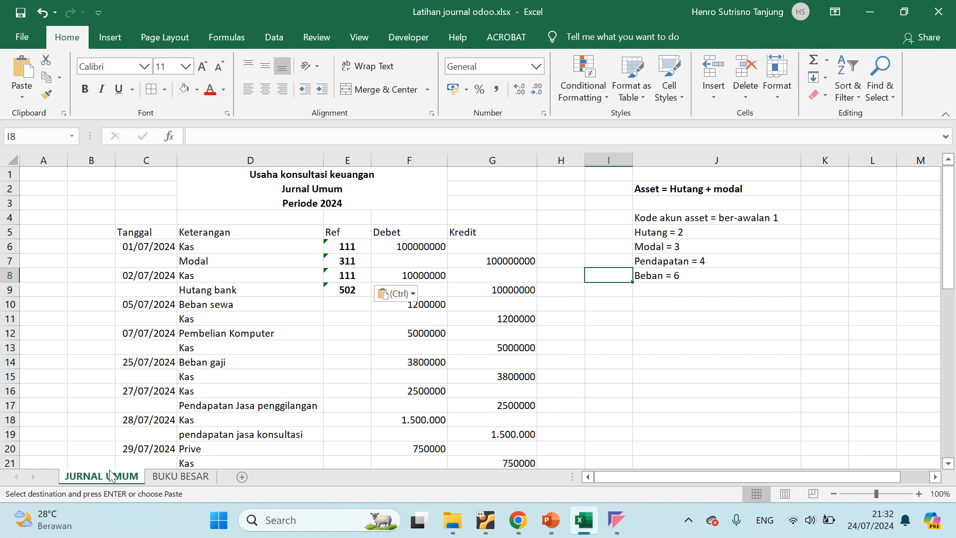
{"action": "left_click", "coordinate": [167, 477]}
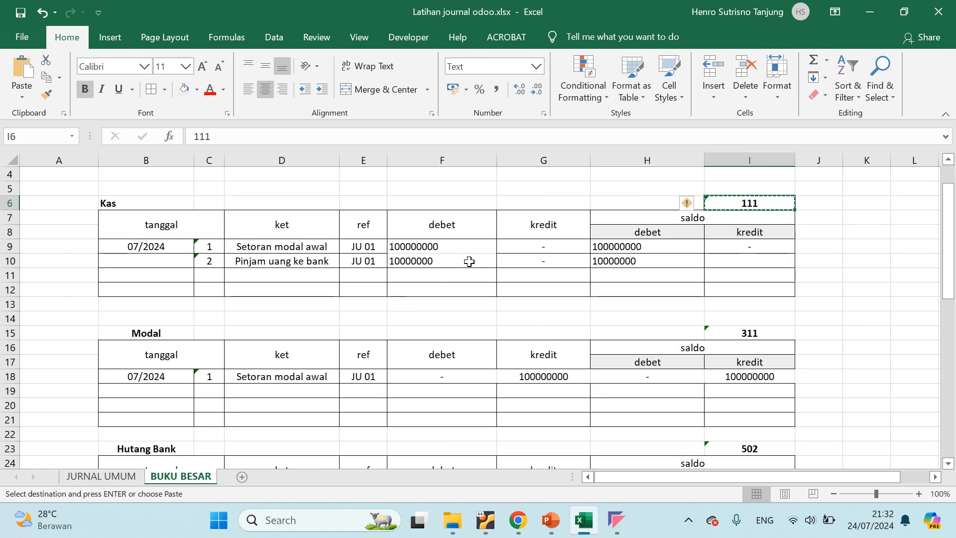
{"action": "key", "text": "Escape"}
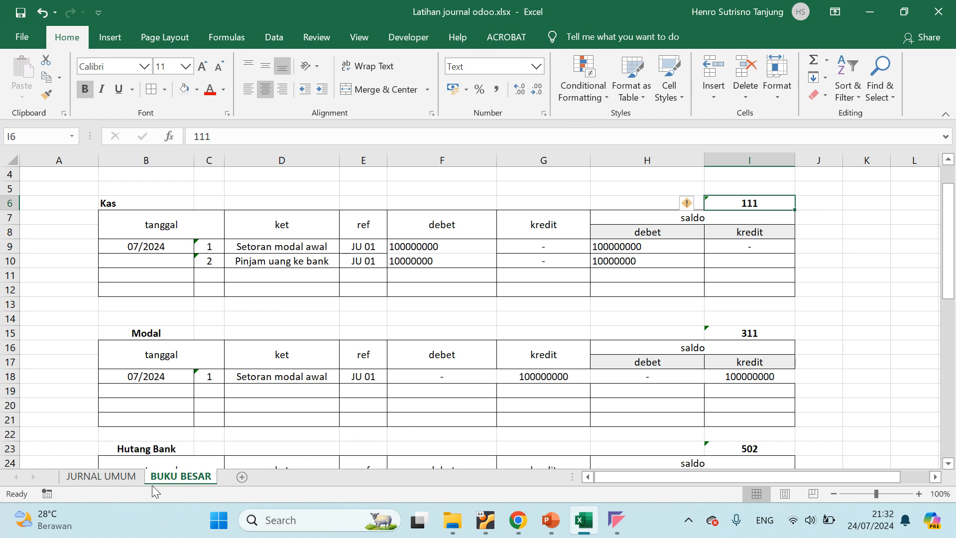
{"action": "left_click", "coordinate": [101, 476]}
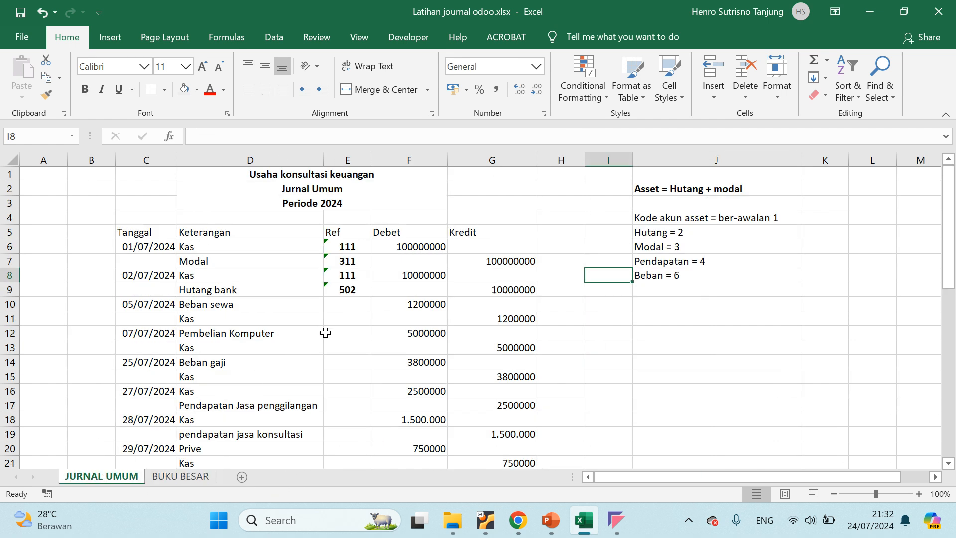
{"action": "left_click", "coordinate": [165, 475]}
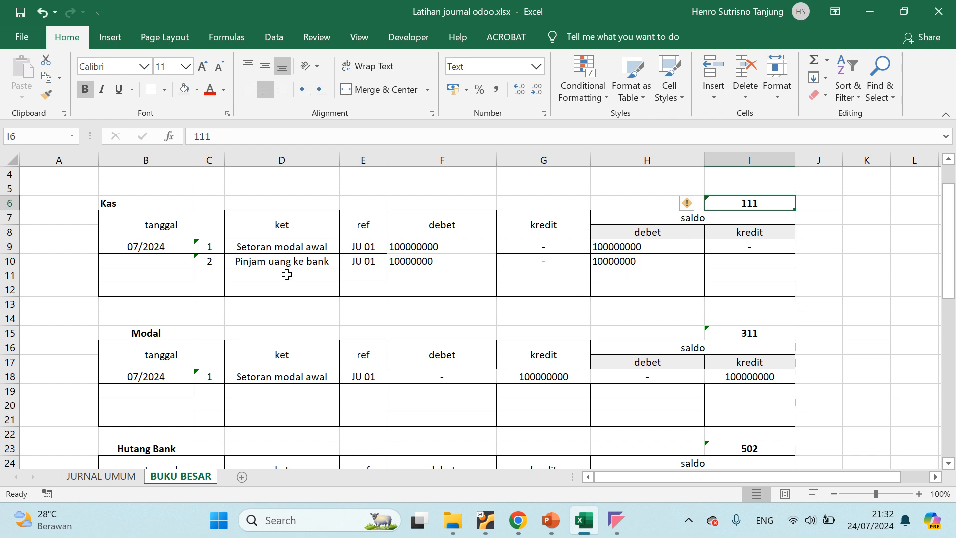
{"action": "scroll", "coordinate": [316, 295], "scroll_direction": "down", "scroll_amount": 2}
{"action": "scroll", "coordinate": [470, 309], "scroll_direction": "up", "scroll_amount": 3}
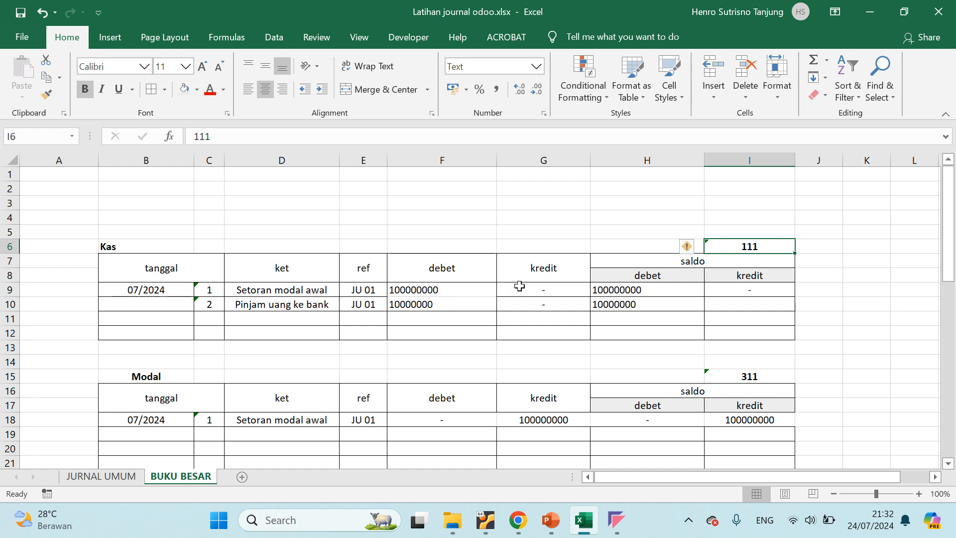
{"action": "left_click", "coordinate": [550, 286]}
{"action": "left_click", "coordinate": [365, 289]}
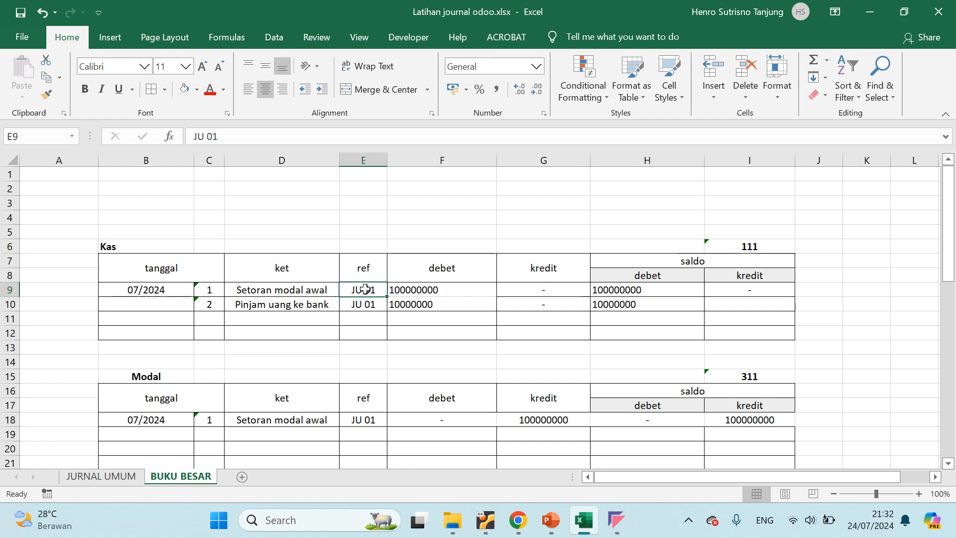
{"action": "left_click", "coordinate": [99, 476]}
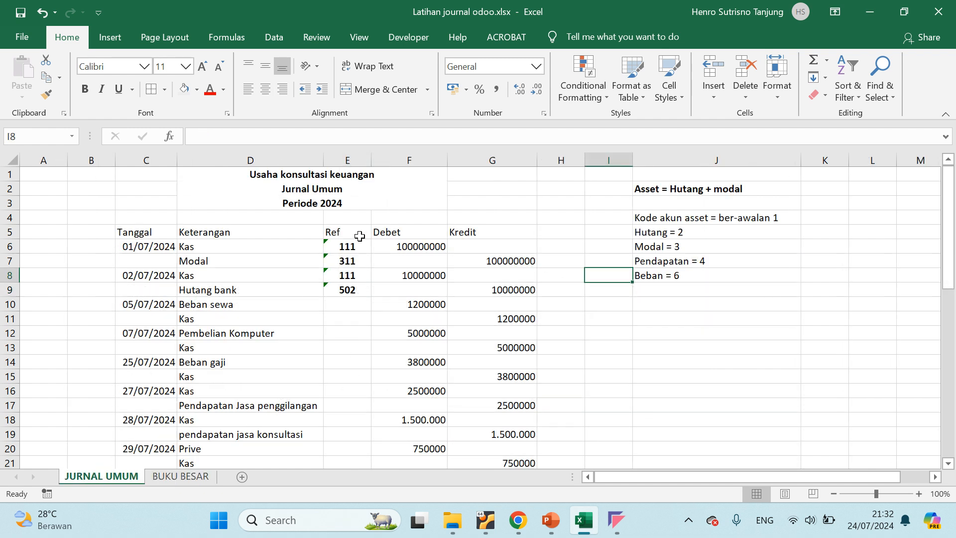
Switch to Odoo in the virtual machine and open draft journal entry MISC/2024/07/0001 from the Journal Entries list
{"action": "left_click", "coordinate": [340, 246]}
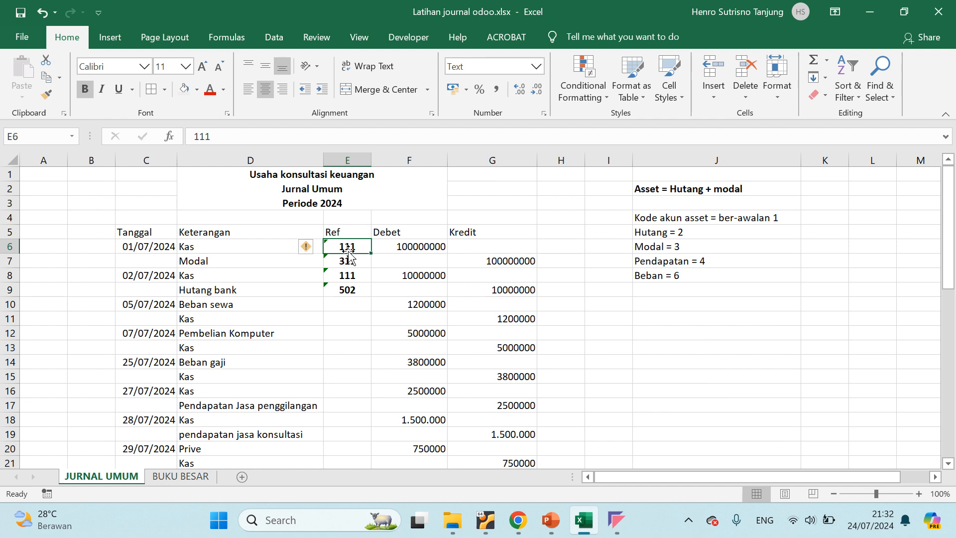
{"action": "left_click", "coordinate": [485, 520]}
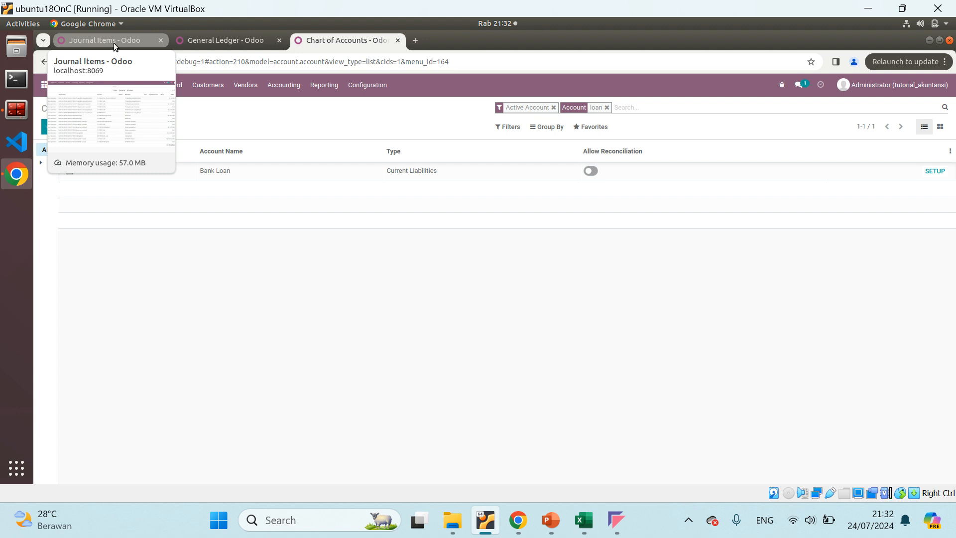
{"action": "left_click", "coordinate": [224, 43]}
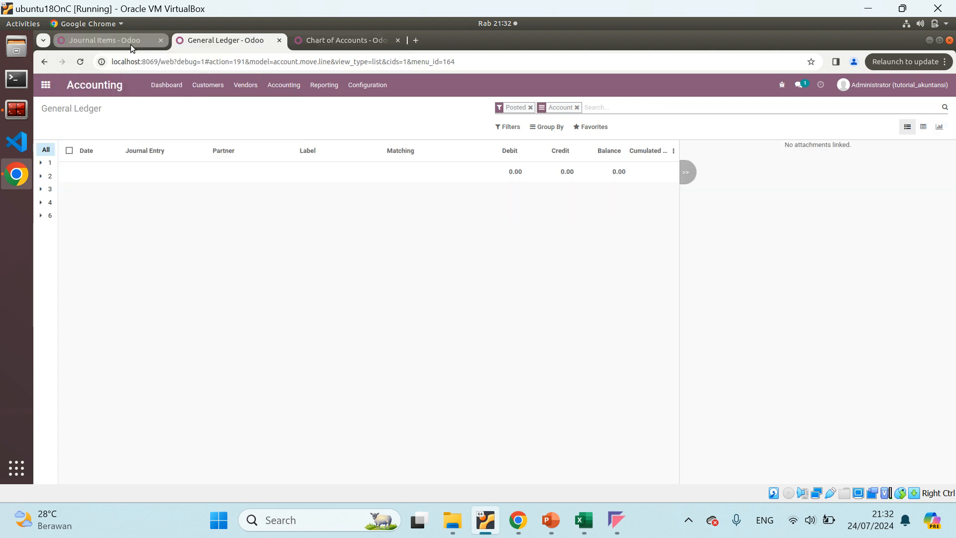
{"action": "left_click", "coordinate": [115, 43]}
{"action": "left_click", "coordinate": [288, 174]}
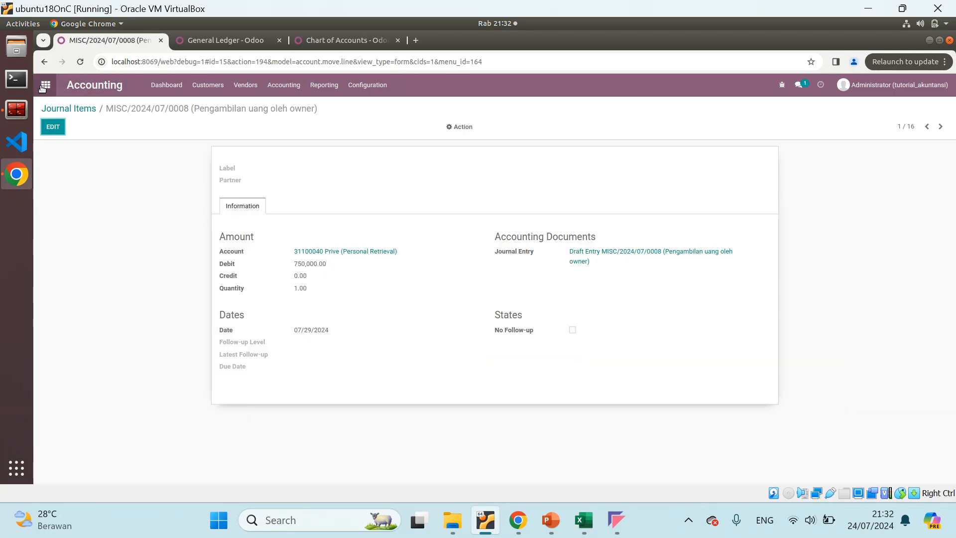
{"action": "left_click", "coordinate": [284, 85]}
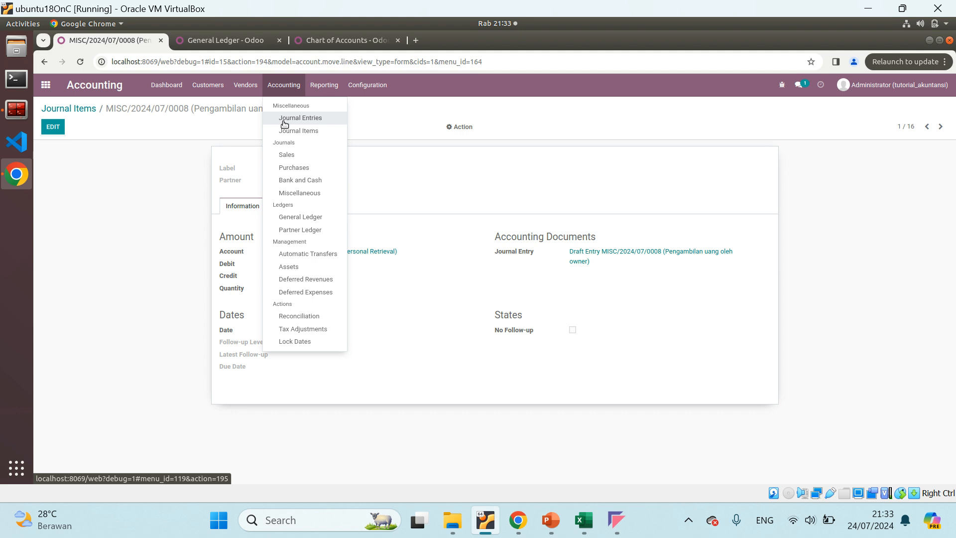
{"action": "left_click", "coordinate": [282, 119]}
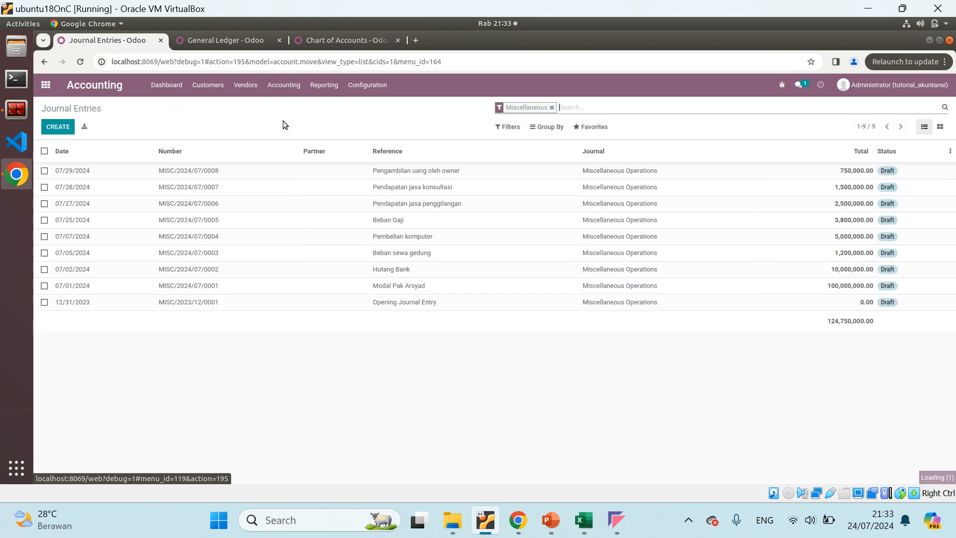
{"action": "left_click", "coordinate": [225, 287]}
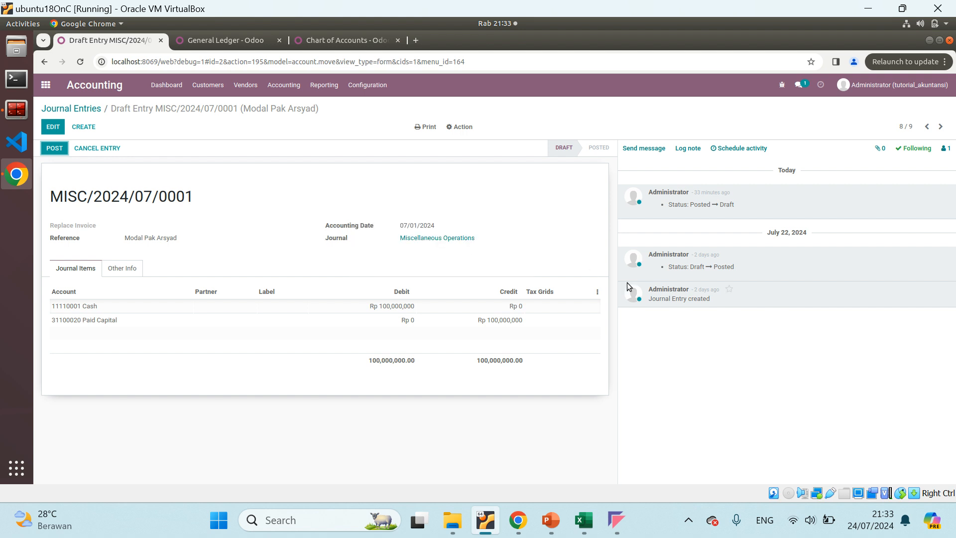
Compare the Odoo entry's Cash and Paid Capital lines with the 01/07/2024 Kas and Modal rows in Excel's JURNAL UMUM
{"action": "left_click", "coordinate": [584, 520]}
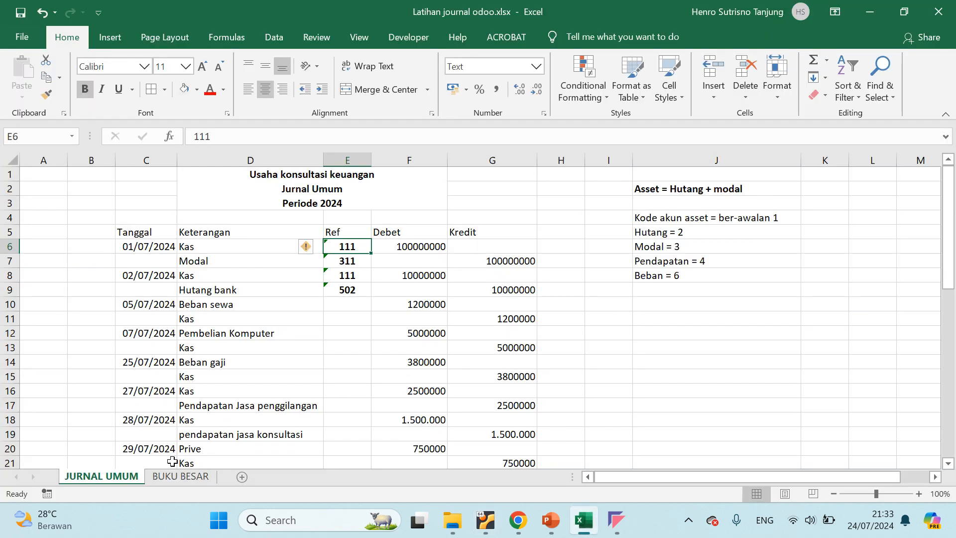
{"action": "left_click", "coordinate": [187, 477]}
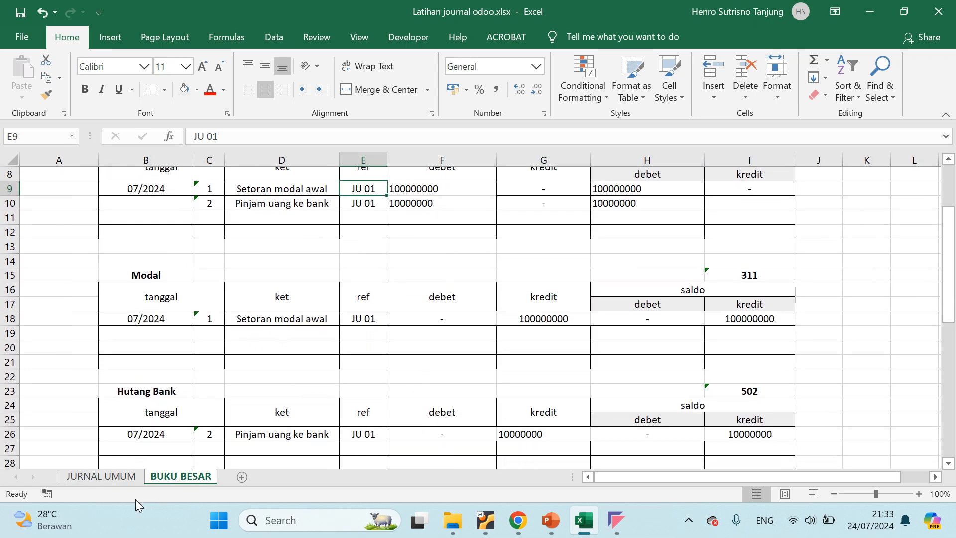
{"action": "left_click", "coordinate": [105, 475]}
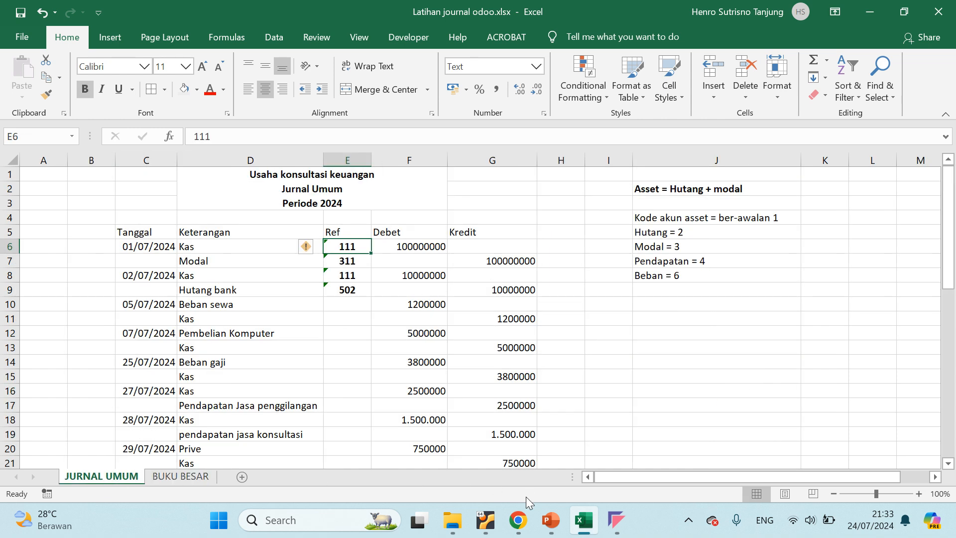
{"action": "mouse_move", "coordinate": [494, 522]}
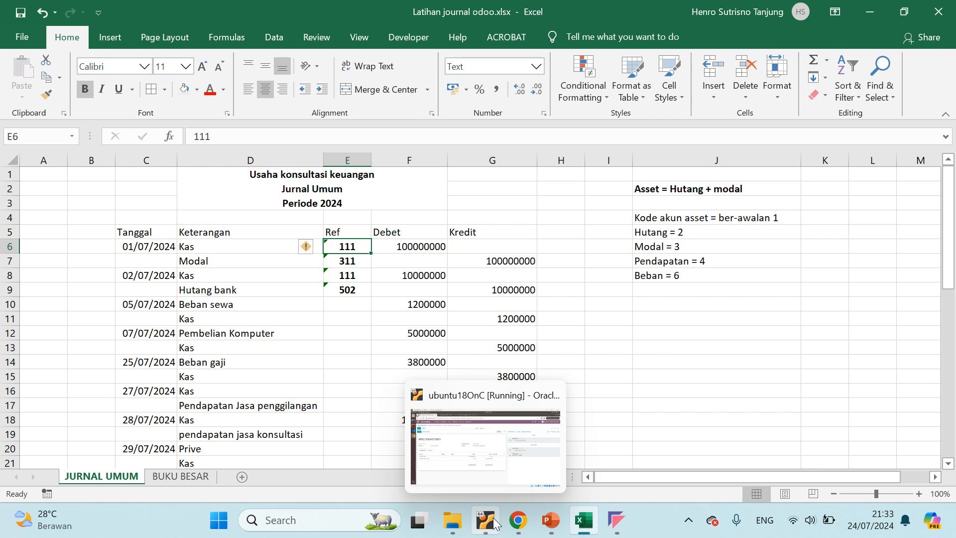
{"action": "left_click", "coordinate": [514, 450]}
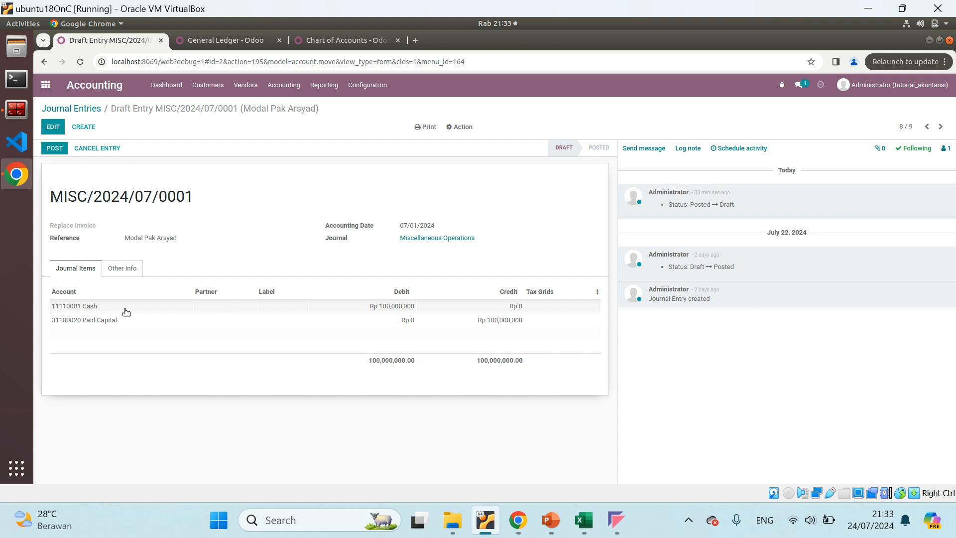
{"action": "left_click", "coordinate": [583, 520]}
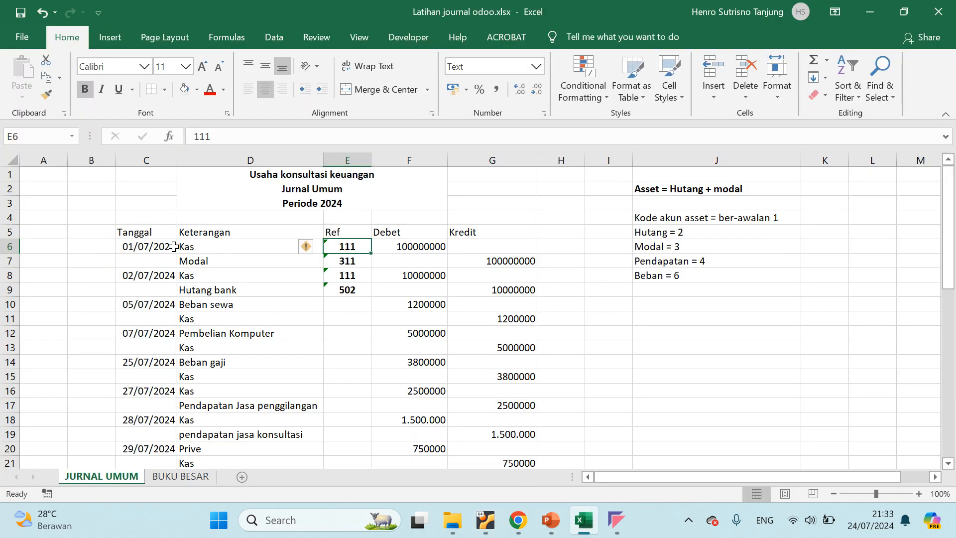
{"action": "left_click_drag", "start_coordinate": [6, 247], "coordinate": [174, 257]}
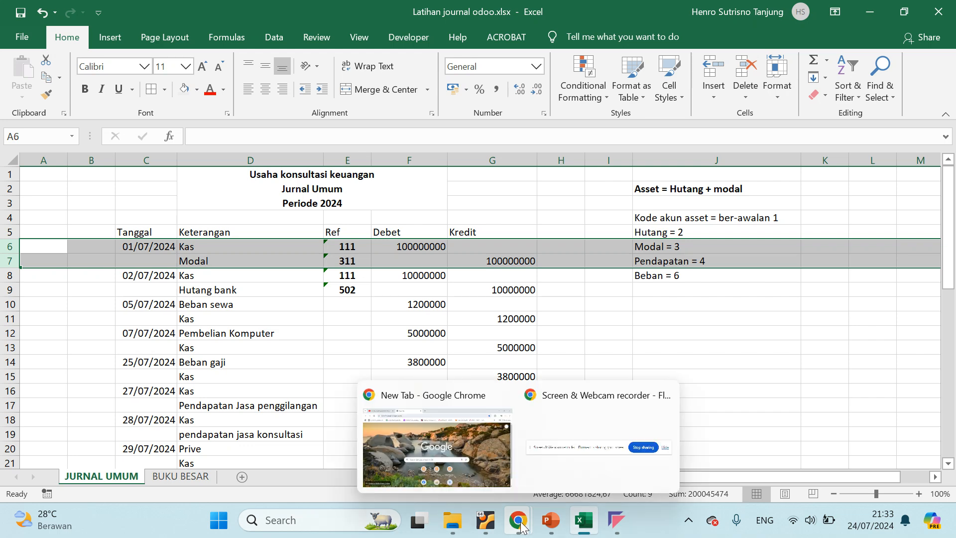
Switch back to Odoo and reload the General Ledger to check it for posted entries
{"action": "left_click", "coordinate": [485, 519]}
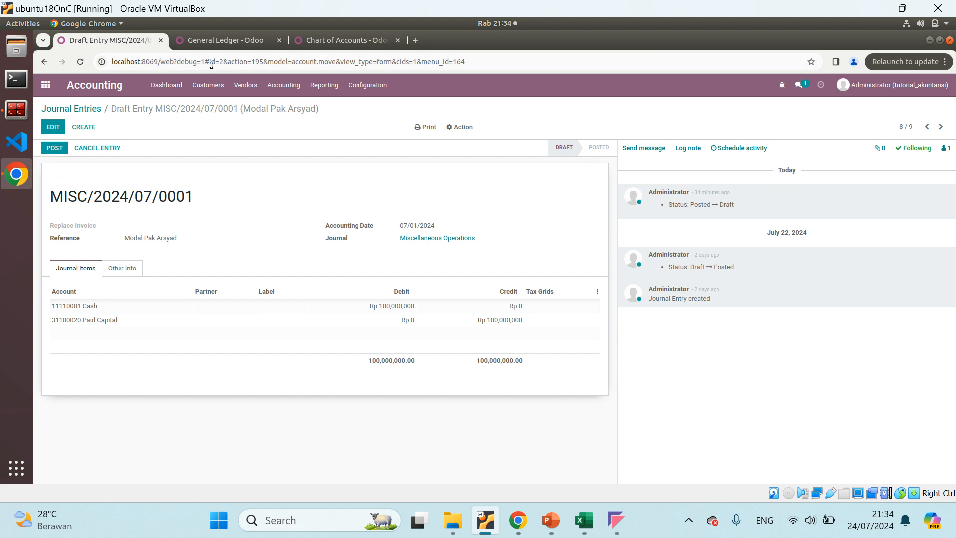
{"action": "left_click", "coordinate": [231, 44]}
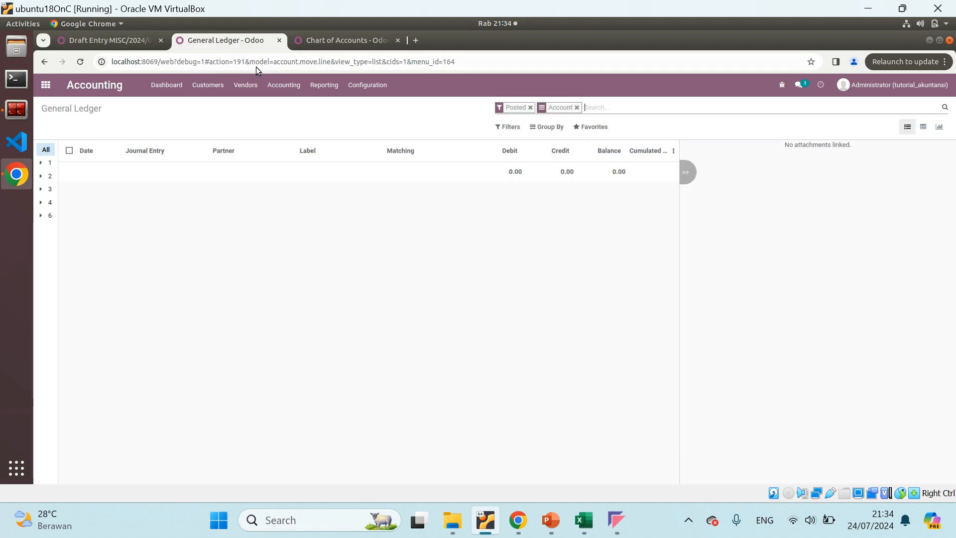
{"action": "left_click", "coordinate": [284, 85]}
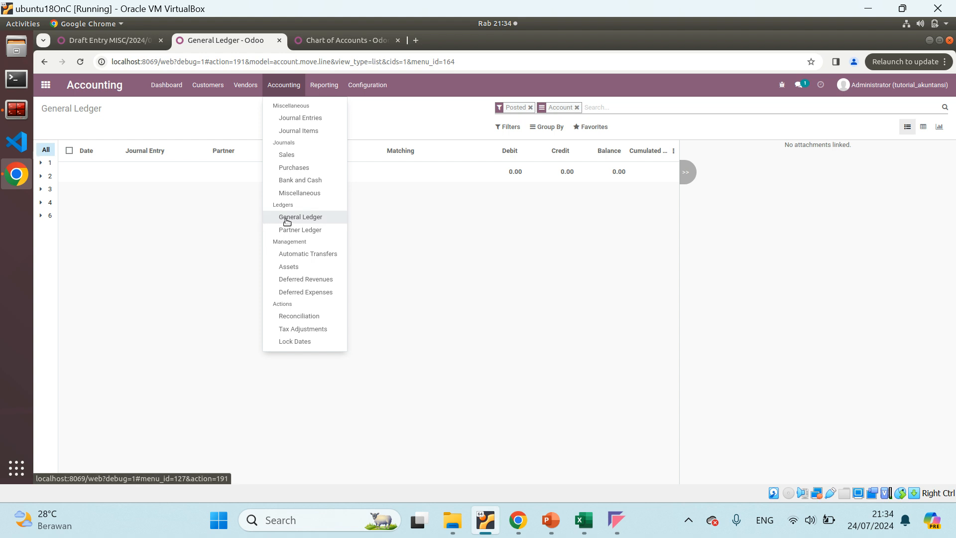
{"action": "left_click", "coordinate": [287, 219]}
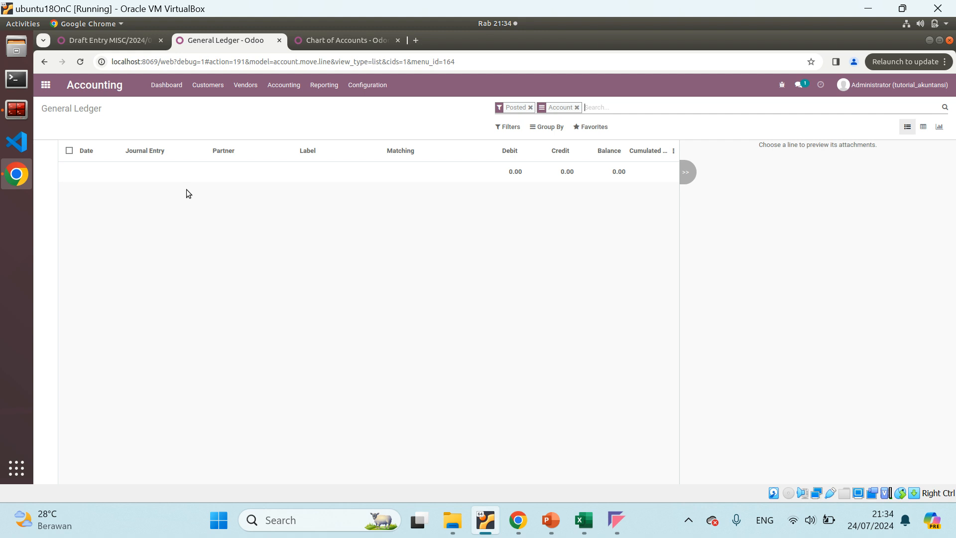
Post journal entry MISC/2024/07/0001 and compare its account lines with the General Ledger
{"action": "left_click", "coordinate": [103, 43]}
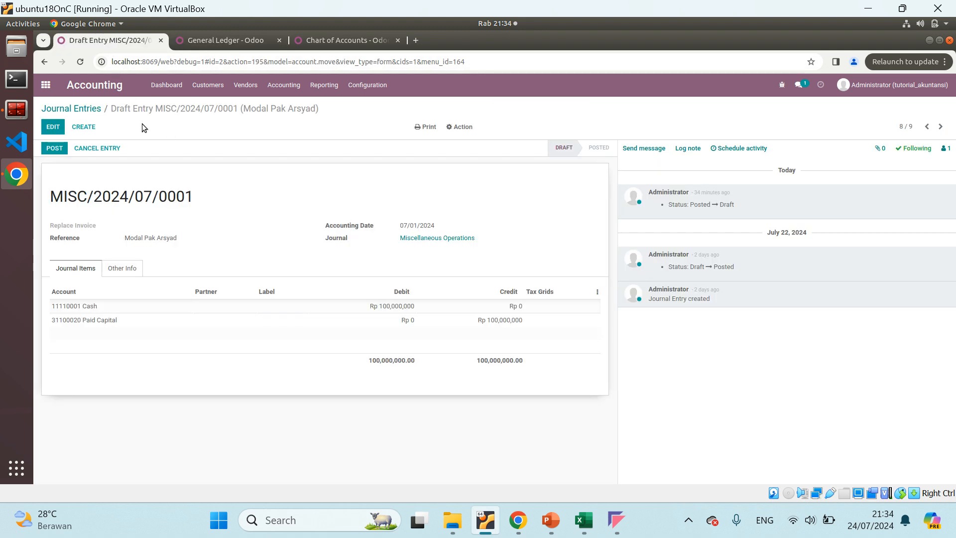
{"action": "left_click", "coordinate": [52, 149]}
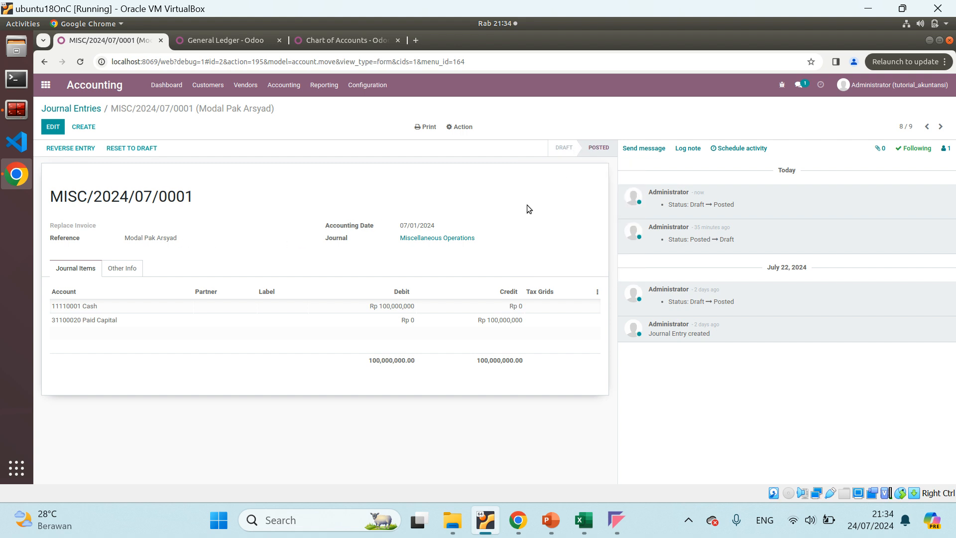
{"action": "left_click", "coordinate": [217, 43]}
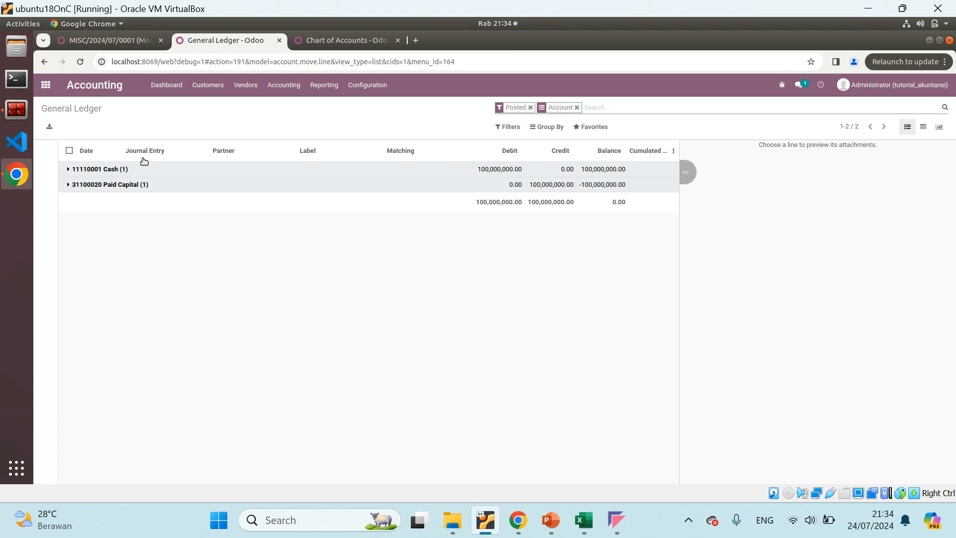
{"action": "left_click", "coordinate": [100, 39]}
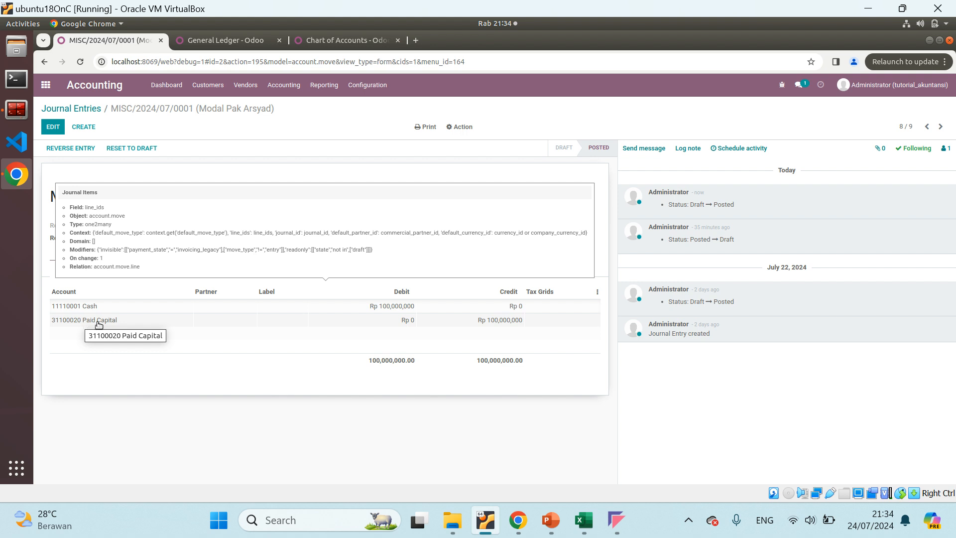
{"action": "left_click", "coordinate": [211, 38]}
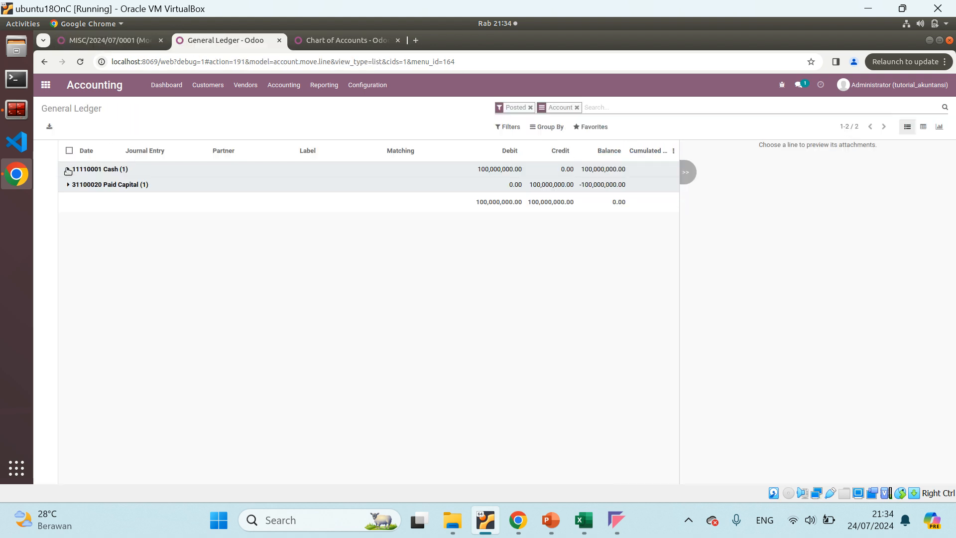
Expand the 11110001 Cash and 31100020 Paid Capital groups in the General Ledger to examine their entries, and collapse both groups
{"action": "left_click", "coordinate": [73, 171]}
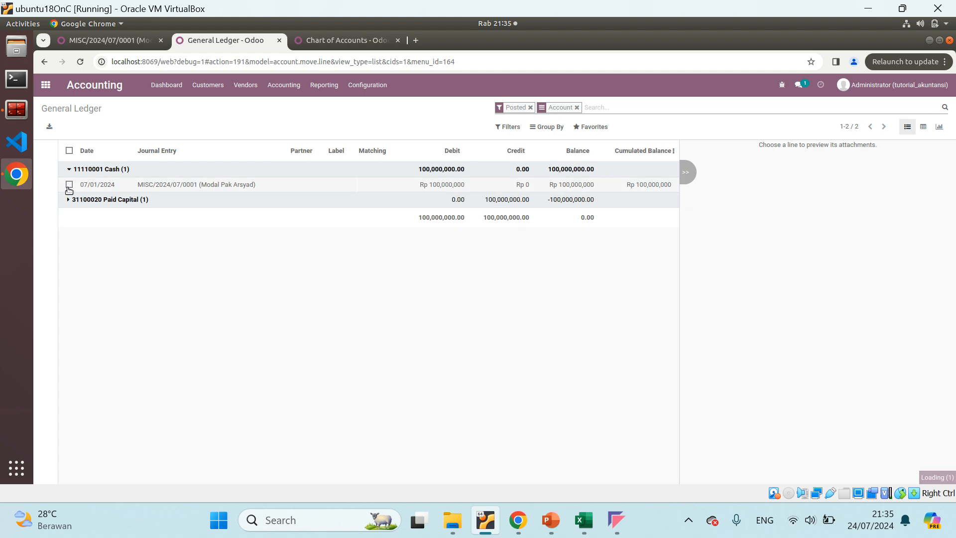
{"action": "left_click", "coordinate": [70, 200]}
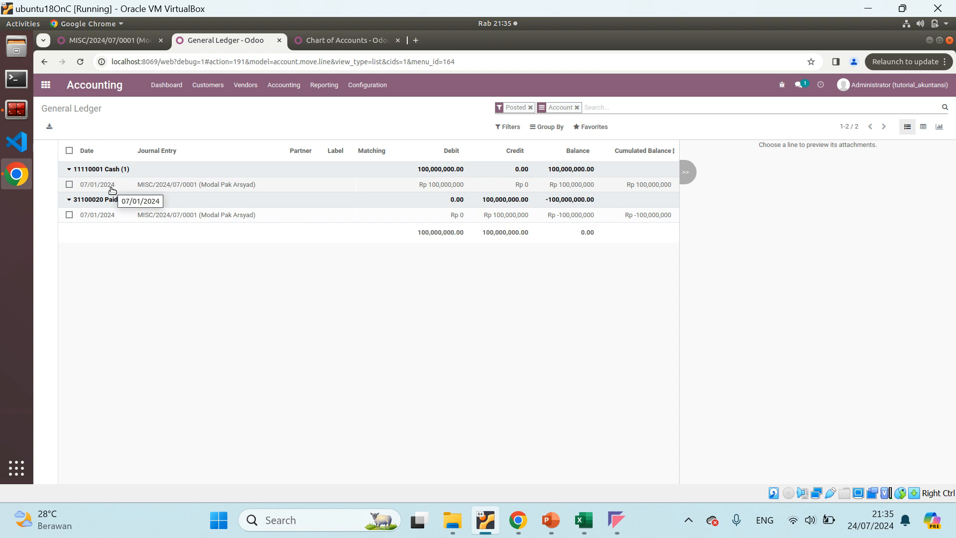
{"action": "left_click", "coordinate": [69, 171]}
{"action": "left_click", "coordinate": [67, 187]}
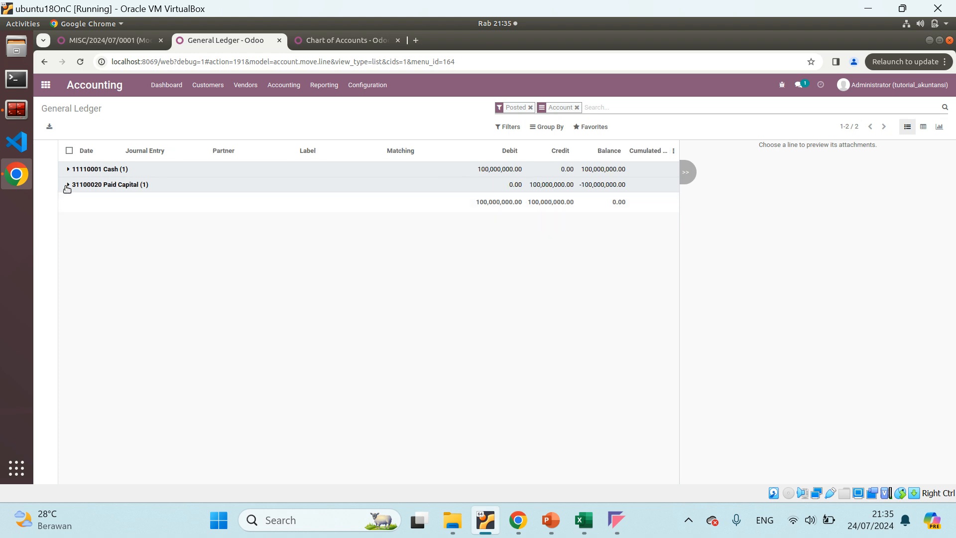
Check the posted entry against the JURNAL UMUM rows in Excel and expand the 11110001 Cash group in Odoo's General Ledger
{"action": "left_click", "coordinate": [98, 44]}
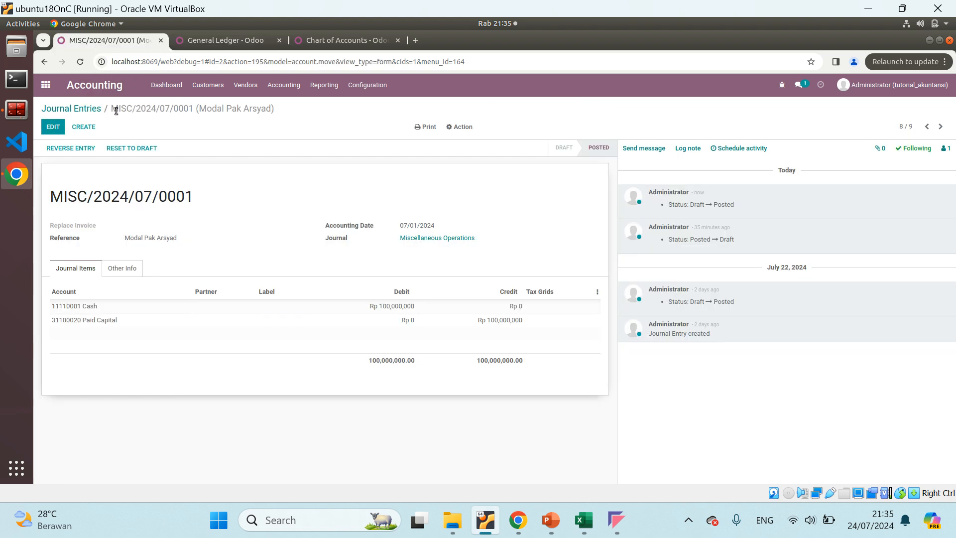
{"action": "left_click", "coordinate": [584, 520]}
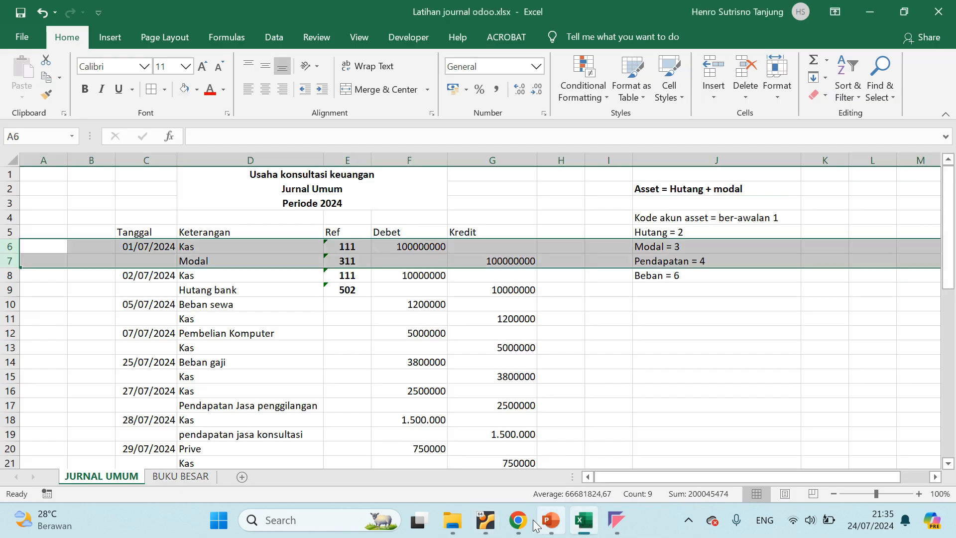
{"action": "left_click", "coordinate": [485, 520]}
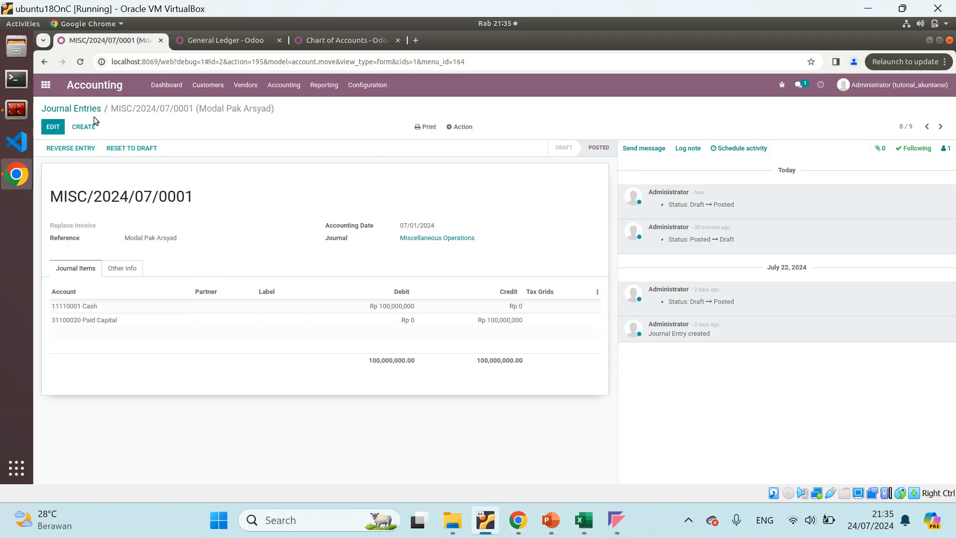
{"action": "left_click", "coordinate": [204, 40]}
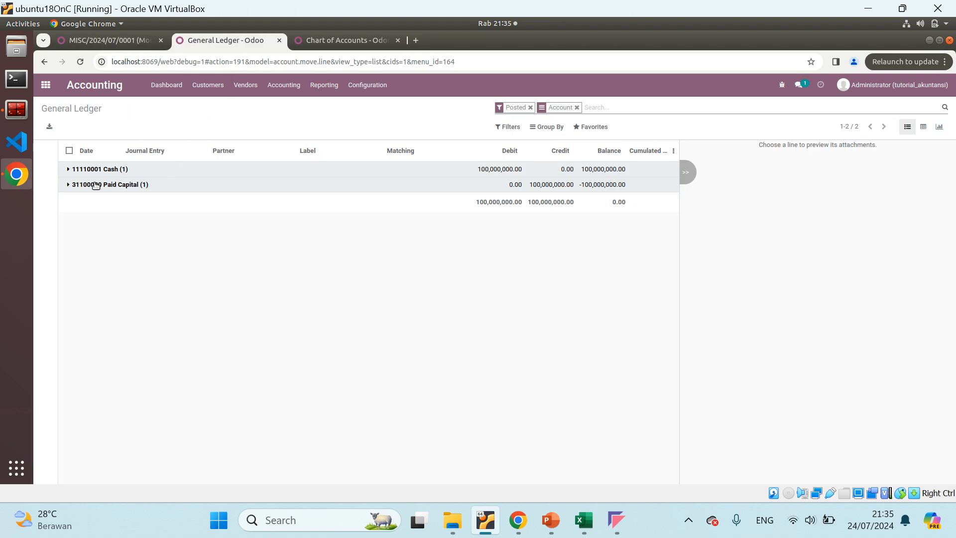
{"action": "left_click", "coordinate": [70, 170]}
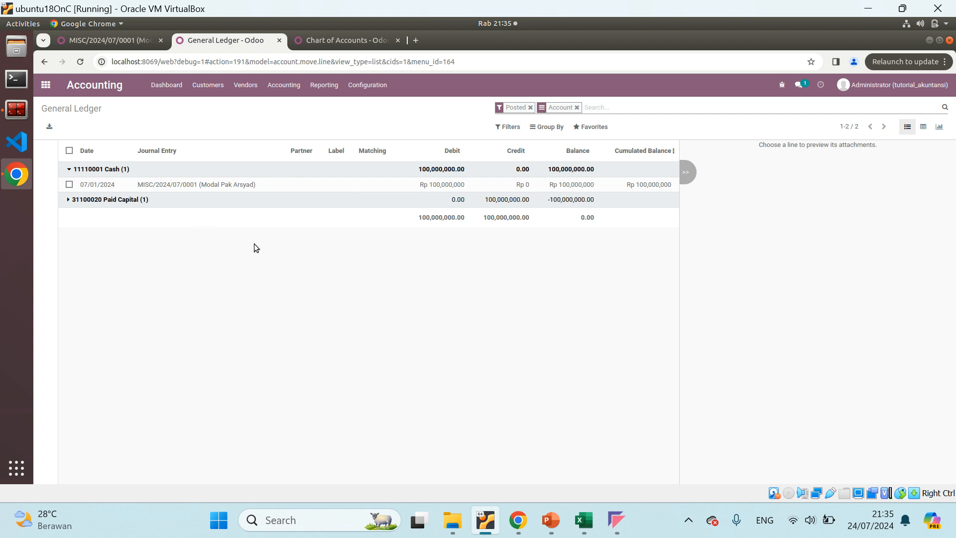
Switch to Excel and compare the 01/07/2024 Kas line in JURNAL UMUM with the Kas table in BUKU BESAR
{"action": "left_click", "coordinate": [582, 519]}
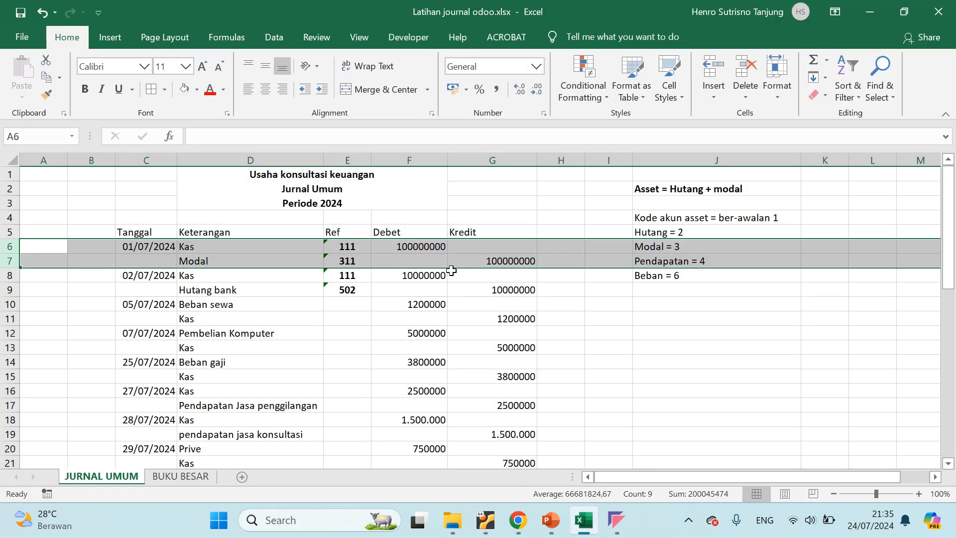
{"action": "left_click", "coordinate": [209, 244]}
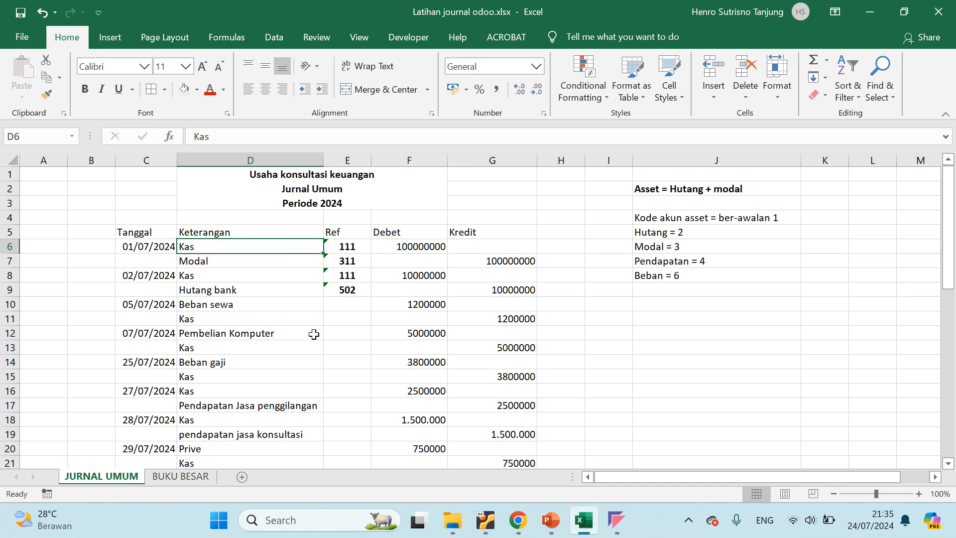
{"action": "left_click", "coordinate": [191, 477]}
{"action": "scroll", "coordinate": [283, 329], "scroll_direction": "up", "scroll_amount": 3}
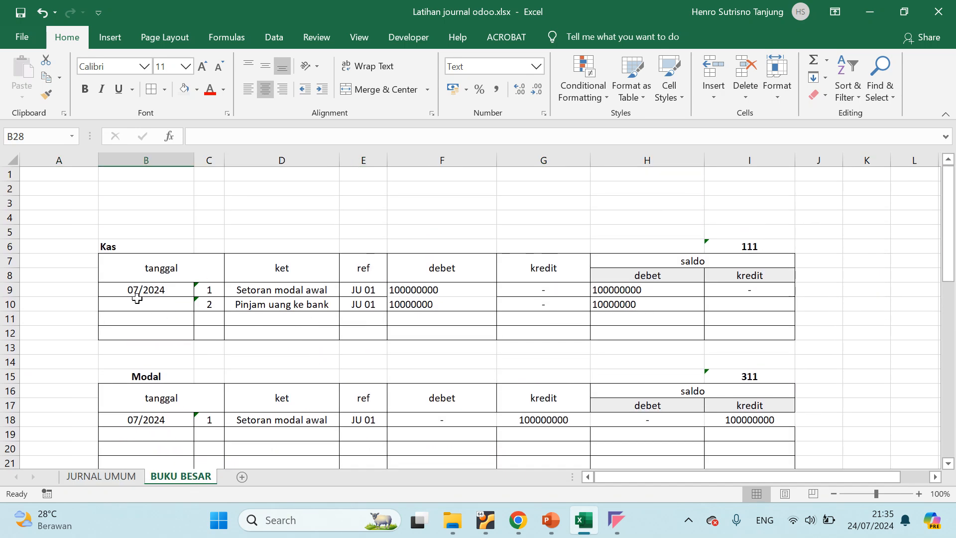
{"action": "left_click", "coordinate": [125, 244]}
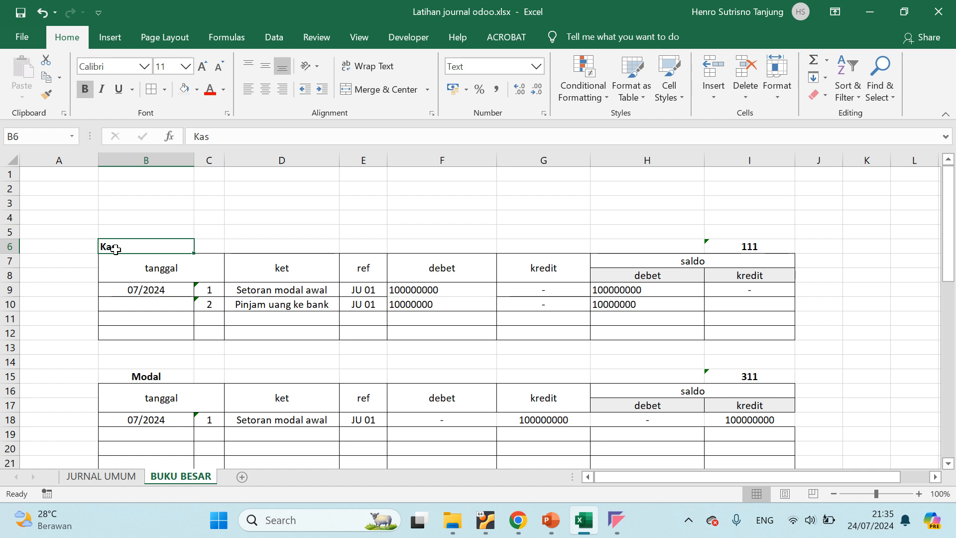
Collapse and re-expand the 11110001 Cash group in Odoo's General Ledger and compare its entry date with the Kas table's tanggal column in Excel
{"action": "mouse_move", "coordinate": [483, 526]}
{"action": "left_click", "coordinate": [469, 471]}
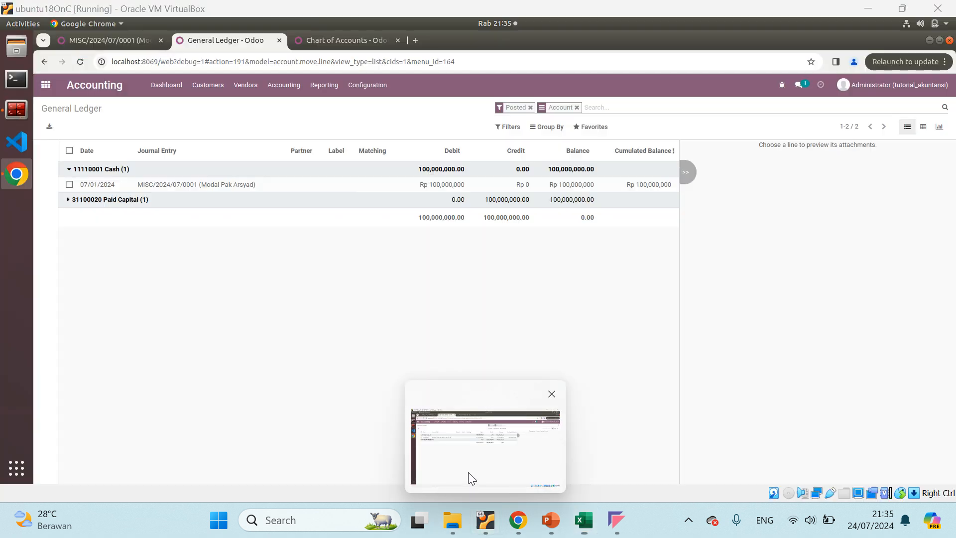
{"action": "left_click", "coordinate": [70, 170]}
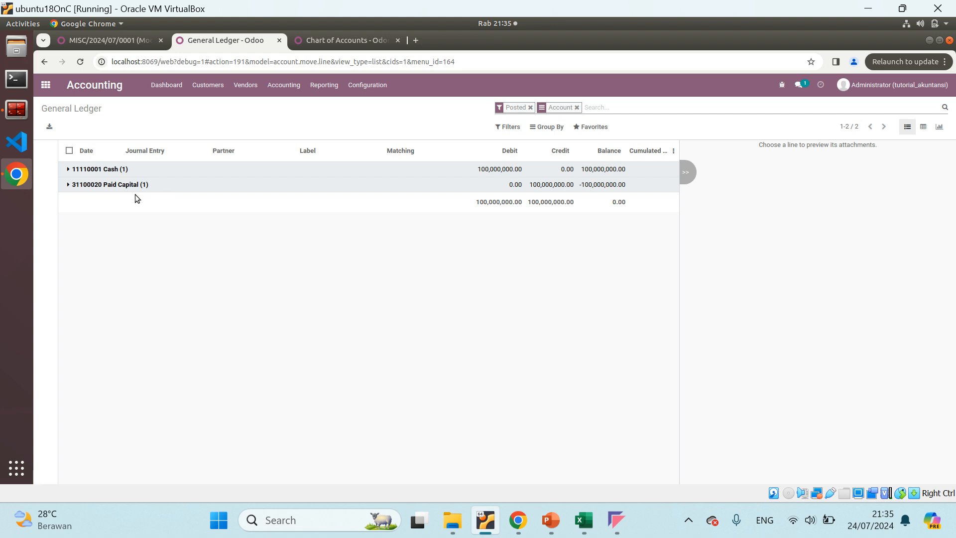
{"action": "left_click", "coordinate": [70, 170]}
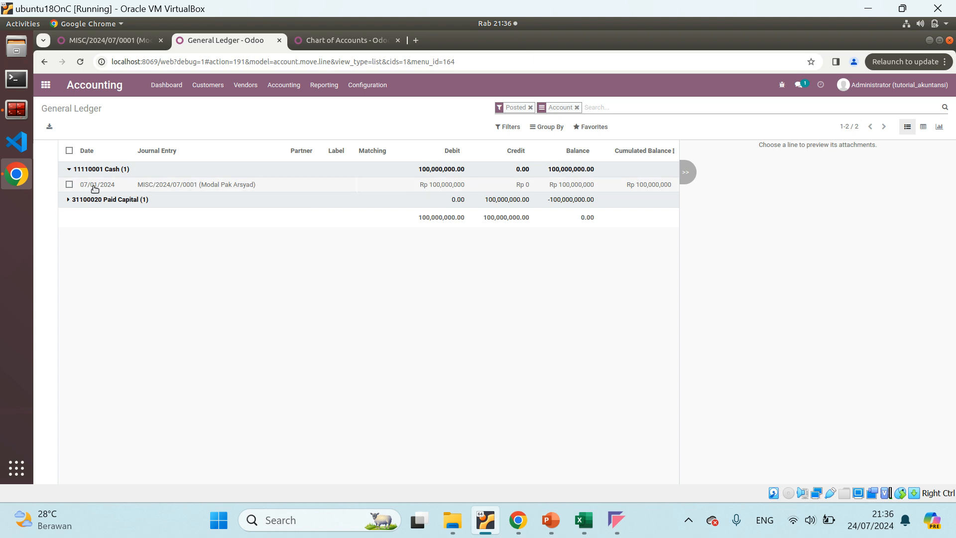
{"action": "left_click", "coordinate": [591, 523]}
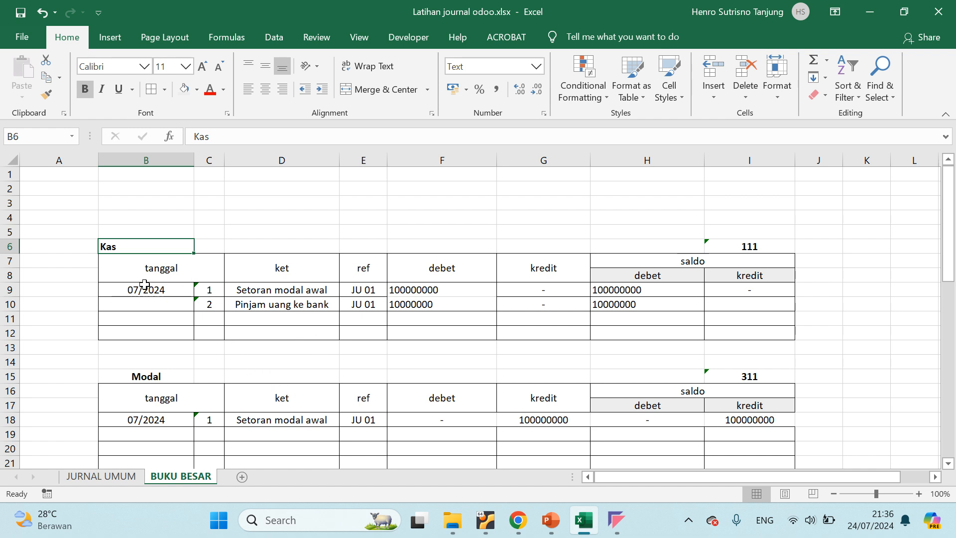
{"action": "key", "text": "alt+Tab"}
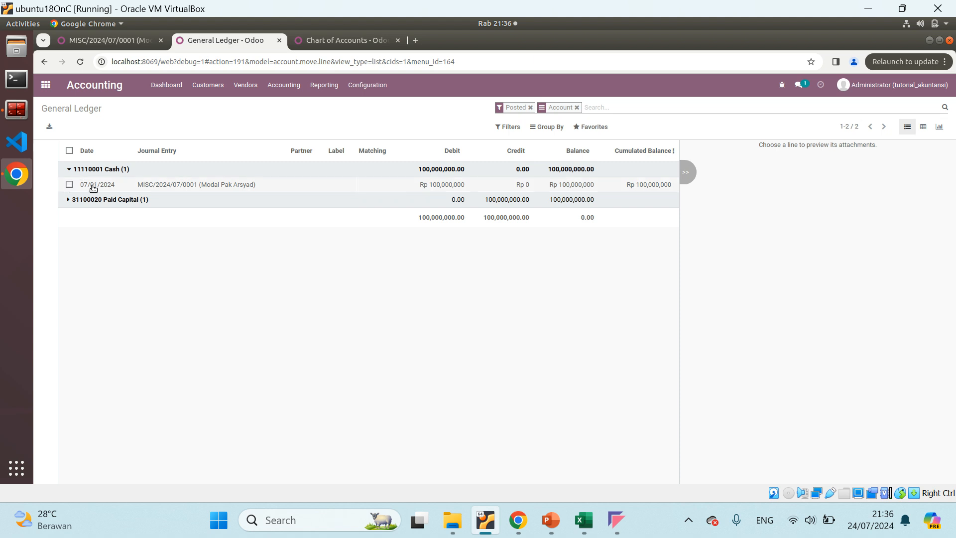
{"action": "key", "text": "alt+Tab"}
{"action": "left_click", "coordinate": [310, 389]}
{"action": "left_click", "coordinate": [584, 520]}
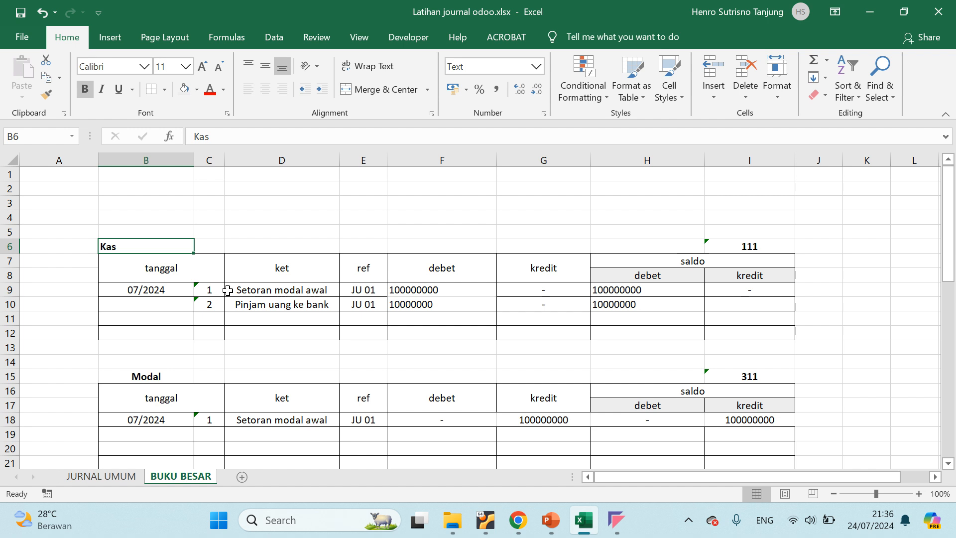
Compare the ket and ref columns of the Kas table in Excel with the Journal Entry column in Odoo's General Ledger
{"action": "left_click", "coordinate": [282, 270]}
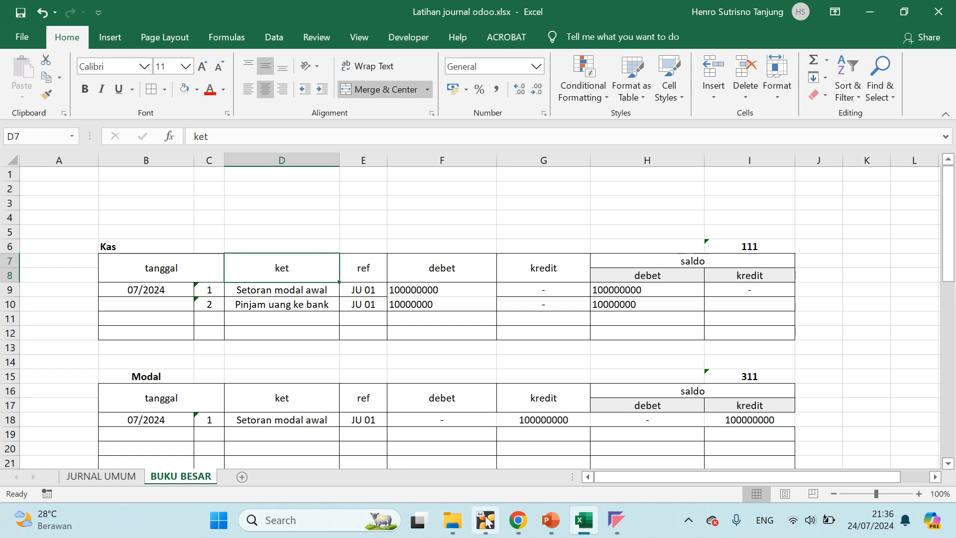
{"action": "mouse_move", "coordinate": [485, 519]}
{"action": "left_click", "coordinate": [416, 411]}
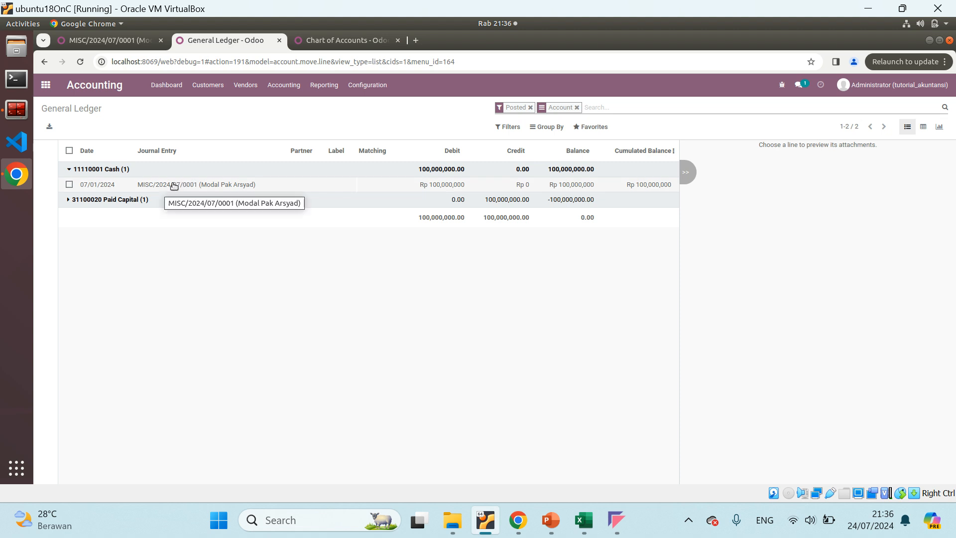
{"action": "mouse_move", "coordinate": [518, 522]}
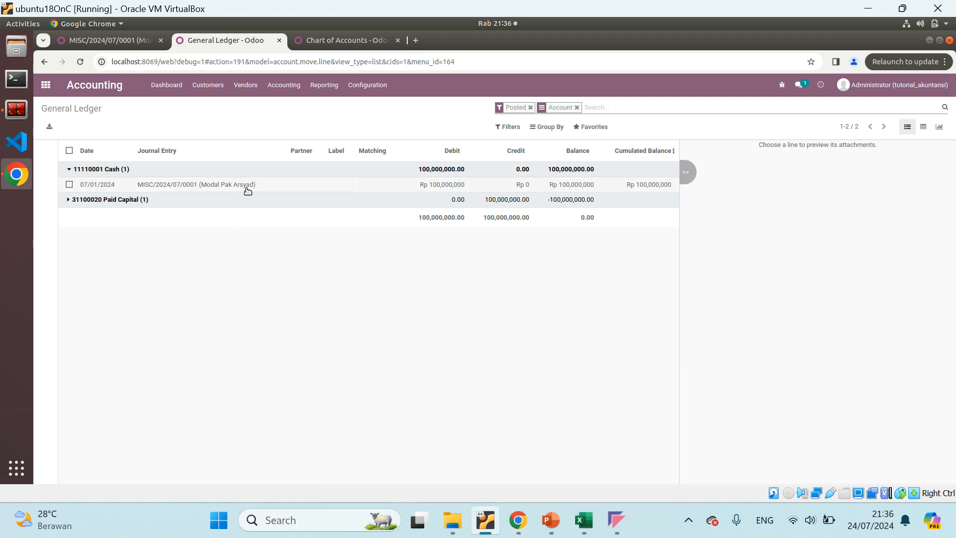
{"action": "left_click", "coordinate": [597, 520]}
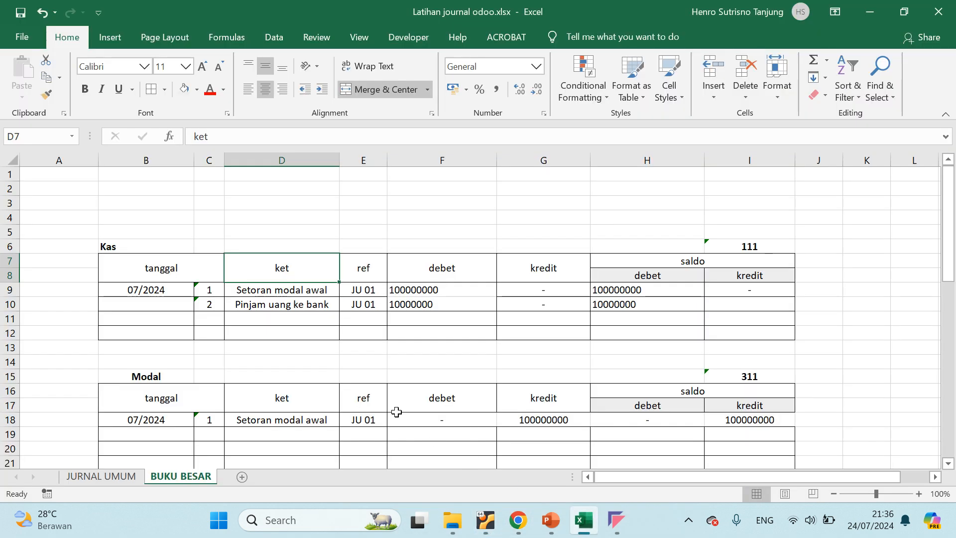
{"action": "left_click", "coordinate": [367, 291]}
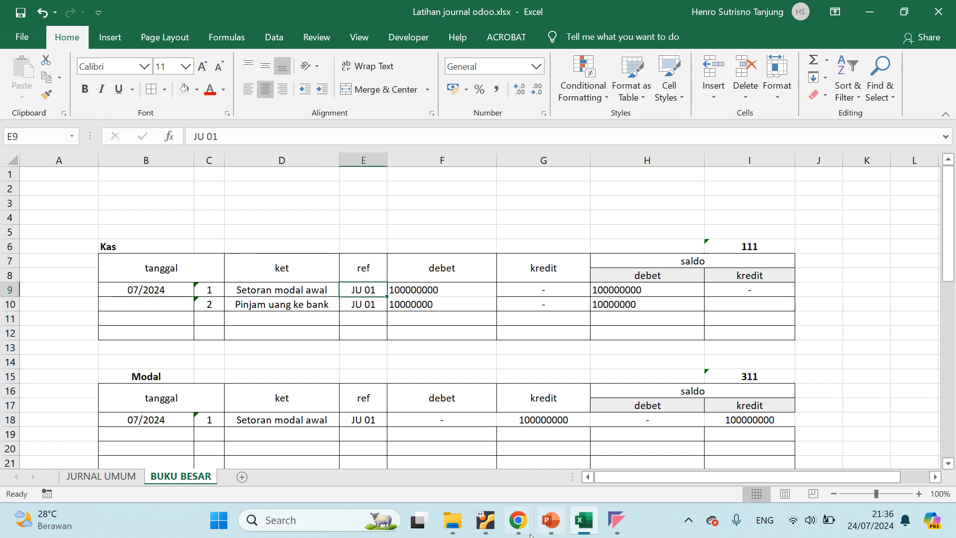
{"action": "mouse_move", "coordinate": [485, 519]}
{"action": "left_click", "coordinate": [467, 452]}
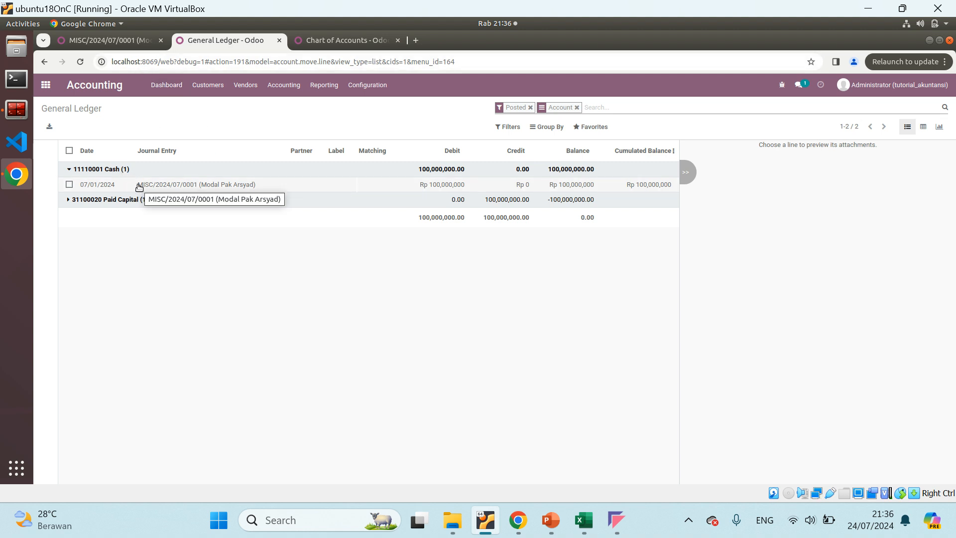
Copy the entry number MISC/2024/07/0001 from the General Ledger and search the Journal Entries for it
{"action": "left_click_drag", "start_coordinate": [138, 185], "coordinate": [198, 189]}
{"action": "key", "text": "ctrl+c"}
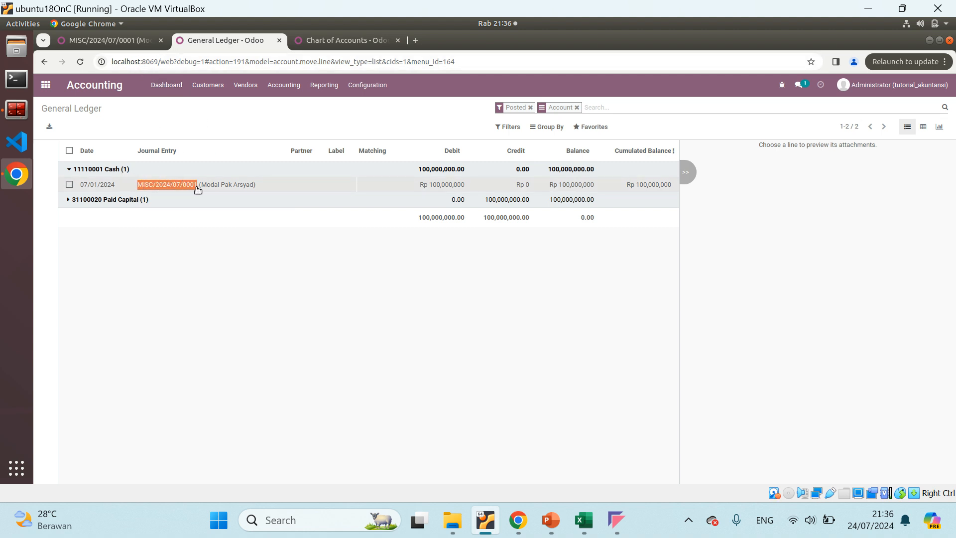
{"action": "left_click", "coordinate": [97, 41]}
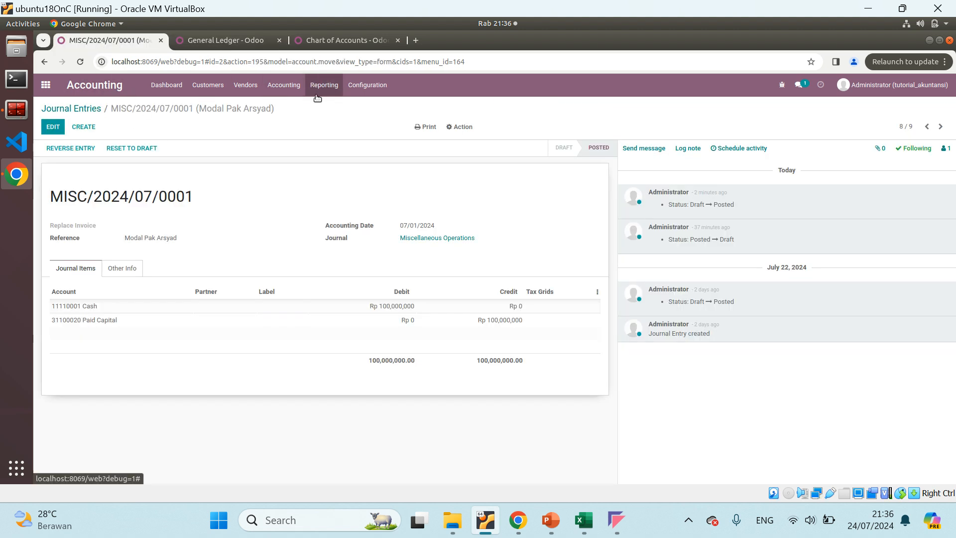
{"action": "left_click", "coordinate": [298, 88]}
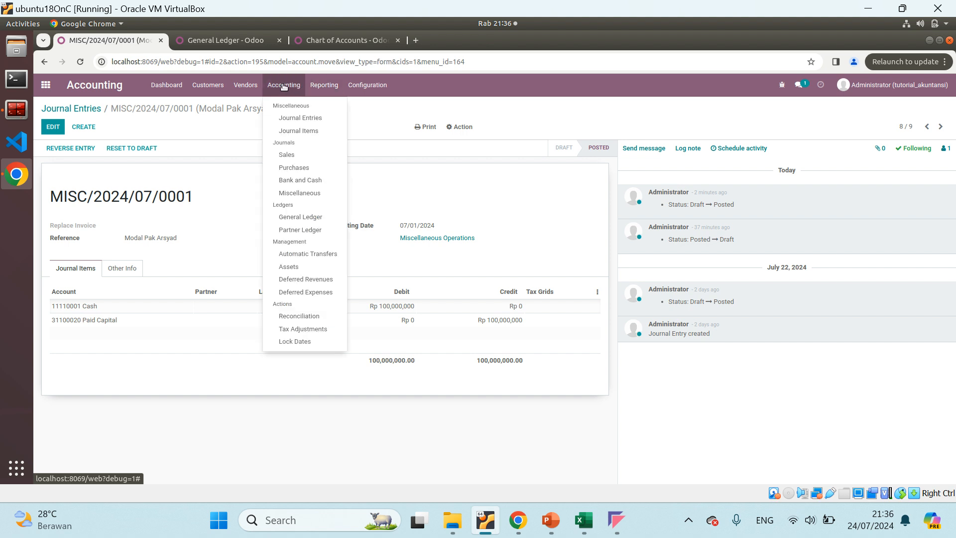
{"action": "left_click", "coordinate": [293, 122]}
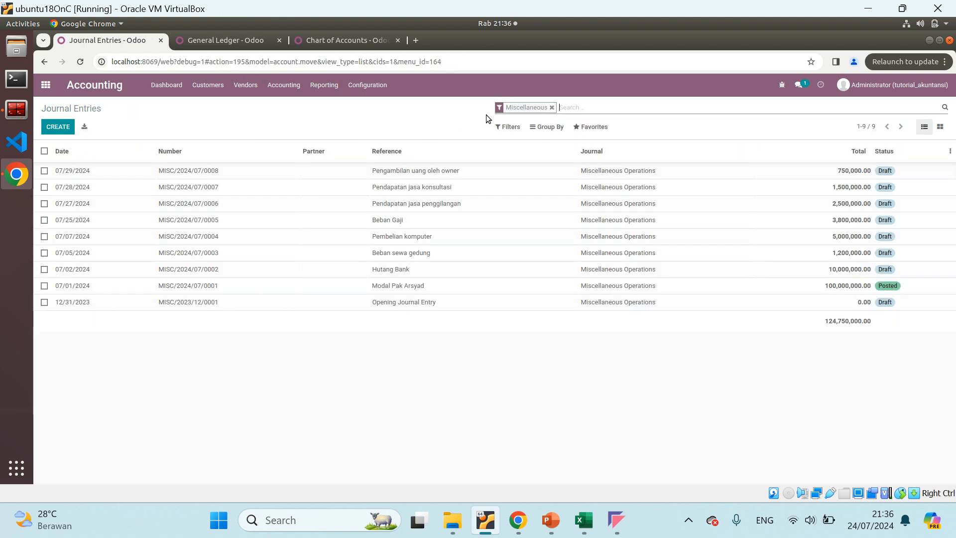
{"action": "key", "text": "ctrl+v"}
{"action": "key", "text": "Return"}
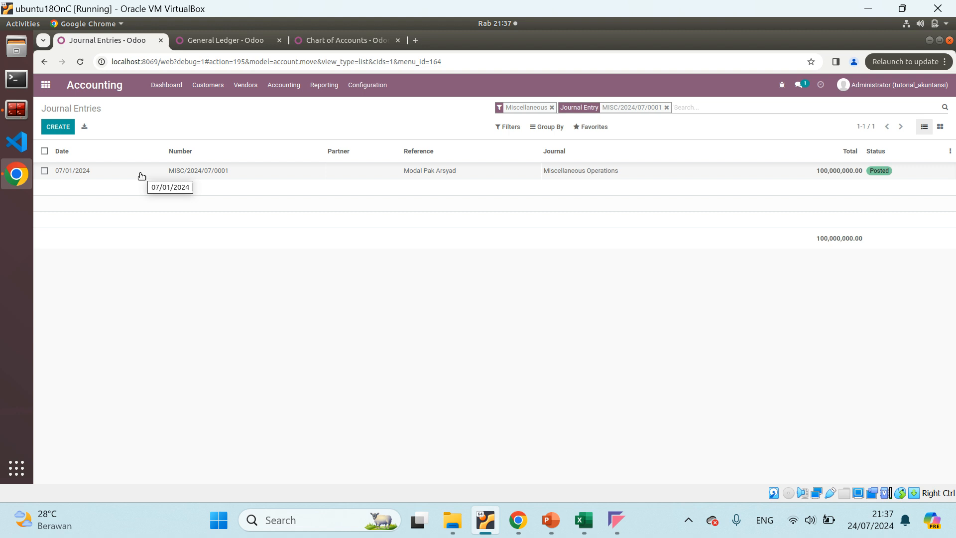
Open journal entry MISC/2024/07/0001 from the search results and check it against the General Ledger
{"action": "left_click", "coordinate": [225, 40]}
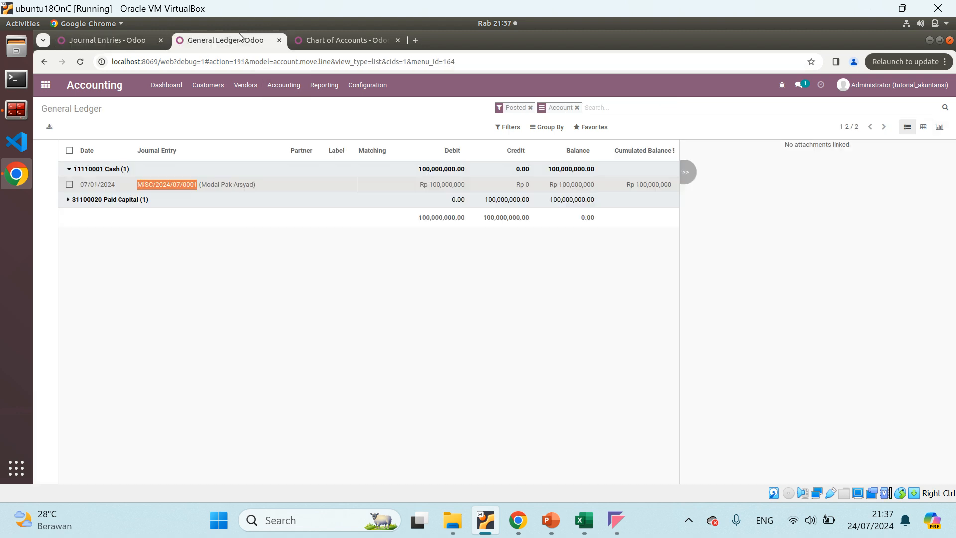
{"action": "left_click", "coordinate": [132, 39]}
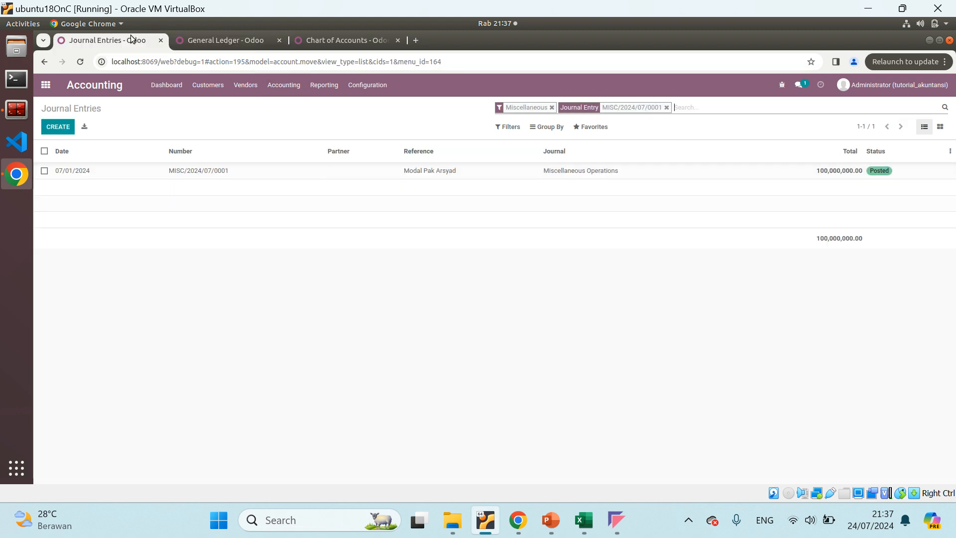
{"action": "left_click", "coordinate": [185, 172]}
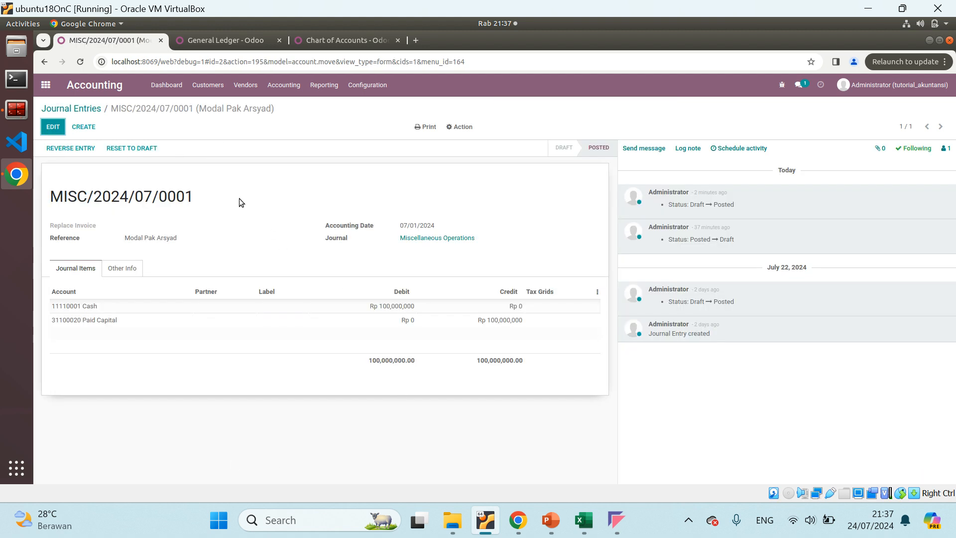
{"action": "left_click", "coordinate": [202, 36]}
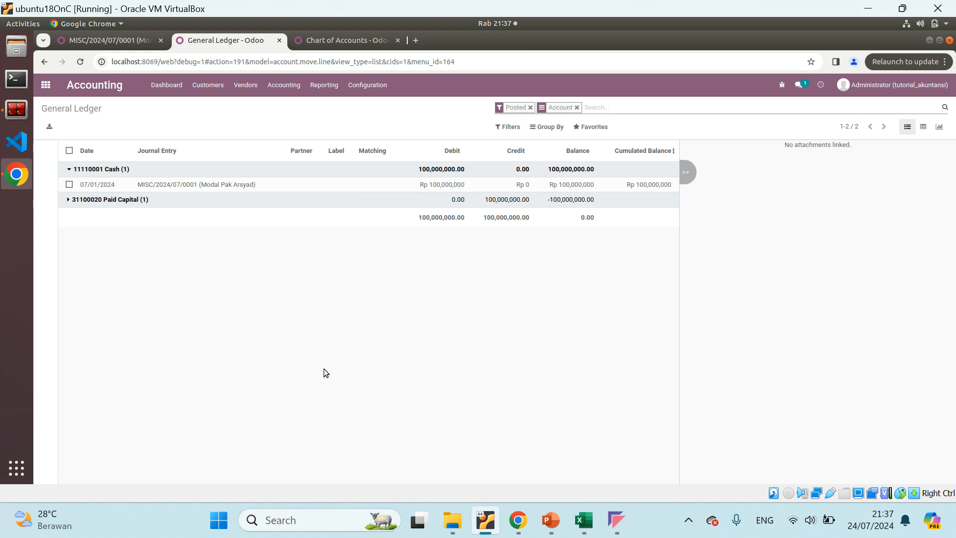
Switch to Excel, trace the Kas table's JU 01 reference in BUKU BESAR to JURNAL UMUM, and return to Odoo's General Ledger
{"action": "mouse_move", "coordinate": [583, 520]}
{"action": "left_click", "coordinate": [585, 443]}
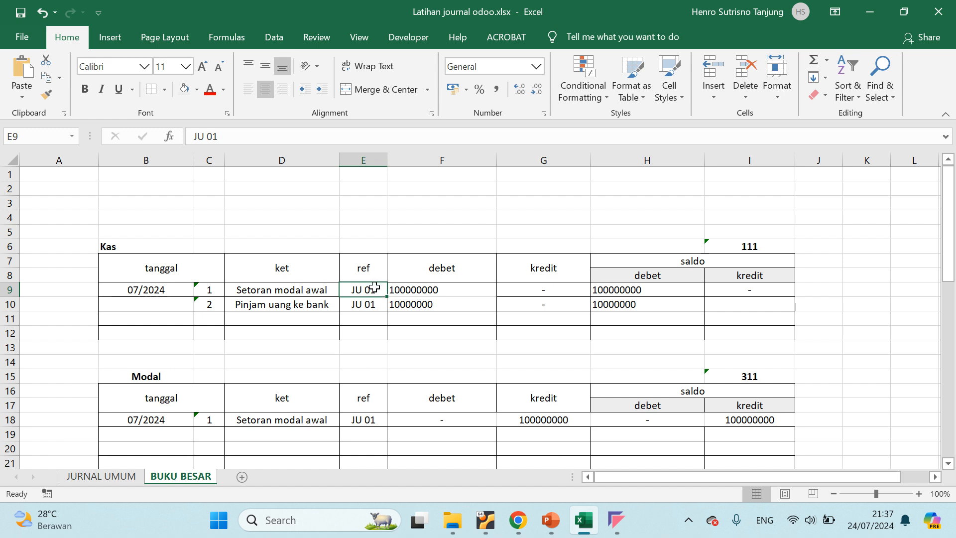
{"action": "left_click", "coordinate": [105, 474]}
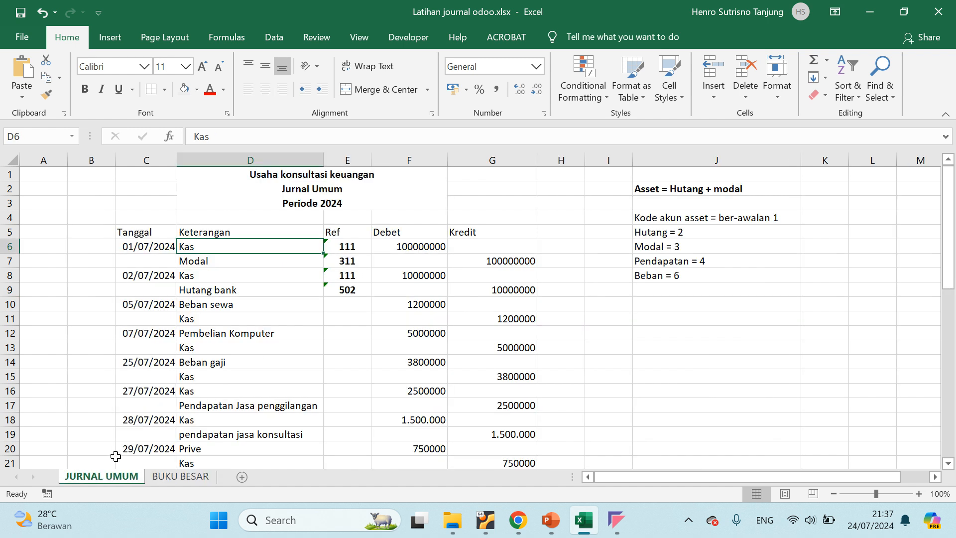
{"action": "left_click", "coordinate": [192, 478]}
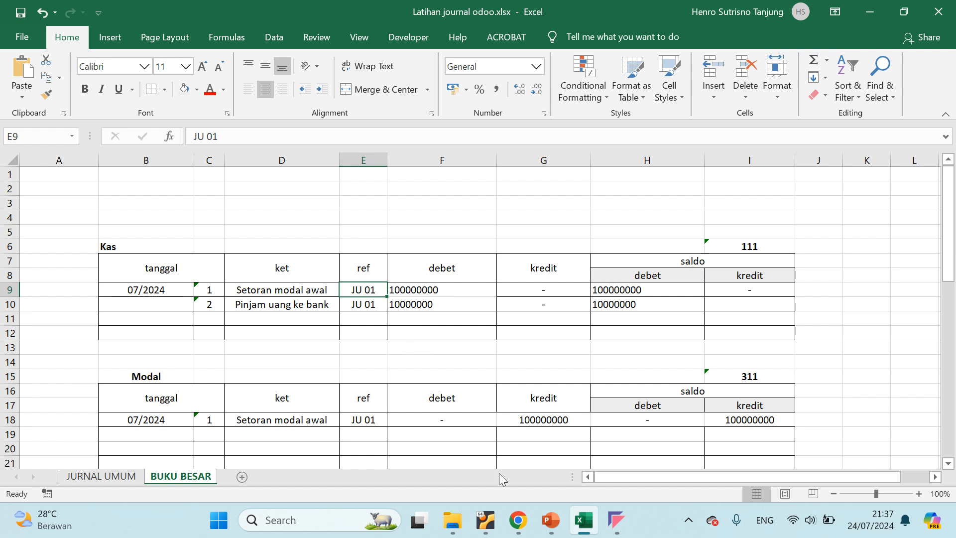
{"action": "left_click", "coordinate": [486, 519]}
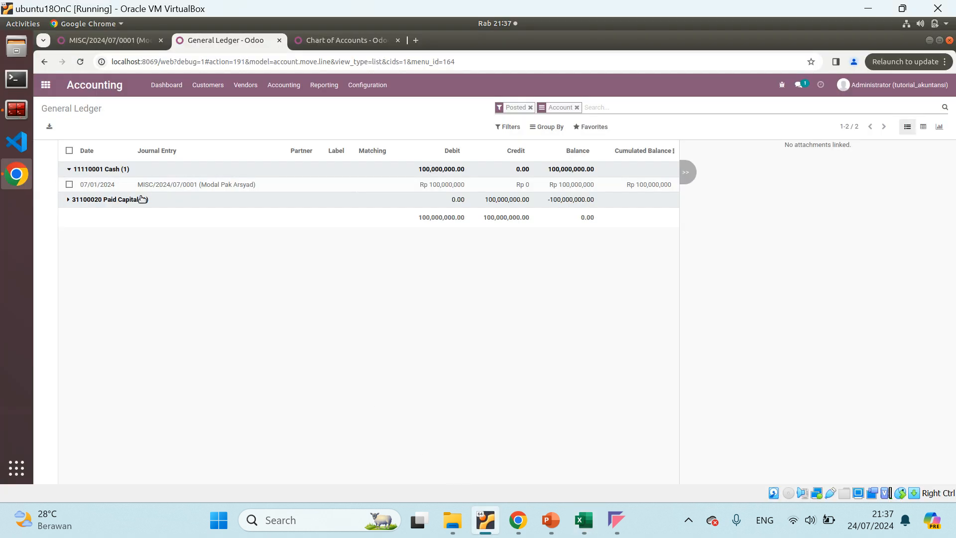
Reopen the full Journal Entries list and search it again for MISC/2024/07/0001
{"action": "left_click", "coordinate": [109, 44]}
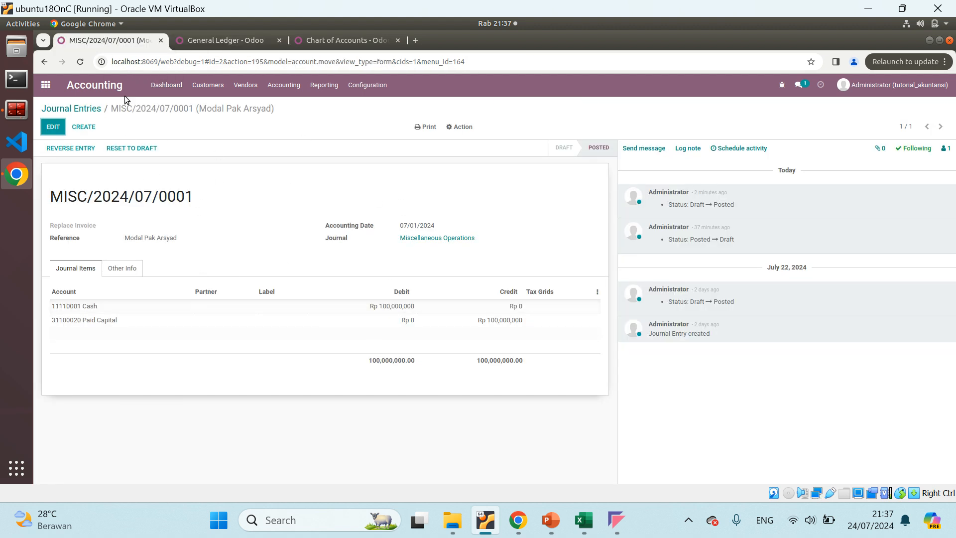
{"action": "left_click", "coordinate": [79, 108]}
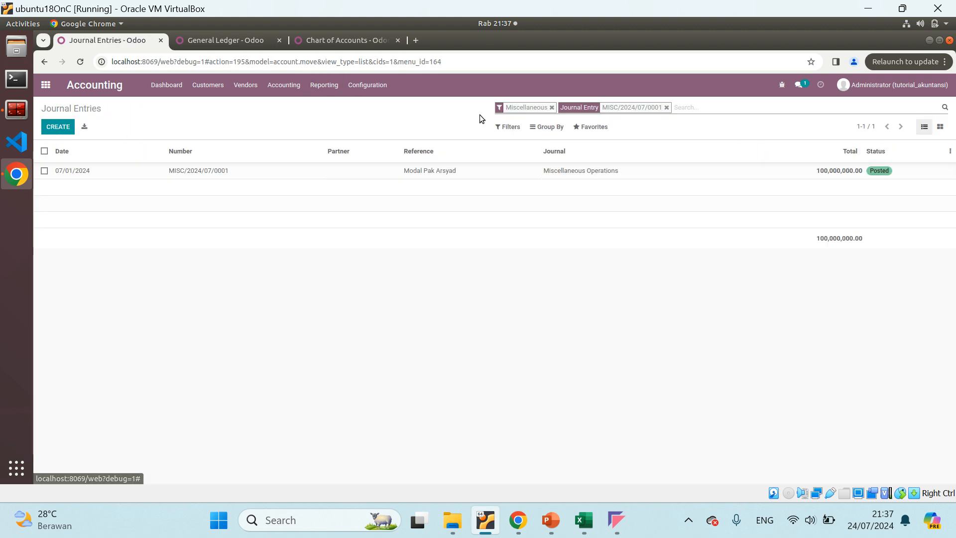
{"action": "left_click", "coordinate": [284, 85]}
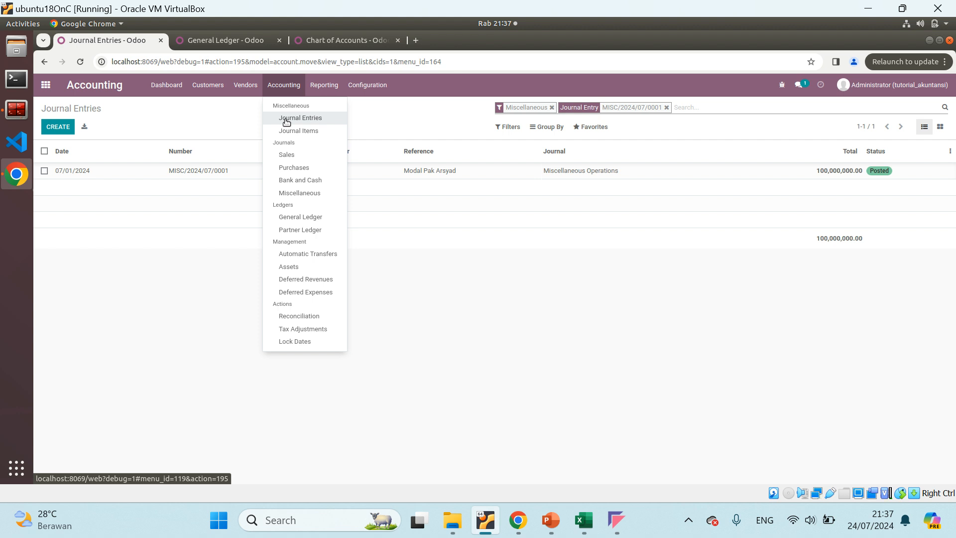
{"action": "left_click", "coordinate": [286, 120]}
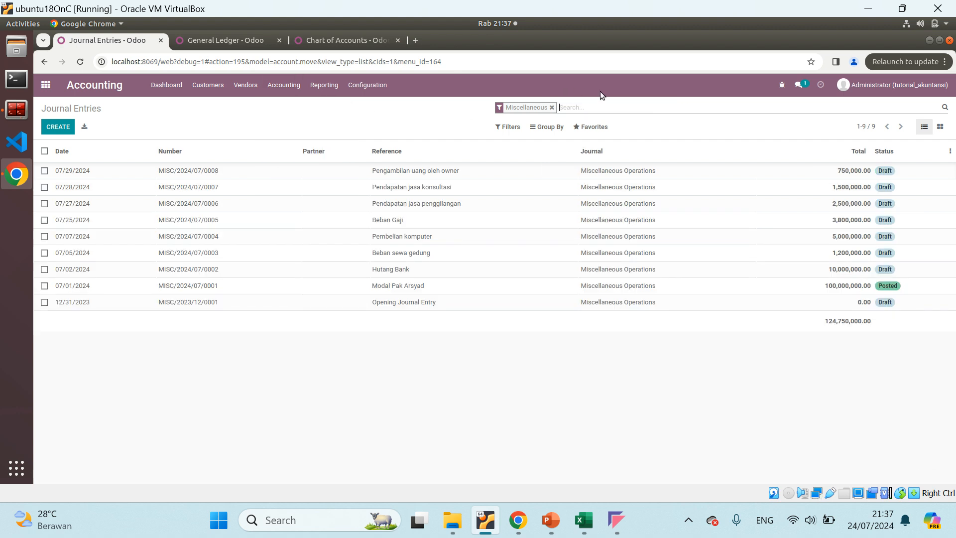
{"action": "type", "text": "MISC/2024/07/0001"}
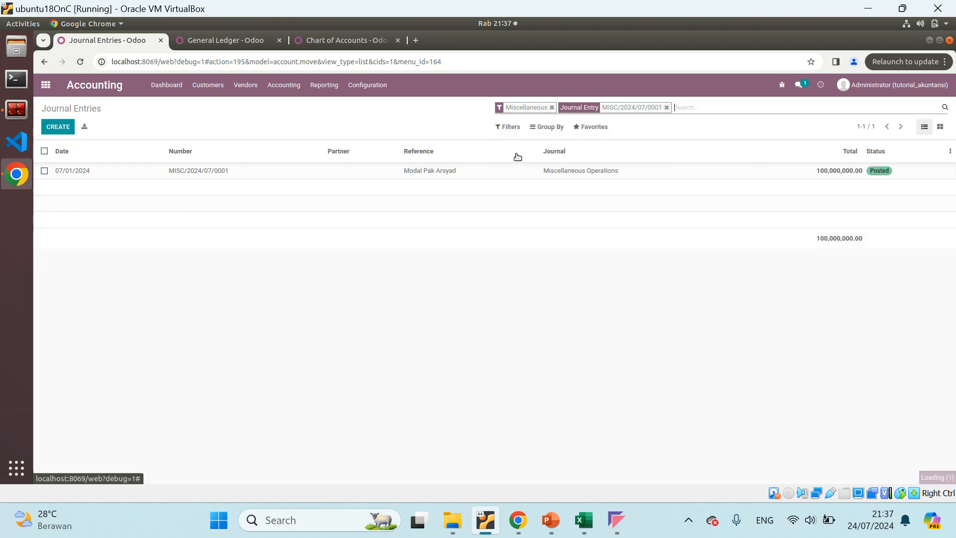
{"action": "left_click", "coordinate": [620, 122]}
Compare the debet, kredit and saldo columns of Excel's Kas table with the Cash line in Odoo's General Ledger
{"action": "left_click", "coordinate": [216, 44]}
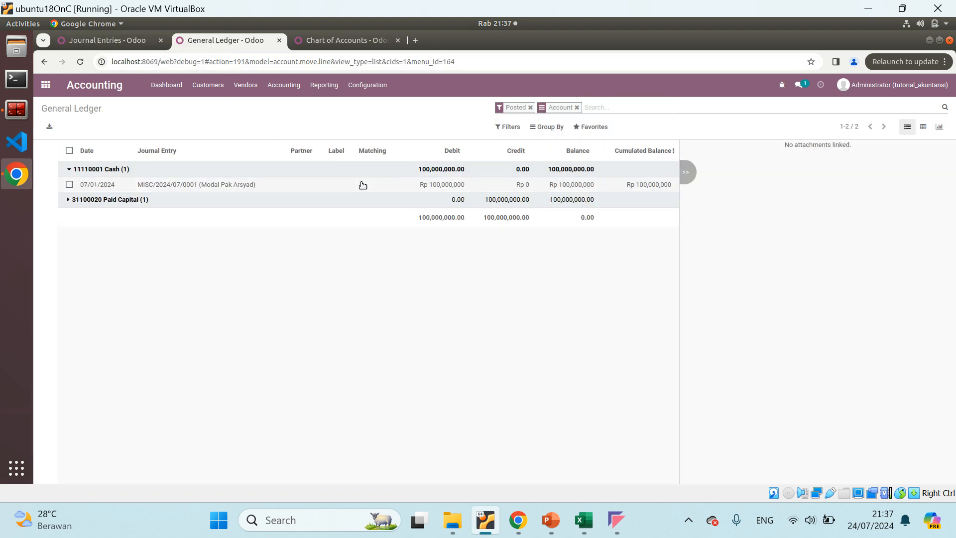
{"action": "left_click", "coordinate": [583, 520]}
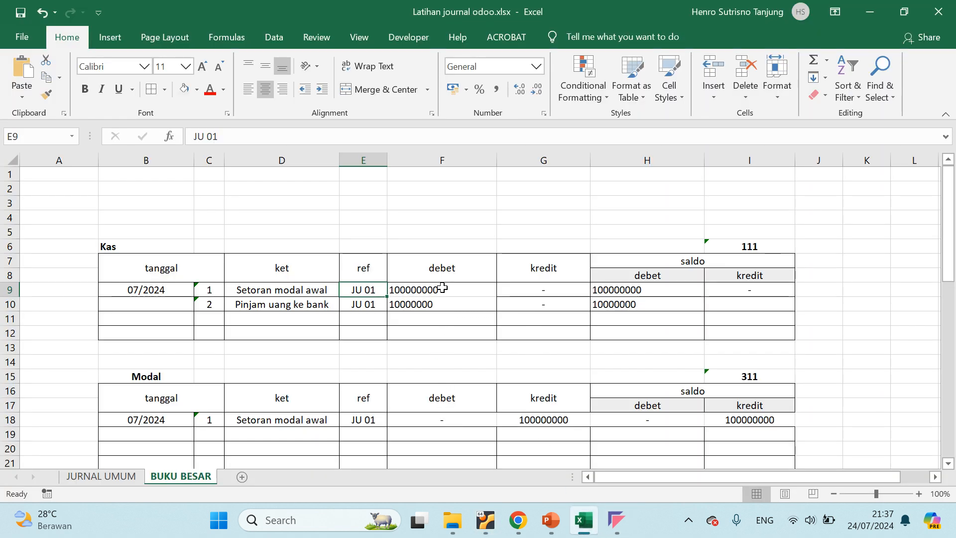
{"action": "left_click", "coordinate": [455, 275]}
{"action": "left_click", "coordinate": [448, 286]}
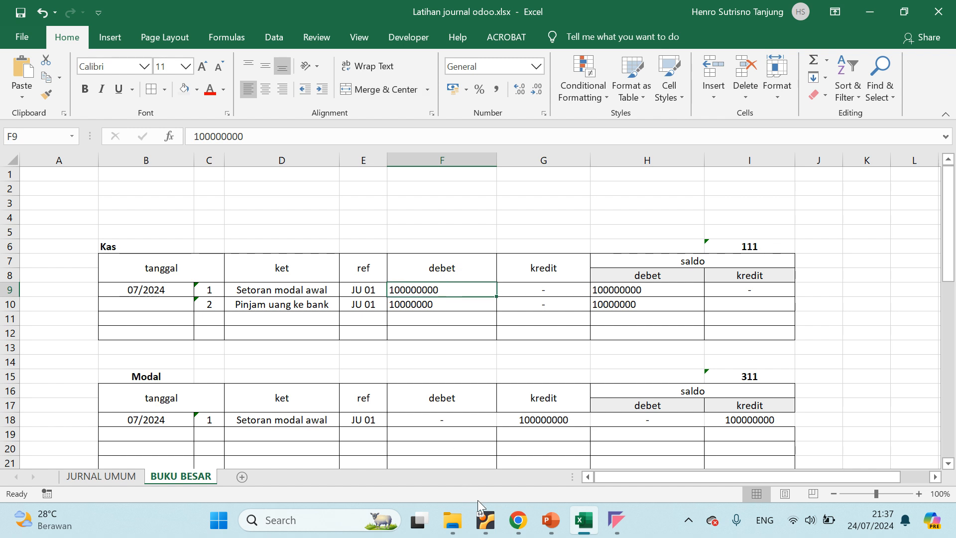
{"action": "mouse_move", "coordinate": [485, 518]}
{"action": "left_click", "coordinate": [478, 467]}
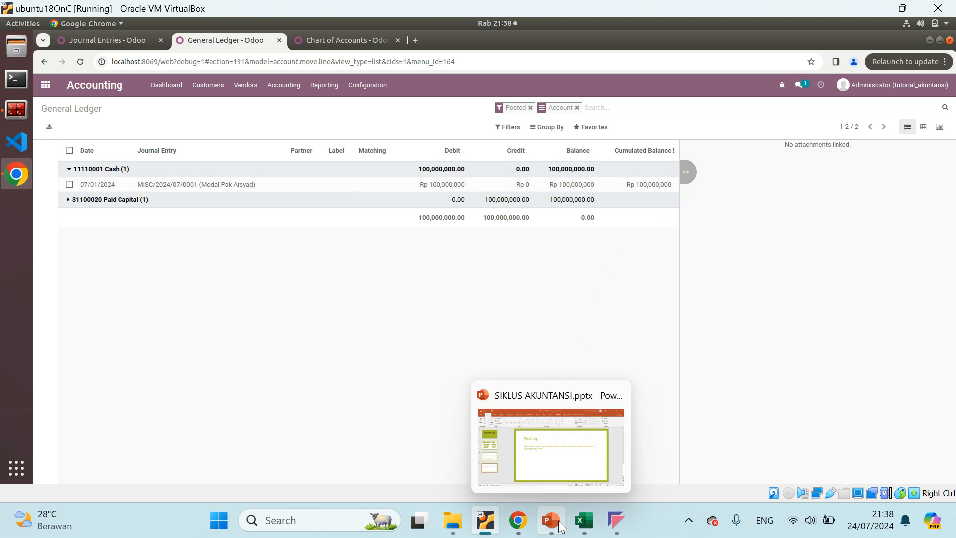
{"action": "left_click", "coordinate": [580, 521]}
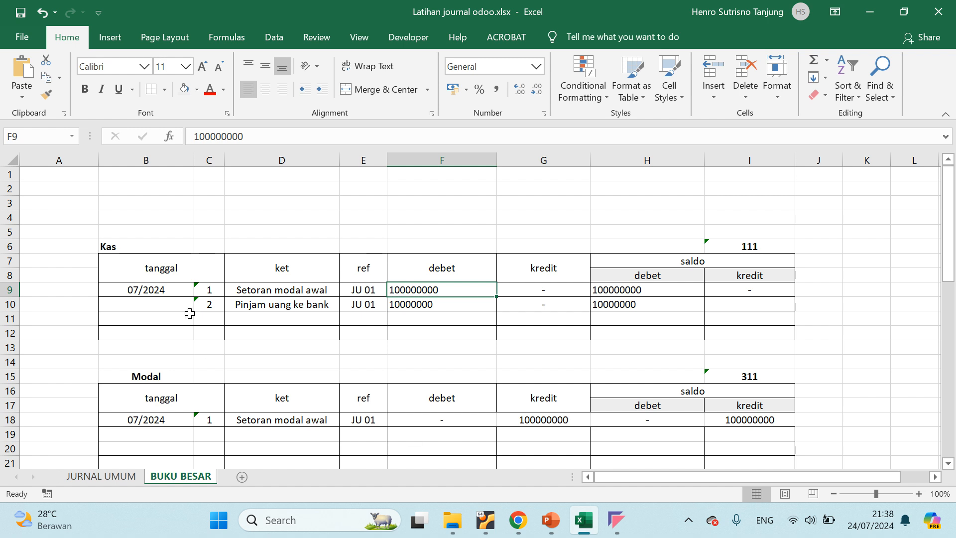
Highlight the Kas table in BUKU BESAR, then switch to Odoo's General Ledger and expand the Paid Capital account for comparison
{"action": "left_click_drag", "start_coordinate": [118, 259], "coordinate": [679, 327]}
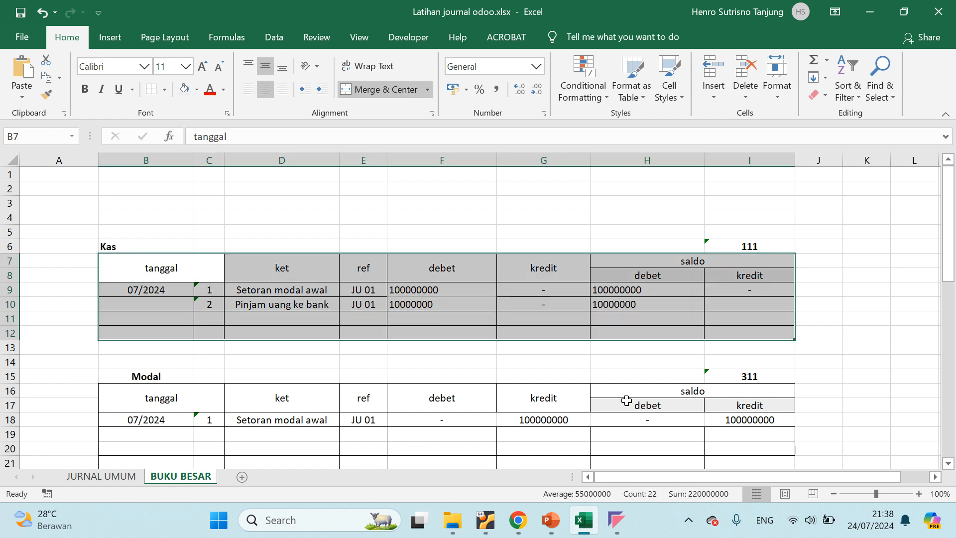
{"action": "mouse_move", "coordinate": [543, 533]}
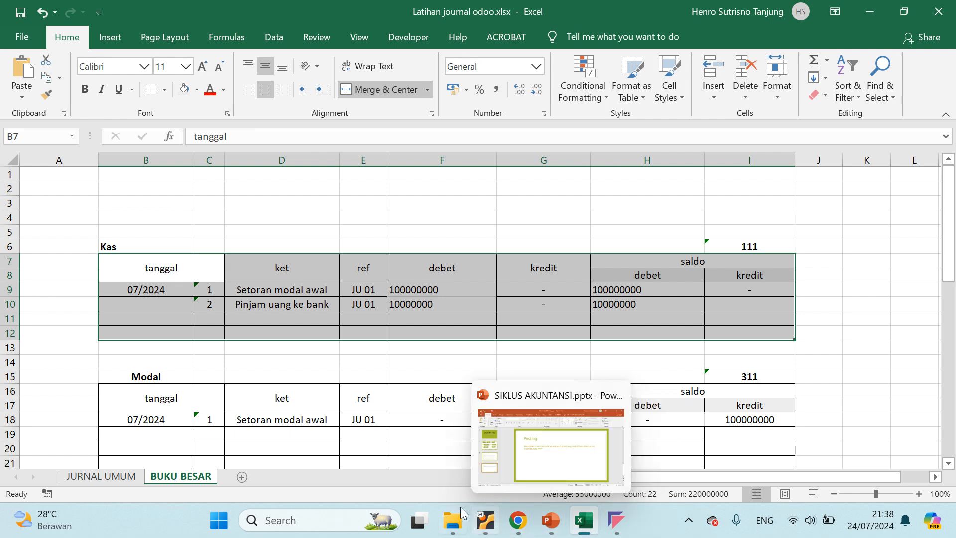
{"action": "left_click", "coordinate": [485, 520]}
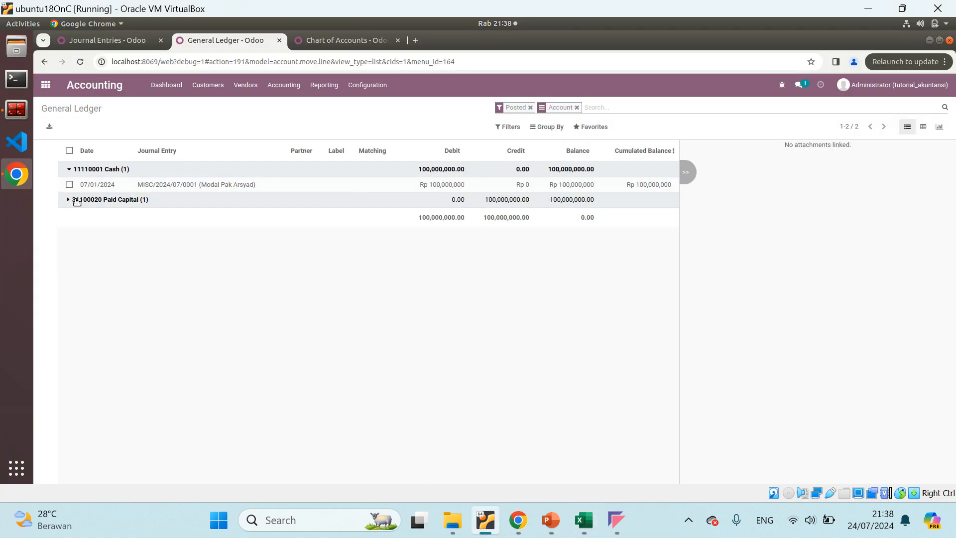
{"action": "left_click", "coordinate": [69, 199]}
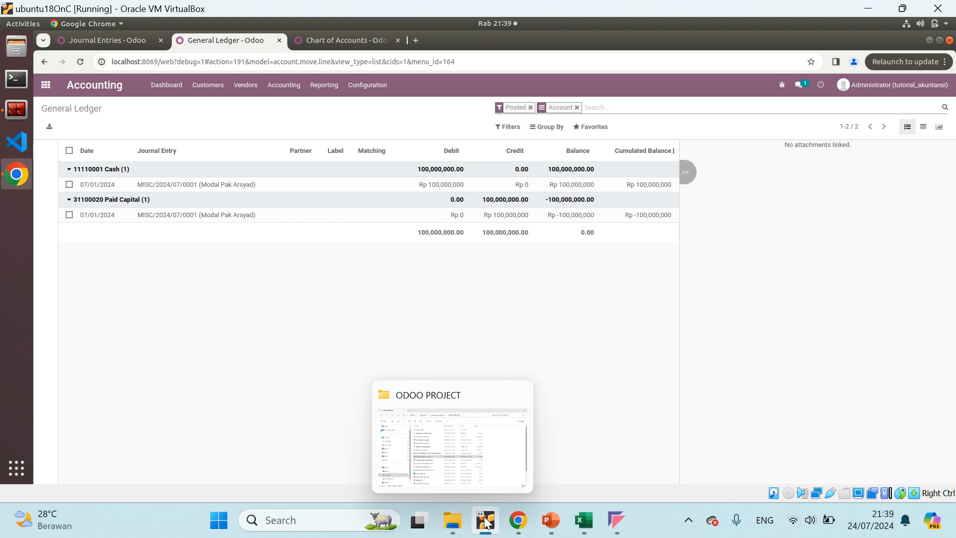
Switch to Excel and check BUKU BESAR's Modal table and the Kas table's "Pinjam uang ke bank" row
{"action": "mouse_move", "coordinate": [493, 523]}
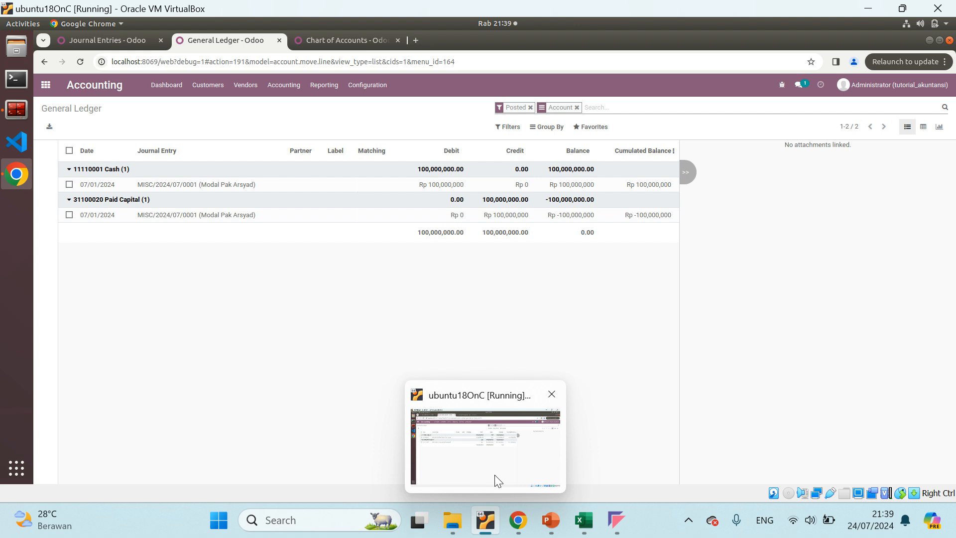
{"action": "left_click", "coordinate": [581, 522]}
{"action": "scroll", "coordinate": [220, 372], "scroll_direction": "down", "scroll_amount": 3}
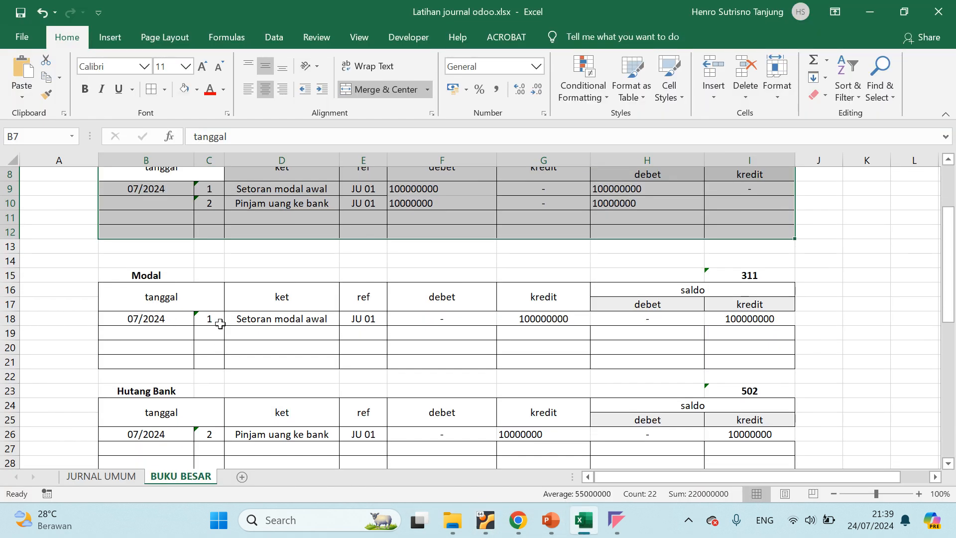
{"action": "scroll", "coordinate": [215, 320], "scroll_direction": "up", "scroll_amount": 2}
{"action": "scroll", "coordinate": [256, 312], "scroll_direction": "down", "scroll_amount": 2}
{"action": "left_click", "coordinate": [253, 203]}
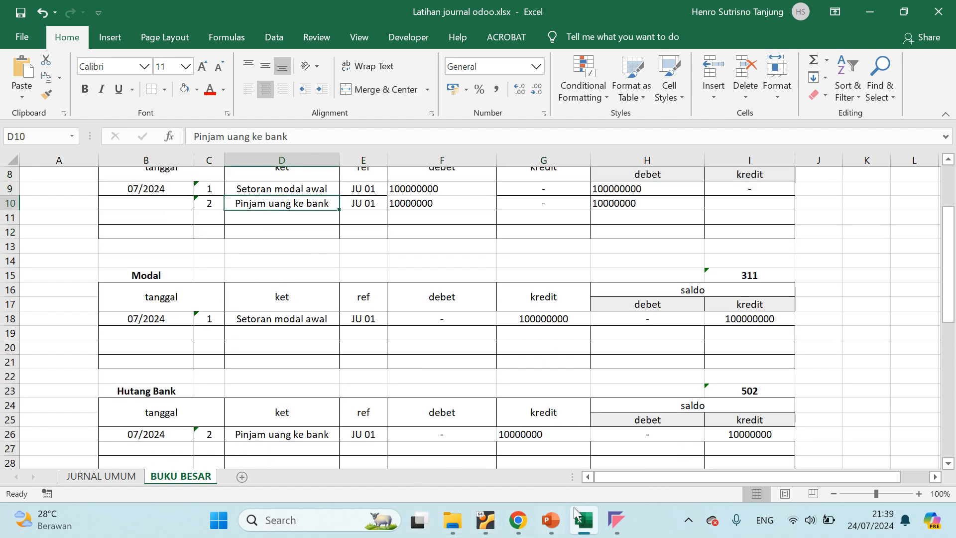
Return to Odoo, clear the entry number filter from Journal Entries and post draft entry MISC/2024/07/0002 (Hutang Bank)
{"action": "left_click", "coordinate": [482, 520]}
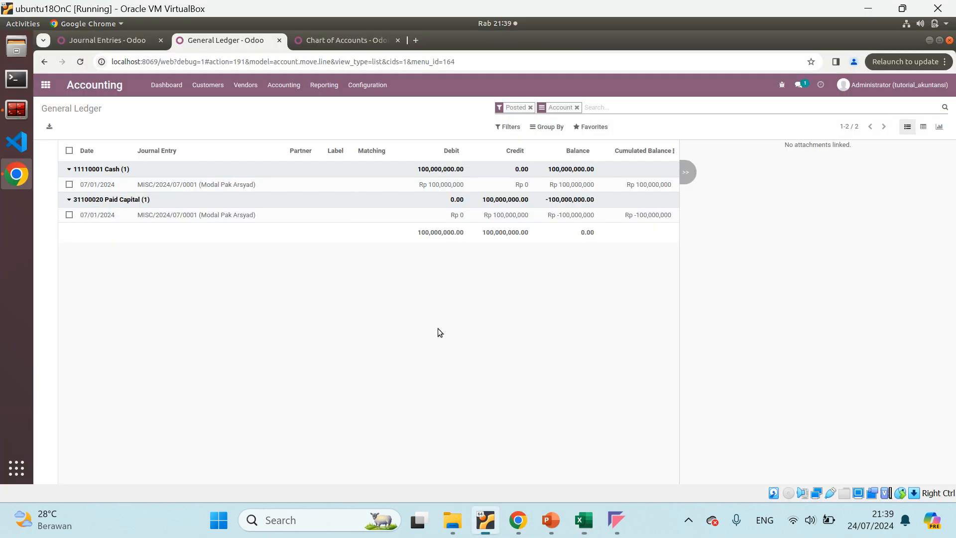
{"action": "left_click", "coordinate": [109, 41]}
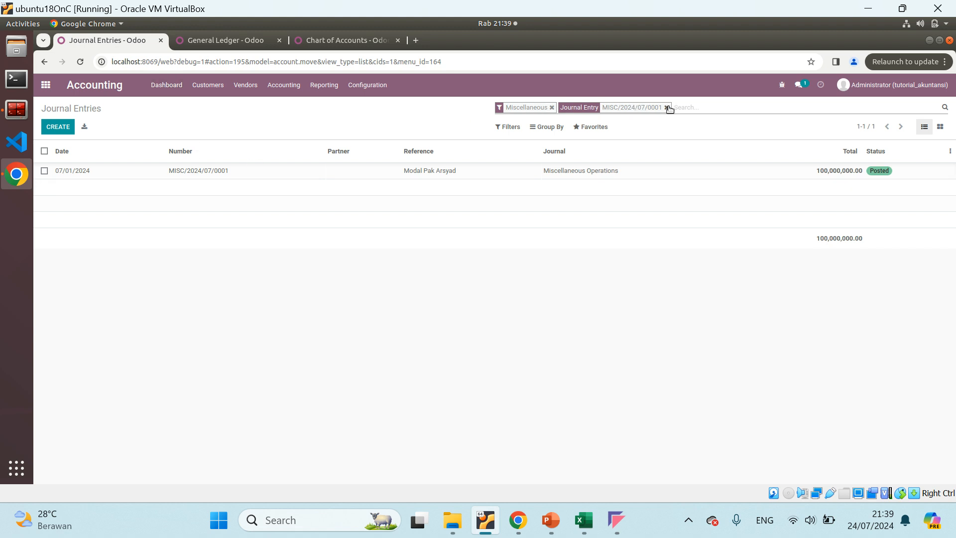
{"action": "left_click", "coordinate": [666, 107]}
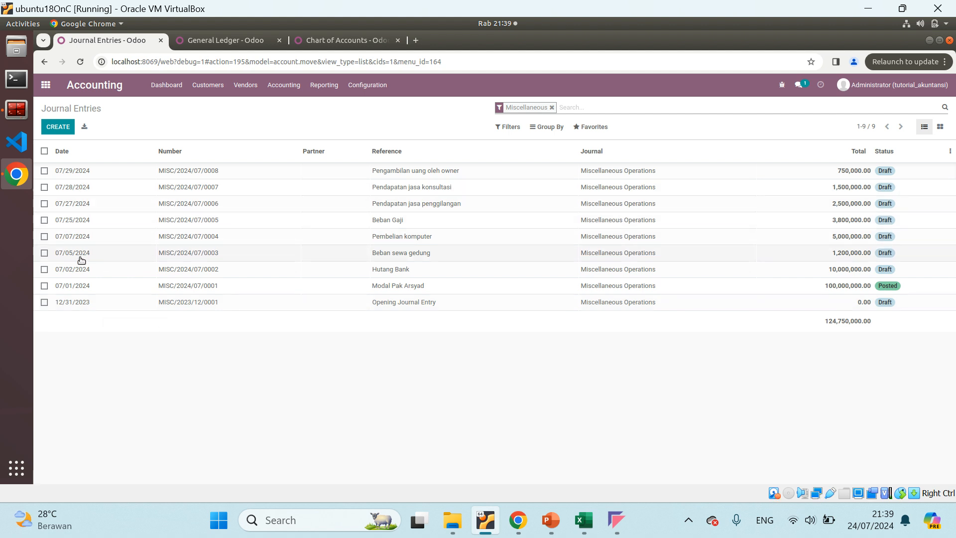
{"action": "left_click", "coordinate": [106, 269]}
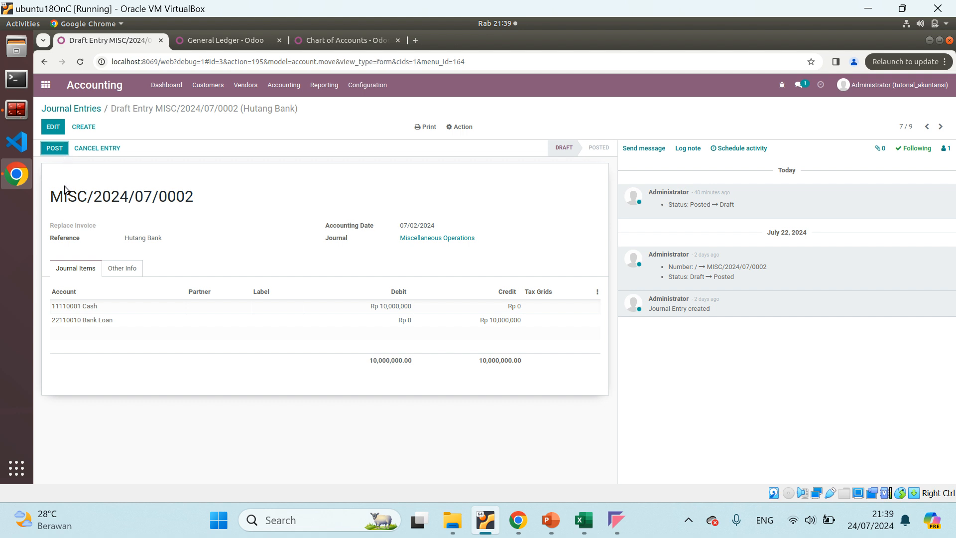
{"action": "left_click", "coordinate": [54, 148]}
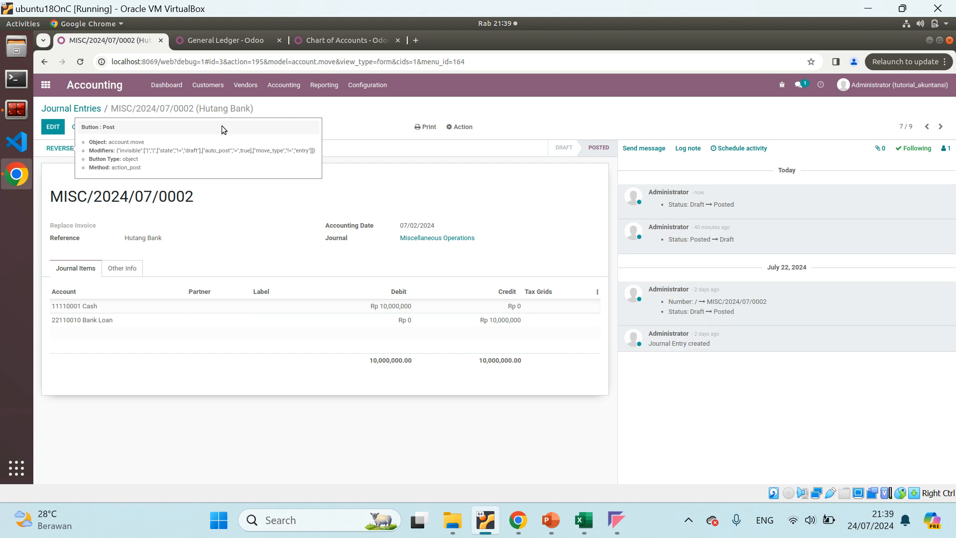
Refresh the General Ledger, collapse its account groups and expand only Cash to examine its entries
{"action": "left_click", "coordinate": [216, 42]}
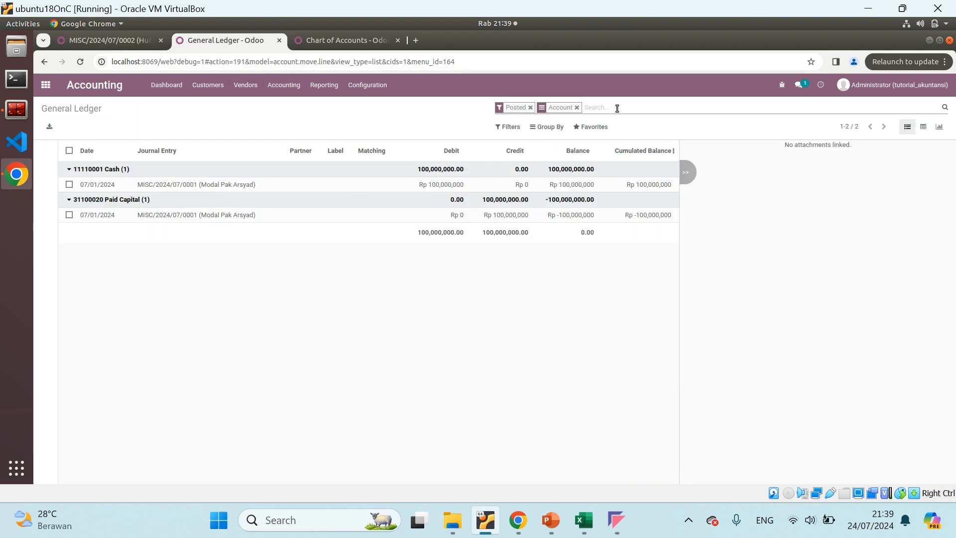
{"action": "key", "text": "Return"}
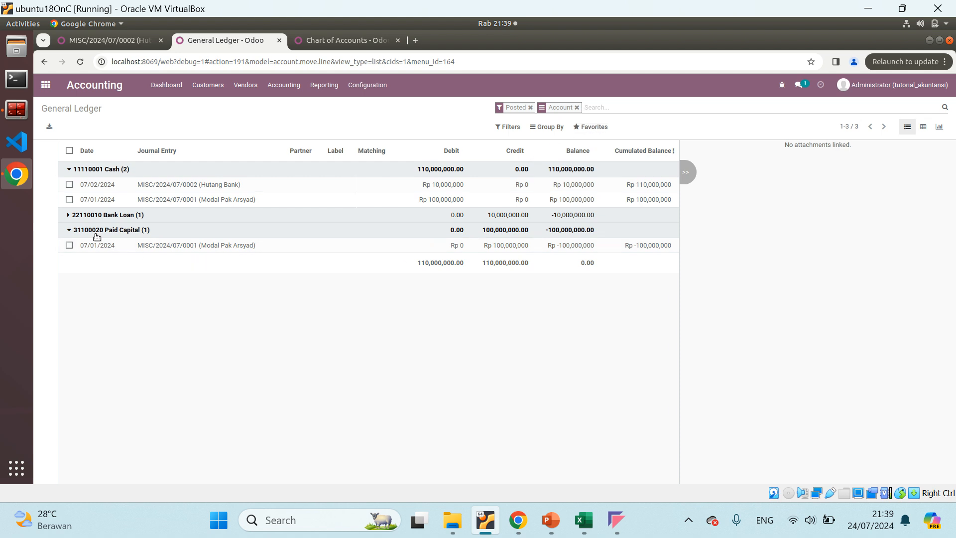
{"action": "left_click", "coordinate": [72, 230]}
{"action": "left_click", "coordinate": [70, 169]}
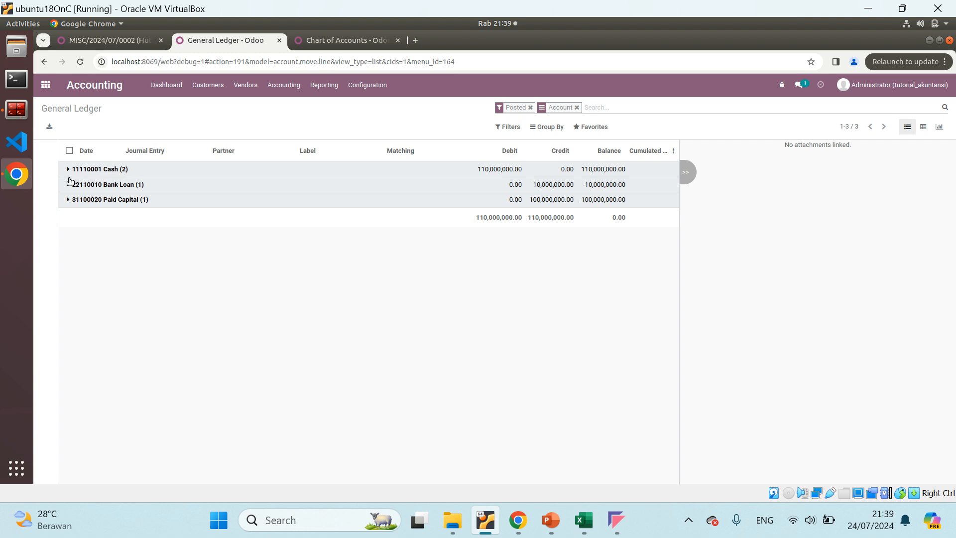
{"action": "left_click", "coordinate": [69, 170]}
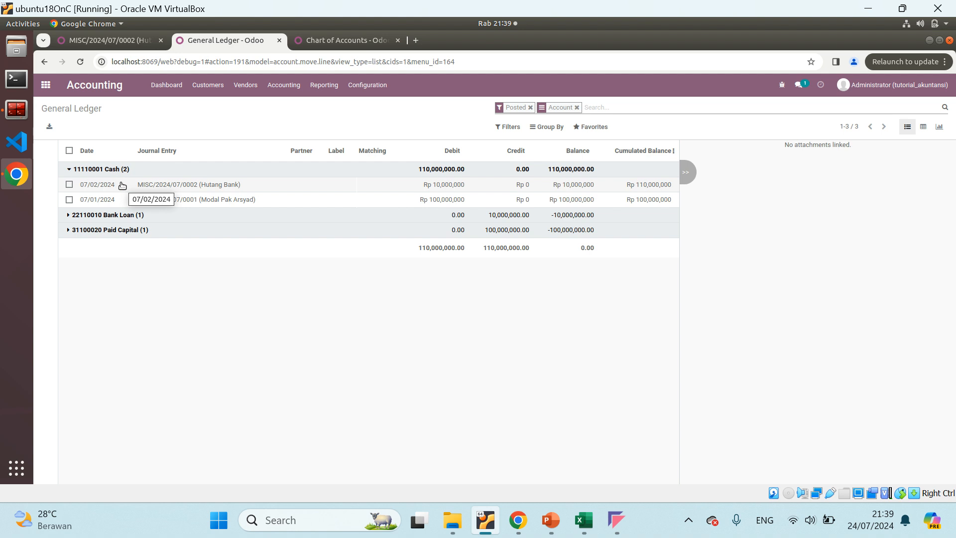
Switch to Excel and highlight the 02/07/2024 Kas and Hutang bank rows in JURNAL UMUM
{"action": "mouse_move", "coordinate": [584, 520]}
{"action": "left_click", "coordinate": [566, 455]}
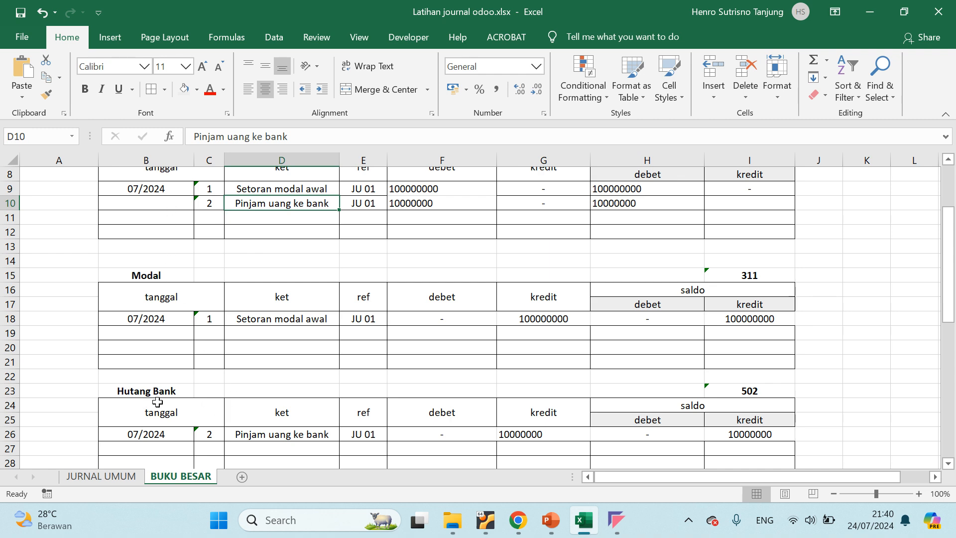
{"action": "left_click", "coordinate": [102, 463]}
{"action": "left_click", "coordinate": [101, 476]}
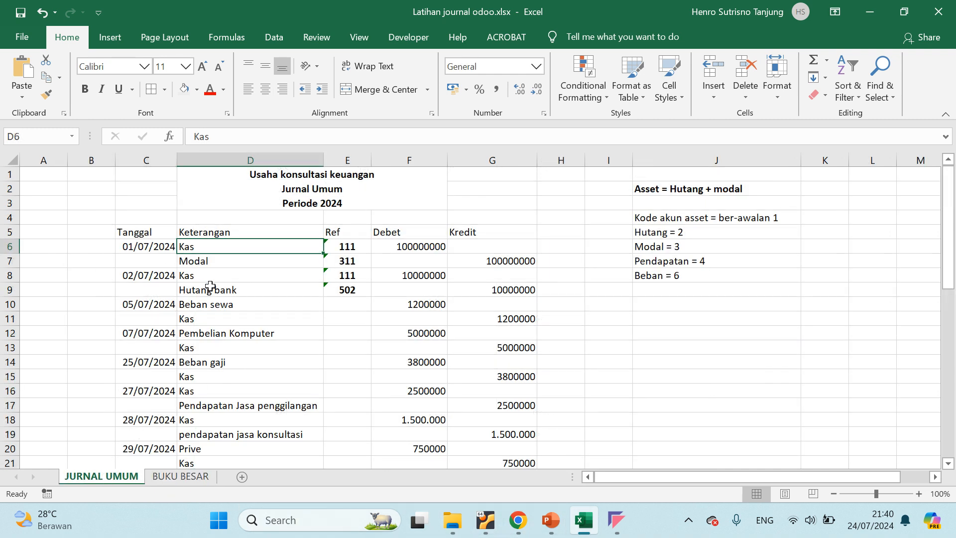
{"action": "left_click", "coordinate": [127, 279]}
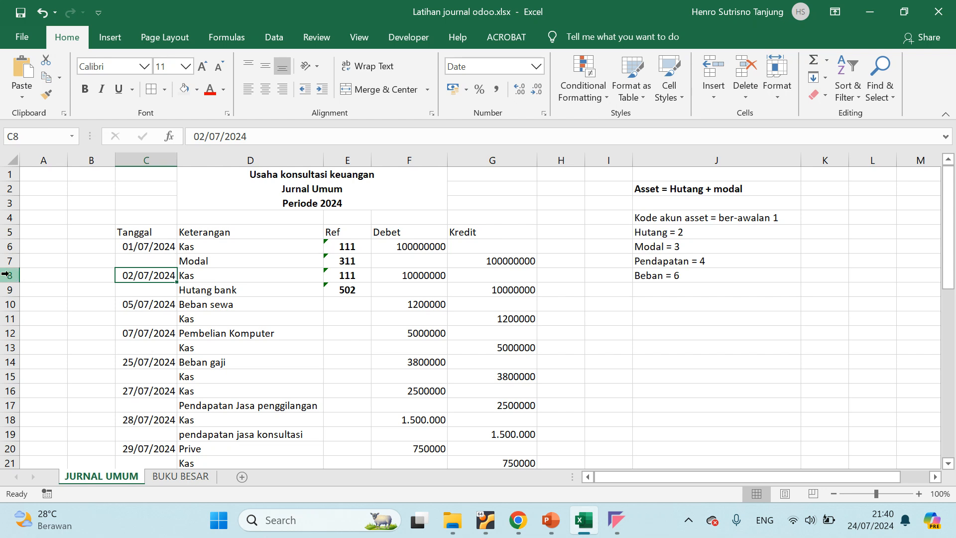
{"action": "left_click_drag", "start_coordinate": [5, 275], "coordinate": [6, 289]}
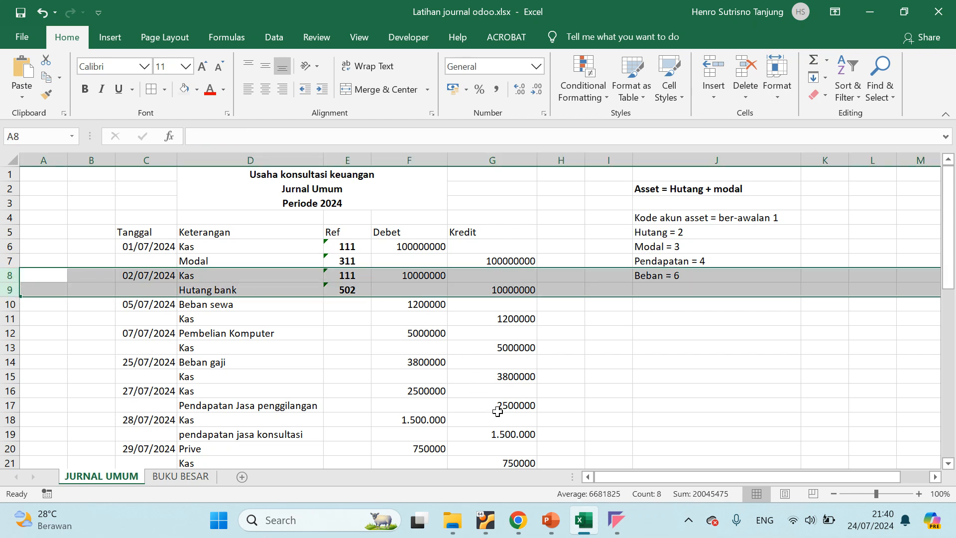
Return to Odoo's General Ledger and expand Bank Loan and Paid Capital to examine their lines beside Cash
{"action": "mouse_move", "coordinate": [484, 510]}
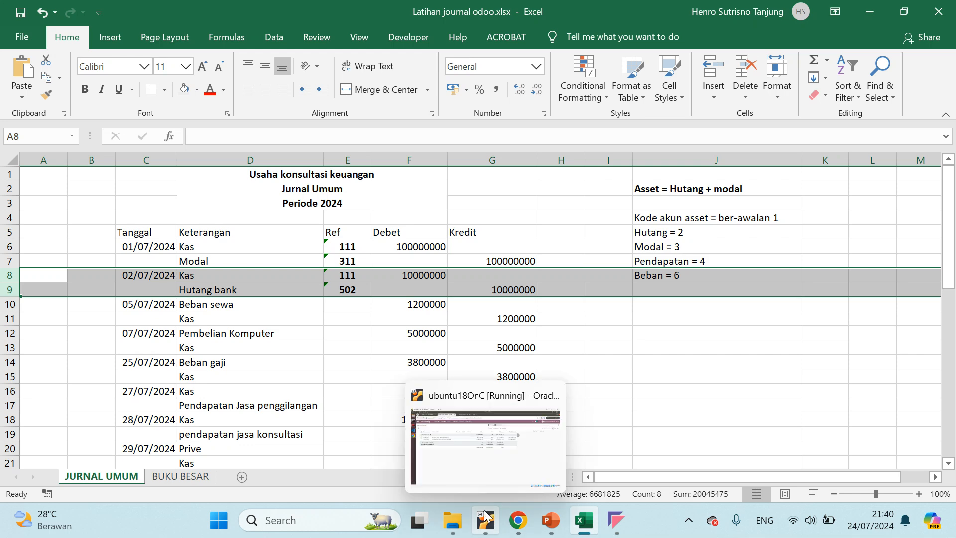
{"action": "left_click", "coordinate": [463, 472]}
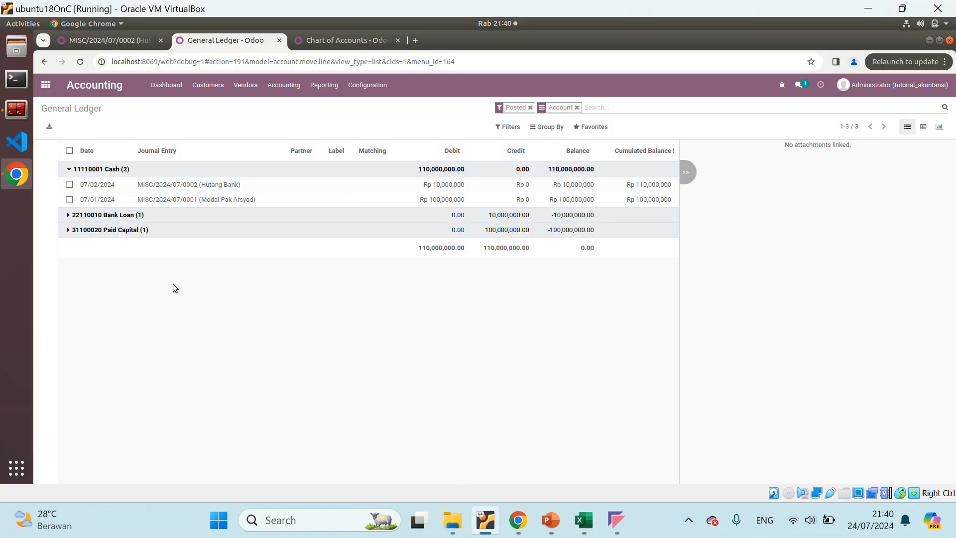
{"action": "left_click", "coordinate": [68, 216]}
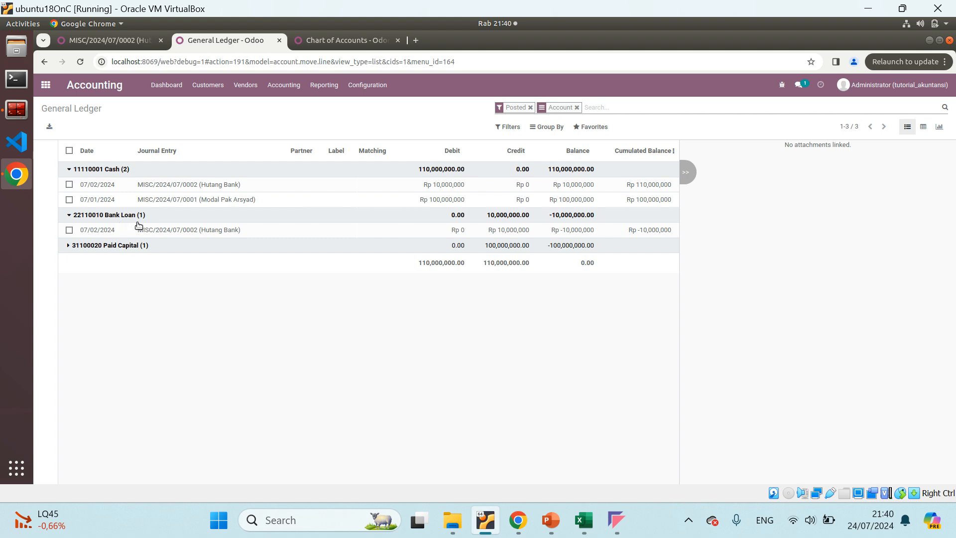
{"action": "left_click", "coordinate": [69, 246]}
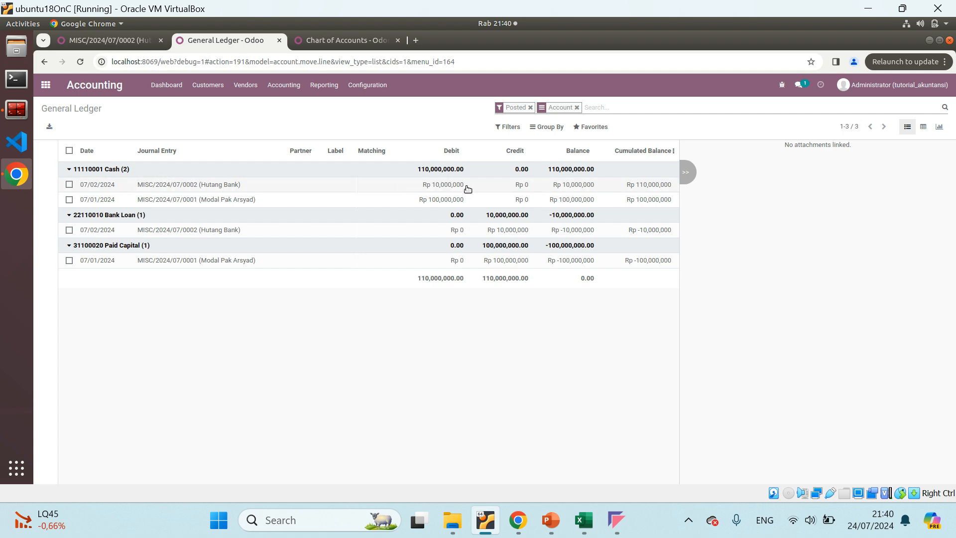
Check the debet of "Pinjam uang ke bank" in BUKU BESAR's Kas table, then return to Odoo's General Ledger
{"action": "left_click", "coordinate": [583, 520]}
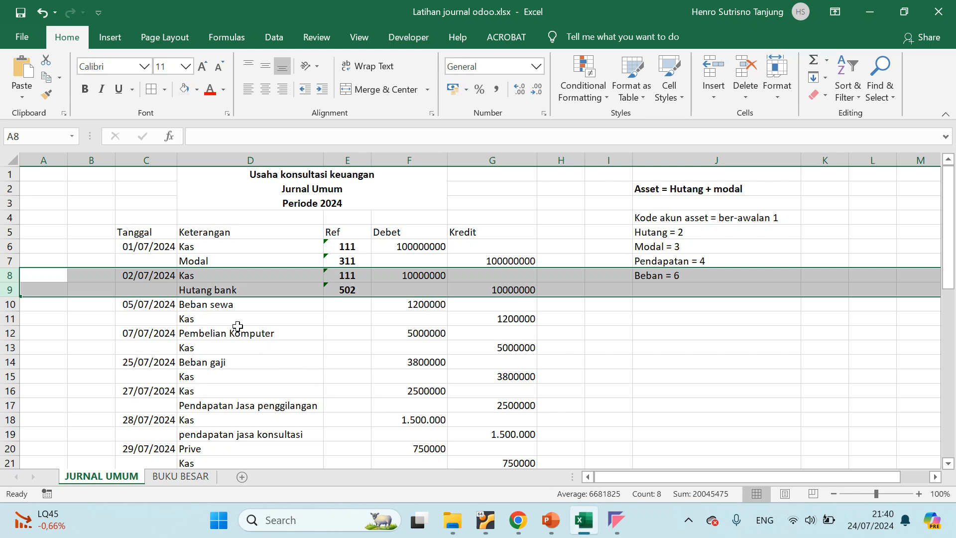
{"action": "left_click", "coordinate": [180, 477]}
{"action": "left_click", "coordinate": [432, 203]}
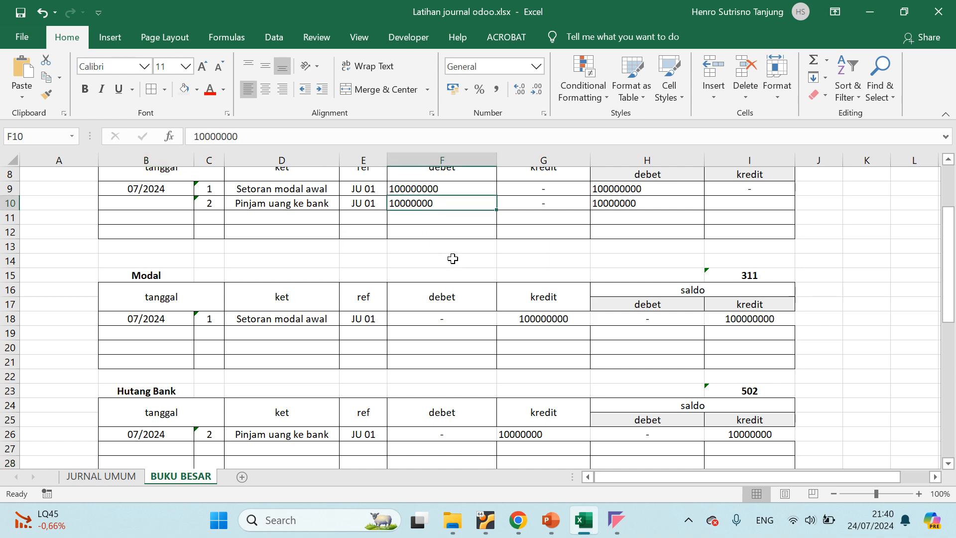
{"action": "key", "text": "alt+Tab"}
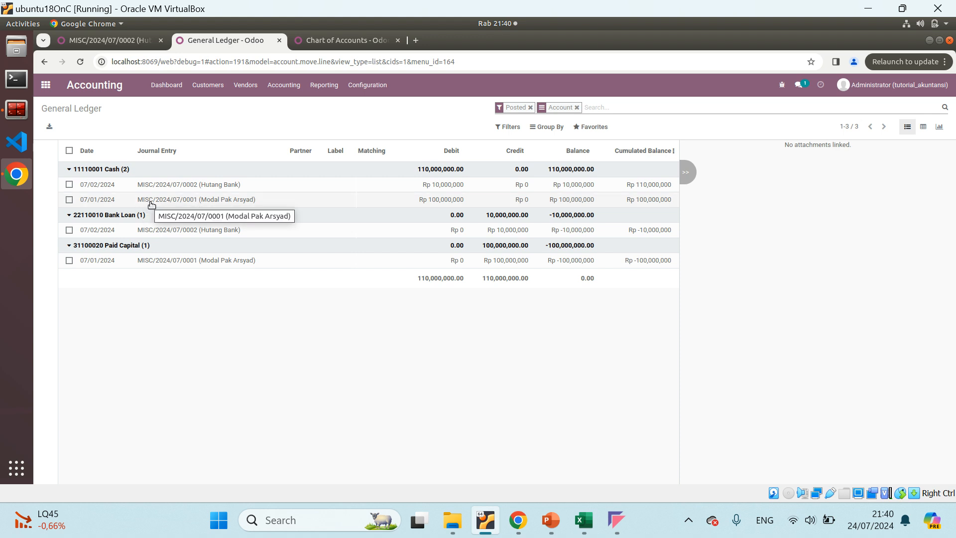
Look up the Cash line's entry MISC/2024/07/0001 in Journal Entries, open it and return to the General Ledger
{"action": "left_click_drag", "start_coordinate": [137, 202], "coordinate": [197, 198]}
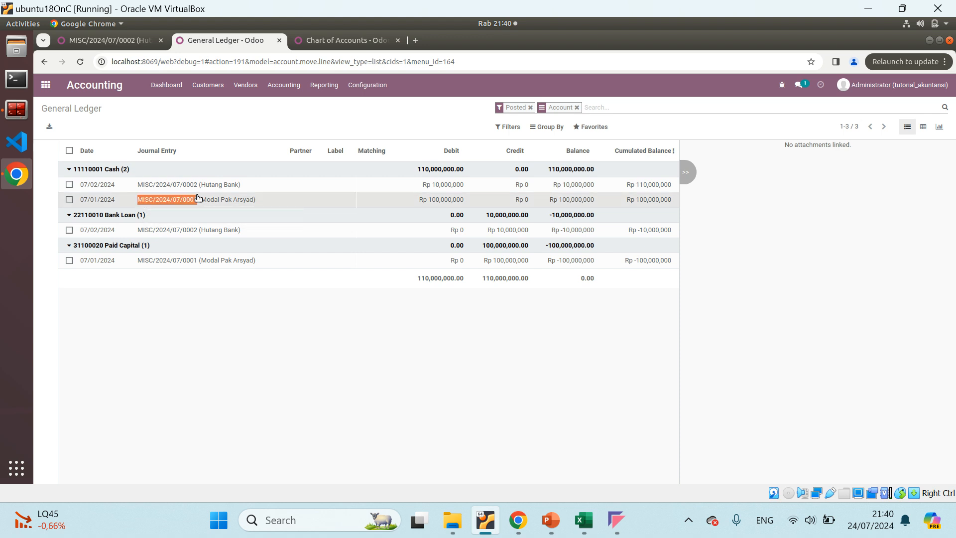
{"action": "left_click", "coordinate": [72, 37]}
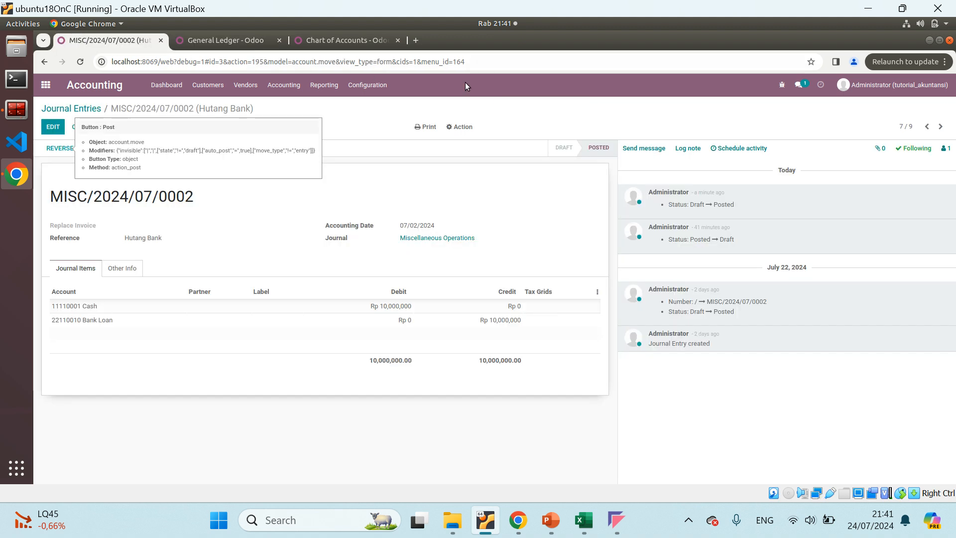
{"action": "left_click", "coordinate": [321, 89]}
{"action": "mouse_move", "coordinate": [282, 94]}
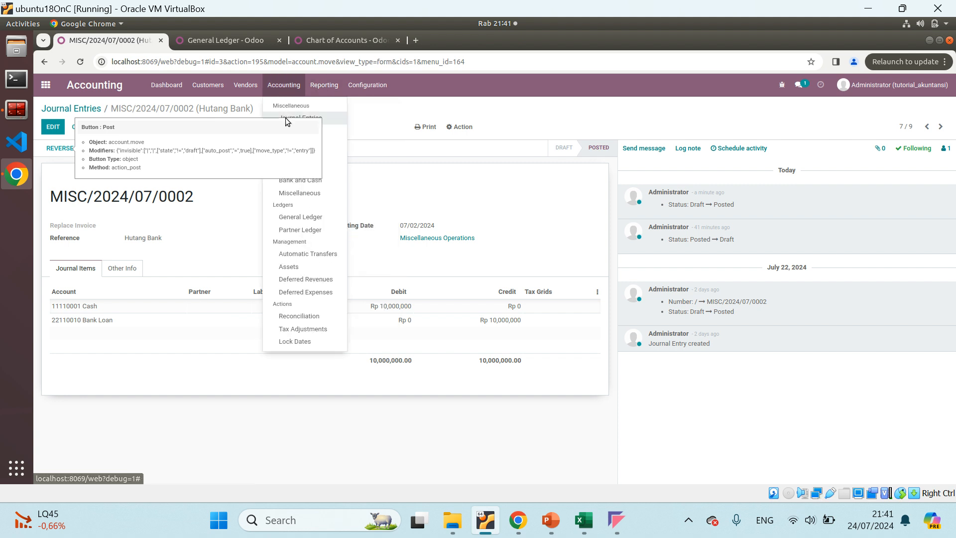
{"action": "left_click", "coordinate": [288, 115]}
{"action": "left_click", "coordinate": [284, 86]}
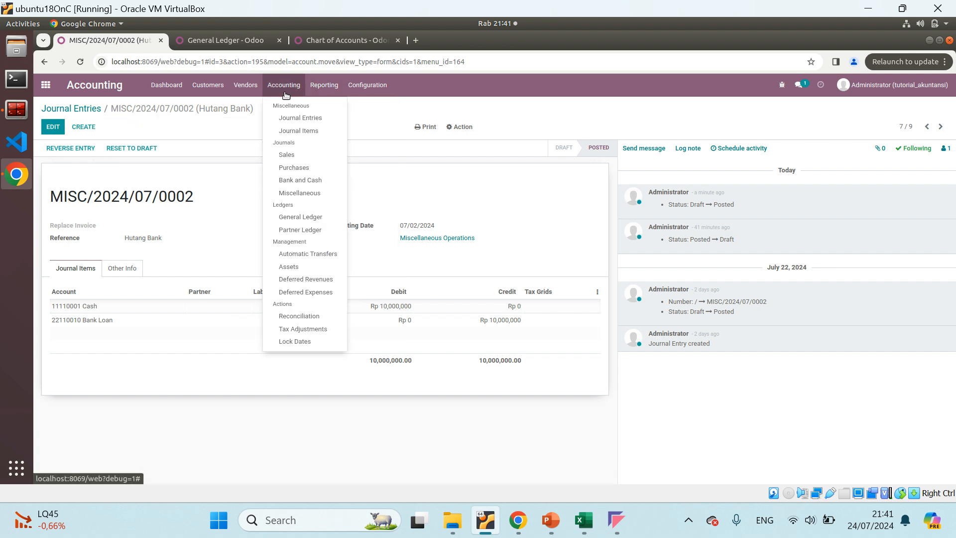
{"action": "left_click", "coordinate": [288, 116]}
{"action": "left_click", "coordinate": [602, 108]}
{"action": "type", "text": "MISC/2024/07/0001"}
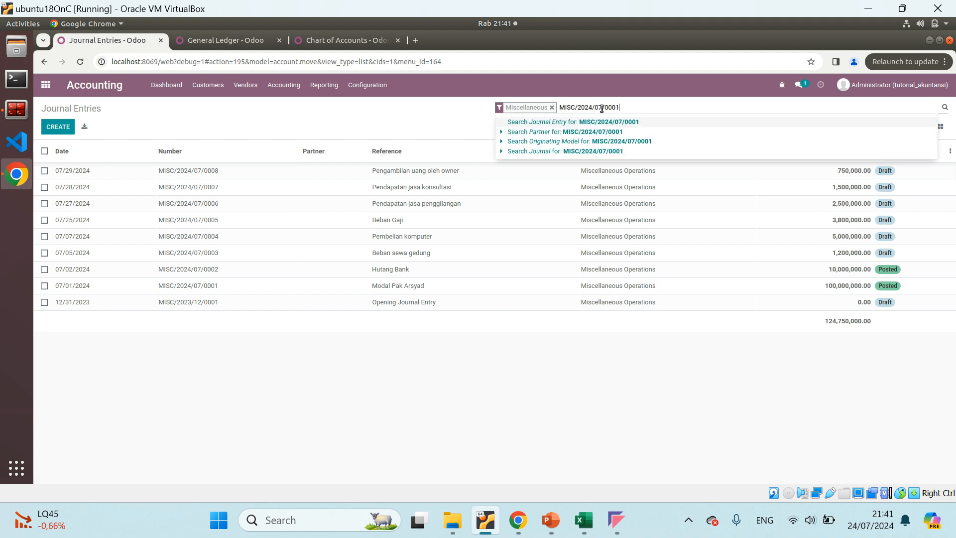
{"action": "key", "text": "Return"}
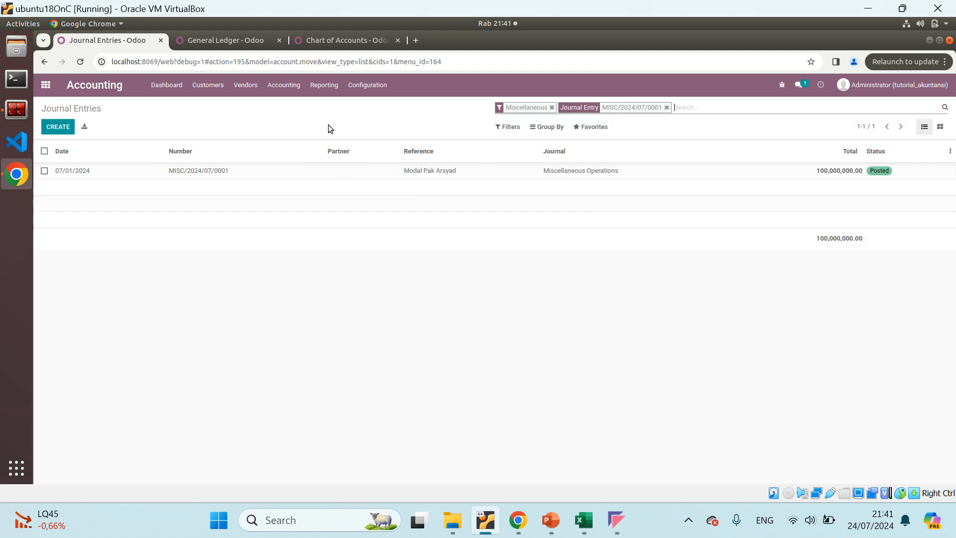
{"action": "left_click", "coordinate": [214, 171]}
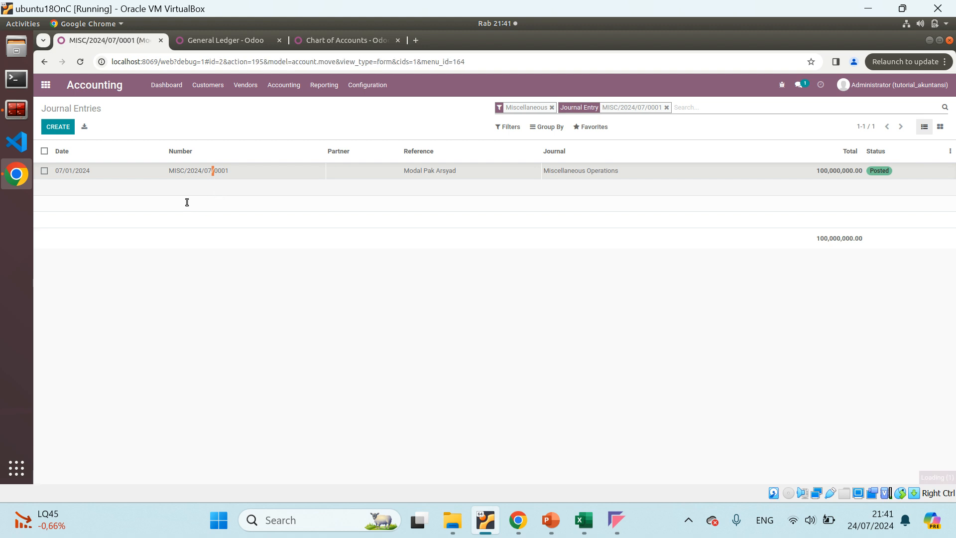
{"action": "left_click", "coordinate": [224, 40]}
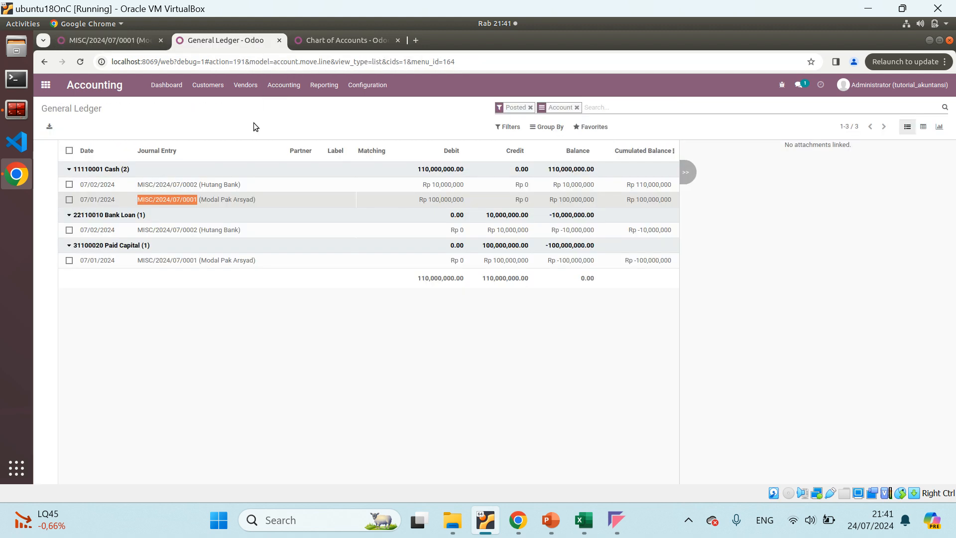
Return to the Journal Entries list and clear the MISC/2024/07/0001 search filter, keeping the Miscellaneous filter
{"action": "left_click", "coordinate": [261, 311]}
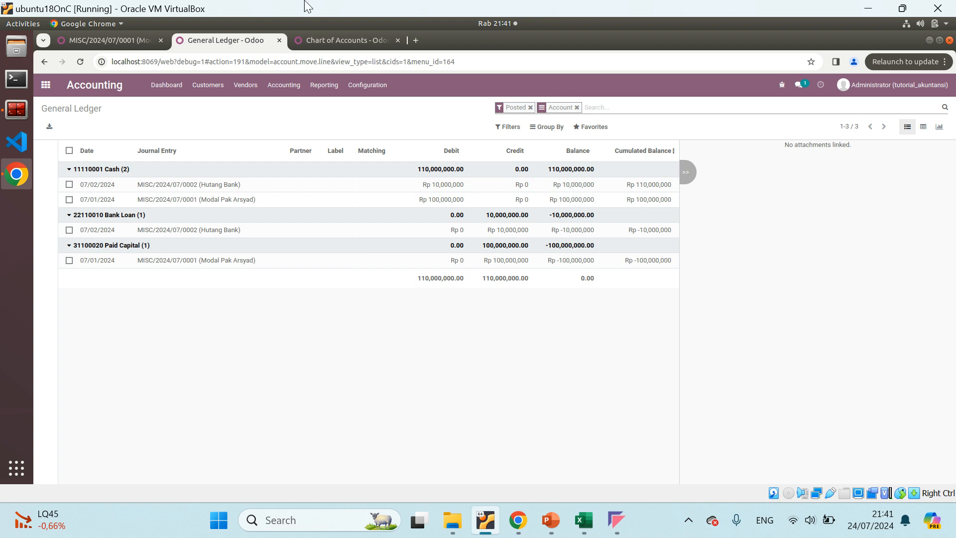
{"action": "left_click", "coordinate": [112, 41]}
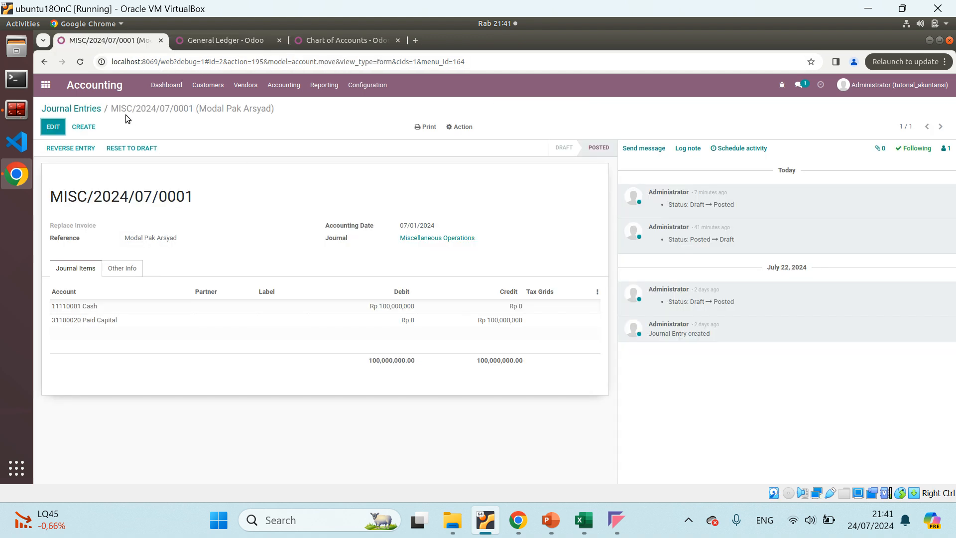
{"action": "left_click", "coordinate": [80, 109]}
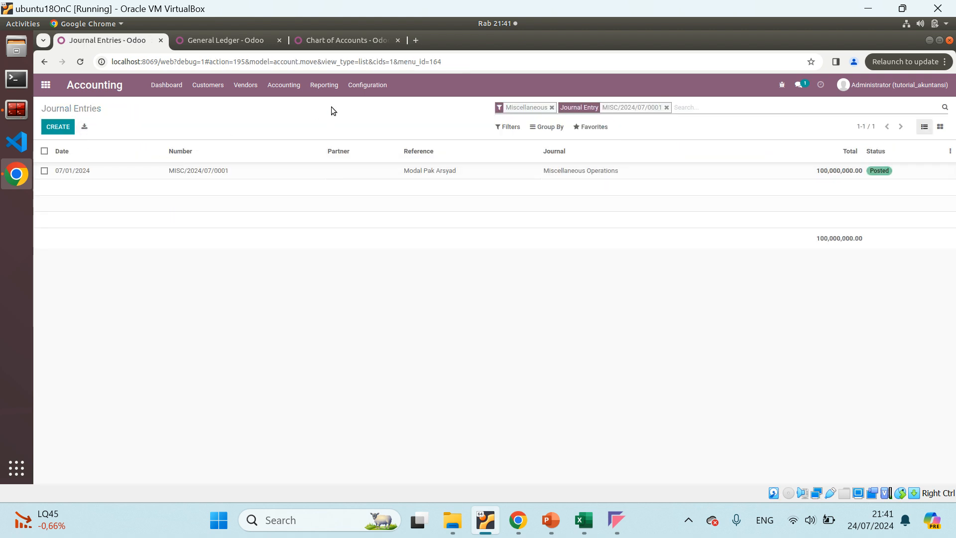
{"action": "left_click", "coordinate": [666, 107]}
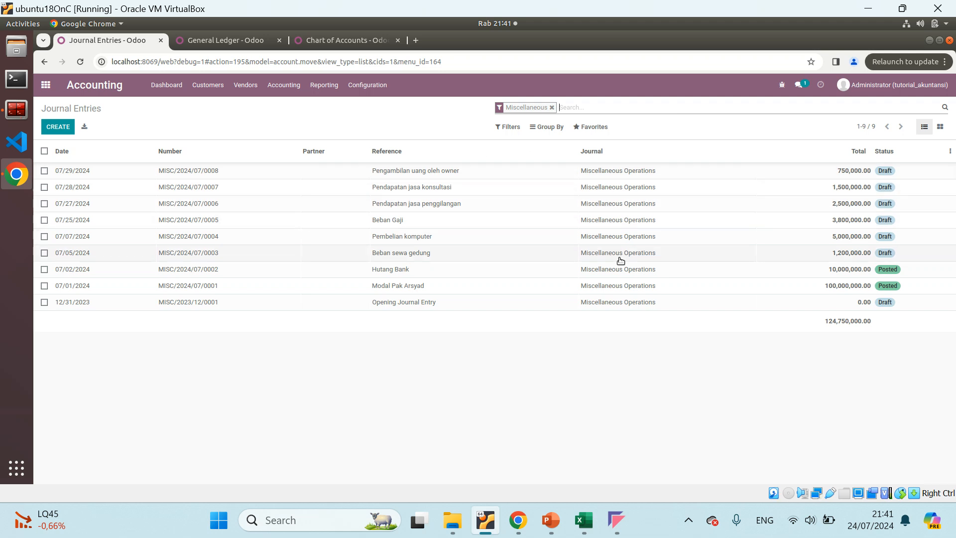
Post the draft entries MISC/2024/07/0003 (Beban sewa gedung) and MISC/2024/07/0004 (Pembelian komputer)
{"action": "left_click", "coordinate": [796, 252]}
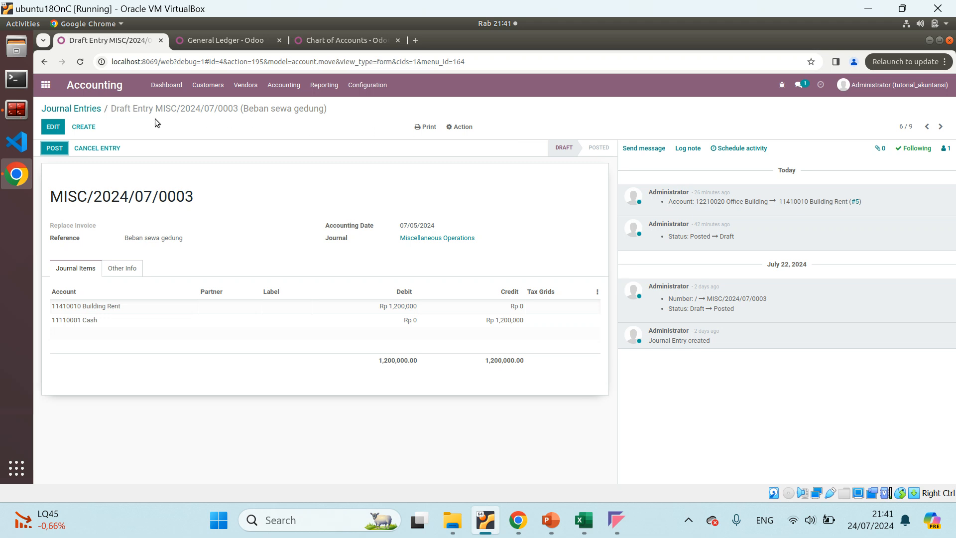
{"action": "left_click", "coordinate": [55, 148]}
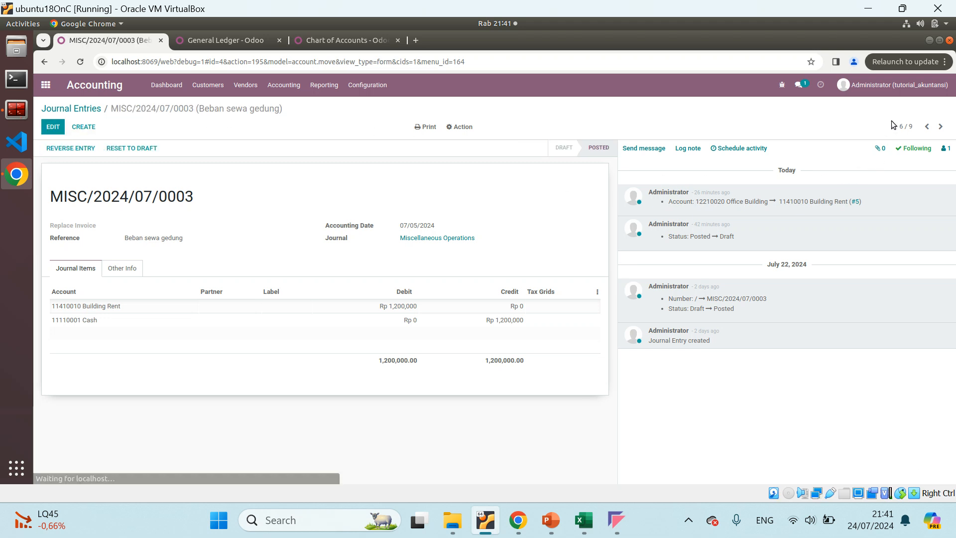
{"action": "left_click", "coordinate": [927, 126]}
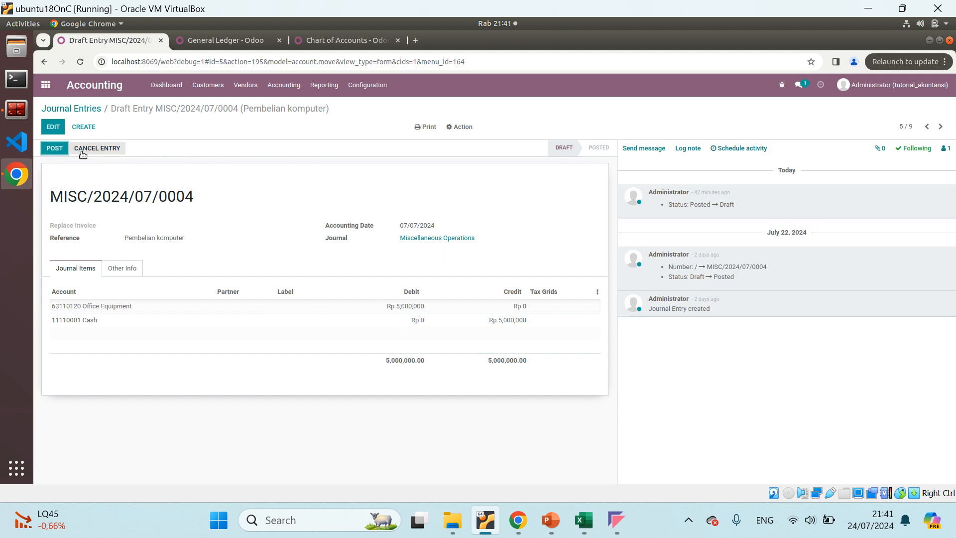
{"action": "left_click", "coordinate": [55, 148]}
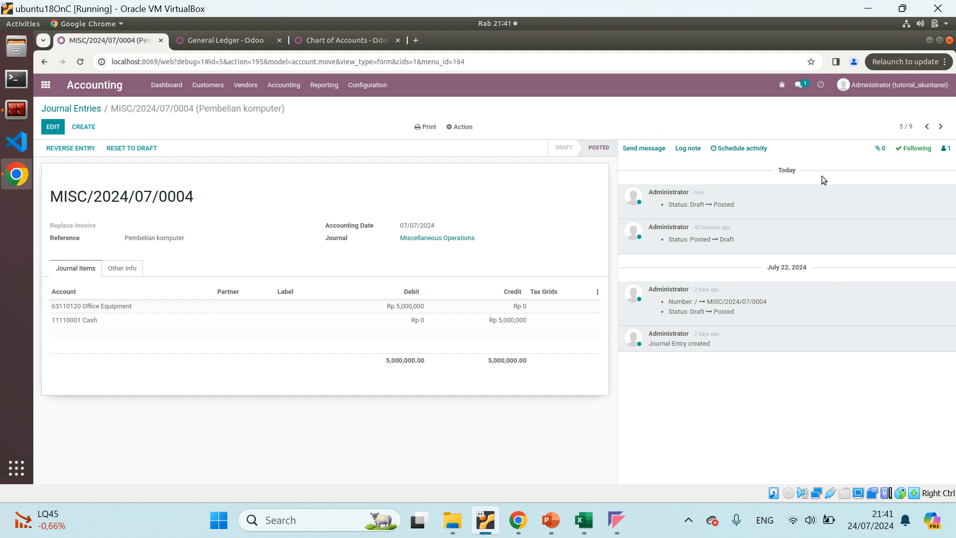
Post the remaining draft journal entries in turn, from MISC/2024/07/0005 through MISC/2024/07/0008
{"action": "left_click", "coordinate": [928, 127]}
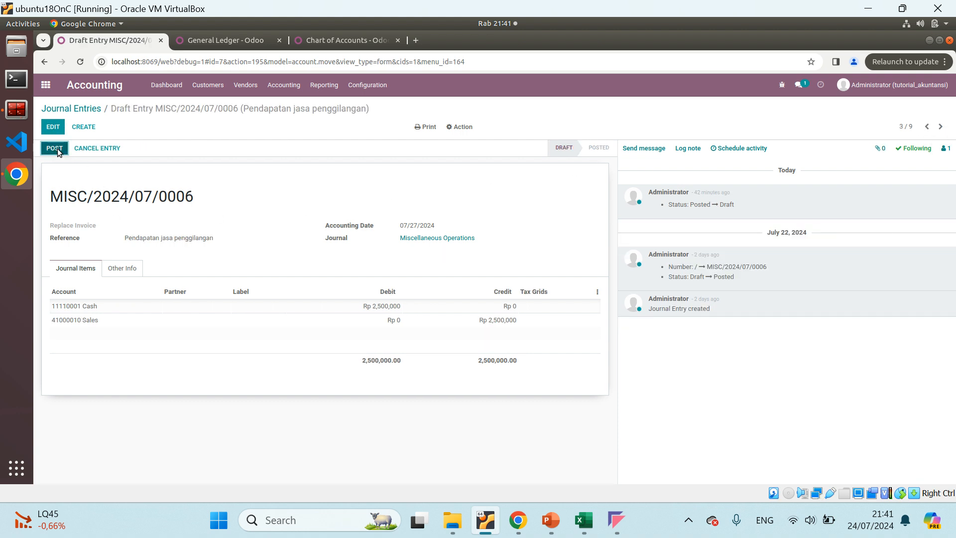
{"action": "left_click", "coordinate": [55, 149]}
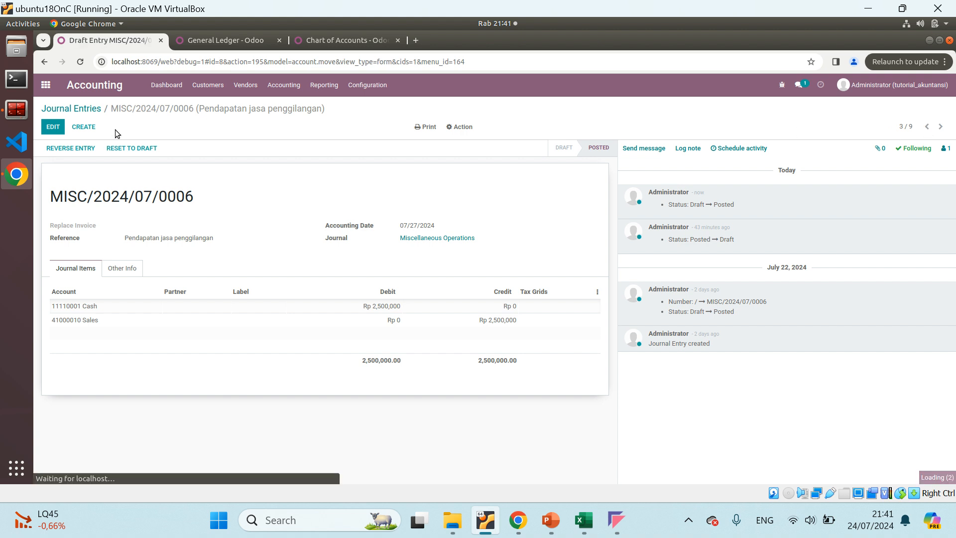
{"action": "left_click", "coordinate": [56, 148]}
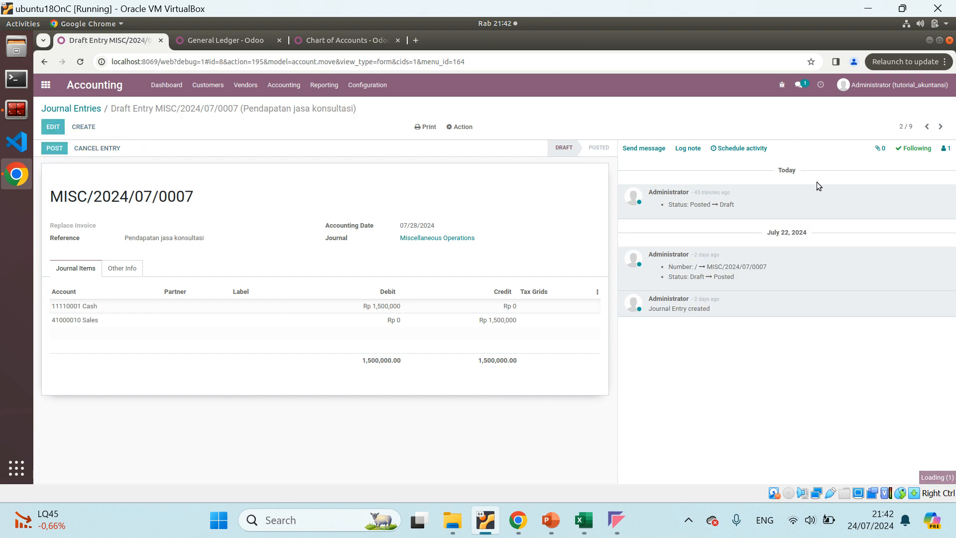
{"action": "left_click", "coordinate": [926, 127]}
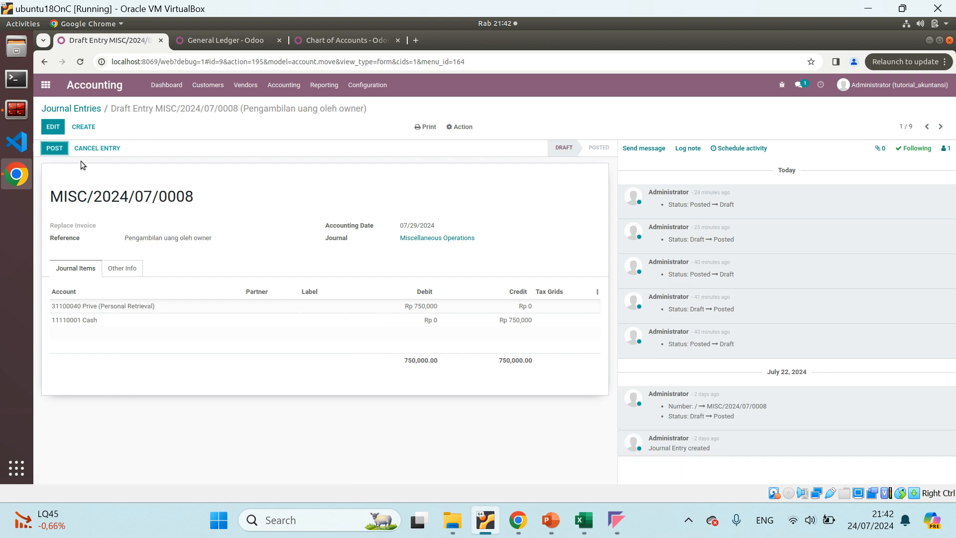
{"action": "left_click", "coordinate": [59, 148]}
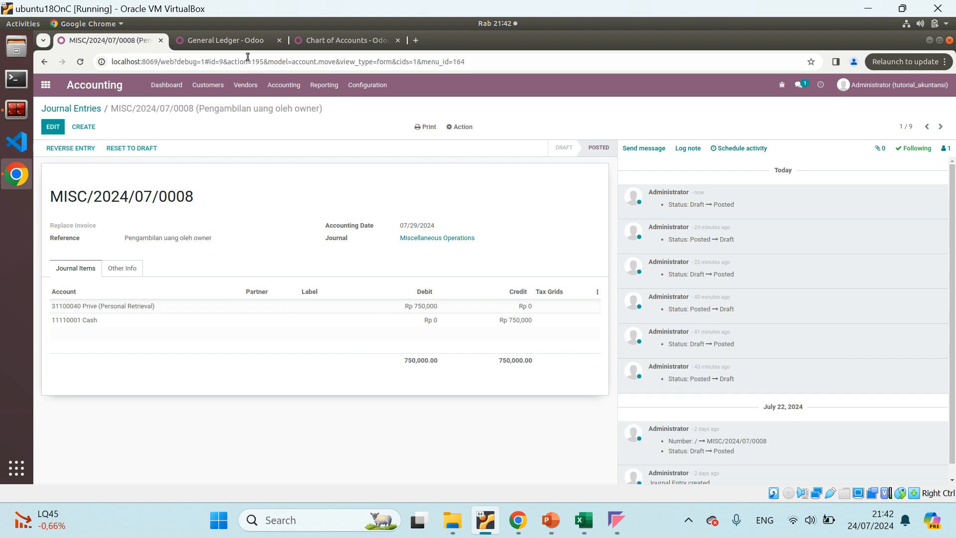
Refresh the General Ledger with the newly posted entries and collapse the Cash, Bank Loan and Paid Capital groups
{"action": "left_click", "coordinate": [237, 41]}
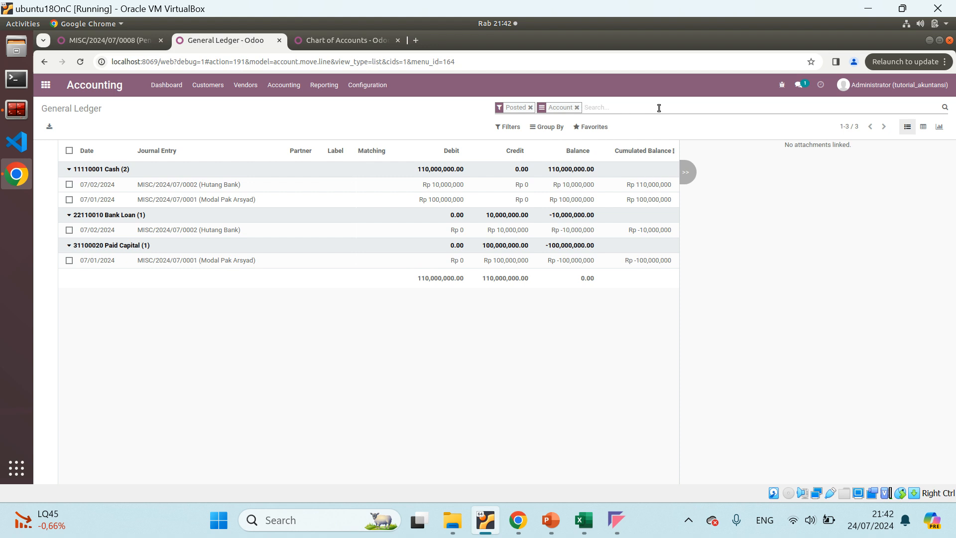
{"action": "key", "text": "Return"}
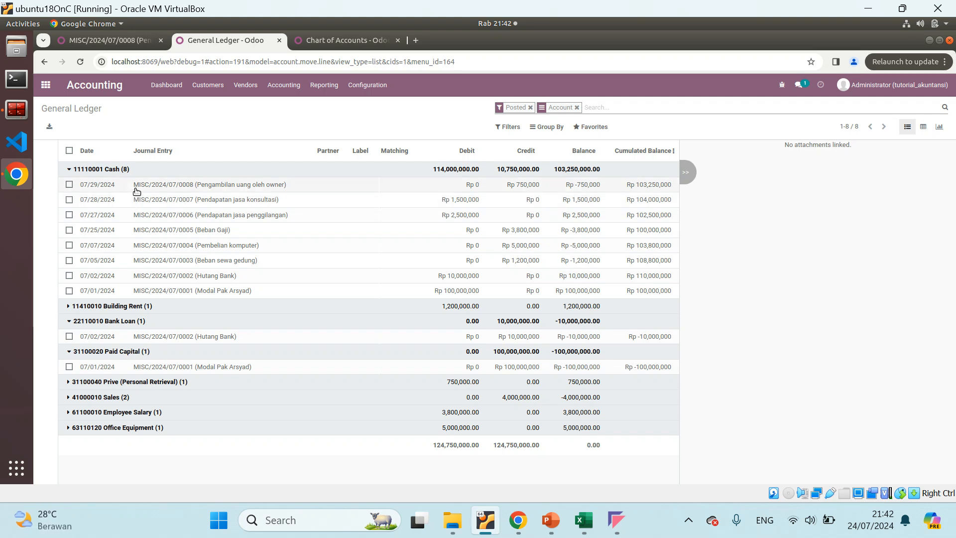
{"action": "left_click", "coordinate": [71, 170]}
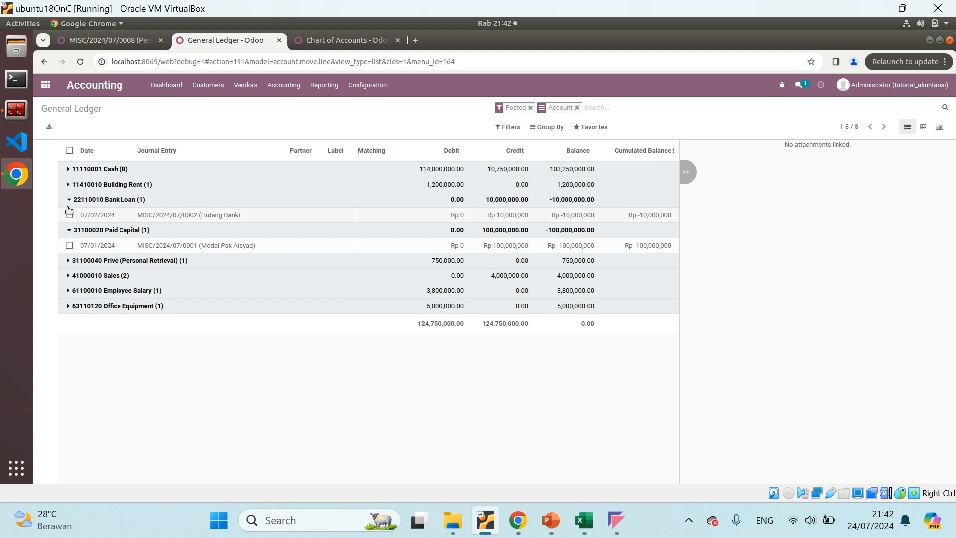
{"action": "left_click", "coordinate": [65, 205]}
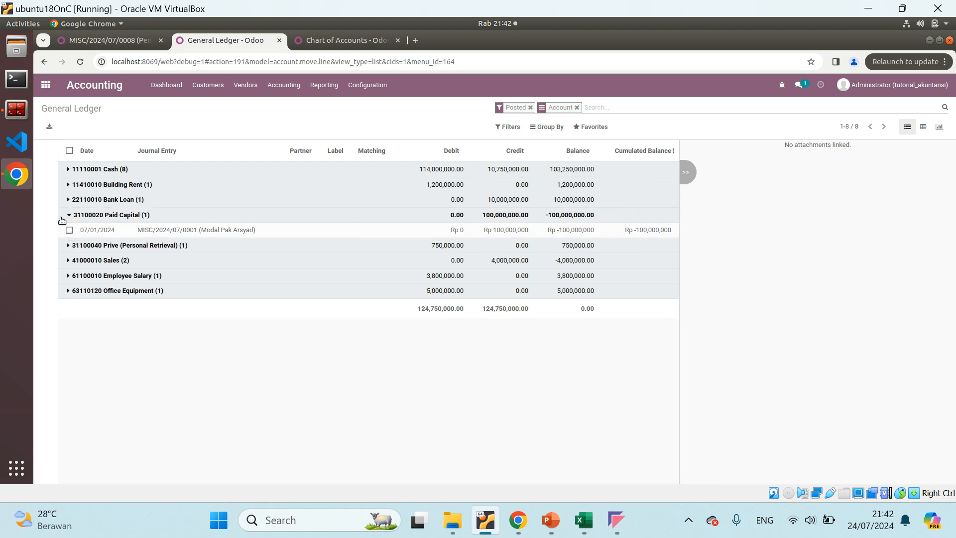
{"action": "left_click", "coordinate": [68, 218]}
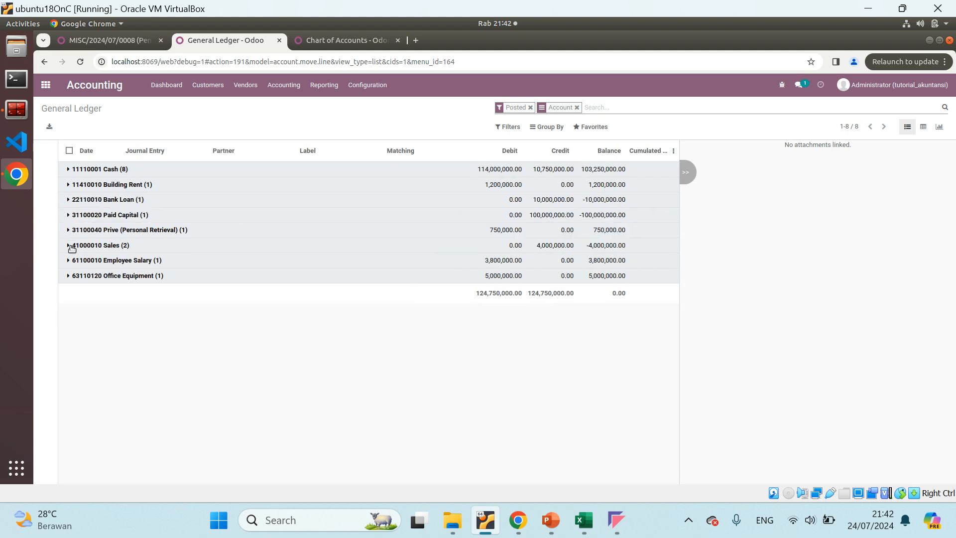
Examine the ledger lines of Sales, Cash and Building Rent in turn, leaving only the Building Rent group expanded
{"action": "left_click", "coordinate": [67, 246]}
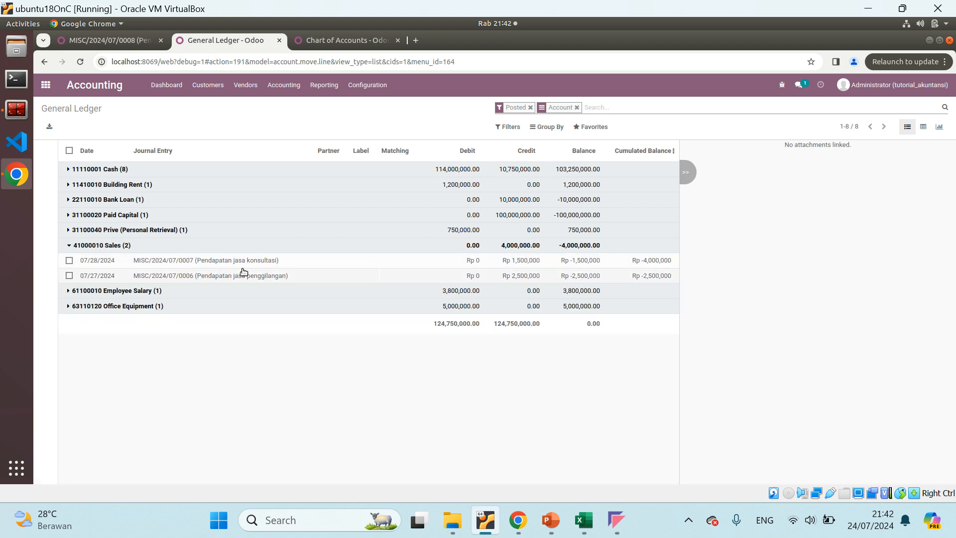
{"action": "left_click", "coordinate": [68, 246]}
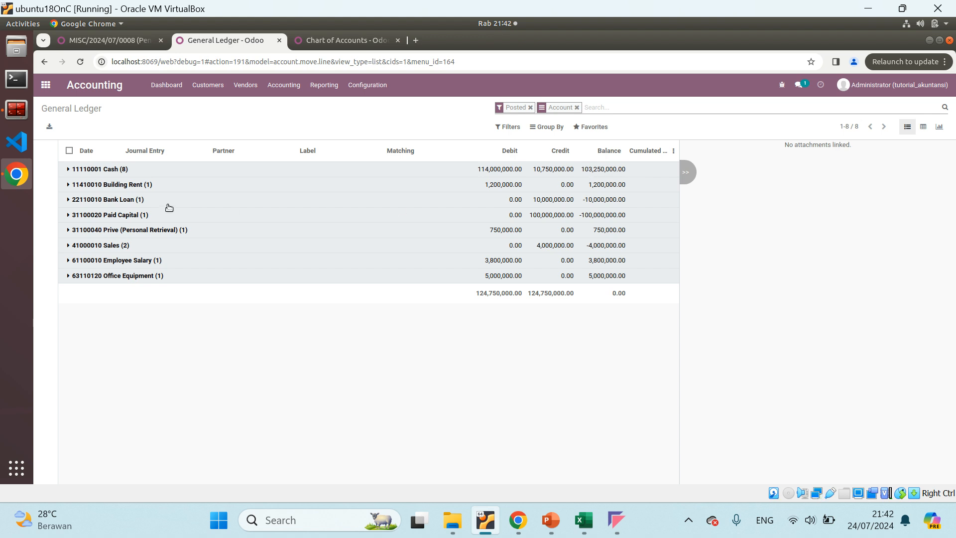
{"action": "left_click", "coordinate": [70, 170]}
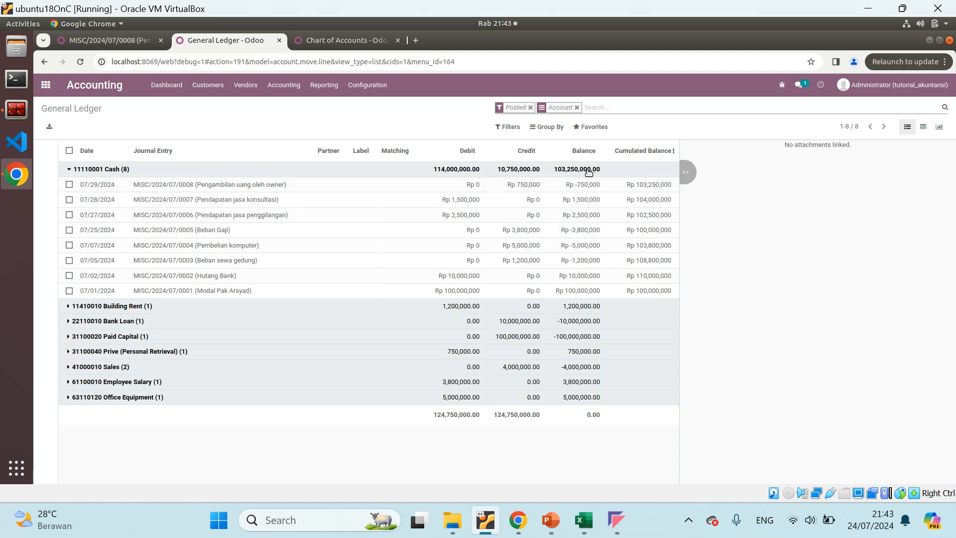
{"action": "left_click", "coordinate": [67, 171]}
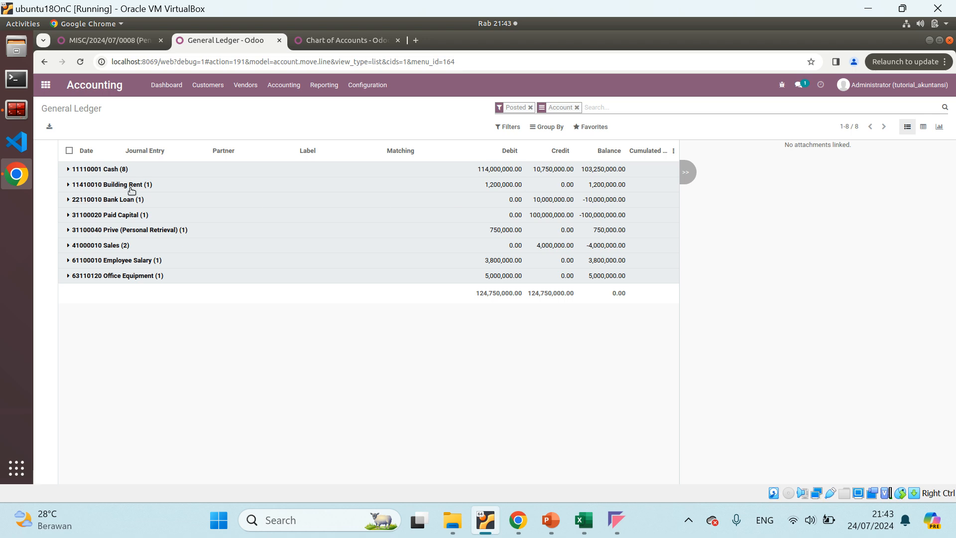
{"action": "left_click", "coordinate": [70, 186]}
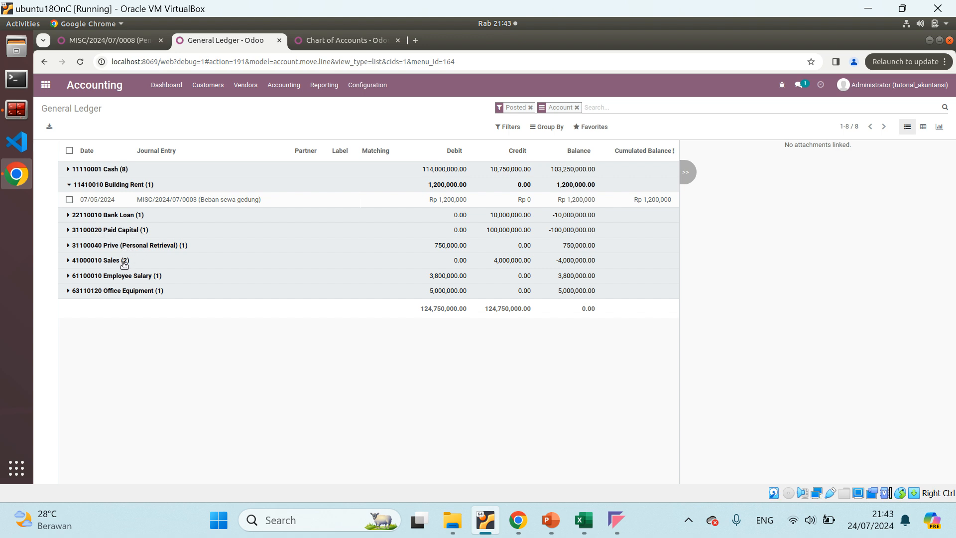
Switch to PowerPoint to review the Buku Besar slide's definition and roles, then return to Odoo's General Ledger
{"action": "left_click", "coordinate": [549, 520]}
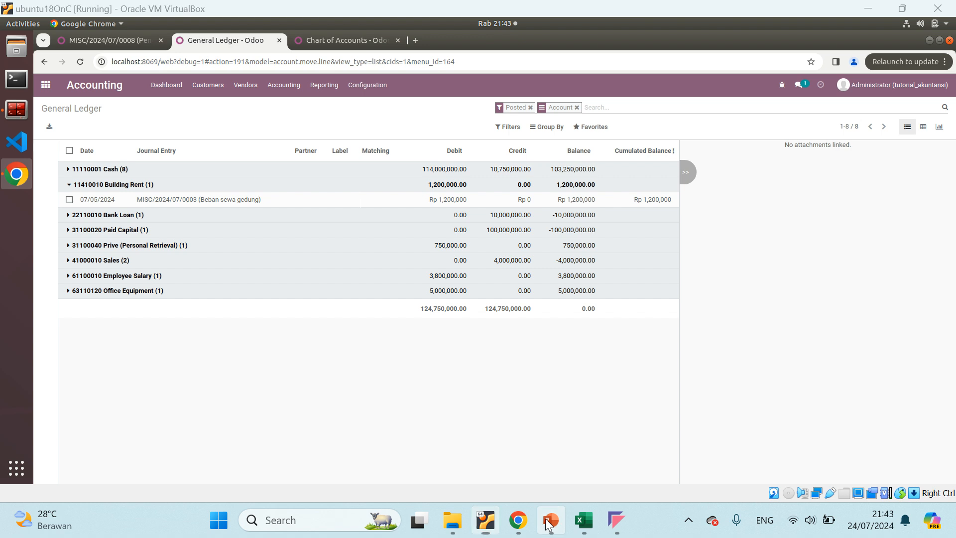
{"action": "left_click", "coordinate": [78, 323]}
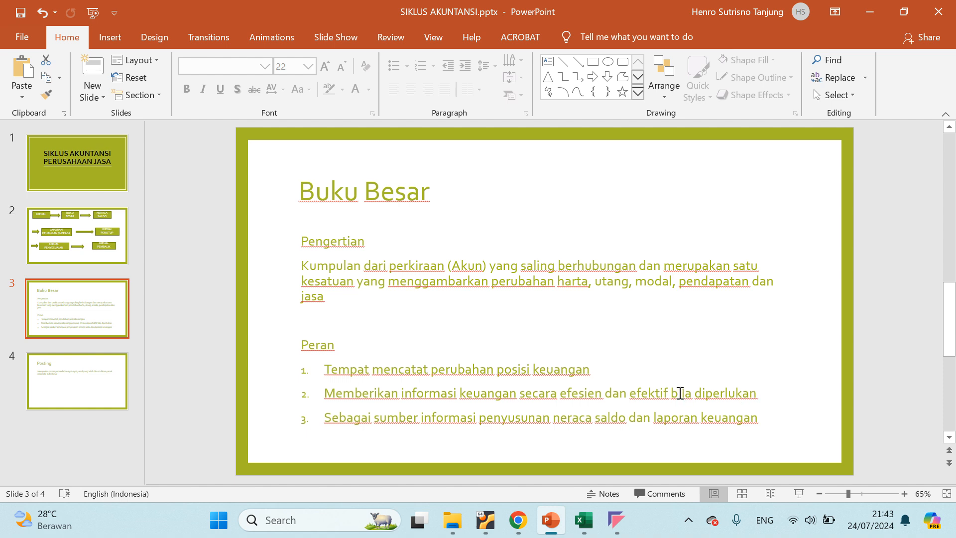
{"action": "left_click", "coordinate": [487, 520]}
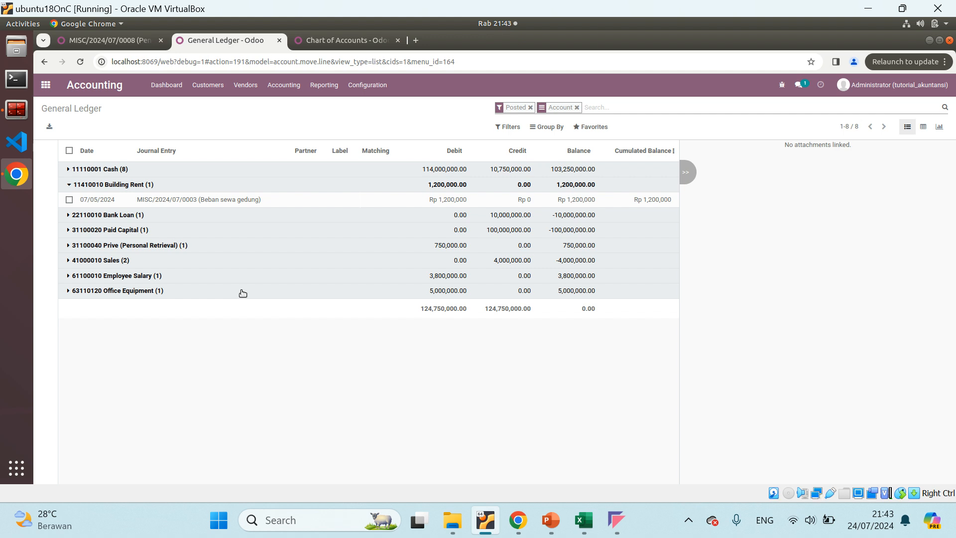
Switch to Excel to view the BUKU BESAR account tables, then return to Odoo's General Ledger for comparison
{"action": "mouse_move", "coordinate": [594, 508]}
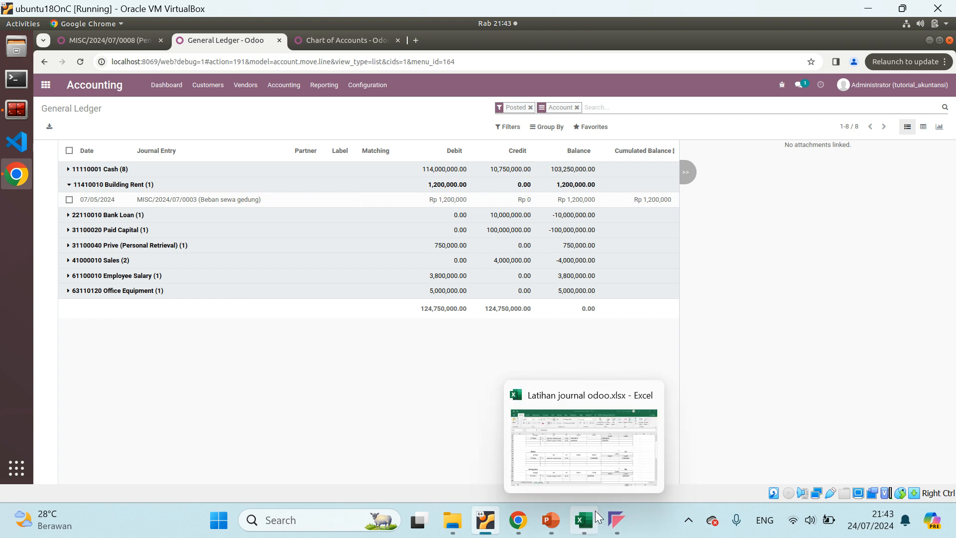
{"action": "left_click", "coordinate": [599, 448]}
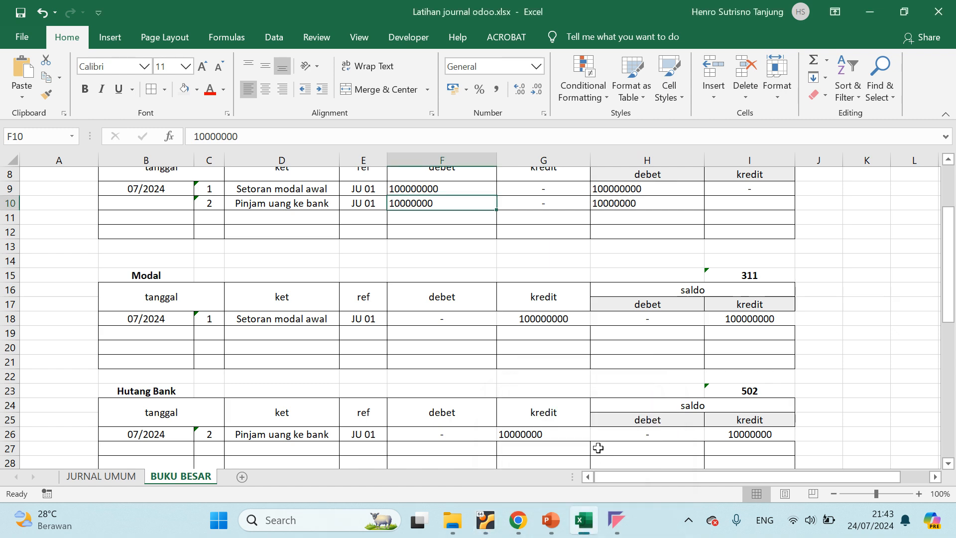
{"action": "left_click", "coordinate": [493, 522]}
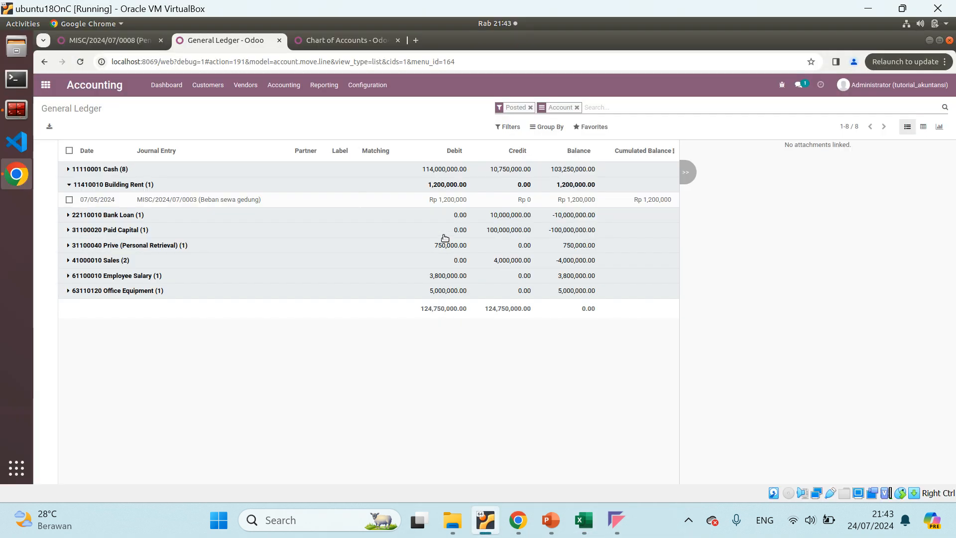